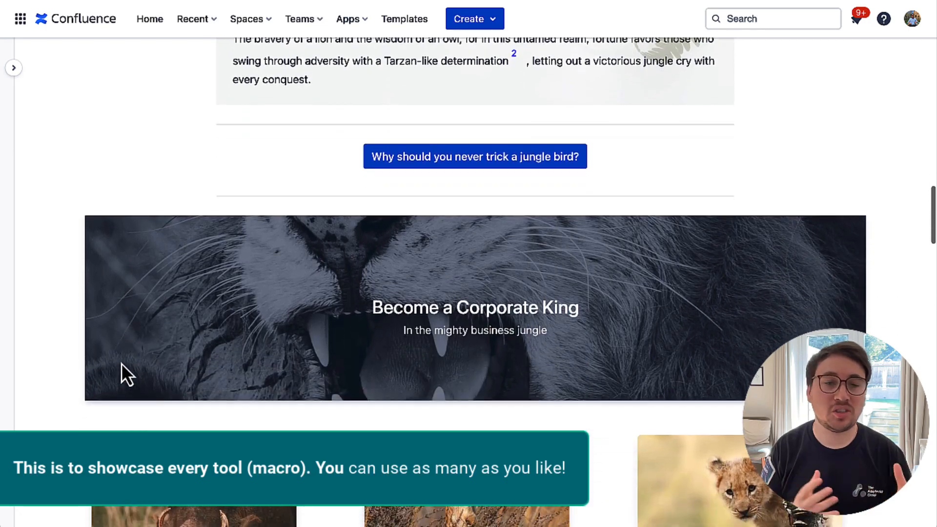
Open and close the "Why should you never trick a jungle bird?" pop-up and review the rest of the formatted showcase page.
{"action": "left_click", "coordinate": [374, 159]}
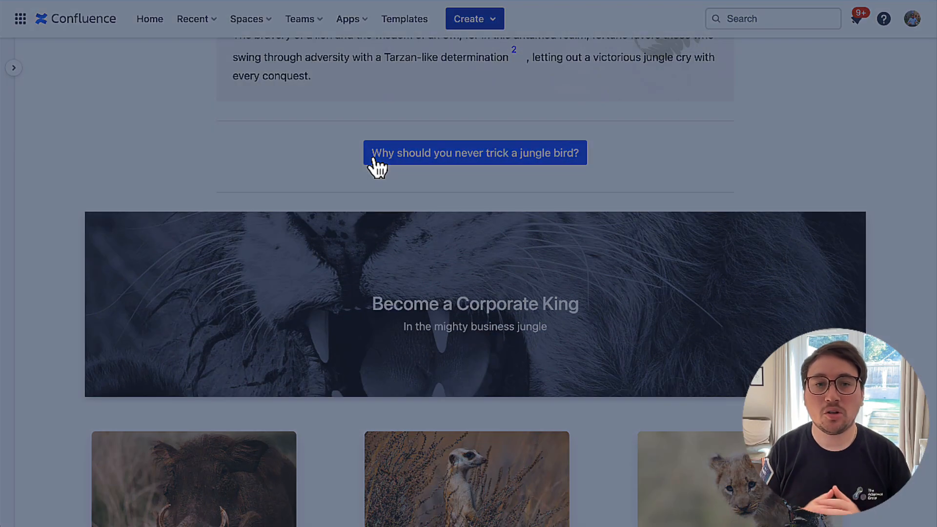
{"action": "left_click", "coordinate": [578, 70]}
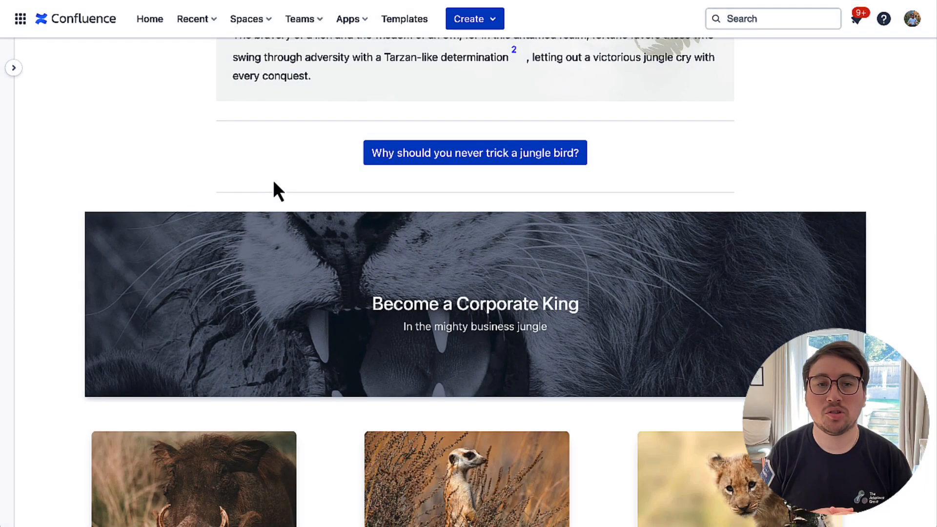
{"action": "scroll", "coordinate": [274, 179], "scroll_direction": "down", "scroll_amount": 15}
{"action": "scroll", "coordinate": [274, 180], "scroll_direction": "down", "scroll_amount": 15}
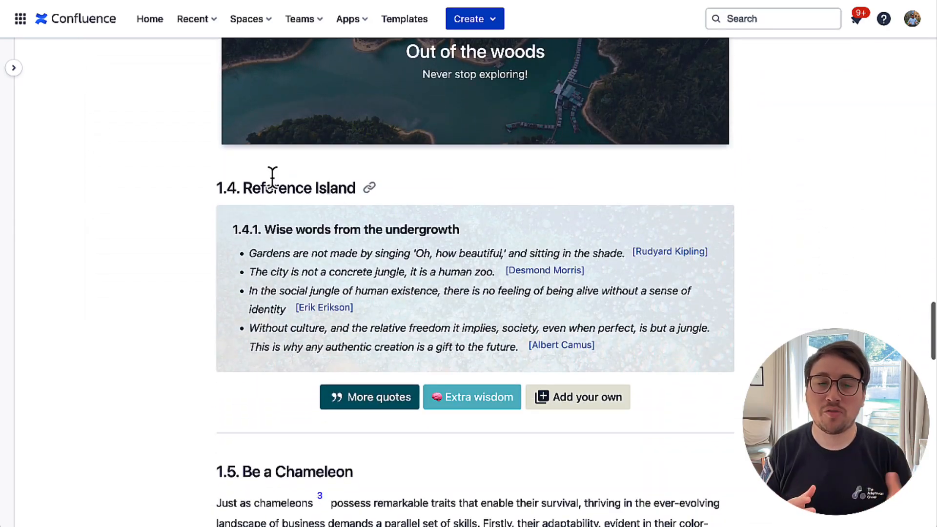
{"action": "scroll", "coordinate": [271, 176], "scroll_direction": "down", "scroll_amount": 10}
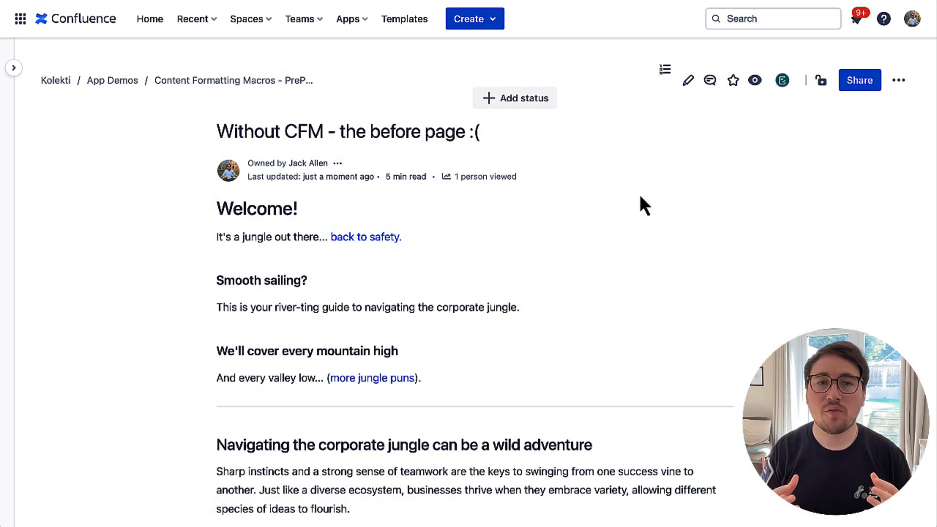
Enable Numbered Headings for the "Without CFM - the before page :(" page with the Decimal number format.
{"action": "left_click", "coordinate": [669, 71]}
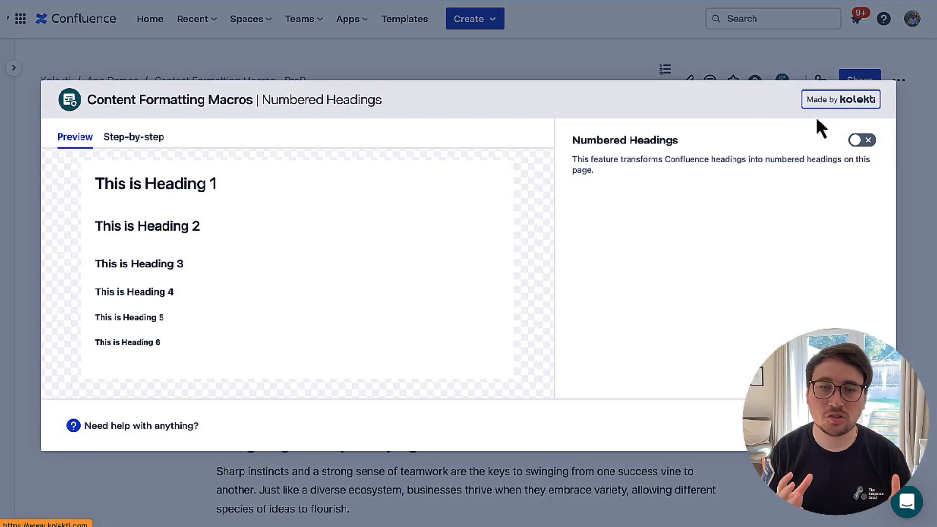
{"action": "left_click", "coordinate": [863, 142]}
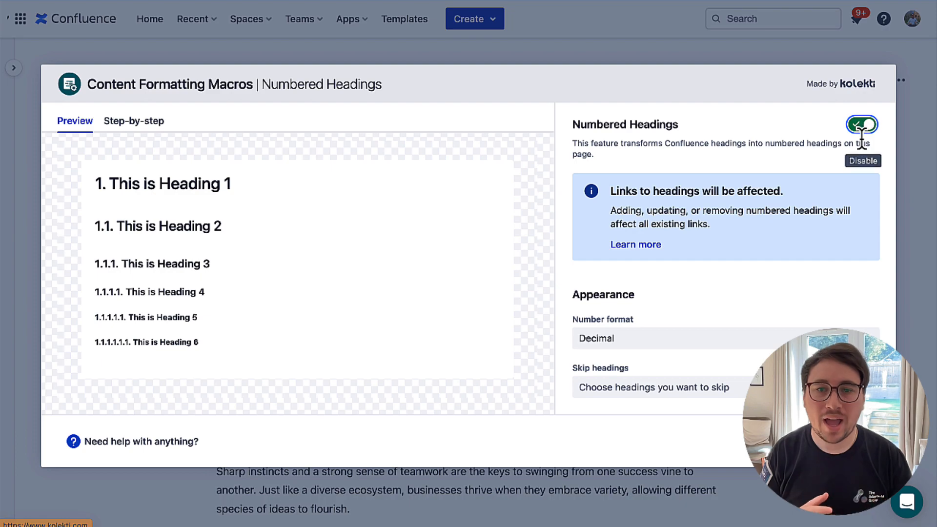
{"action": "left_click", "coordinate": [689, 339]}
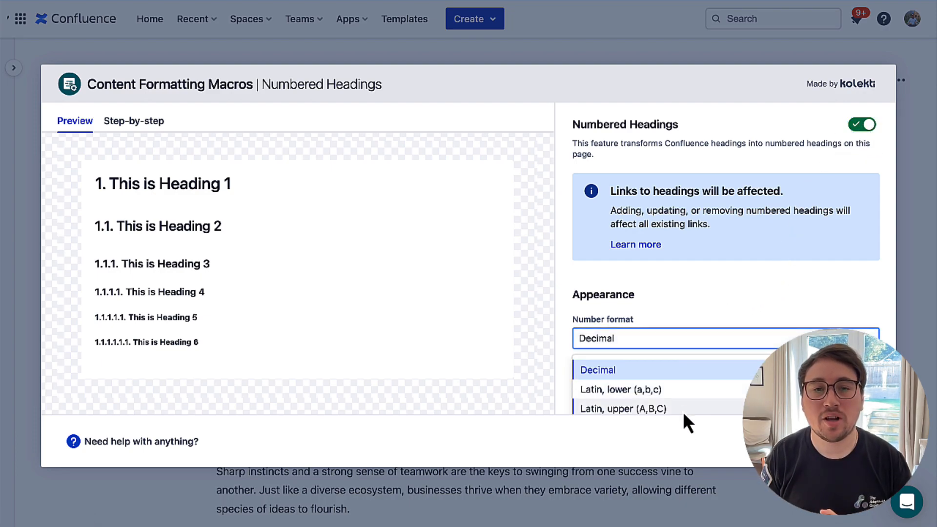
{"action": "scroll", "coordinate": [681, 404], "scroll_direction": "down", "scroll_amount": 1}
{"action": "scroll", "coordinate": [680, 305], "scroll_direction": "down", "scroll_amount": 1}
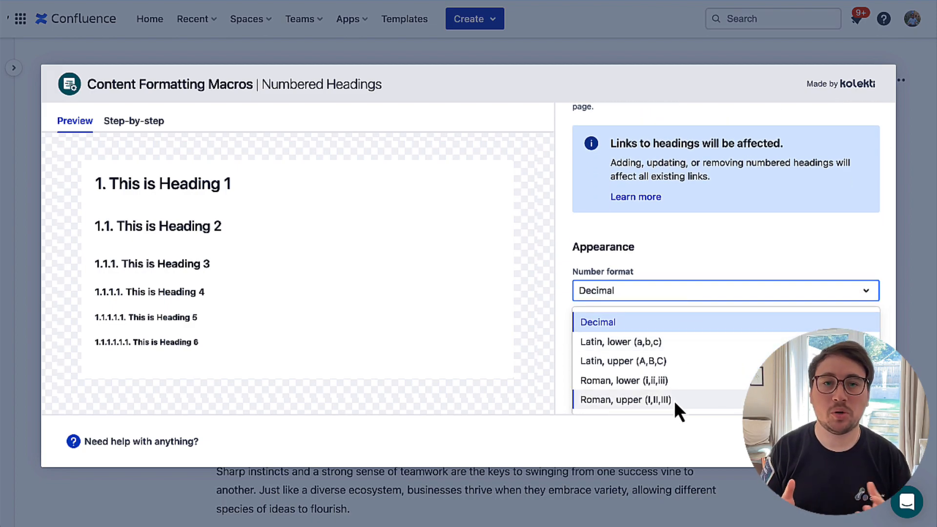
{"action": "left_click", "coordinate": [622, 323]}
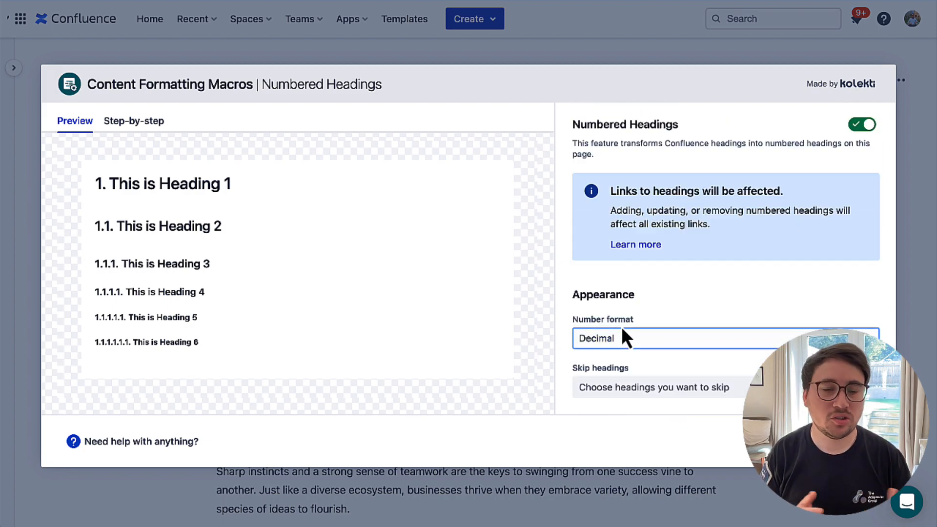
Check the Skip headings options without choosing any, save the numbered headings and reload the page.
{"action": "left_click", "coordinate": [642, 388]}
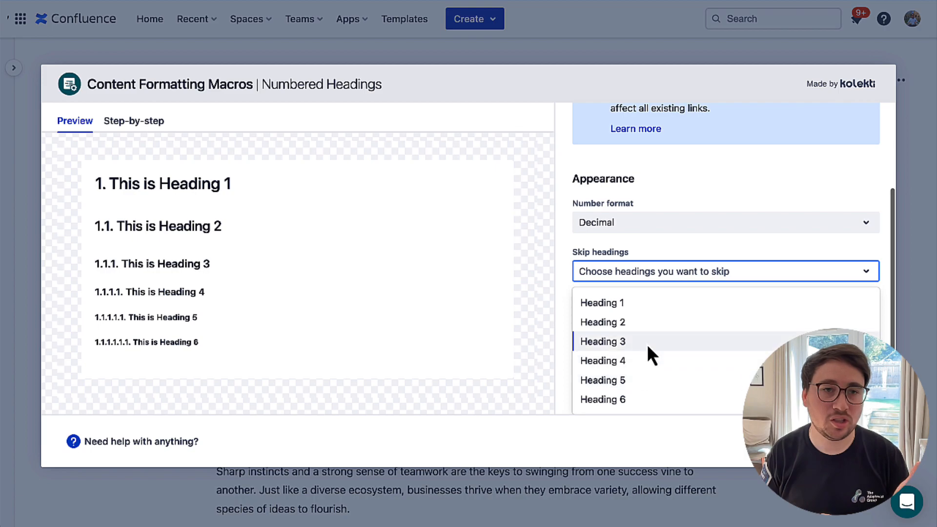
{"action": "left_click", "coordinate": [636, 279]}
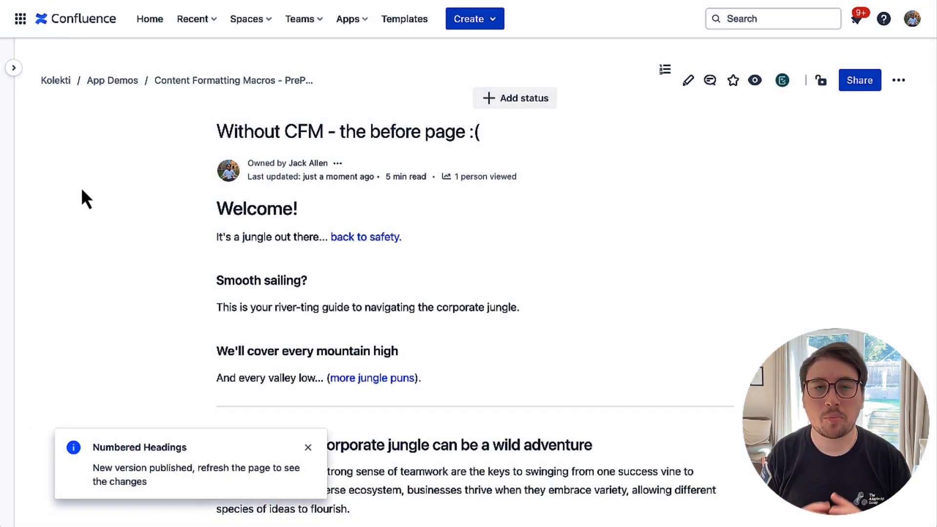
{"action": "key", "text": "super+r"}
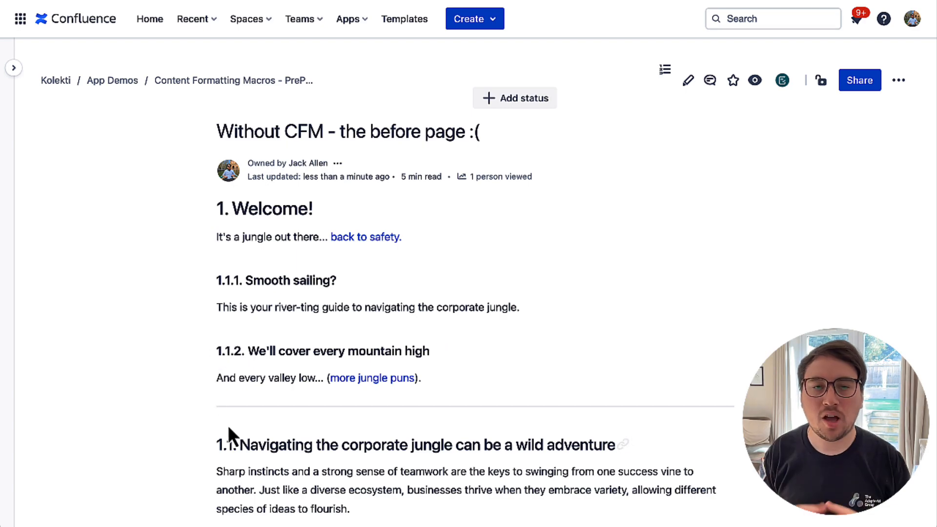
Open the page for editing and place the cursor in front of the Welcome heading.
{"action": "left_click", "coordinate": [688, 81]}
{"action": "left_click", "coordinate": [209, 161]}
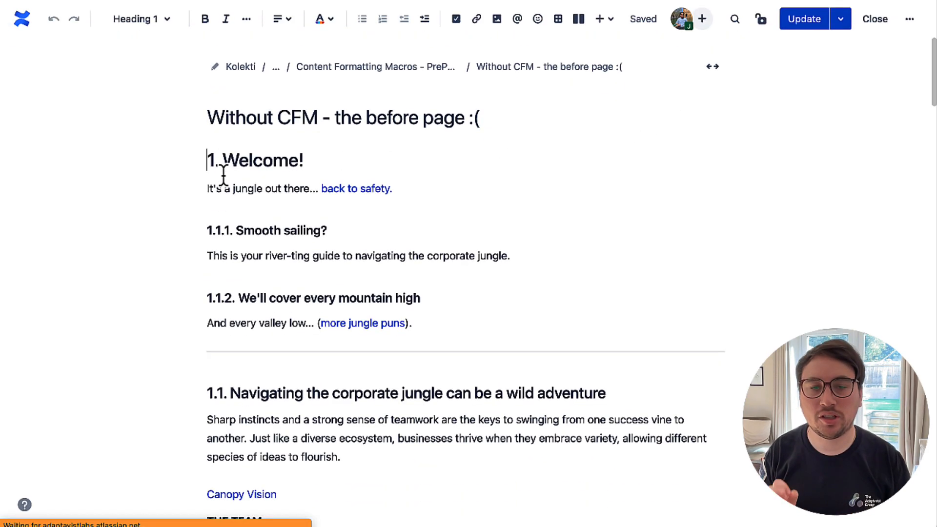
{"action": "type", "text": "/intera"}
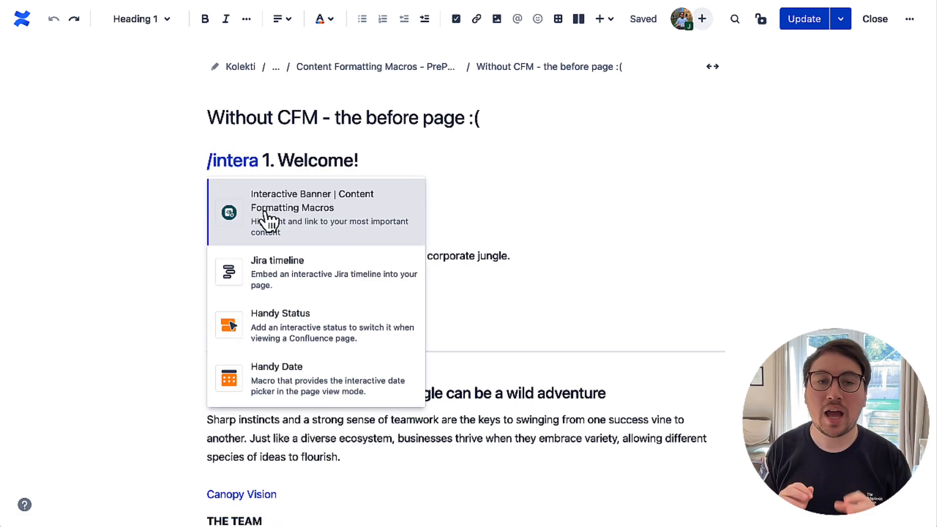
{"action": "key", "text": "BackSpace"}
{"action": "key", "text": "BackSpace"}
{"action": "key", "text": "BackSpace"}
{"action": "key", "text": "BackSpace"}
{"action": "key", "text": "BackSpace"}
{"action": "key", "text": "BackSpace"}
Look up the Content Formatting Macros inline with "/content fo", review the suggested macros and remove the query from the heading.
{"action": "type", "text": "c"}
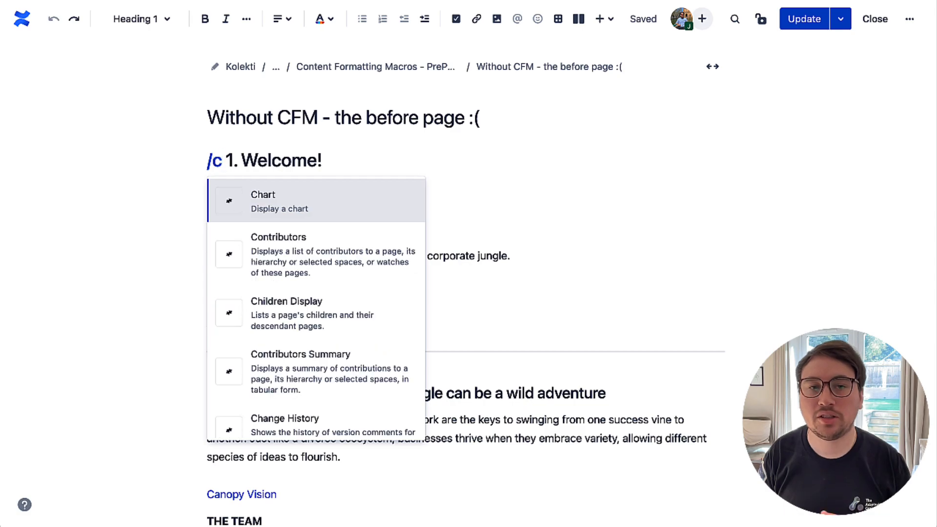
{"action": "type", "text": "ontent fo"}
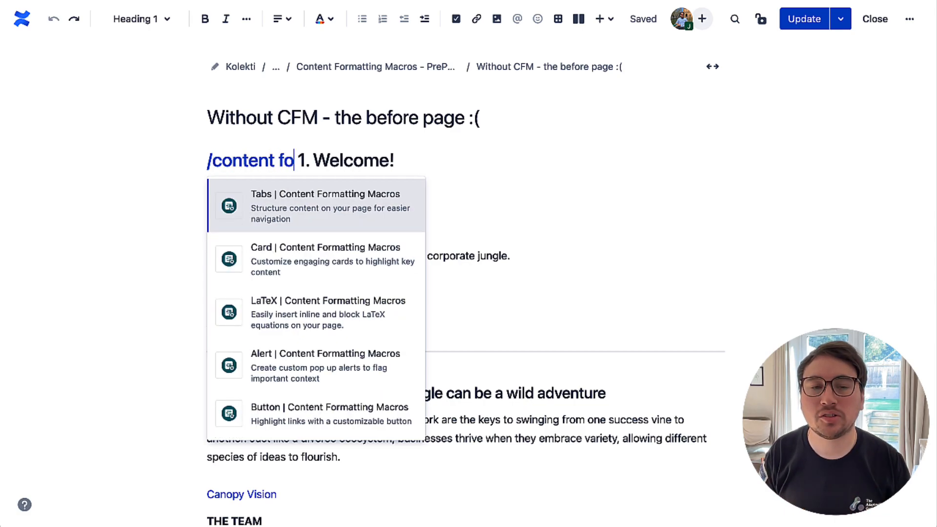
{"action": "scroll", "coordinate": [320, 274], "scroll_direction": "down", "scroll_amount": 6}
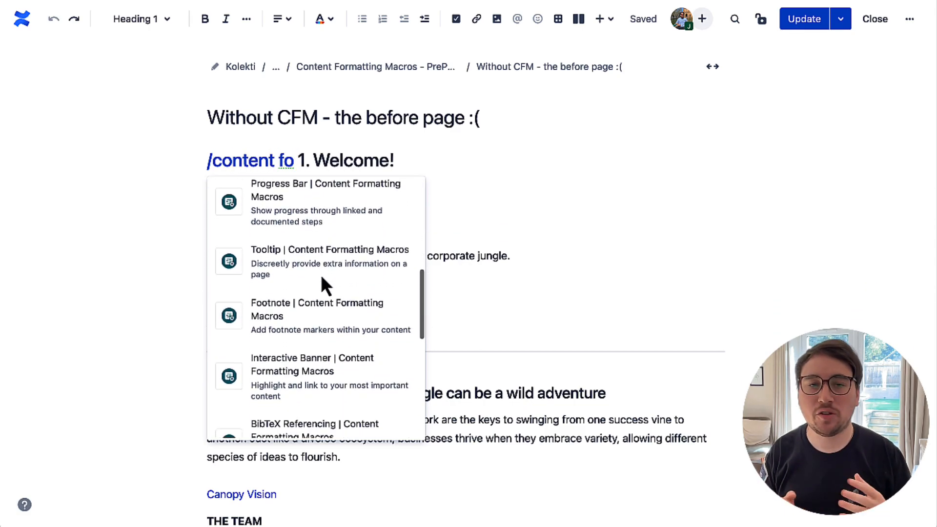
{"action": "scroll", "coordinate": [322, 278], "scroll_direction": "down", "scroll_amount": 3}
{"action": "scroll", "coordinate": [323, 278], "scroll_direction": "up", "scroll_amount": 10}
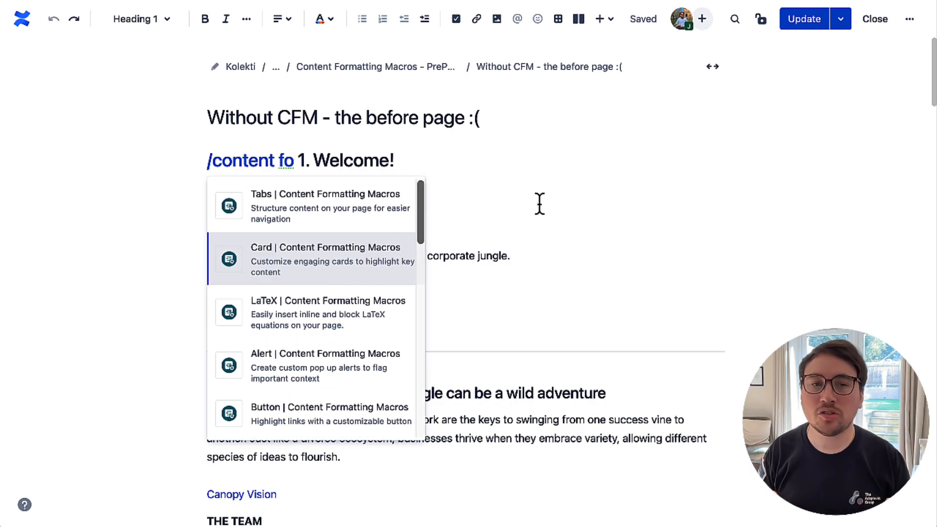
{"action": "key", "text": "BackSpace"}
{"action": "key", "text": "BackSpace"}
{"action": "key", "text": "BackSpace"}
{"action": "key", "text": "BackSpace"}
{"action": "key", "text": "BackSpace"}
{"action": "key", "text": "BackSpace"}
{"action": "key", "text": "BackSpace"}
{"action": "key", "text": "BackSpace"}
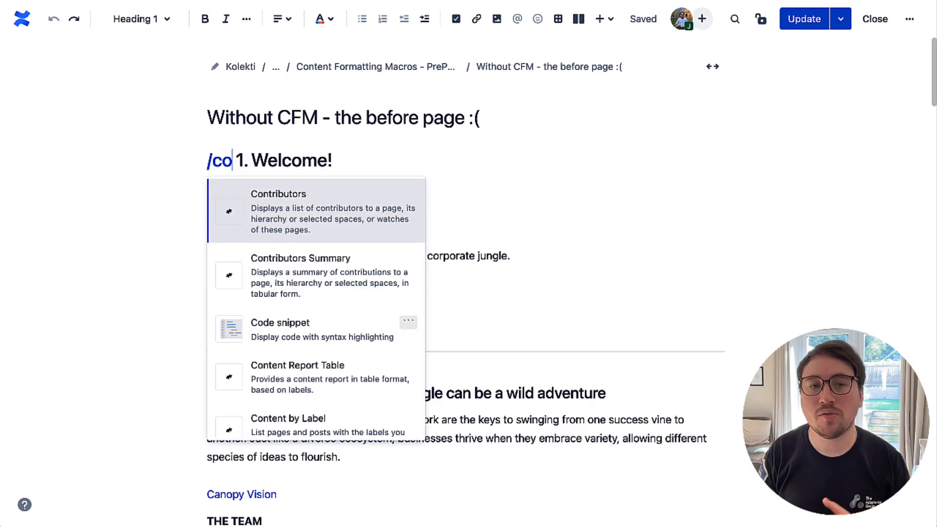
{"action": "key", "text": "BackSpace"}
{"action": "key", "text": "BackSpace"}
{"action": "key", "text": "BackSpace"}
Search the insertable elements for "content" and review the matching macros.
{"action": "left_click", "coordinate": [610, 22]}
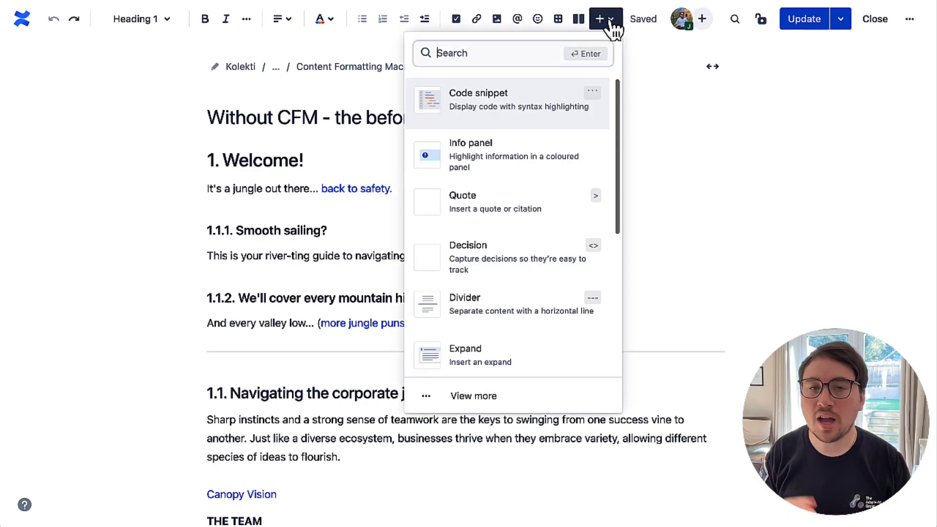
{"action": "type", "text": "content"}
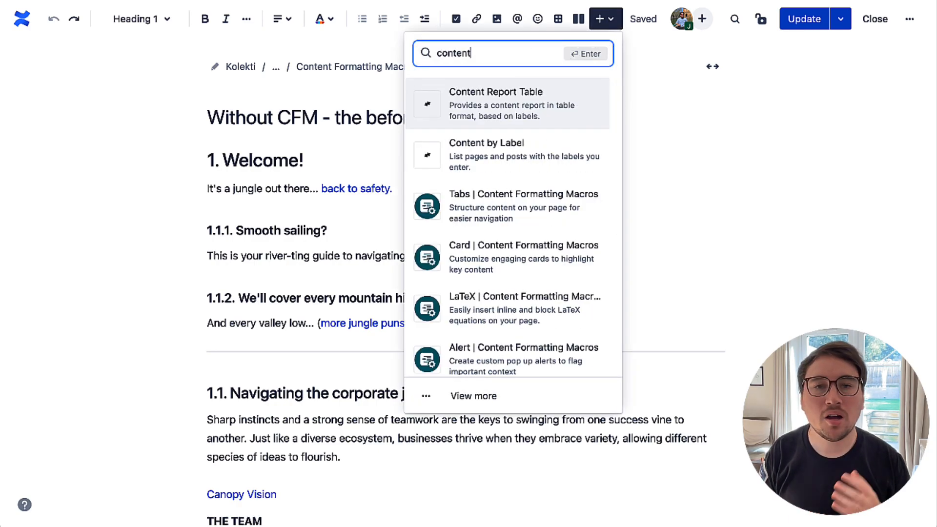
{"action": "scroll", "coordinate": [556, 253], "scroll_direction": "down", "scroll_amount": 4}
{"action": "scroll", "coordinate": [555, 254], "scroll_direction": "up", "scroll_amount": 3}
{"action": "scroll", "coordinate": [556, 254], "scroll_direction": "up", "scroll_amount": 2}
Search the full element browser for "content for", review the Content Formatting Macros and close it without inserting anything.
{"action": "left_click", "coordinate": [487, 393]}
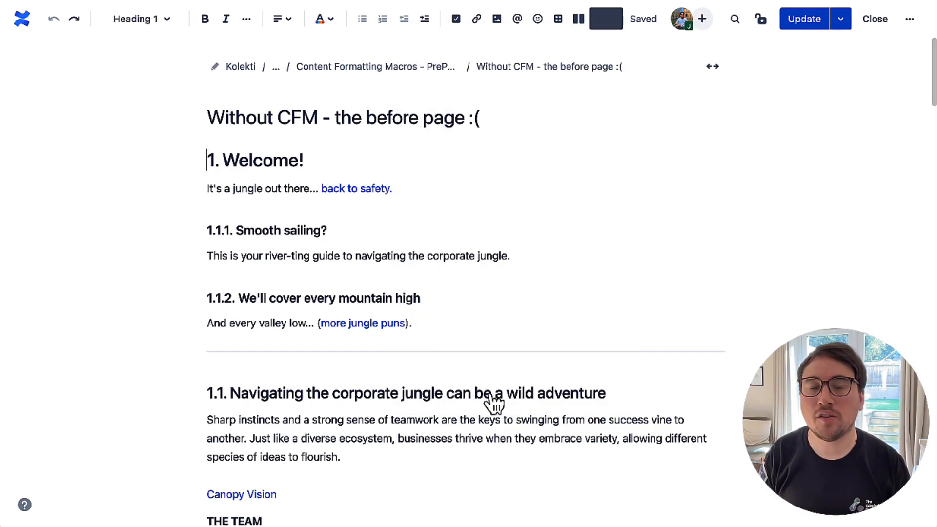
{"action": "left_click", "coordinate": [216, 166]}
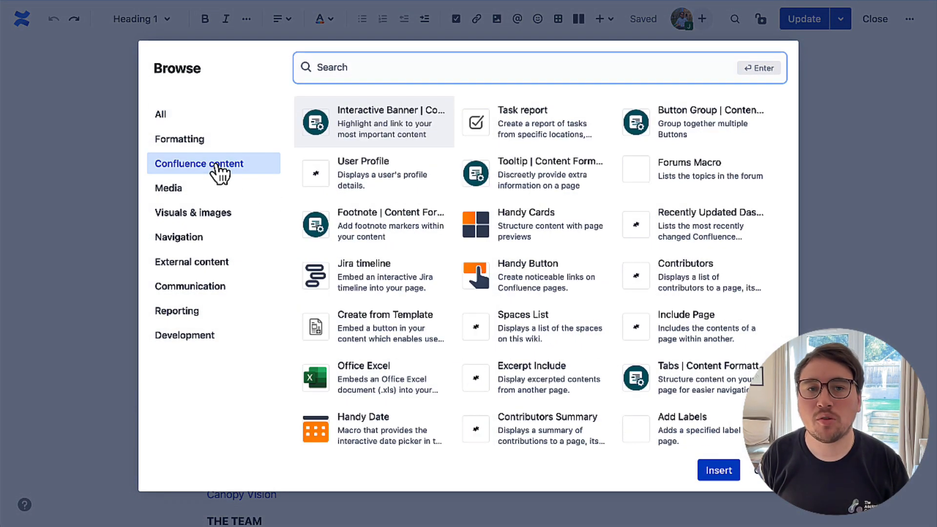
{"action": "type", "text": "content for"}
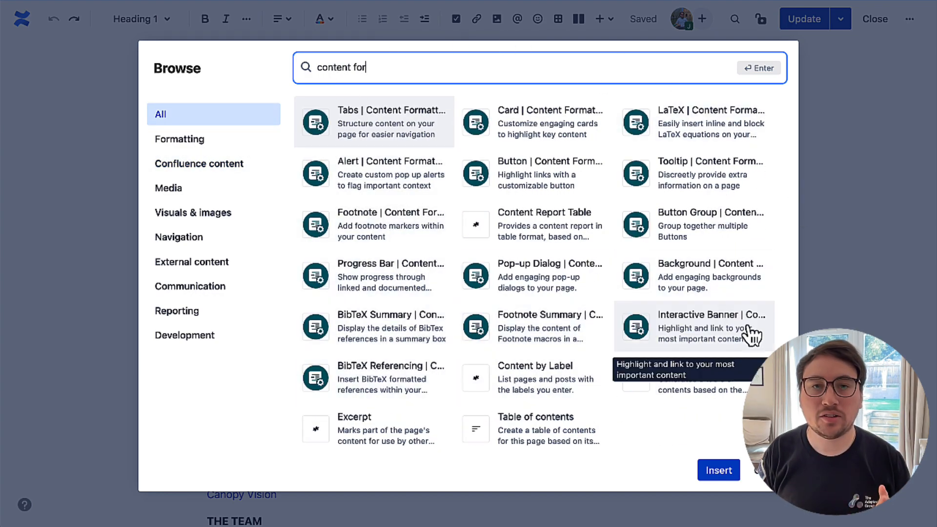
{"action": "left_click", "coordinate": [770, 470]}
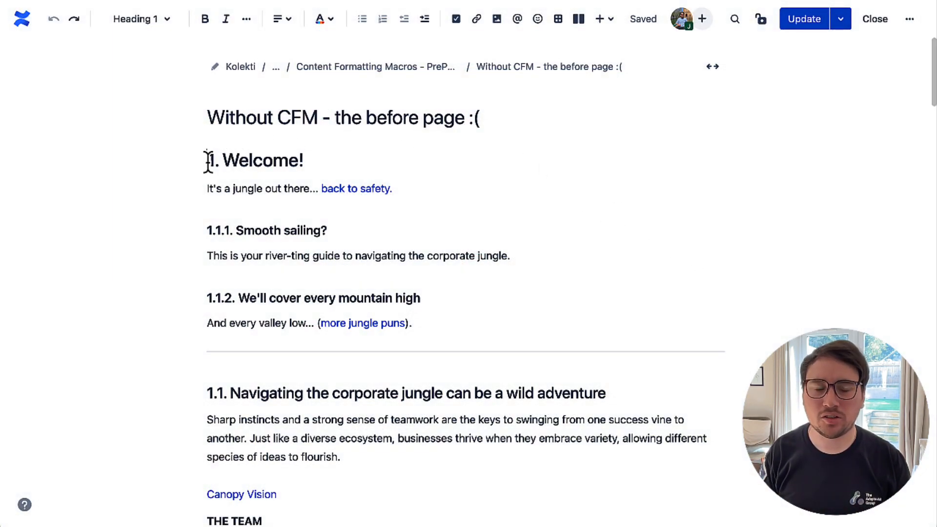
Insert an Interactive Banner macro before the Welcome heading using "/intera" and expand the Slide 1 settings.
{"action": "type", "text": "/intera"}
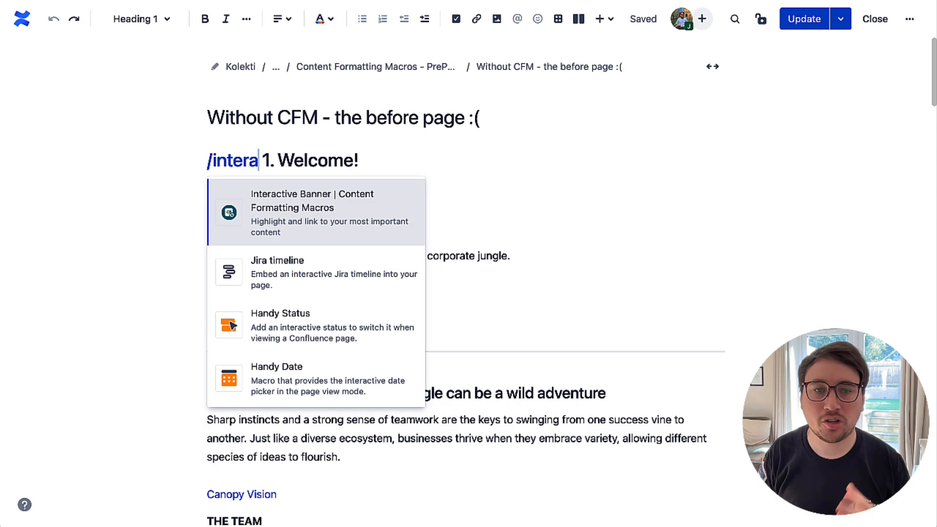
{"action": "left_click", "coordinate": [244, 209]}
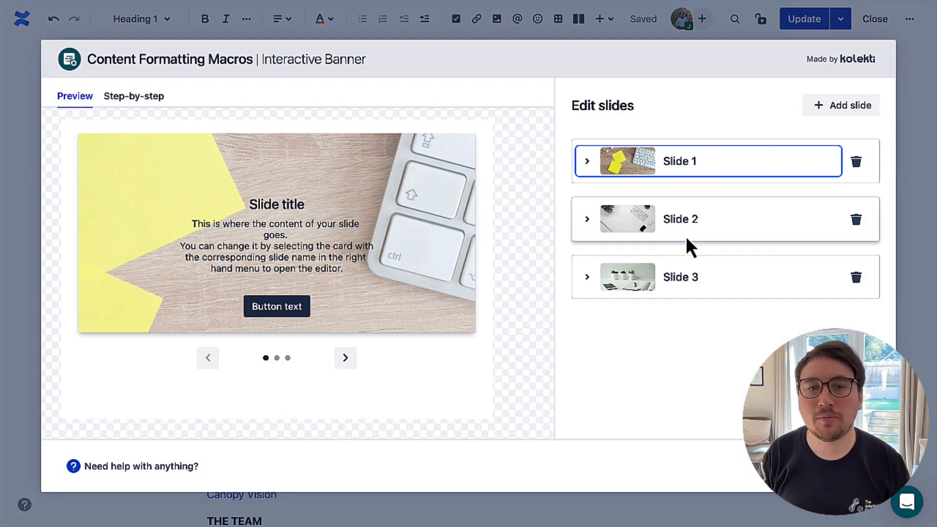
{"action": "left_click", "coordinate": [588, 162]}
Replace the Slide 1 background with the "Rainfall on a Forest" stock image found by searching for "jungle".
{"action": "scroll", "coordinate": [730, 327], "scroll_direction": "down", "scroll_amount": 2}
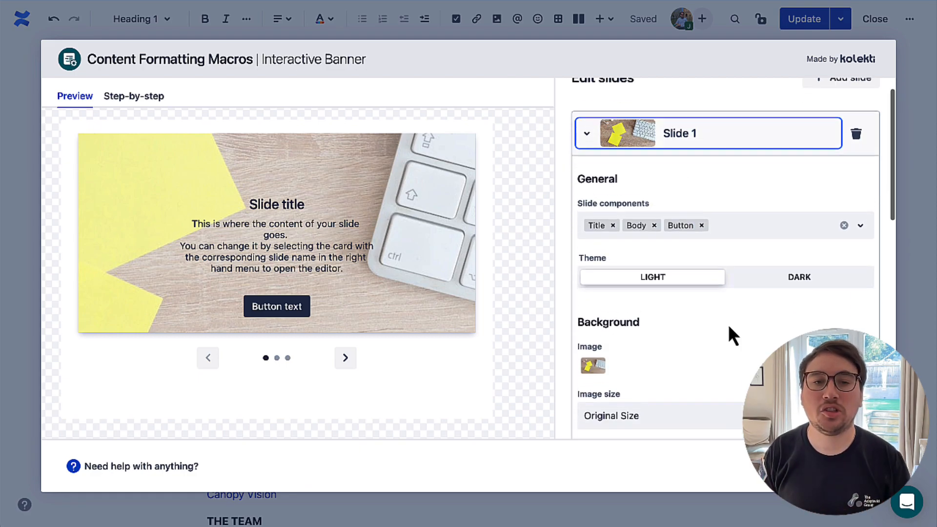
{"action": "scroll", "coordinate": [729, 327], "scroll_direction": "down", "scroll_amount": 5}
{"action": "left_click", "coordinate": [843, 260]}
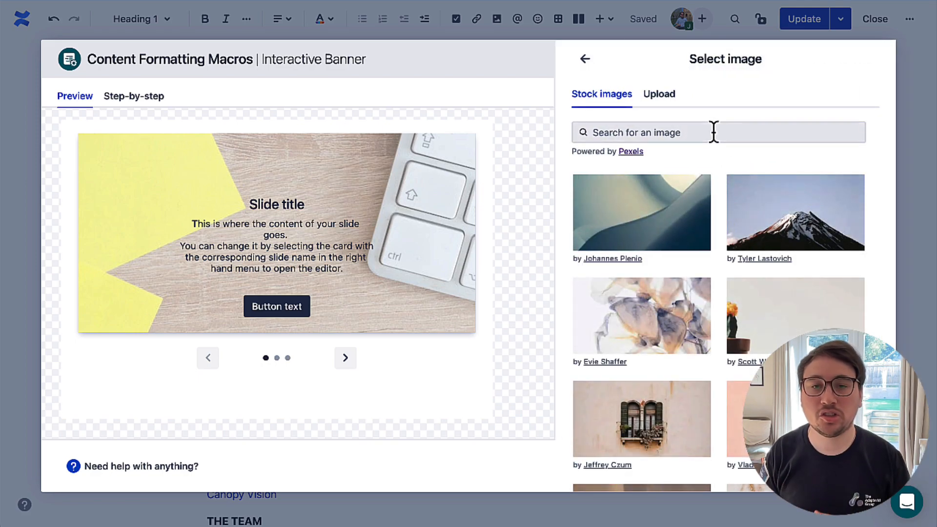
{"action": "left_click", "coordinate": [714, 132]}
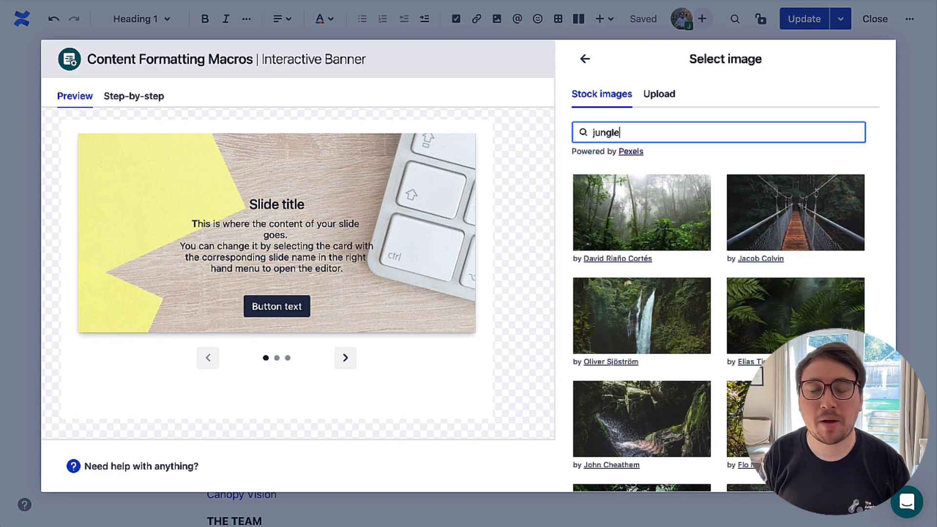
{"action": "scroll", "coordinate": [746, 205], "scroll_direction": "down", "scroll_amount": 3}
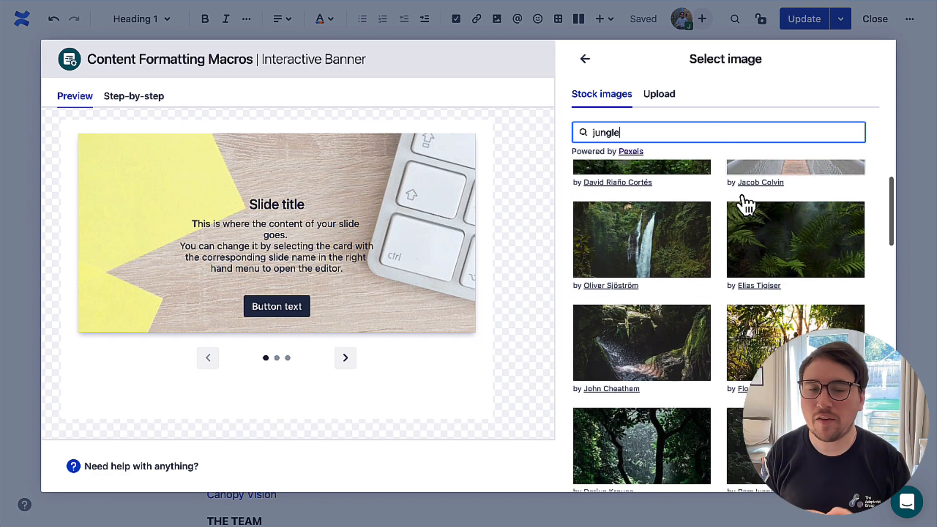
{"action": "scroll", "coordinate": [745, 205], "scroll_direction": "down", "scroll_amount": 6}
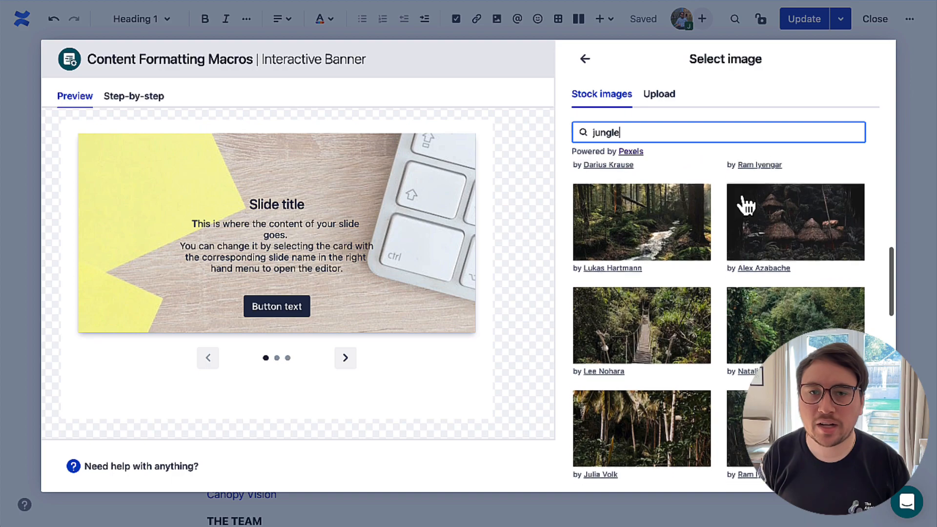
{"action": "scroll", "coordinate": [743, 203], "scroll_direction": "up", "scroll_amount": 4}
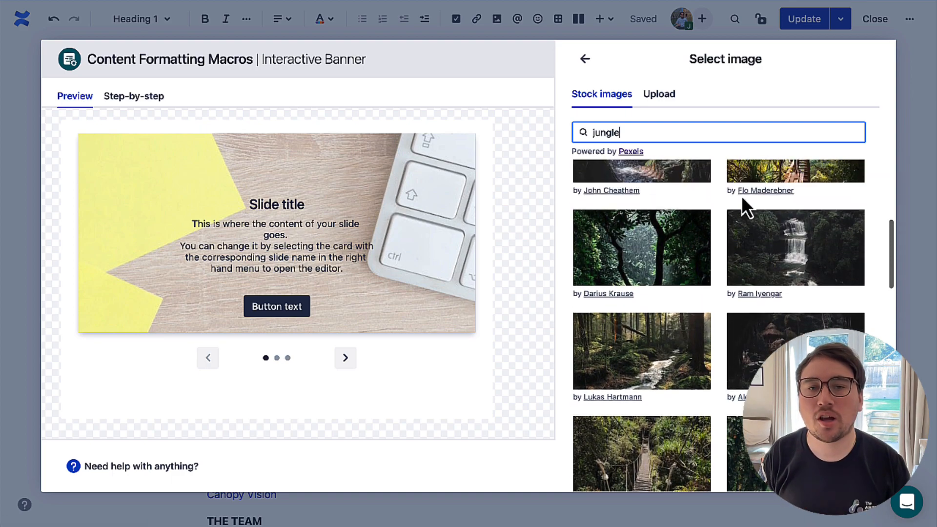
{"action": "left_click", "coordinate": [671, 251]}
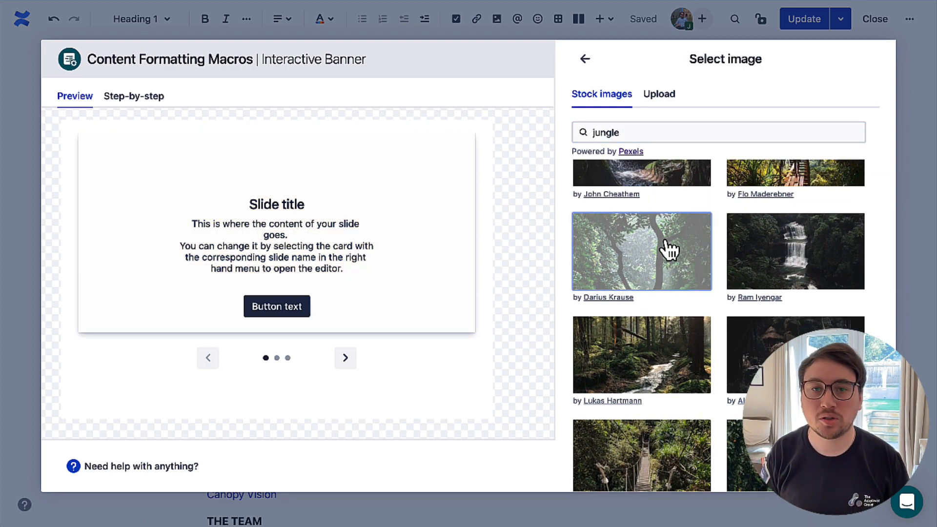
{"action": "left_click", "coordinate": [586, 60]}
{"action": "scroll", "coordinate": [736, 286], "scroll_direction": "down", "scroll_amount": 3}
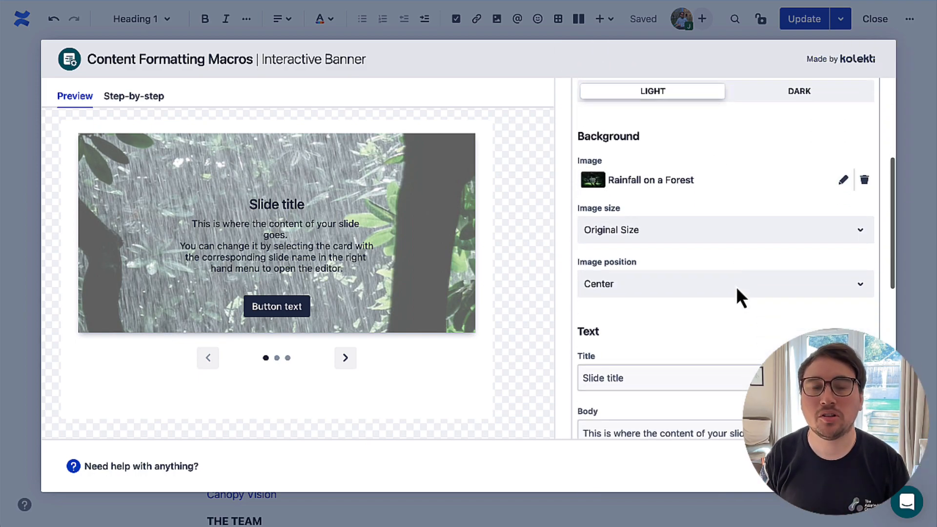
Set Slide 1's image size to Resize to fill the container and its theme to Dark.
{"action": "left_click", "coordinate": [690, 220]}
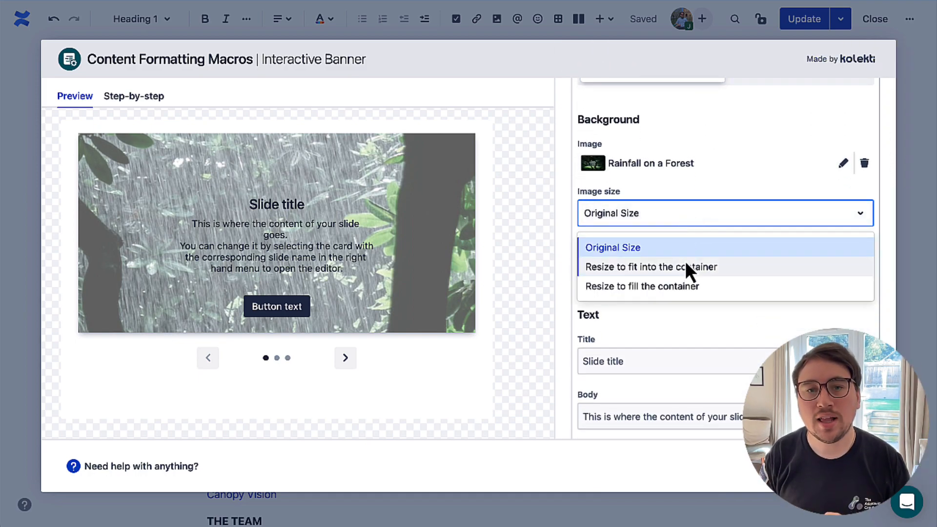
{"action": "left_click", "coordinate": [686, 266]}
{"action": "left_click", "coordinate": [671, 224]}
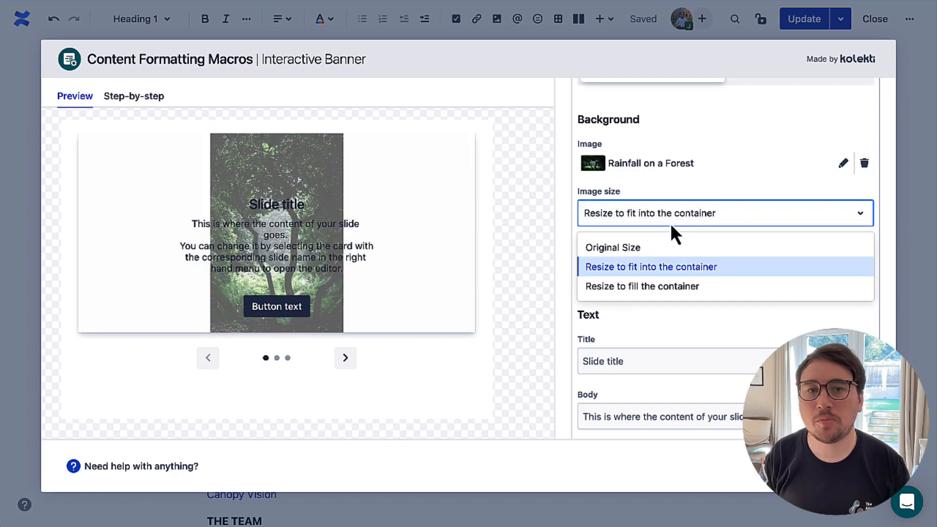
{"action": "left_click", "coordinate": [669, 285]}
{"action": "scroll", "coordinate": [699, 322], "scroll_direction": "up", "scroll_amount": 4}
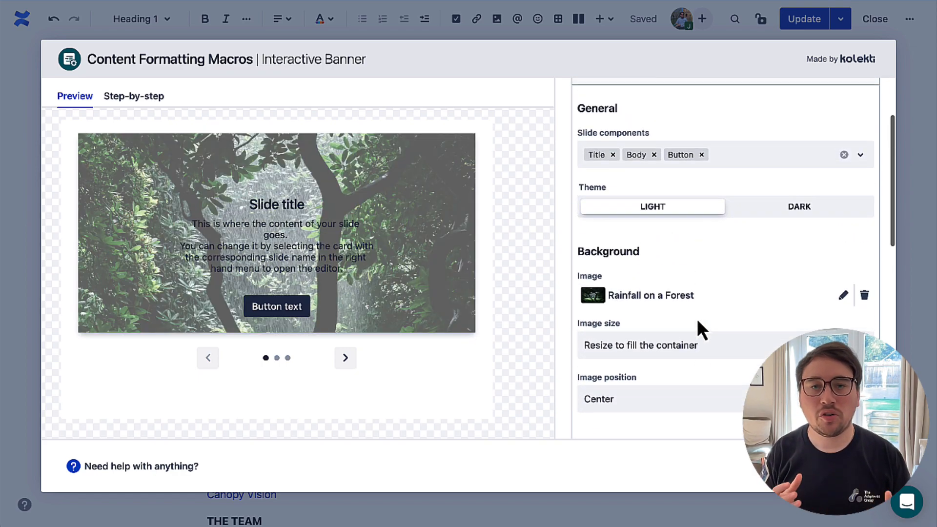
{"action": "left_click", "coordinate": [777, 210]}
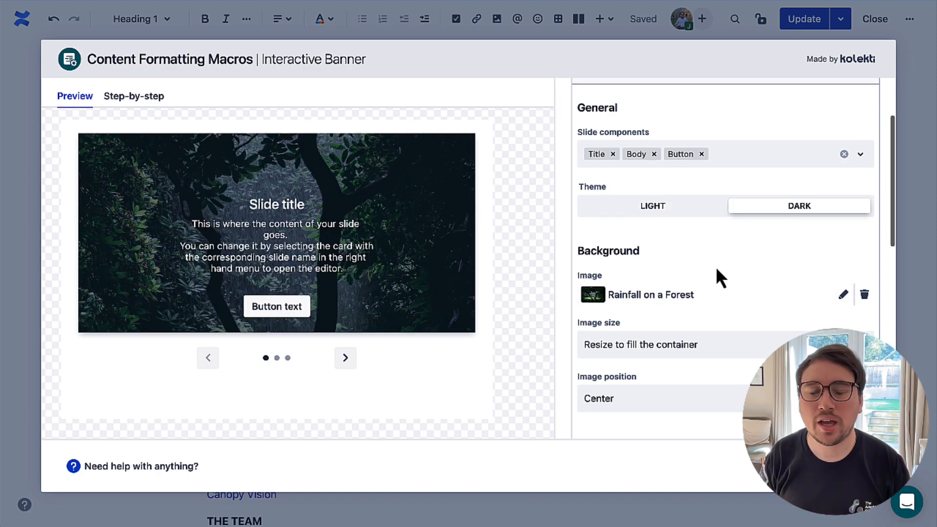
Copy the heading text "Welcome!" from the before page and use it as Slide 1's title.
{"action": "scroll", "coordinate": [716, 266], "scroll_direction": "down", "scroll_amount": 5}
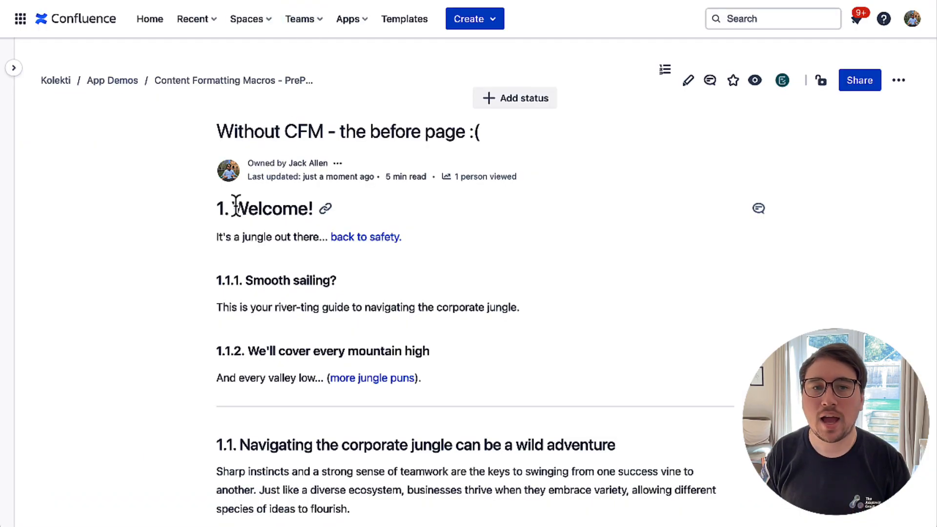
{"action": "left_click_drag", "start_coordinate": [236, 205], "coordinate": [324, 207]}
{"action": "key", "text": "ctrl+c"}
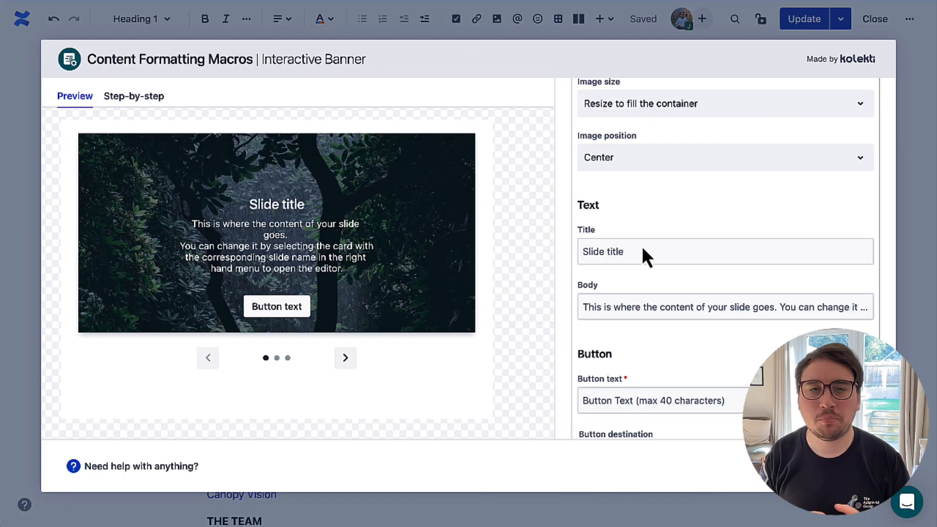
{"action": "left_click", "coordinate": [638, 257]}
{"action": "key", "text": "ctrl+v"}
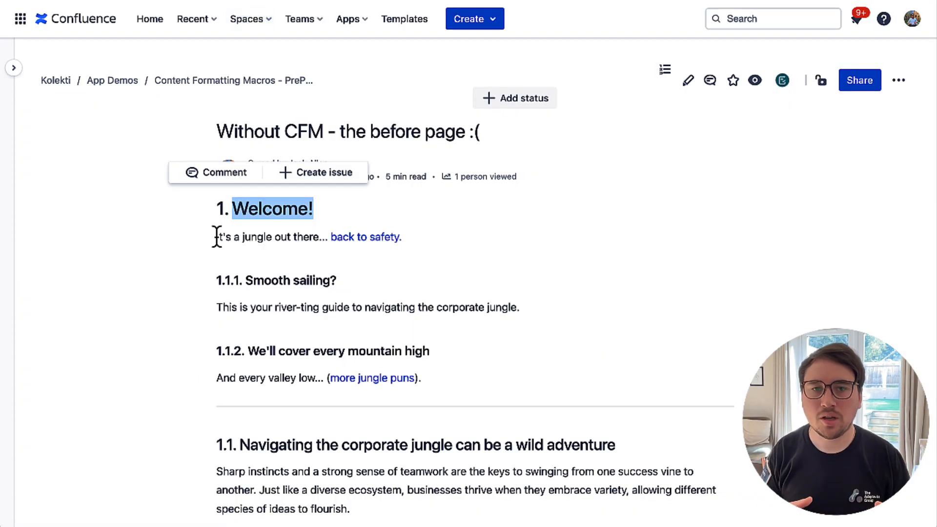
Replace Slide 1's body text with "It's a jungle out there..." copied from the before page.
{"action": "left_click_drag", "start_coordinate": [216, 237], "coordinate": [328, 238]}
{"action": "key", "text": "ctrl+c"}
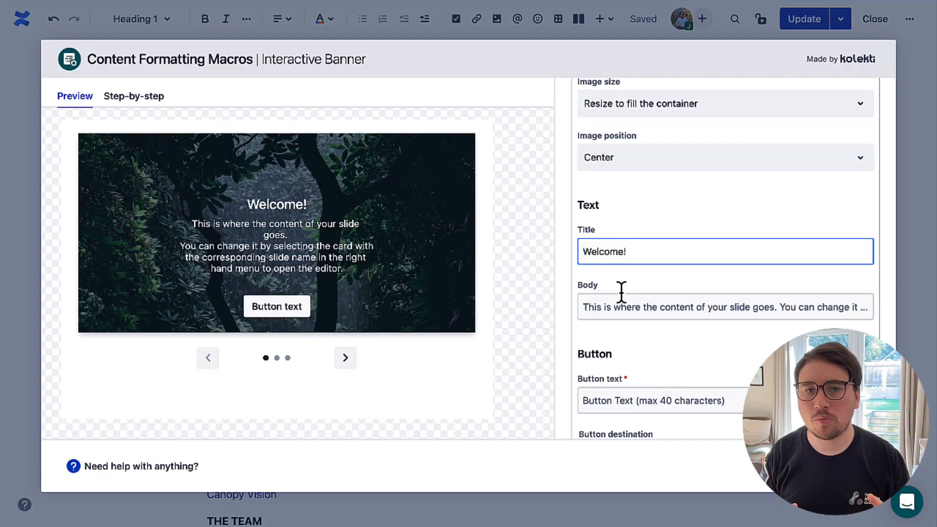
{"action": "left_click", "coordinate": [634, 306]}
{"action": "key", "text": "ctrl+a"}
{"action": "key", "text": "ctrl+v"}
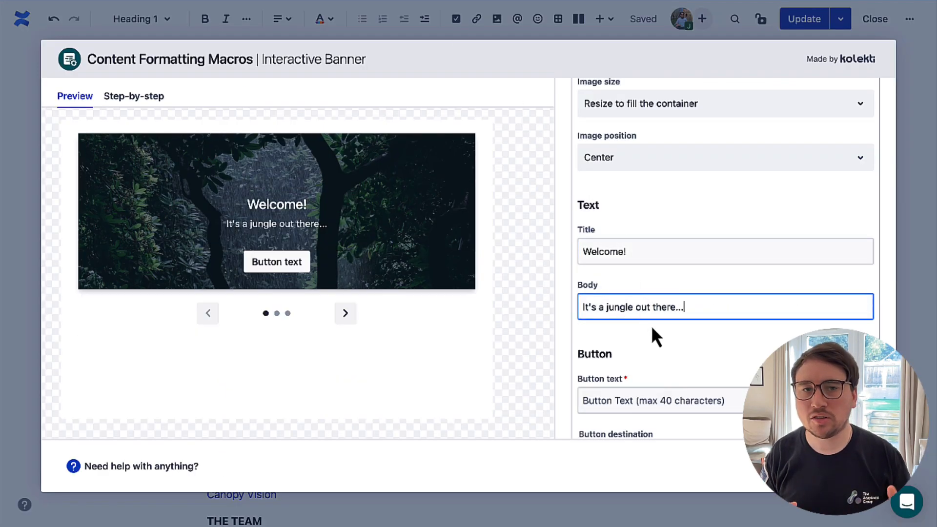
Set Slide 1's button text to "BACK TO SAFETY".
{"action": "scroll", "coordinate": [655, 329], "scroll_direction": "down", "scroll_amount": 2}
{"action": "scroll", "coordinate": [655, 329], "scroll_direction": "down", "scroll_amount": 1}
{"action": "left_click", "coordinate": [649, 328]}
{"action": "type", "text": "BACK"}
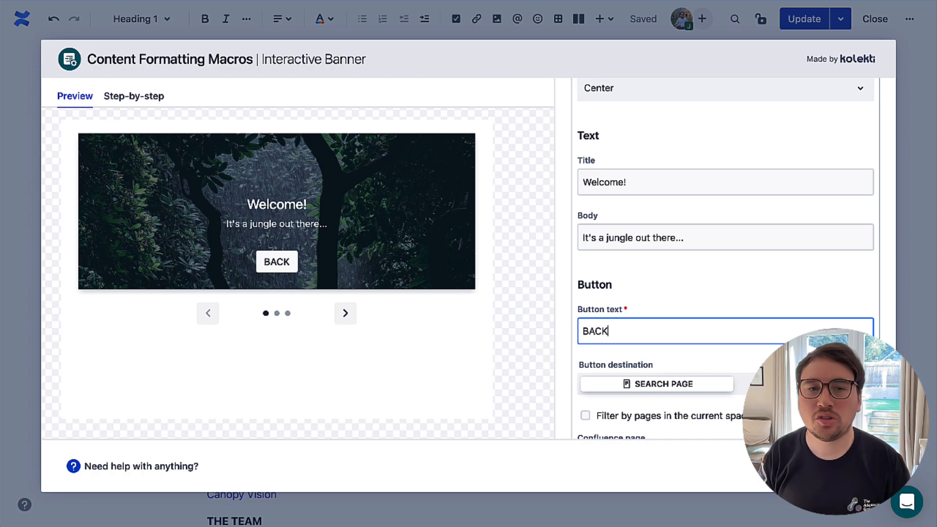
{"action": "type", "text": " TO SAFETY"}
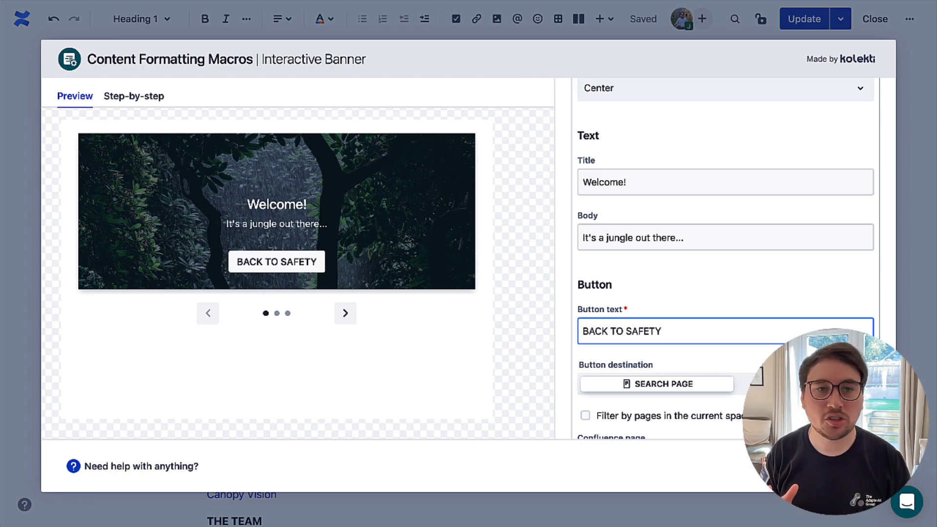
Link Slide 1's button to the Confluence page "Content Formatting Macros - PrePost Project", found by searching for "PREP".
{"action": "scroll", "coordinate": [740, 339], "scroll_direction": "down", "scroll_amount": 5}
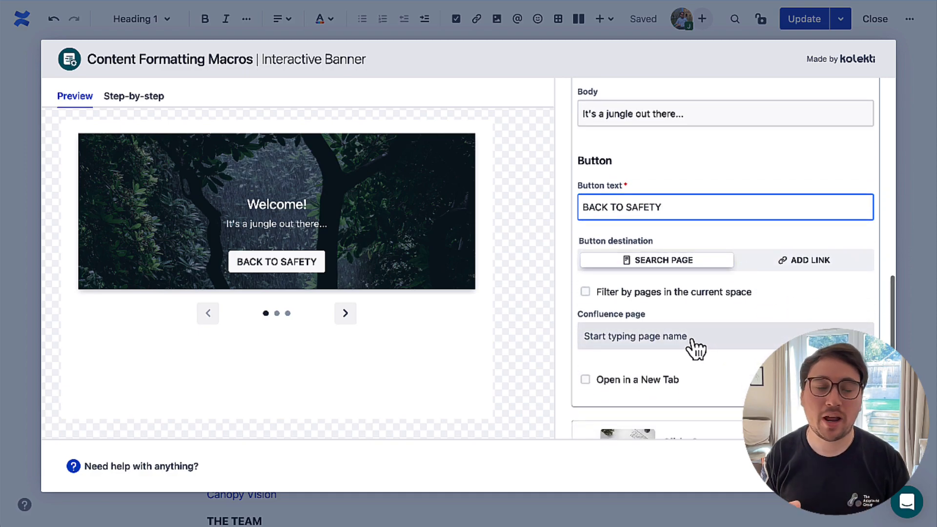
{"action": "left_click", "coordinate": [771, 264]}
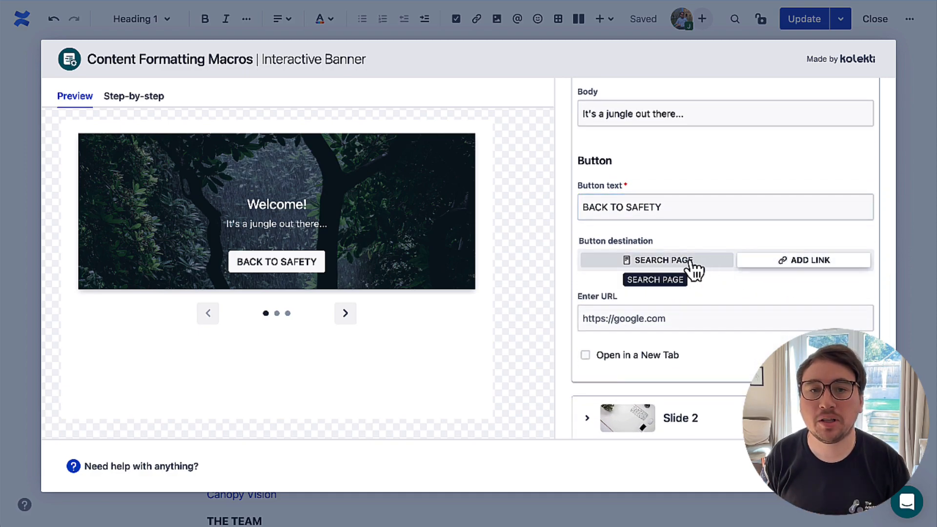
{"action": "left_click", "coordinate": [690, 262]}
{"action": "left_click", "coordinate": [781, 261]}
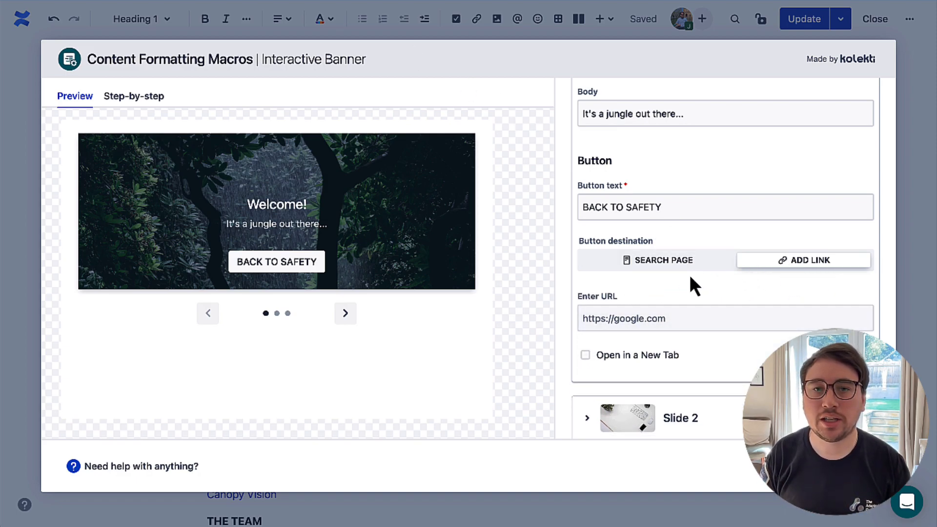
{"action": "left_click", "coordinate": [676, 267]}
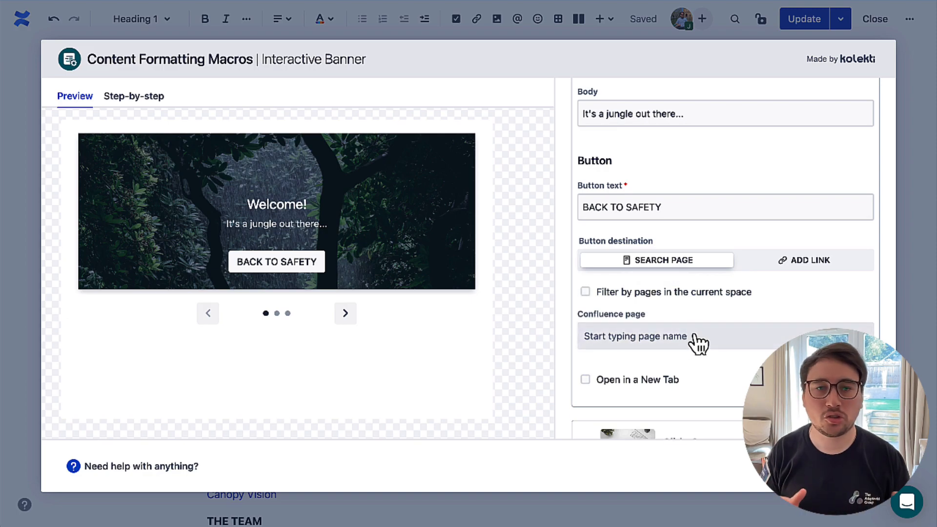
{"action": "left_click", "coordinate": [696, 336]}
{"action": "type", "text": "PREP"}
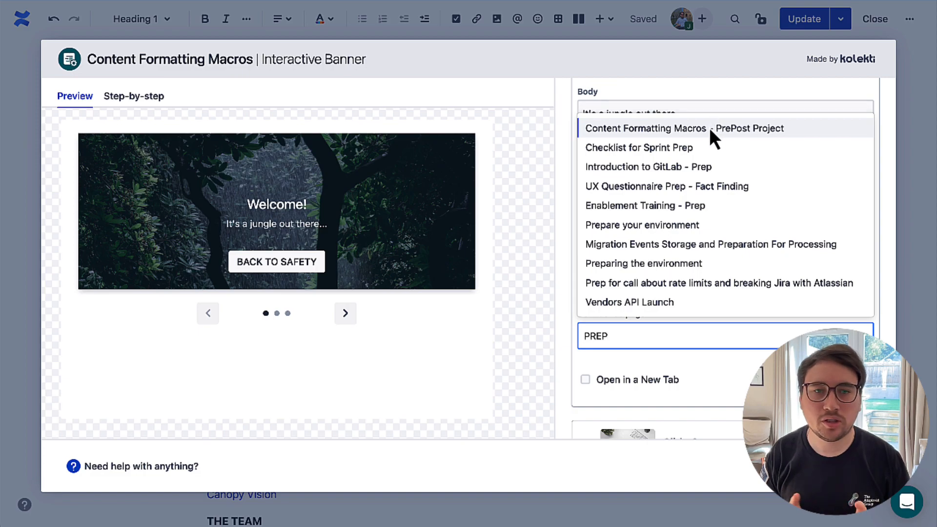
{"action": "left_click", "coordinate": [710, 127]}
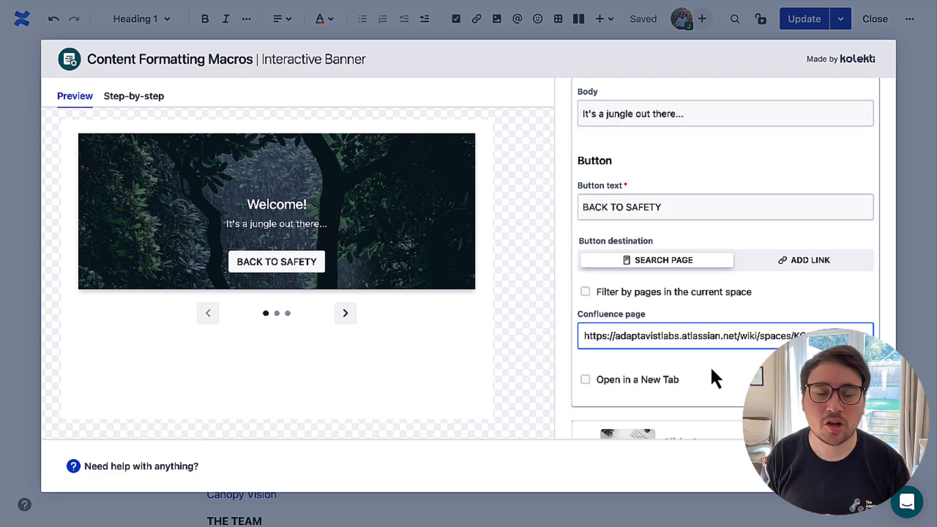
Collapse Slide 1's settings, then delete the original Slide 2 and add a new slide to the banner.
{"action": "scroll", "coordinate": [710, 367], "scroll_direction": "up", "scroll_amount": 10}
{"action": "scroll", "coordinate": [711, 366], "scroll_direction": "up", "scroll_amount": 3}
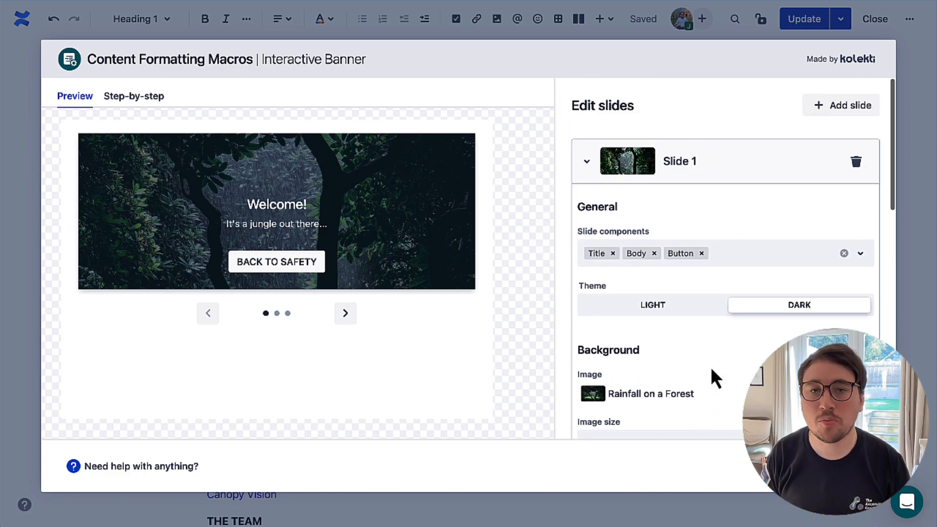
{"action": "left_click", "coordinate": [588, 163]}
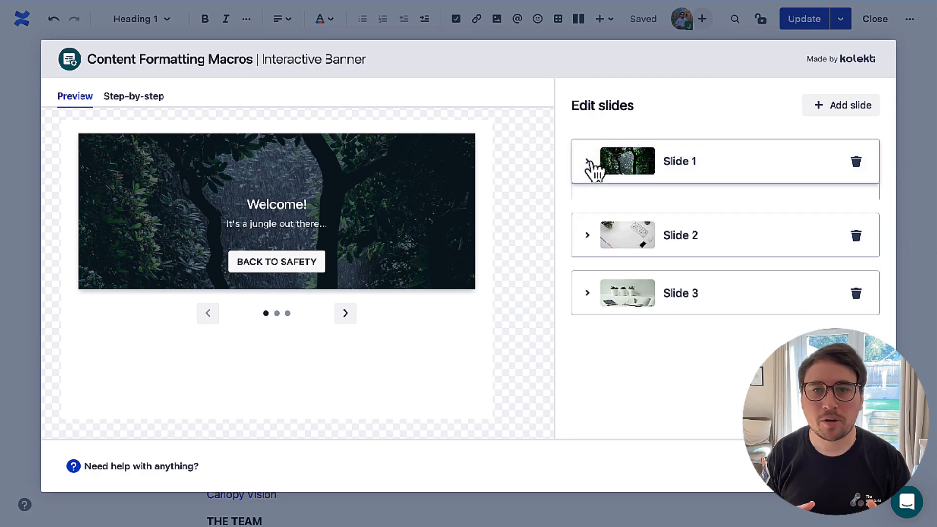
{"action": "left_click", "coordinate": [856, 221]}
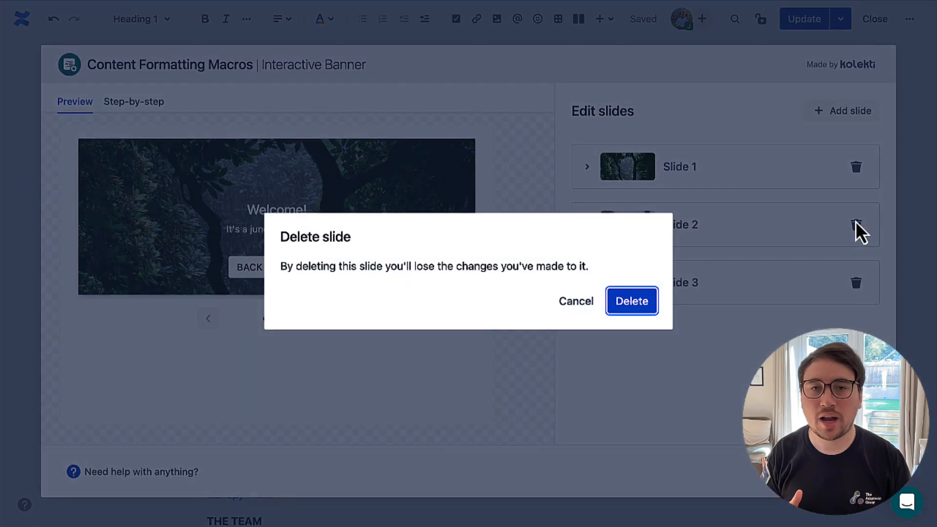
{"action": "left_click", "coordinate": [643, 303]}
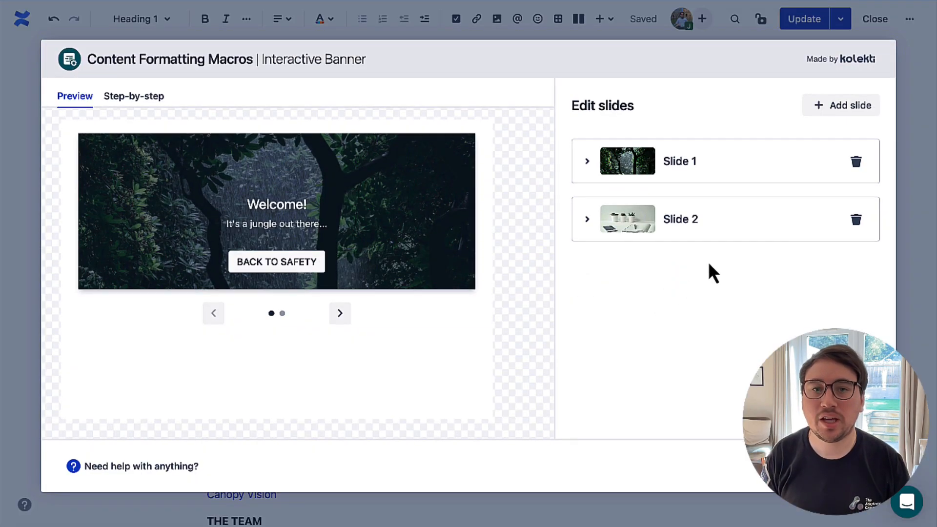
{"action": "left_click", "coordinate": [828, 114]}
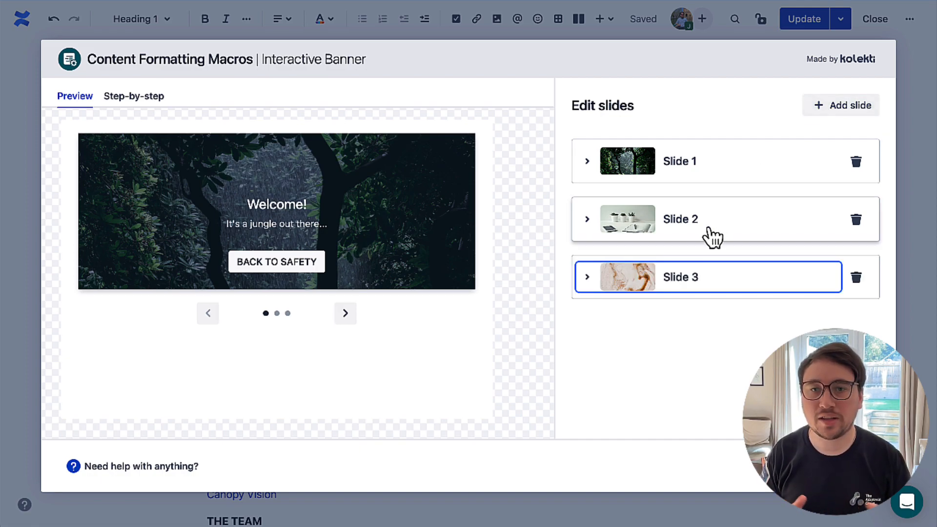
Expand Slide 2's settings and remove the Button from its slide components.
{"action": "left_click", "coordinate": [598, 222]}
{"action": "scroll", "coordinate": [745, 284], "scroll_direction": "down", "scroll_amount": 2}
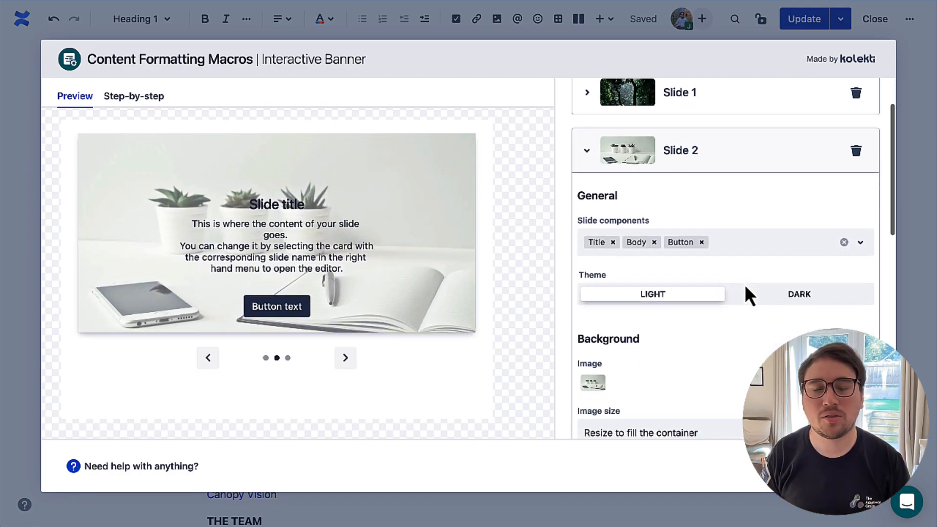
{"action": "left_click", "coordinate": [702, 242]}
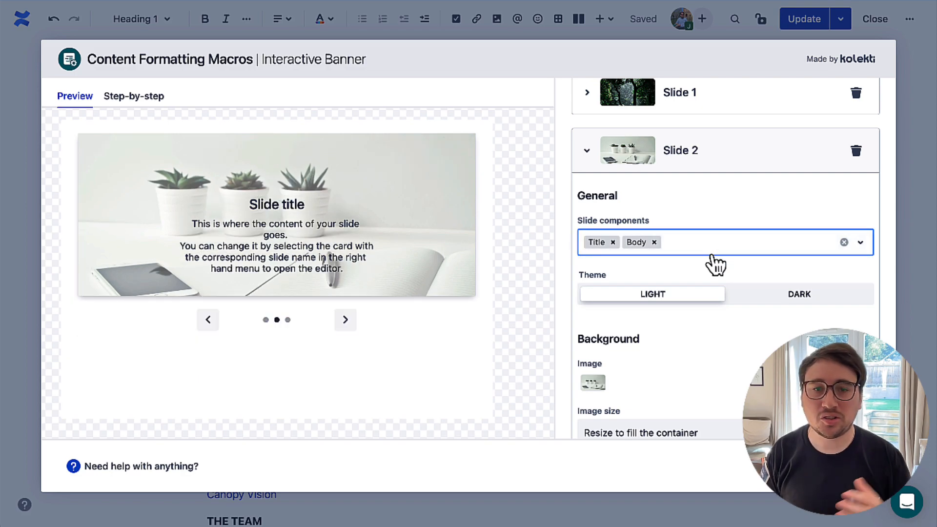
Replace Slide 2's background with the "Waterfalls in the Middle of Green Trees" stock image found by searching for "JUNGLE RIVER".
{"action": "scroll", "coordinate": [730, 310], "scroll_direction": "down", "scroll_amount": 3}
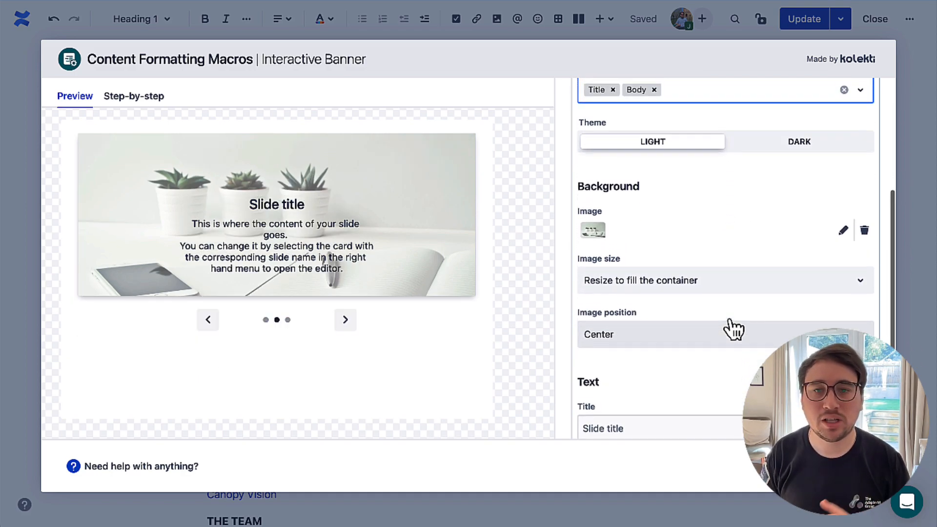
{"action": "left_click", "coordinate": [844, 233]}
{"action": "left_click", "coordinate": [633, 128]}
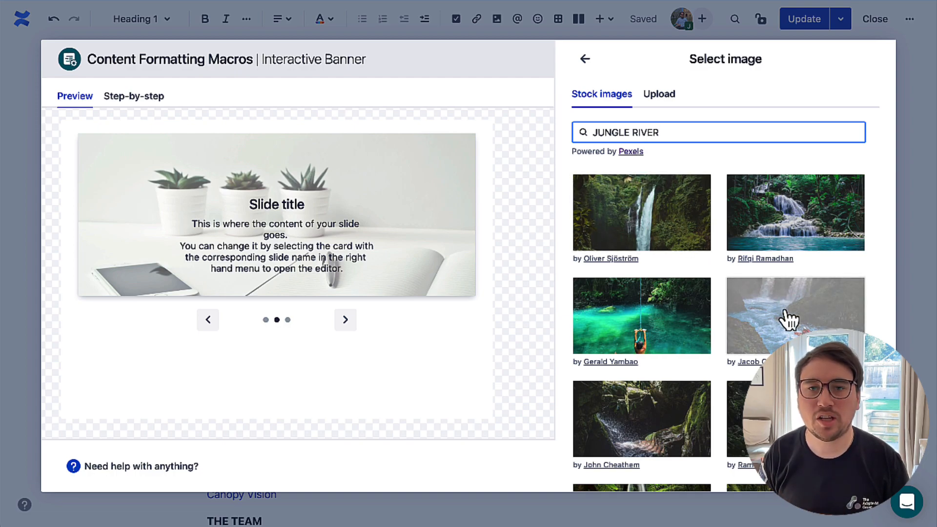
{"action": "scroll", "coordinate": [655, 332], "scroll_direction": "down", "scroll_amount": 2}
{"action": "scroll", "coordinate": [658, 337], "scroll_direction": "down", "scroll_amount": 5}
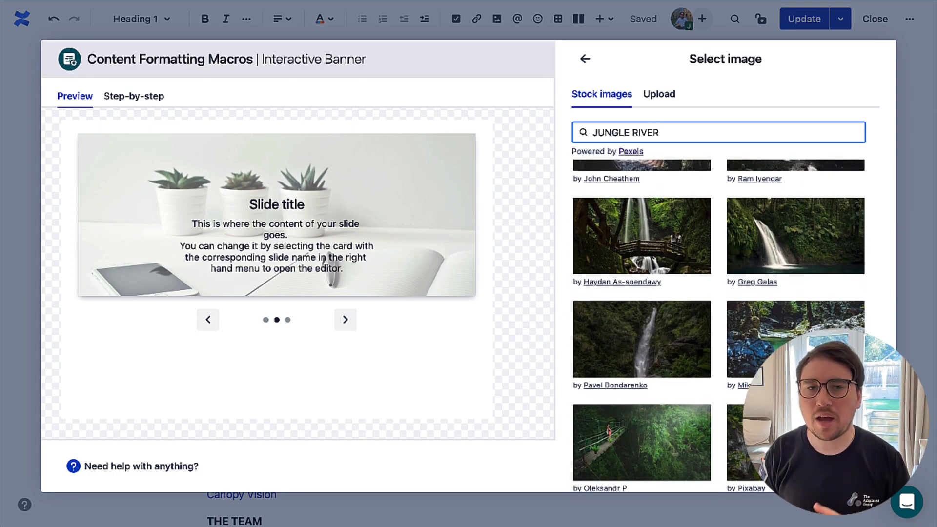
{"action": "scroll", "coordinate": [786, 331], "scroll_direction": "up", "scroll_amount": 1}
{"action": "left_click", "coordinate": [783, 313]}
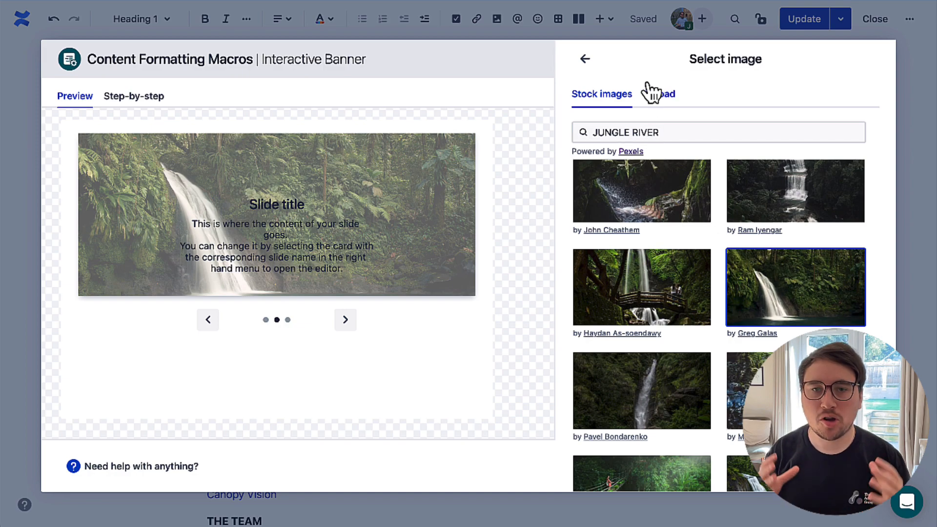
{"action": "left_click", "coordinate": [585, 60]}
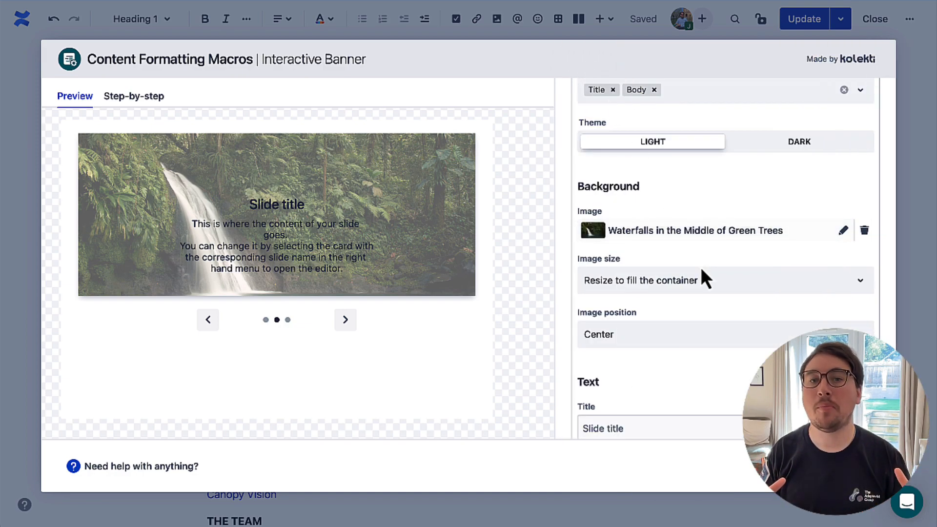
Try Original Size for Slide 2's background image and return it to Resize to fill the container.
{"action": "left_click", "coordinate": [682, 289]}
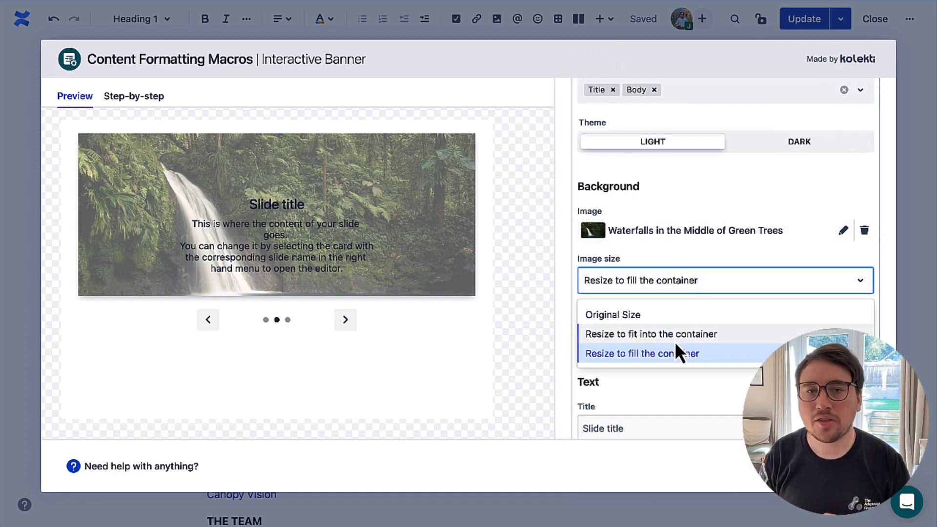
{"action": "left_click", "coordinate": [666, 318]}
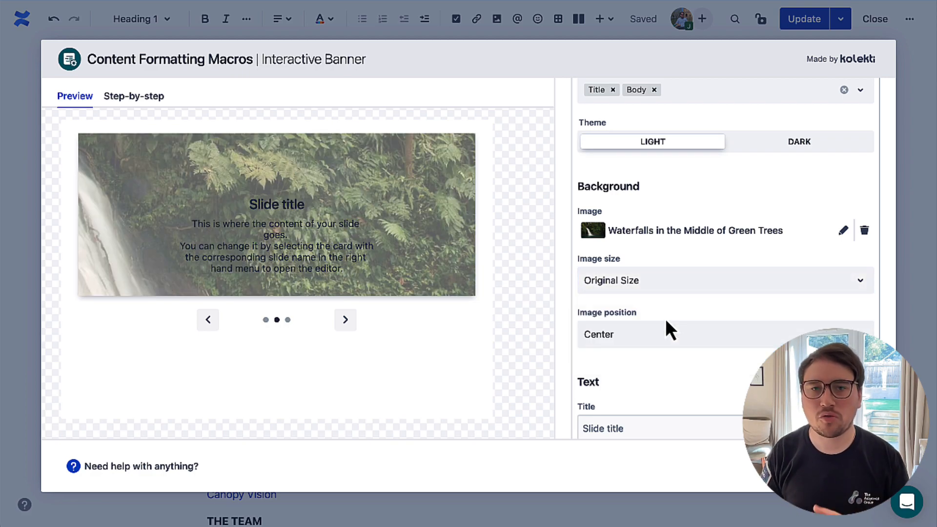
{"action": "left_click", "coordinate": [666, 293]}
{"action": "left_click", "coordinate": [668, 354]}
Switch Slide 2's theme to Dark.
{"action": "scroll", "coordinate": [707, 387], "scroll_direction": "up", "scroll_amount": 2}
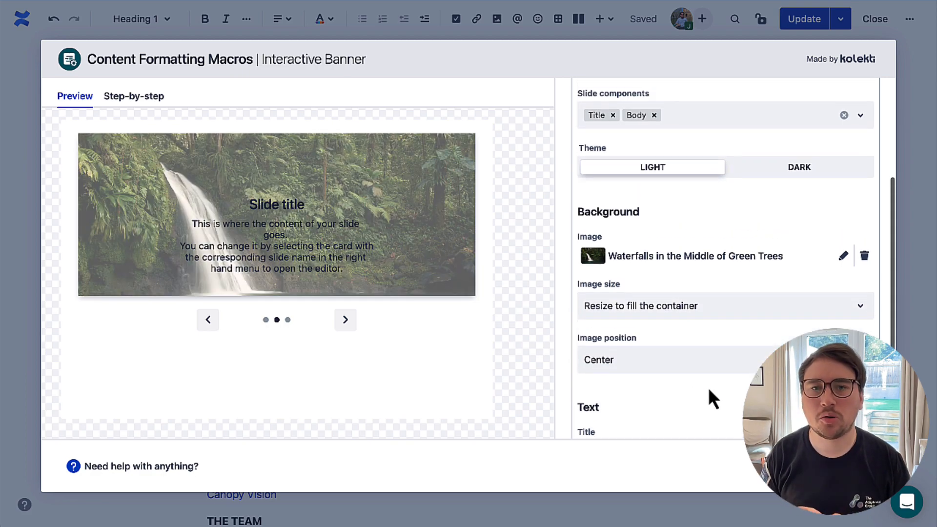
{"action": "left_click", "coordinate": [777, 183]}
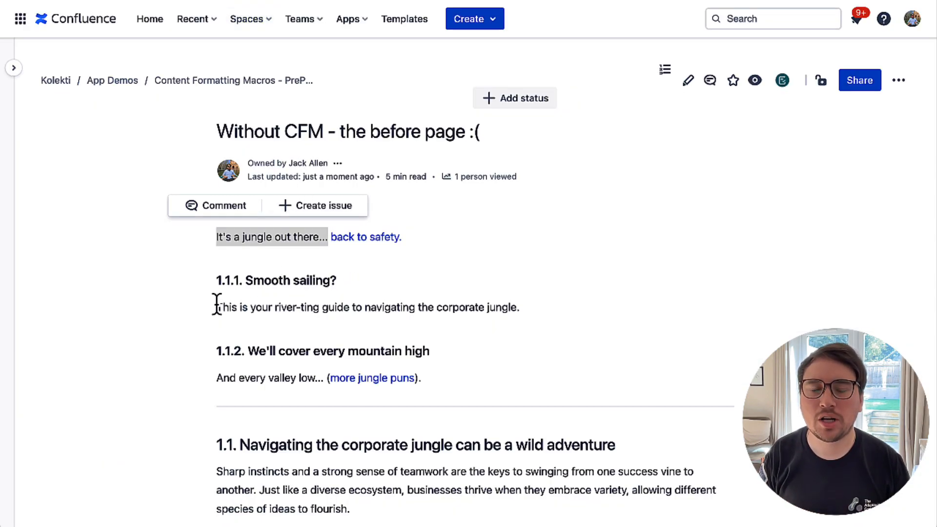
Set Slide 2's body to the published page's line "This is your river-ting guide to navigating the corporate jungle." and its title to "Smooth sailing...".
{"action": "left_click_drag", "start_coordinate": [217, 306], "coordinate": [536, 307]}
{"action": "key", "text": "ctrl+c"}
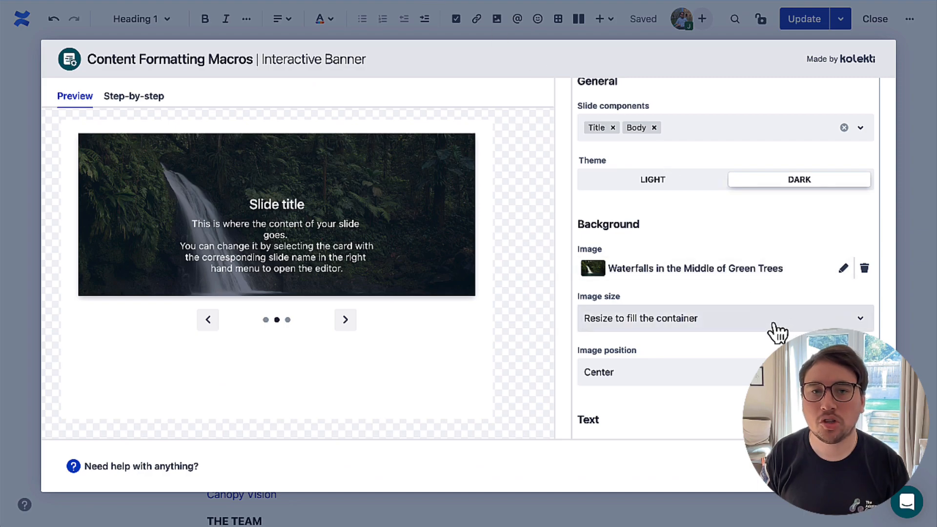
{"action": "scroll", "coordinate": [774, 330], "scroll_direction": "down", "scroll_amount": 4}
{"action": "left_click", "coordinate": [652, 351]}
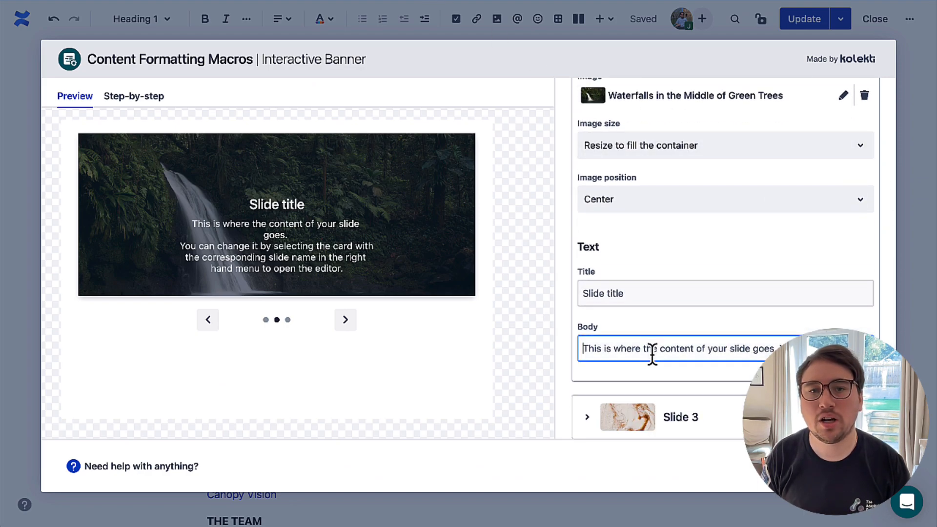
{"action": "key", "text": "ctrl+a"}
{"action": "key", "text": "ctrl+v"}
{"action": "left_click", "coordinate": [634, 290]}
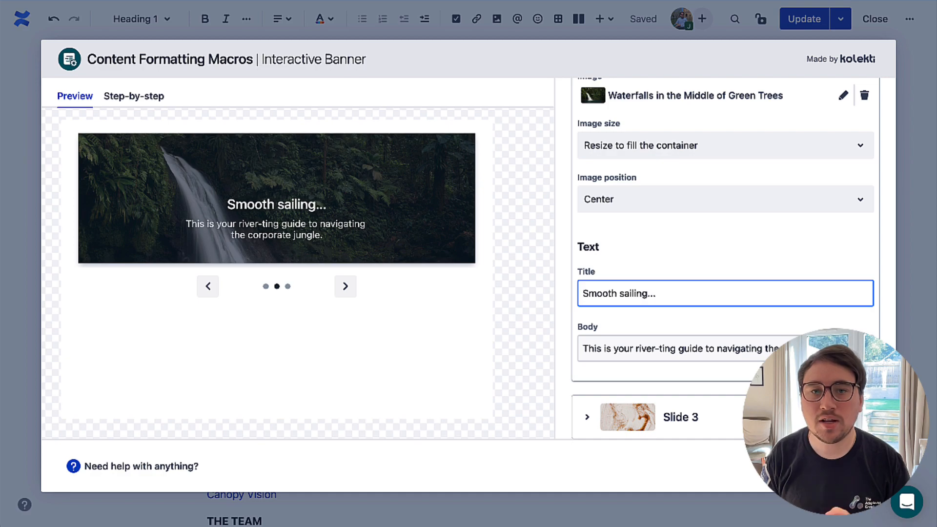
Expand Slide 3's settings and search the stock images for its background using "mountain".
{"action": "scroll", "coordinate": [724, 249], "scroll_direction": "up", "scroll_amount": 4}
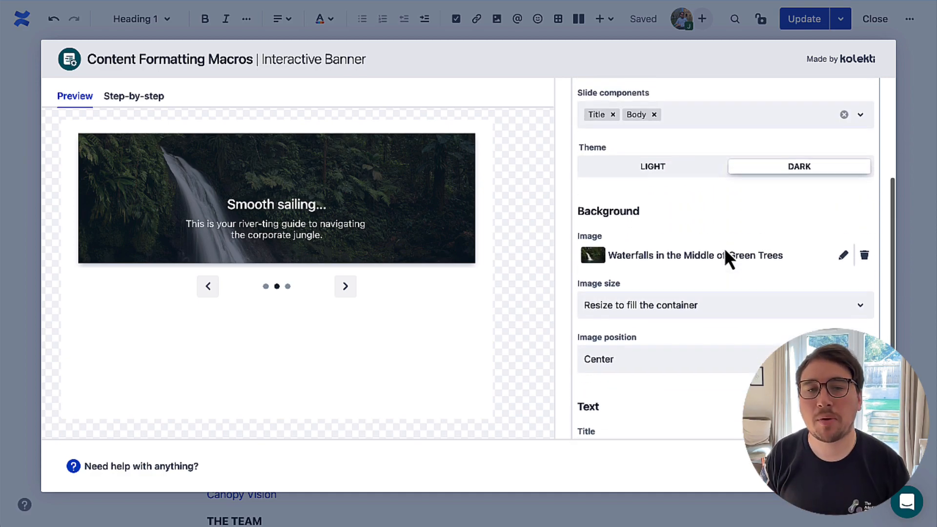
{"action": "scroll", "coordinate": [724, 249], "scroll_direction": "down", "scroll_amount": 4}
{"action": "left_click", "coordinate": [588, 419]}
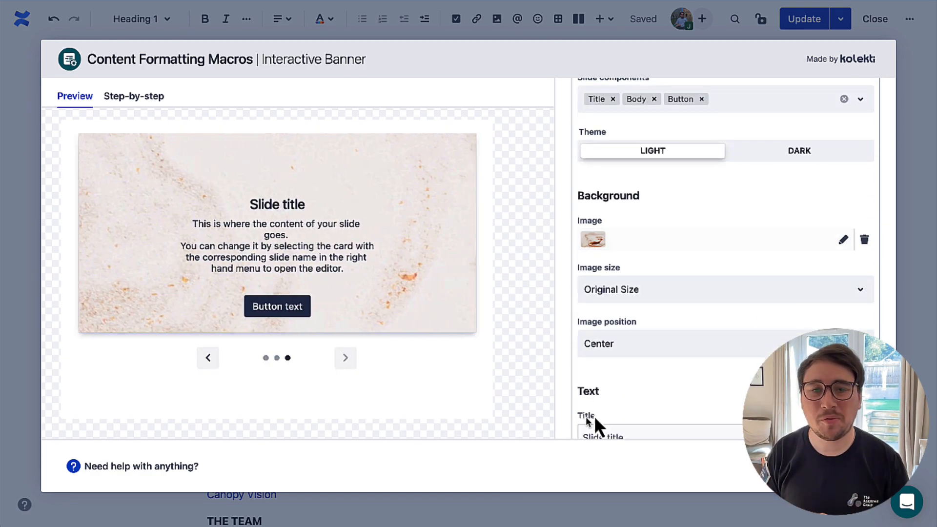
{"action": "left_click", "coordinate": [844, 163]}
{"action": "left_click", "coordinate": [622, 130]}
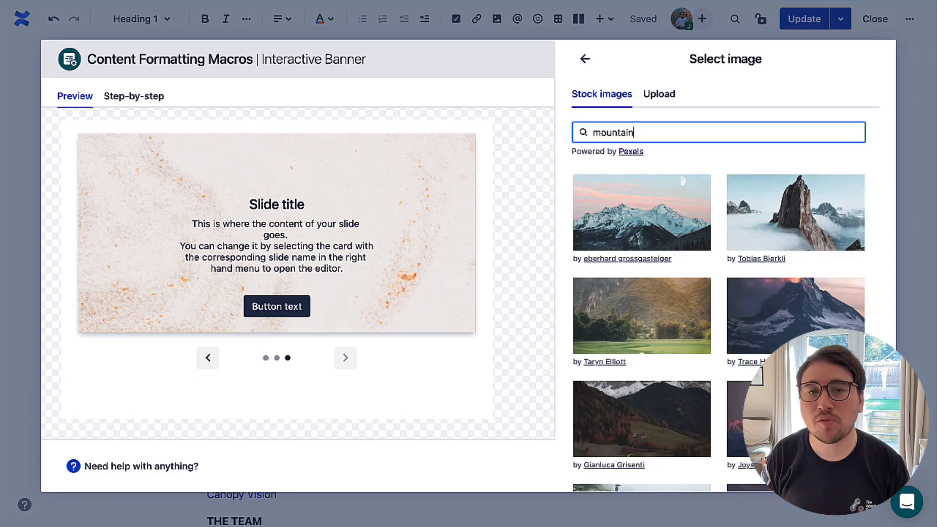
Try the black-and-white mountain range and the pale snow-streaked peak as Slide 3's background.
{"action": "scroll", "coordinate": [673, 397], "scroll_direction": "down", "scroll_amount": 5}
{"action": "scroll", "coordinate": [737, 398], "scroll_direction": "down", "scroll_amount": 5}
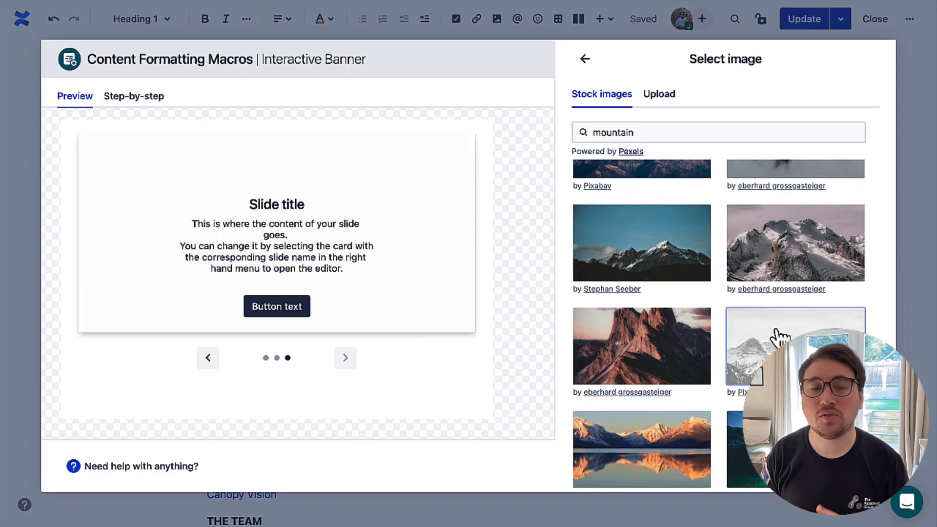
{"action": "left_click", "coordinate": [781, 351]}
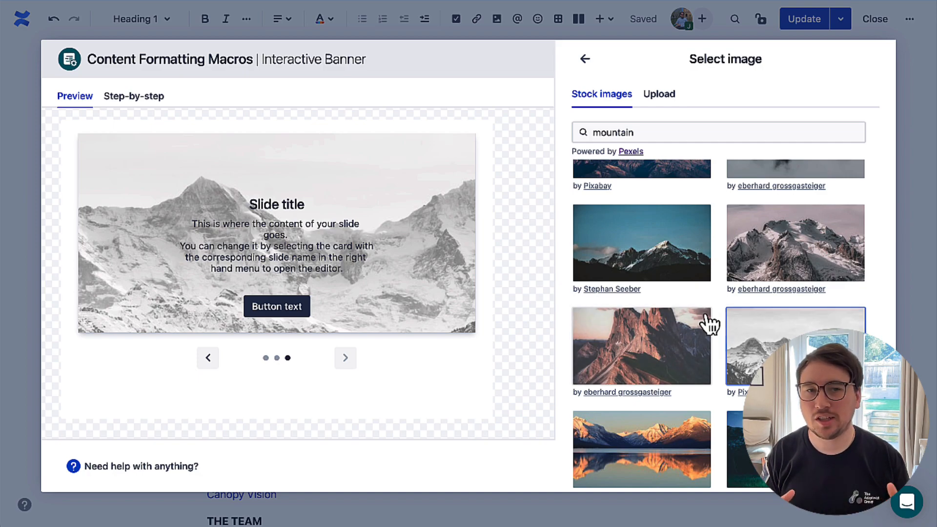
{"action": "scroll", "coordinate": [710, 325], "scroll_direction": "down", "scroll_amount": 3}
{"action": "scroll", "coordinate": [709, 324], "scroll_direction": "down", "scroll_amount": 8}
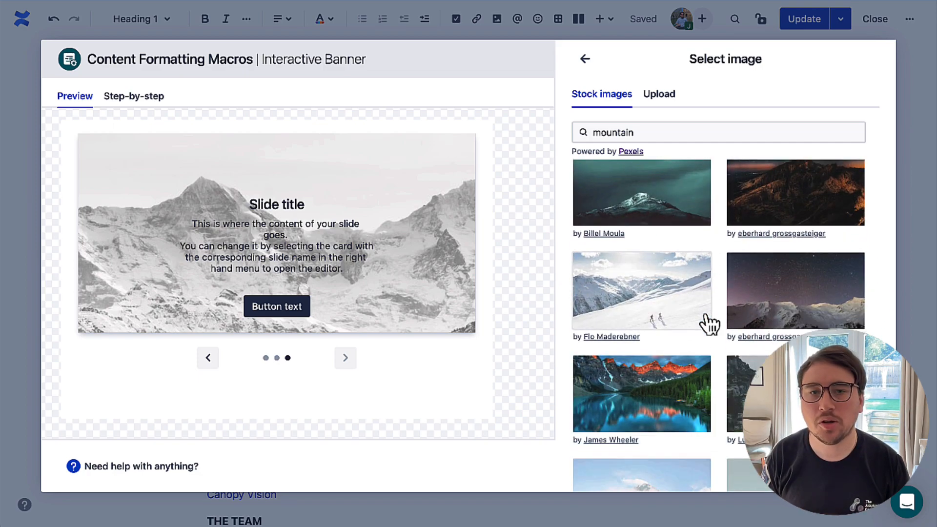
{"action": "scroll", "coordinate": [768, 309], "scroll_direction": "down", "scroll_amount": 5}
{"action": "scroll", "coordinate": [696, 340], "scroll_direction": "down", "scroll_amount": 3}
{"action": "left_click", "coordinate": [674, 340]}
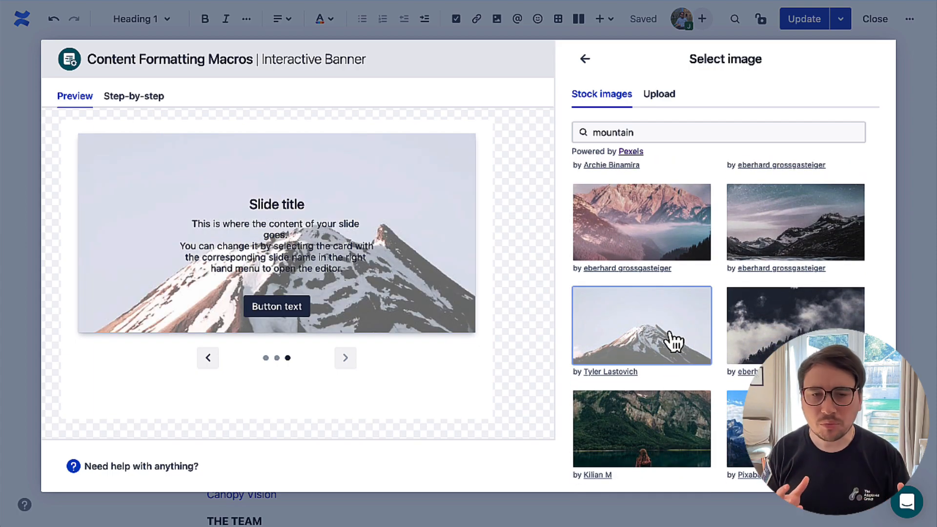
Set Slide 3's background to the misty blue "Aerial Shot Of Mountain" stock image and return to the slide settings.
{"action": "scroll", "coordinate": [674, 340], "scroll_direction": "down", "scroll_amount": 6}
{"action": "scroll", "coordinate": [674, 341], "scroll_direction": "down", "scroll_amount": 7}
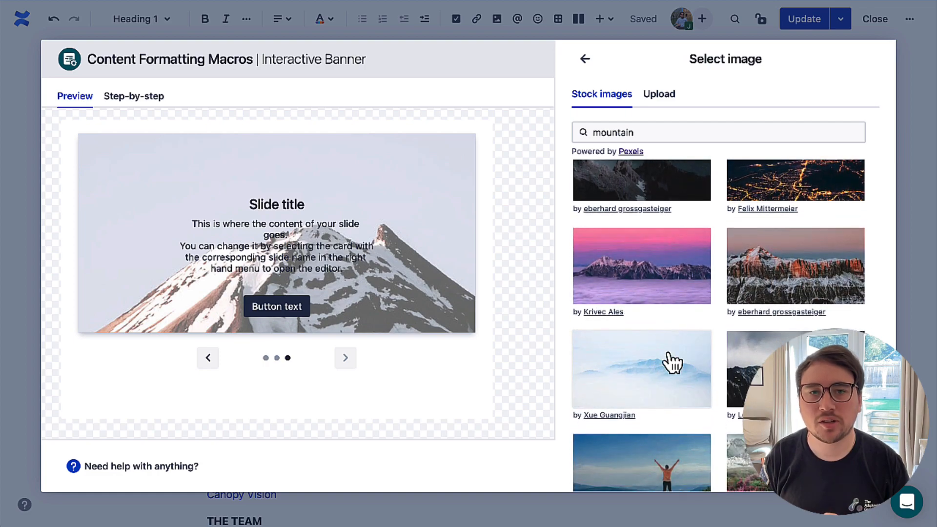
{"action": "left_click", "coordinate": [668, 361]}
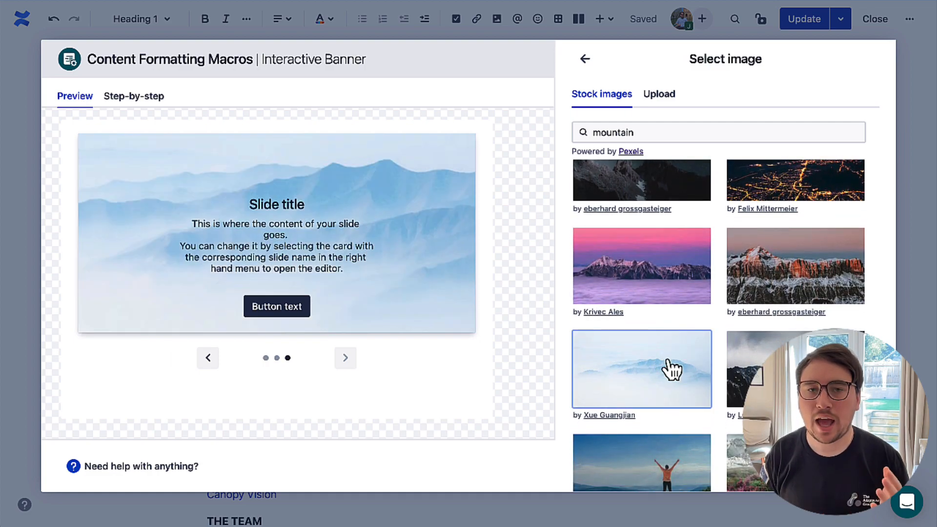
{"action": "left_click", "coordinate": [585, 59]}
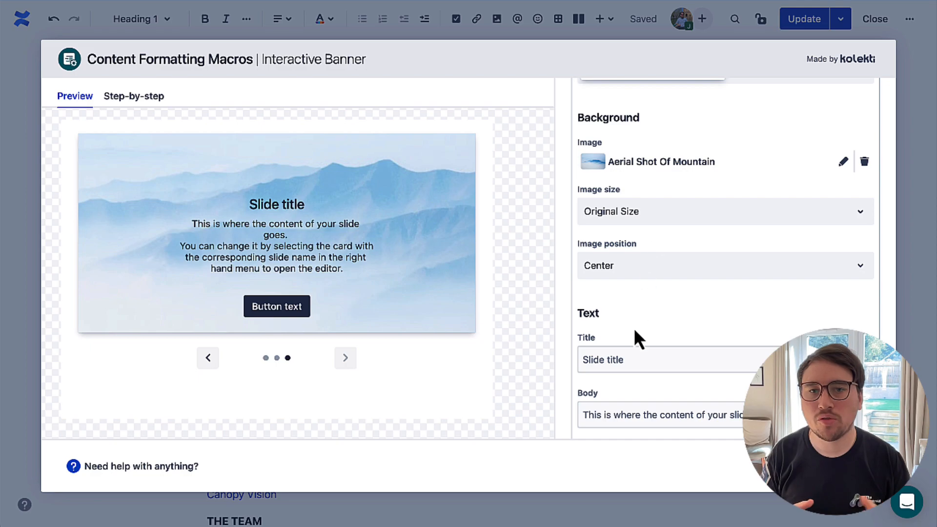
Copy the heading "We'll cover every mountain high" from the published page into Slide 3's title.
{"action": "scroll", "coordinate": [630, 302], "scroll_direction": "down", "scroll_amount": 5}
{"action": "scroll", "coordinate": [615, 203], "scroll_direction": "up", "scroll_amount": 3}
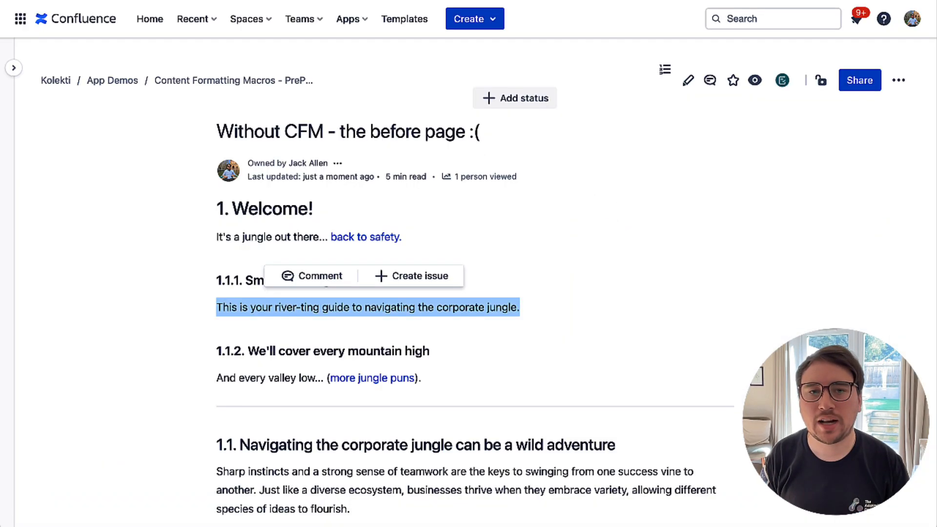
{"action": "left_click_drag", "start_coordinate": [249, 345], "coordinate": [429, 351]}
{"action": "key", "text": "ctrl+c"}
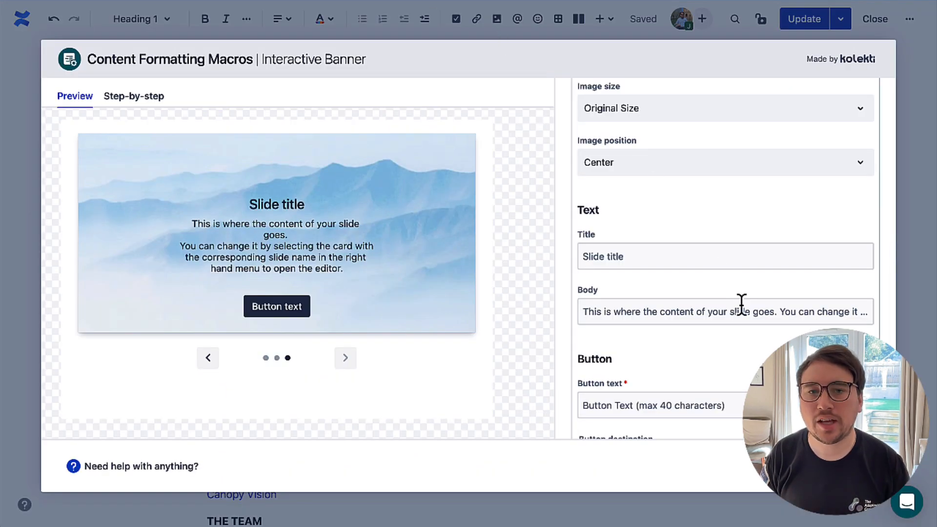
{"action": "left_click", "coordinate": [667, 263]}
{"action": "key", "text": "ctrl+a"}
{"action": "key", "text": "ctrl+v"}
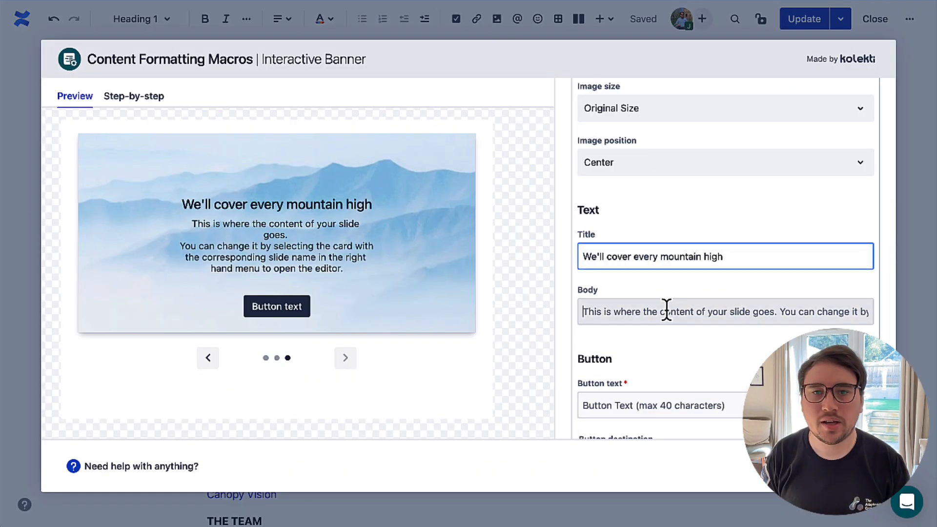
Replace Slide 3's body text with "and every valley low...".
{"action": "left_click", "coordinate": [666, 311]}
{"action": "key", "text": "ctrl+a"}
{"action": "type", "text": "an"}
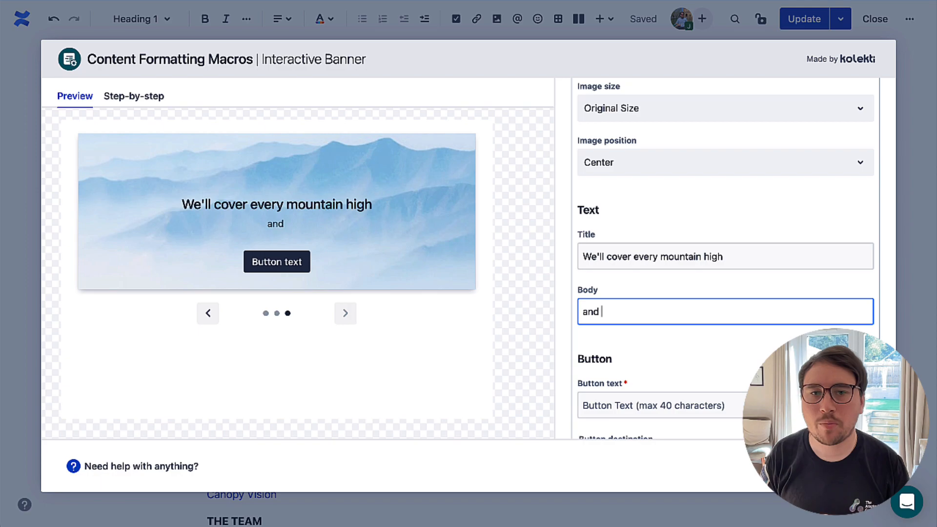
{"action": "type", "text": "d every valley "}
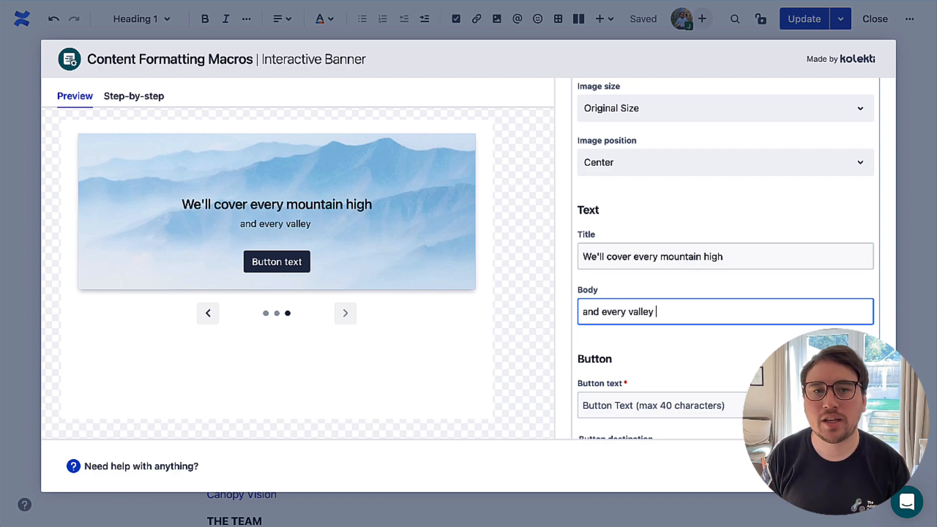
{"action": "type", "text": "low..."}
{"action": "scroll", "coordinate": [764, 297], "scroll_direction": "up", "scroll_amount": 1}
{"action": "scroll", "coordinate": [756, 301], "scroll_direction": "down", "scroll_amount": 5}
{"action": "left_click", "coordinate": [746, 295]}
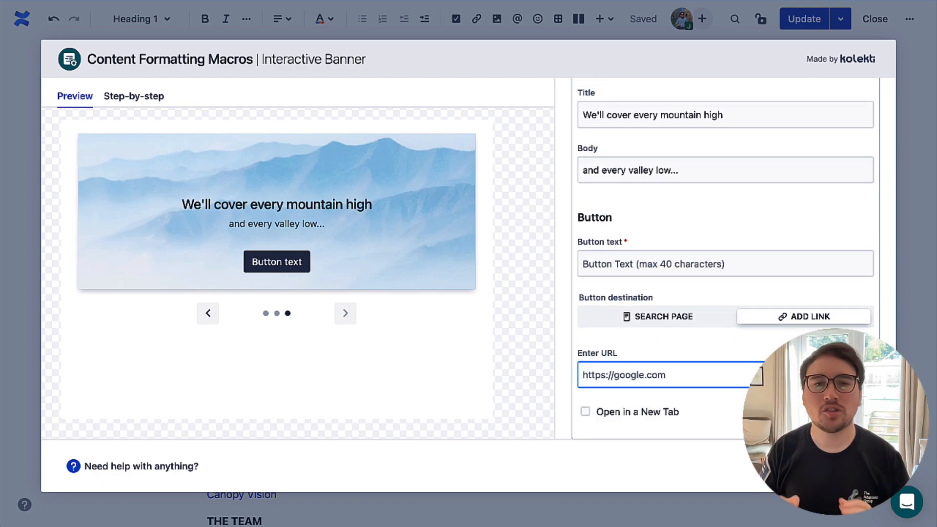
{"action": "scroll", "coordinate": [623, 291], "scroll_direction": "up", "scroll_amount": 1}
{"action": "left_click", "coordinate": [623, 290]}
{"action": "type", "text": "SEARCH FURTHER..."}
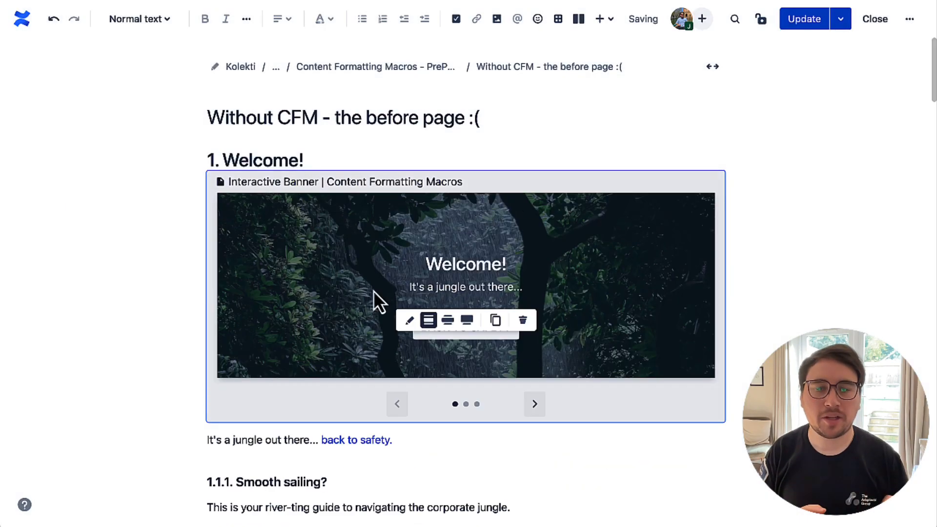
Delete the old intro text and subsections below the banner and the "Welcome!" heading above it.
{"action": "scroll", "coordinate": [374, 291], "scroll_direction": "down", "scroll_amount": 4}
{"action": "left_click_drag", "start_coordinate": [206, 236], "coordinate": [415, 370]}
{"action": "key", "text": "BackSpace"}
{"action": "scroll", "coordinate": [414, 370], "scroll_direction": "up", "scroll_amount": 4}
{"action": "left_click_drag", "start_coordinate": [310, 155], "coordinate": [210, 156]}
{"action": "key", "text": "BackSpace"}
{"action": "key", "text": "BackSpace"}
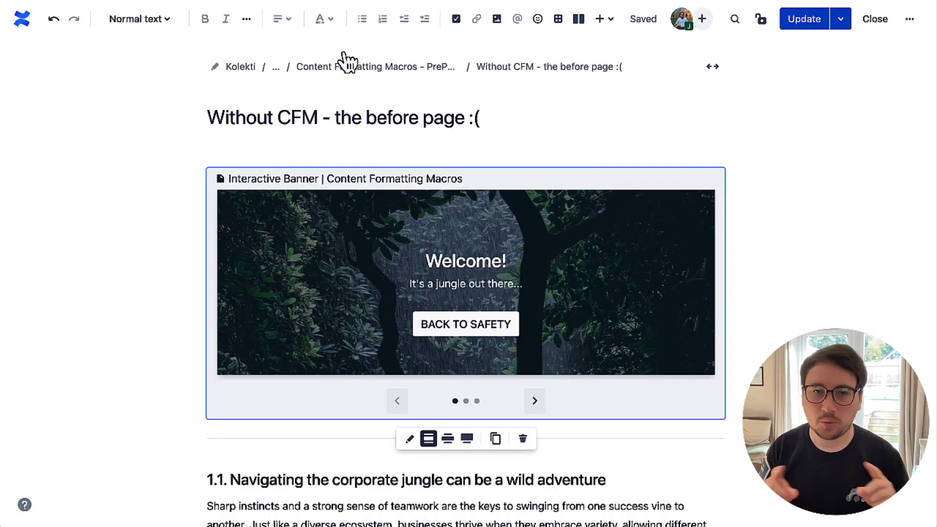
Insert a Content Formatting Macros Background macro on the empty line above the banner.
{"action": "left_click", "coordinate": [262, 156]}
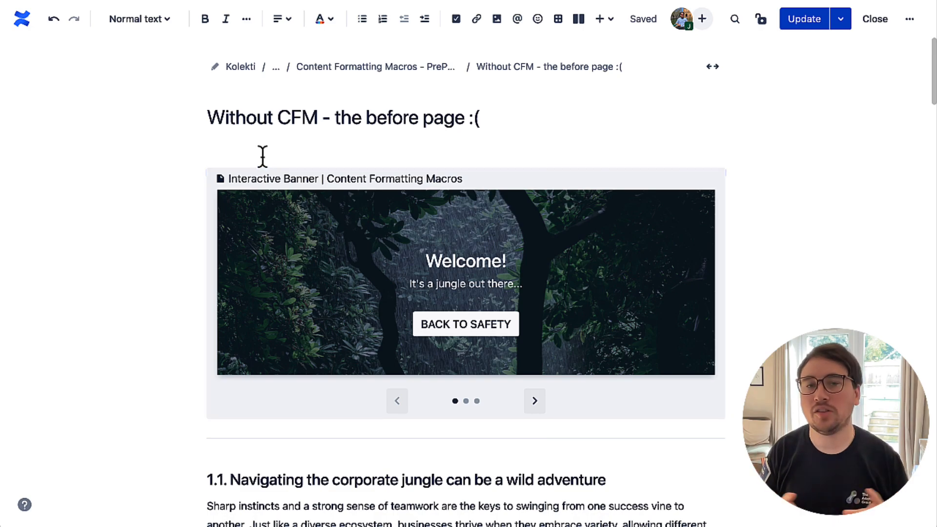
{"action": "type", "text": "/BACK"}
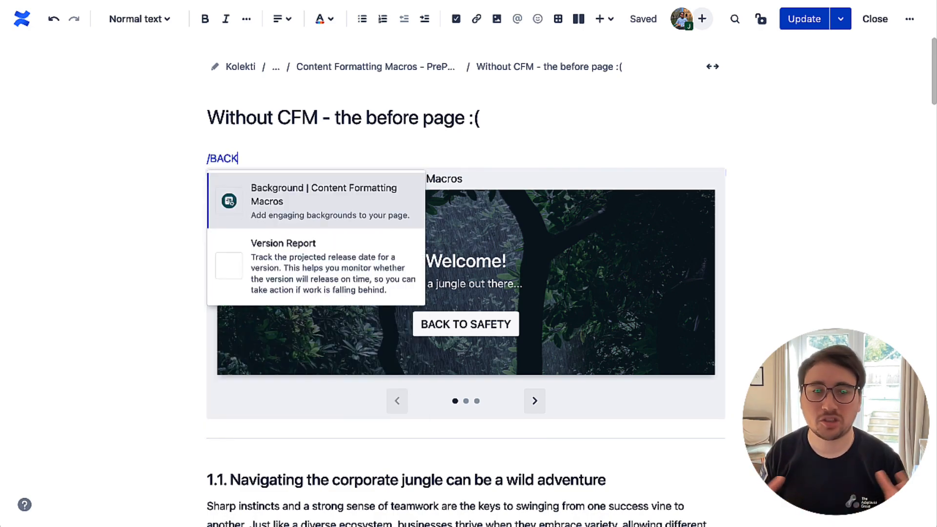
{"action": "left_click", "coordinate": [260, 194]}
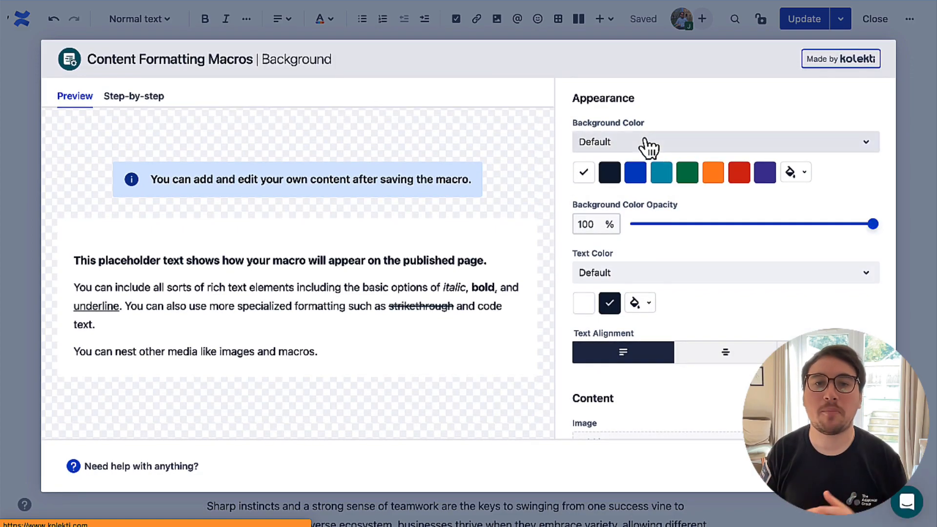
Set the macro's background color to the beige swatch of the Kolekti organization colors and save the macro.
{"action": "left_click", "coordinate": [646, 142]}
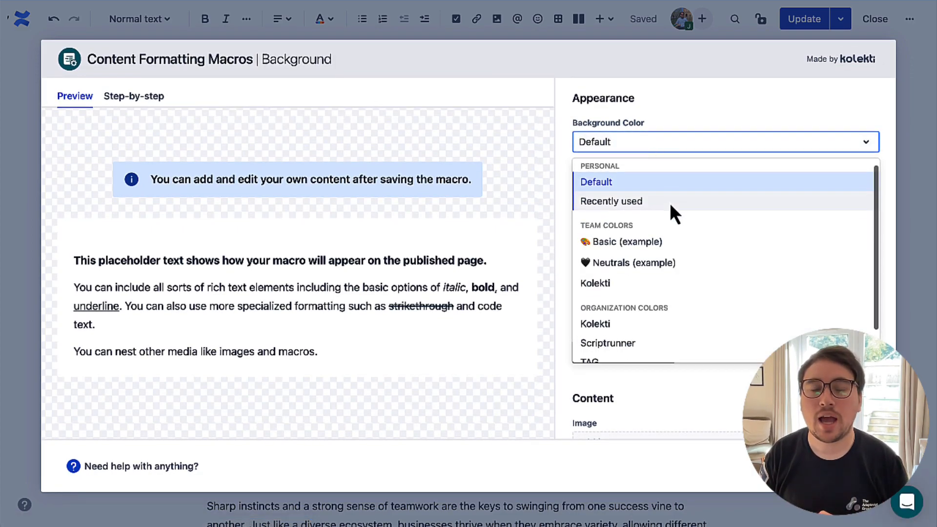
{"action": "scroll", "coordinate": [669, 203], "scroll_direction": "down", "scroll_amount": 2}
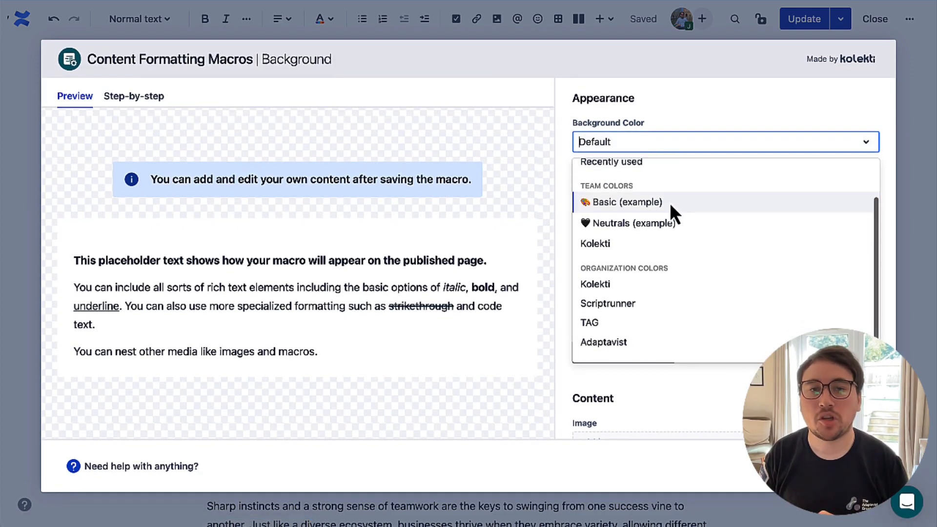
{"action": "left_click", "coordinate": [656, 290]}
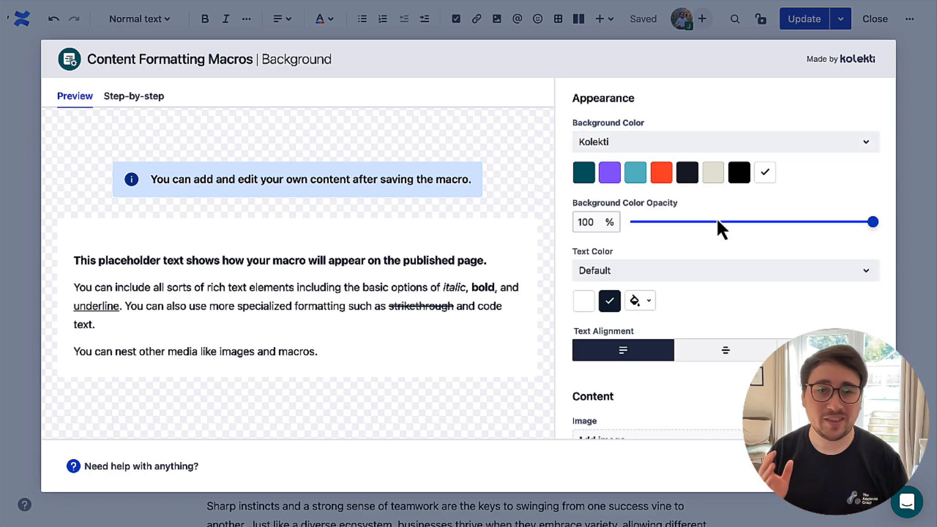
{"action": "left_click", "coordinate": [714, 173]}
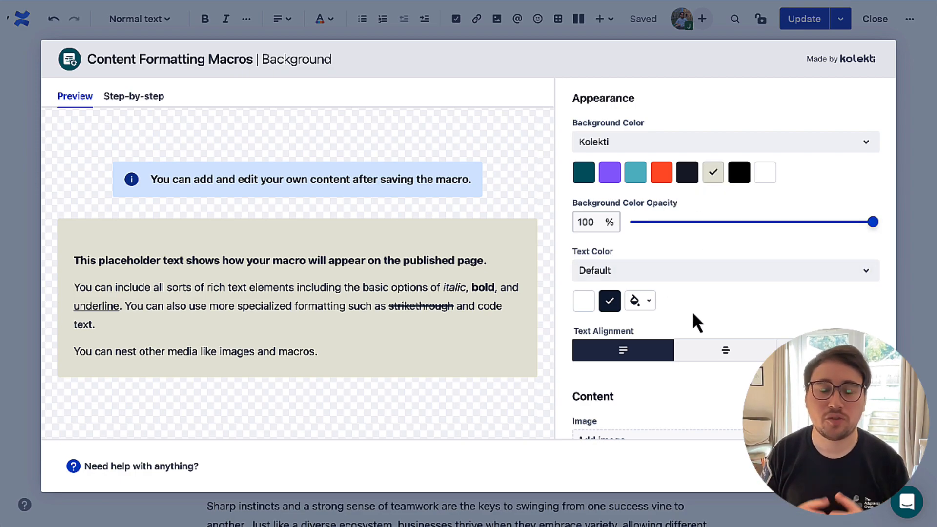
{"action": "scroll", "coordinate": [693, 314], "scroll_direction": "down", "scroll_amount": 6}
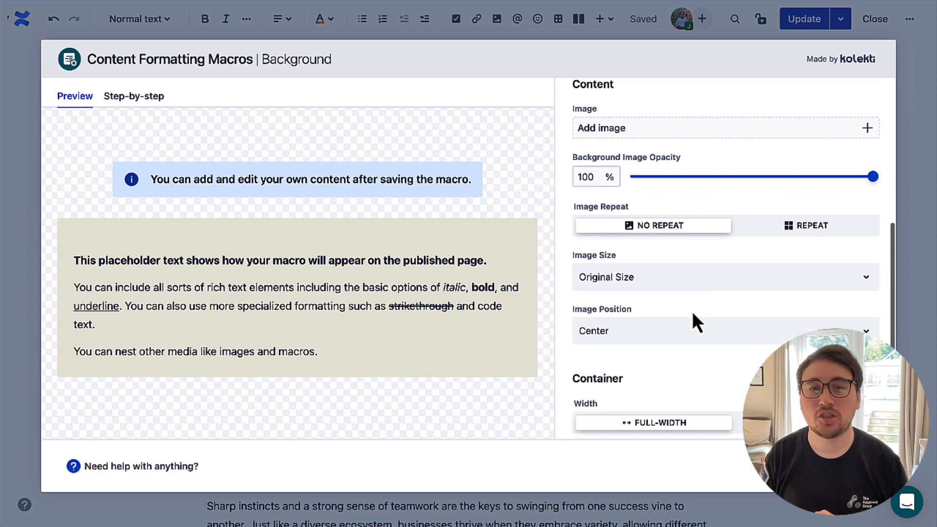
{"action": "scroll", "coordinate": [693, 314], "scroll_direction": "down", "scroll_amount": 3}
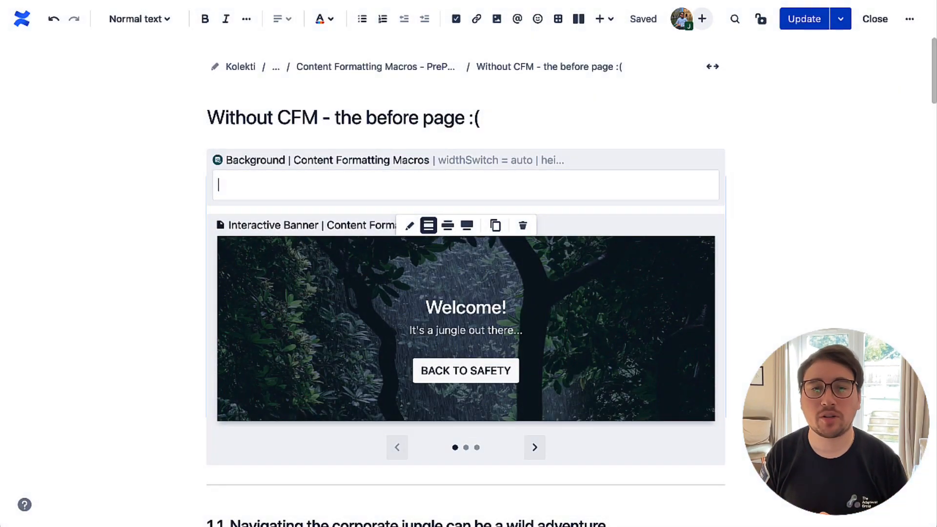
Move the Interactive Banner inside the Background macro and stretch the Background macro to full width.
{"action": "left_click", "coordinate": [297, 229]}
{"action": "left_click_drag", "start_coordinate": [297, 228], "coordinate": [285, 199]}
{"action": "left_click", "coordinate": [290, 169]}
{"action": "left_click", "coordinate": [474, 456]}
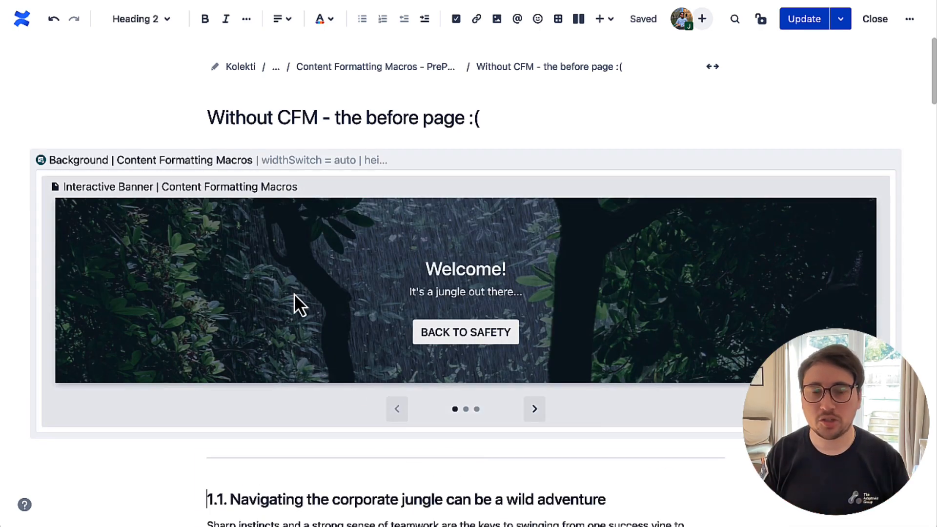
Insert a Content Formatting Macros Background macro at the "Navigating the corporate jungle can be a wild adventure" heading.
{"action": "scroll", "coordinate": [294, 293], "scroll_direction": "down", "scroll_amount": 5}
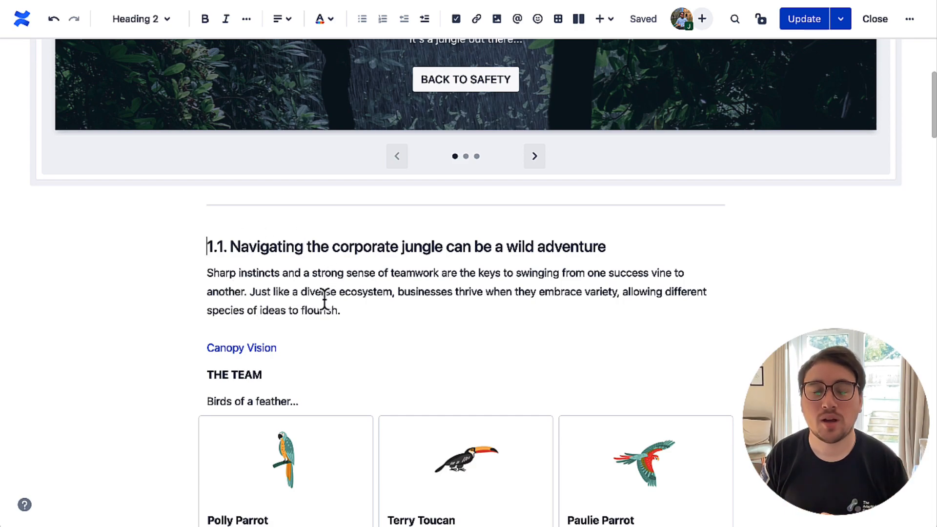
{"action": "type", "text": "/bac"}
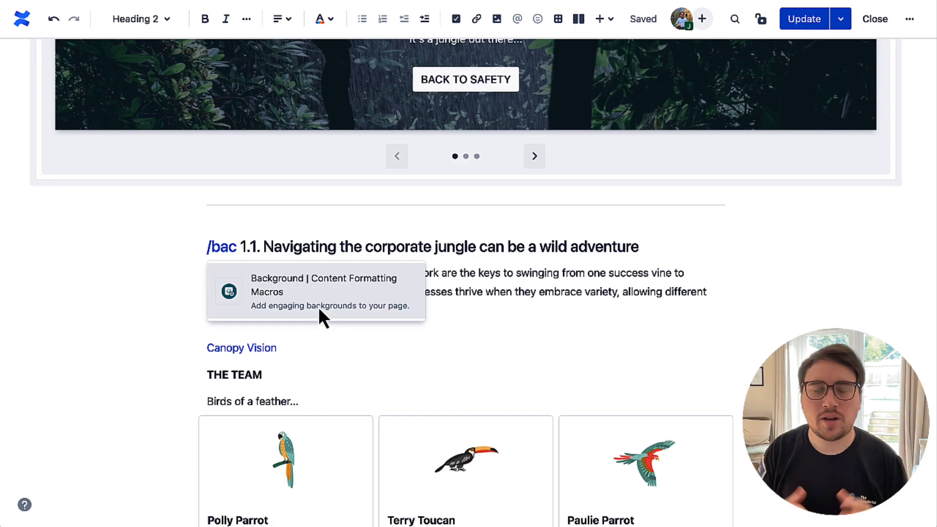
{"action": "left_click", "coordinate": [330, 315]}
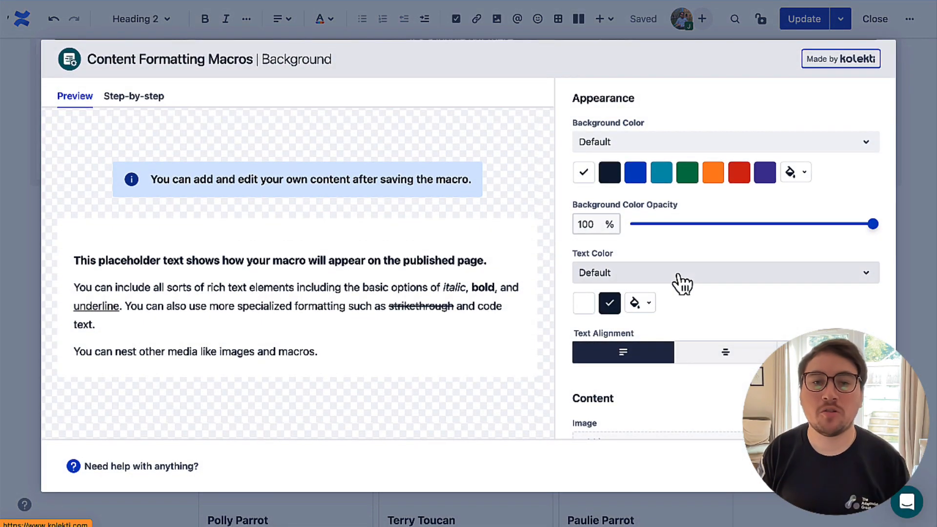
Start adding a background image to the macro and search the stock images for "jungle".
{"action": "scroll", "coordinate": [686, 316], "scroll_direction": "down", "scroll_amount": 5}
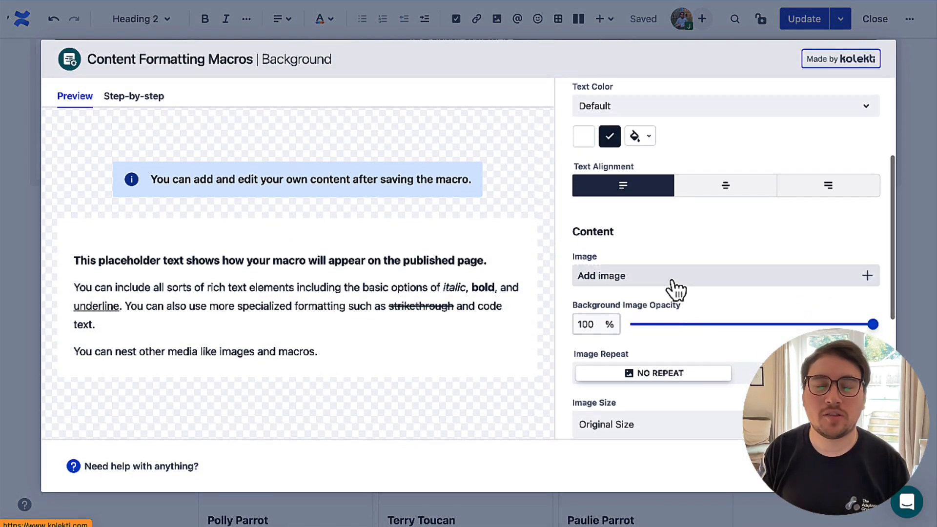
{"action": "left_click", "coordinate": [660, 278]}
{"action": "left_click", "coordinate": [638, 132]}
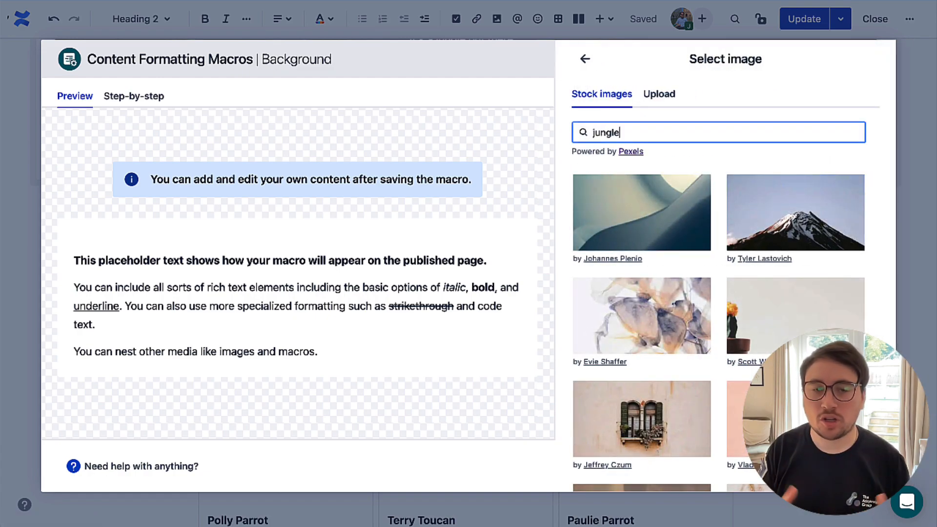
{"action": "type", "text": "jungle"}
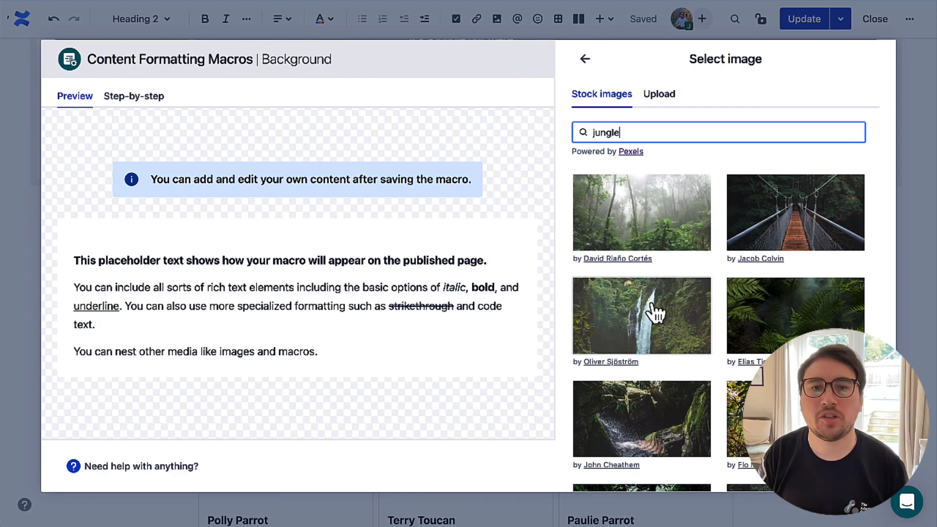
{"action": "scroll", "coordinate": [653, 316], "scroll_direction": "down", "scroll_amount": 6}
{"action": "scroll", "coordinate": [658, 229], "scroll_direction": "up", "scroll_amount": 6}
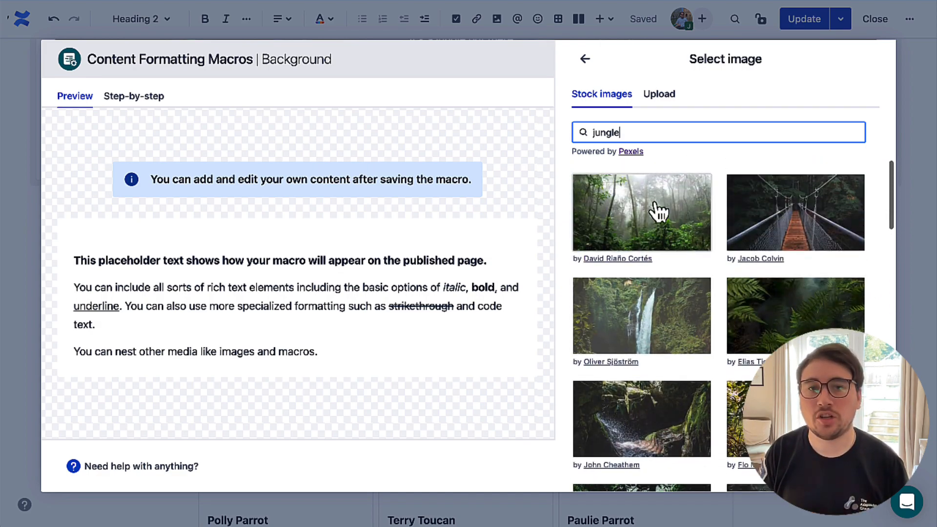
Refine the stock image search to "jungle leaf" and use the close-up of green leaf veins as the background image.
{"action": "type", "text": "le"}
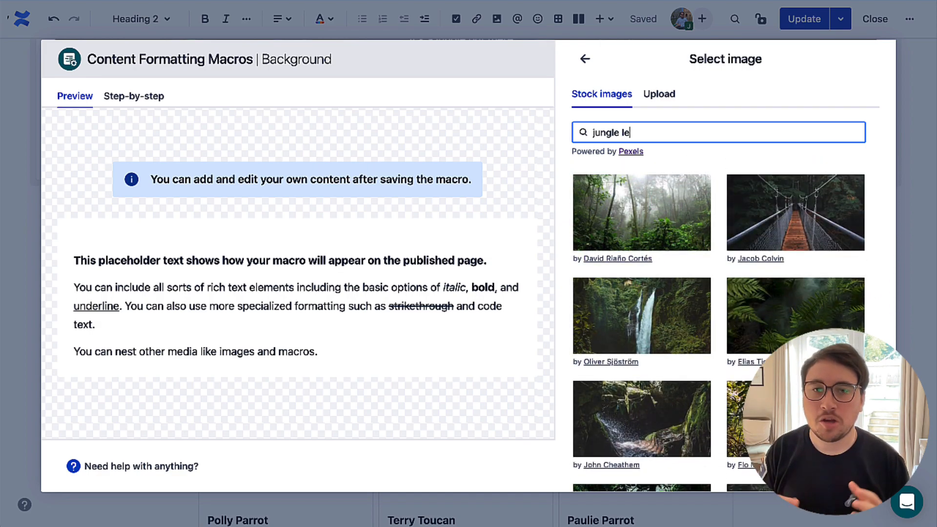
{"action": "type", "text": "af"}
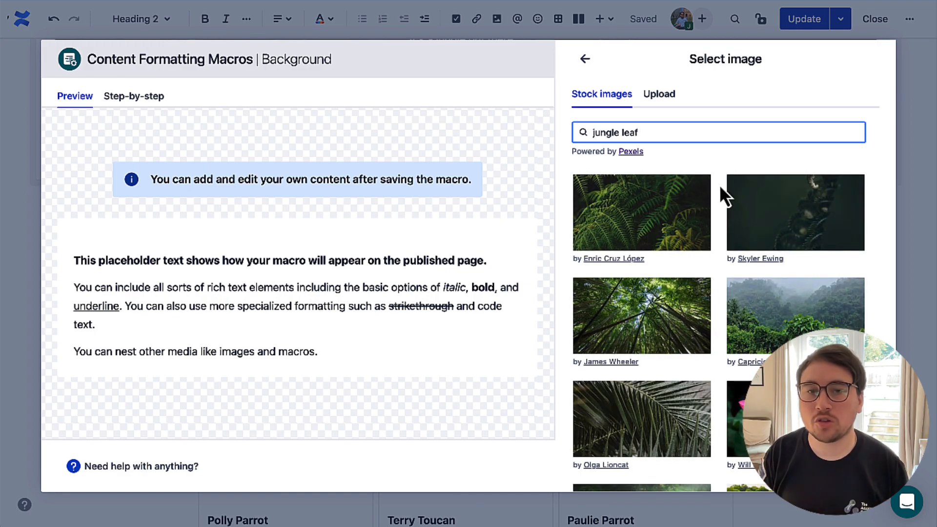
{"action": "scroll", "coordinate": [768, 278], "scroll_direction": "down", "scroll_amount": 5}
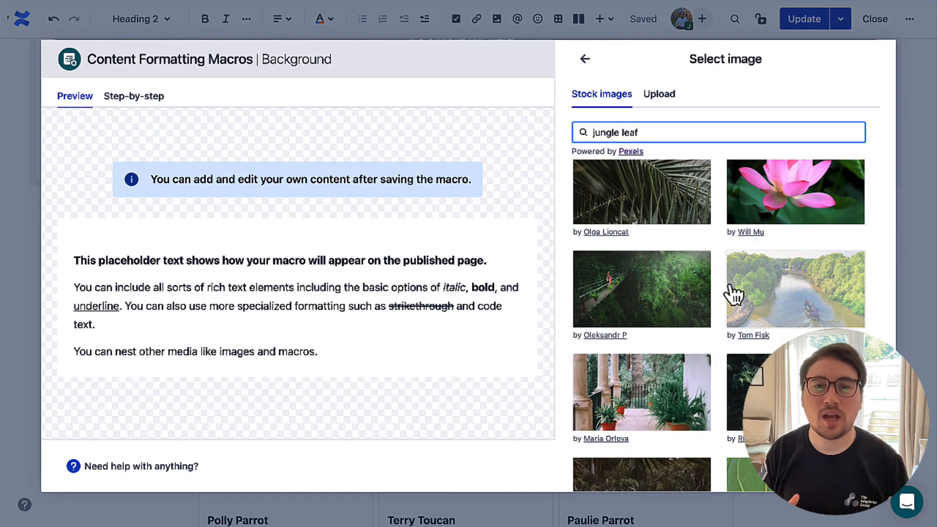
{"action": "scroll", "coordinate": [731, 290], "scroll_direction": "down", "scroll_amount": 6}
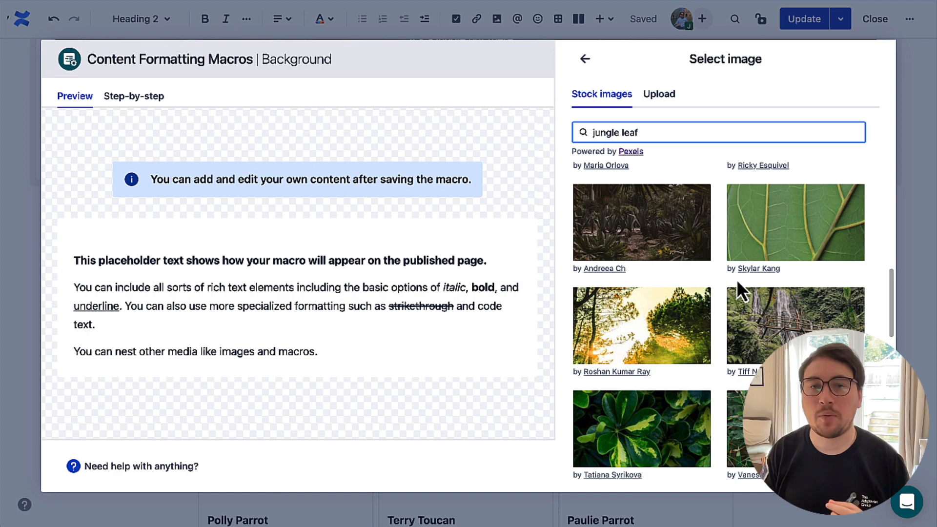
{"action": "left_click", "coordinate": [786, 239]}
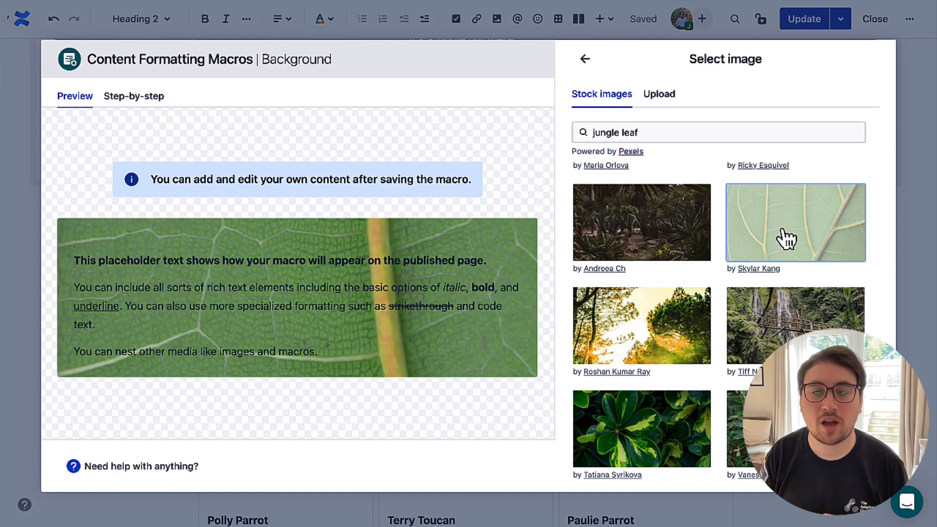
{"action": "left_click", "coordinate": [587, 61]}
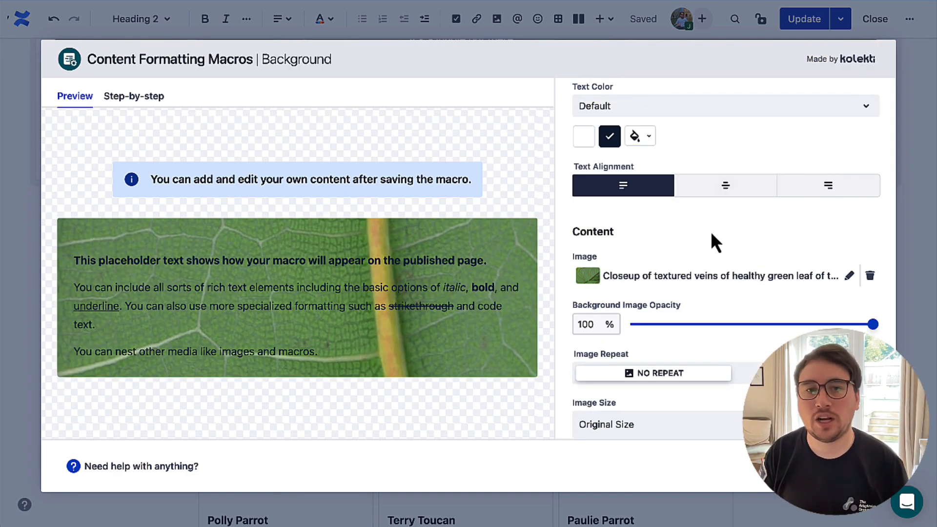
Try the darkest background color behind the leaf image with the image opacity at 63%.
{"action": "scroll", "coordinate": [713, 245], "scroll_direction": "up", "scroll_amount": 3}
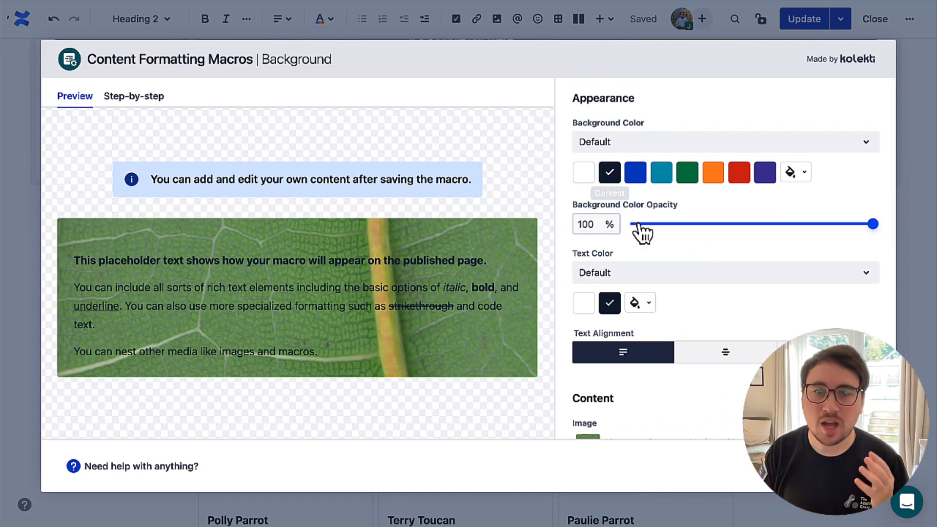
{"action": "scroll", "coordinate": [640, 232], "scroll_direction": "down", "scroll_amount": 3}
{"action": "left_click_drag", "start_coordinate": [873, 387], "coordinate": [783, 387]}
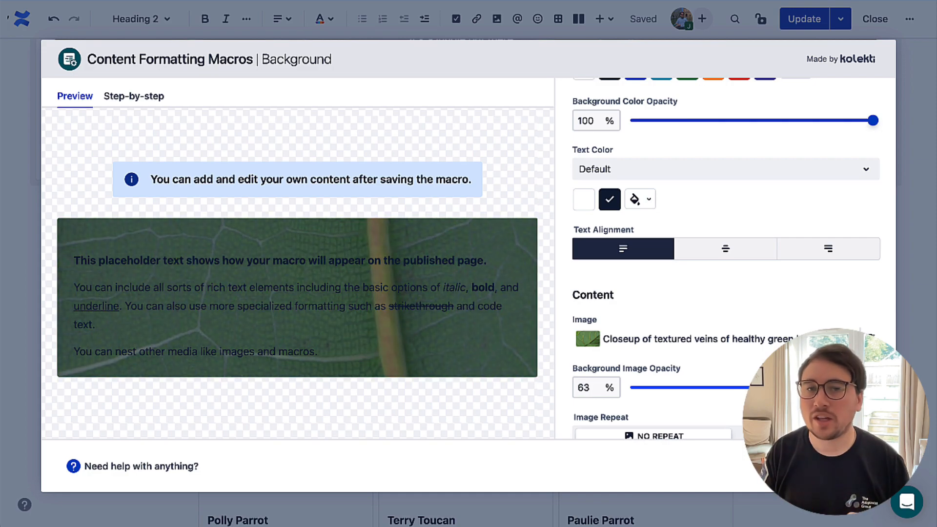
Set the background color to green with the leaf image at 41% opacity, and make the text color white.
{"action": "scroll", "coordinate": [753, 251], "scroll_direction": "up", "scroll_amount": 3}
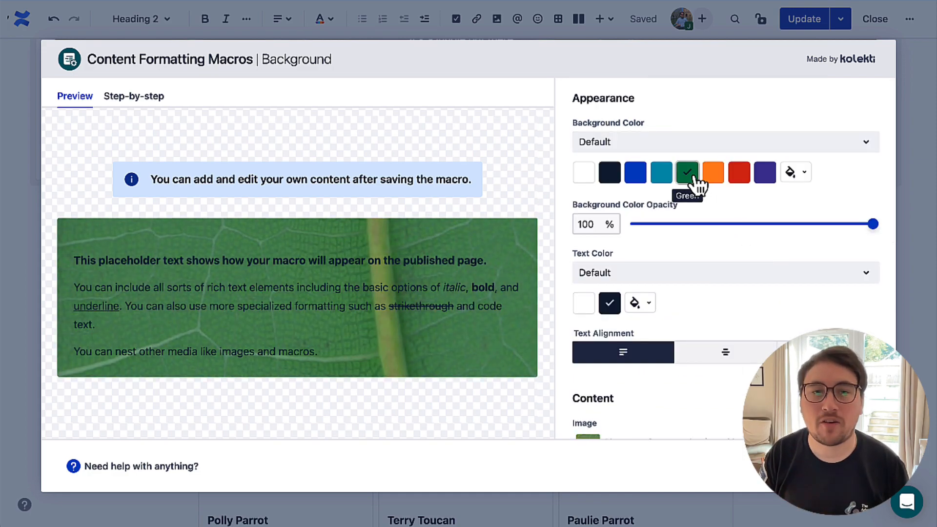
{"action": "scroll", "coordinate": [708, 317], "scroll_direction": "down", "scroll_amount": 5}
{"action": "left_click_drag", "start_coordinate": [785, 316], "coordinate": [734, 316]}
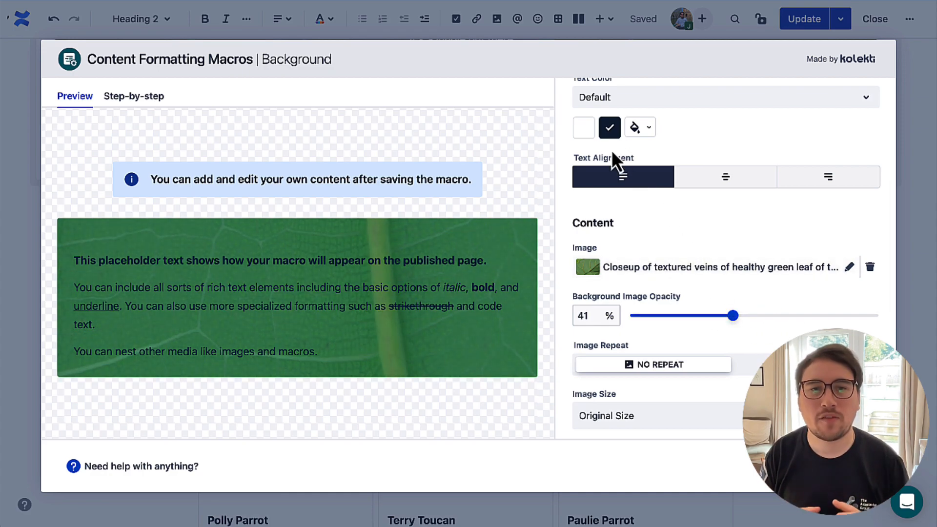
{"action": "left_click", "coordinate": [585, 127]}
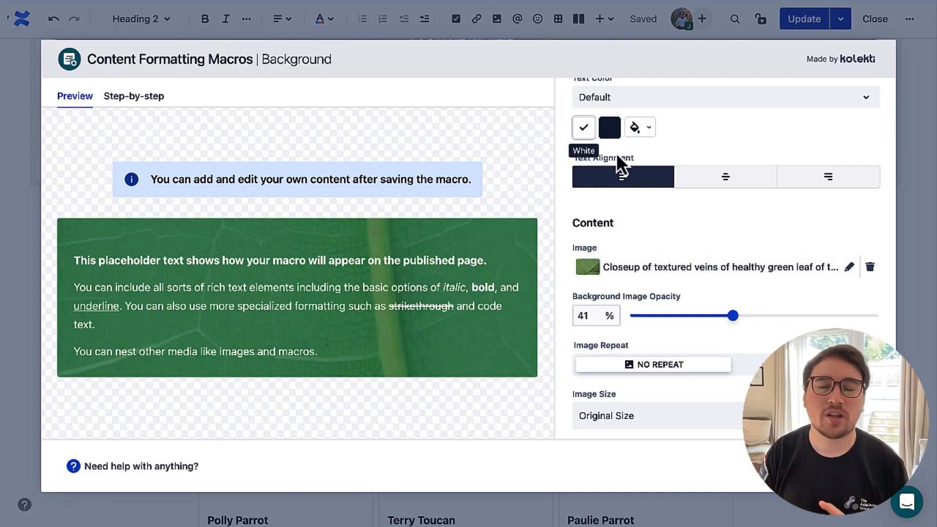
Set the Background macro's rounded corners to 0 px.
{"action": "scroll", "coordinate": [692, 242], "scroll_direction": "up", "scroll_amount": 5}
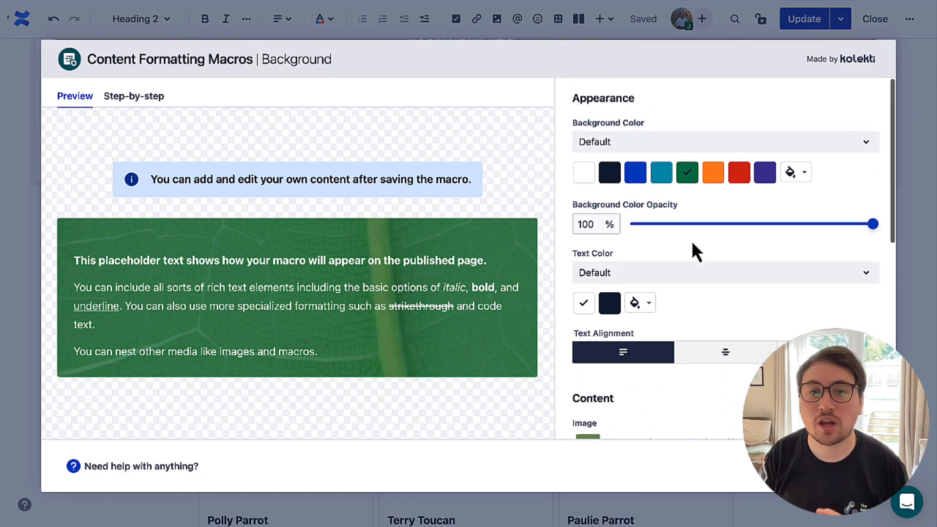
{"action": "scroll", "coordinate": [692, 241], "scroll_direction": "down", "scroll_amount": 10}
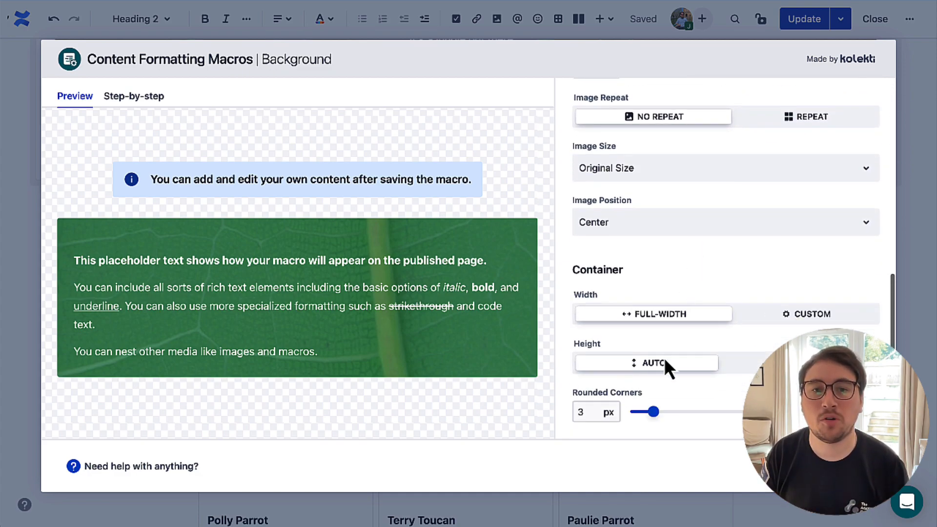
{"action": "left_click_drag", "start_coordinate": [655, 411], "coordinate": [686, 413]}
{"action": "left_click_drag", "start_coordinate": [837, 412], "coordinate": [644, 418]}
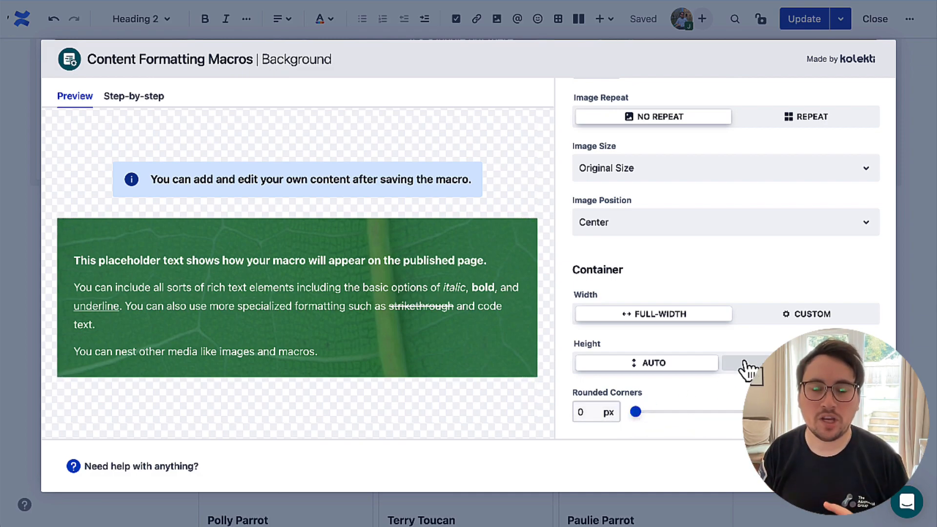
Switch the container to a custom width of 100%, try center alignment and return it to left alignment.
{"action": "left_click", "coordinate": [765, 316]}
{"action": "scroll", "coordinate": [696, 375], "scroll_direction": "down", "scroll_amount": 1}
{"action": "scroll", "coordinate": [696, 376], "scroll_direction": "down", "scroll_amount": 1}
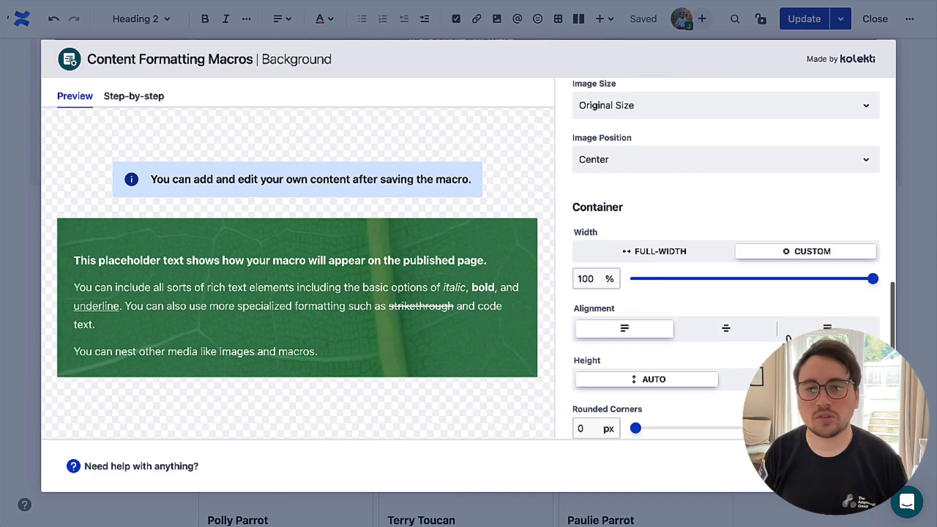
{"action": "mouse_move", "coordinate": [874, 284]}
{"action": "left_mouse_down"}
{"action": "mouse_move", "coordinate": [686, 286]}
{"action": "mouse_move", "coordinate": [884, 291]}
{"action": "left_mouse_up"}
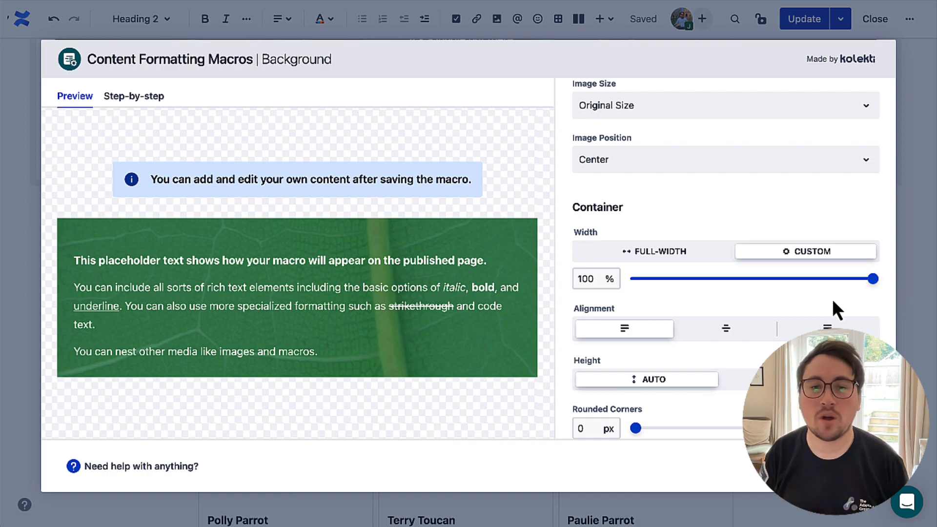
{"action": "left_click", "coordinate": [736, 326]}
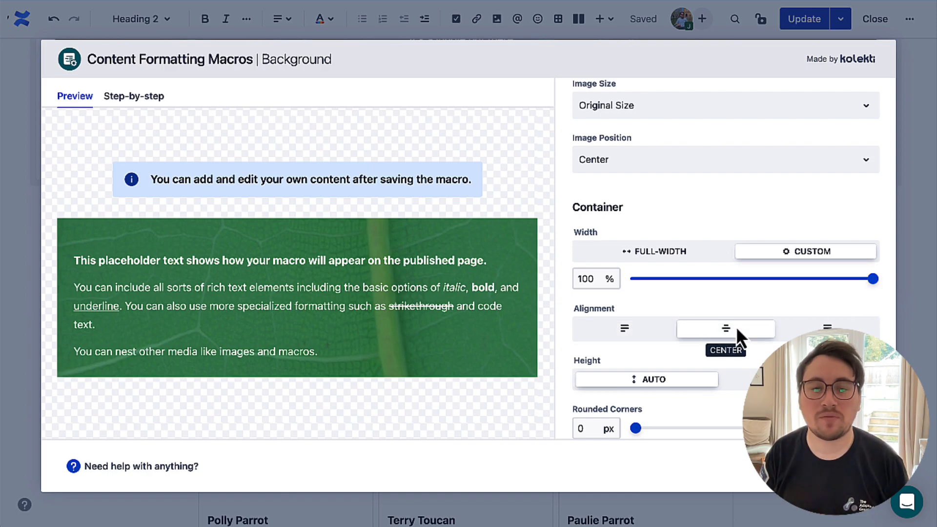
{"action": "left_click", "coordinate": [647, 334]}
{"action": "scroll", "coordinate": [741, 337], "scroll_direction": "down", "scroll_amount": 1}
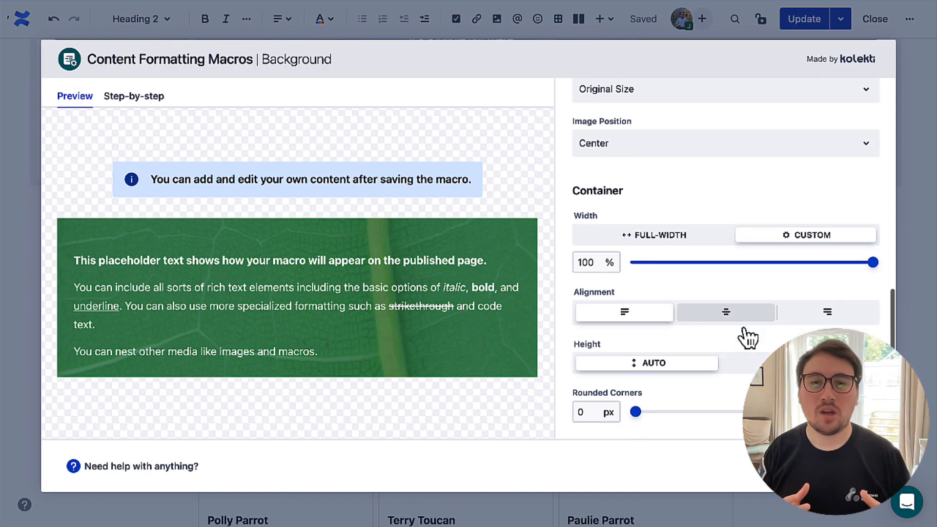
Give the container a custom height with a minimum of 119 px and save the Background macro.
{"action": "left_click", "coordinate": [750, 363]}
{"action": "scroll", "coordinate": [707, 400], "scroll_direction": "down", "scroll_amount": 4}
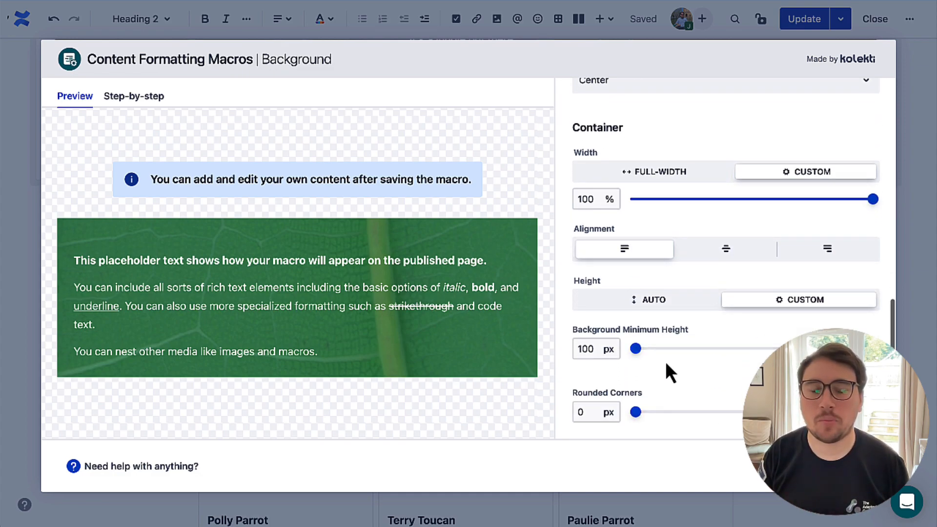
{"action": "left_click_drag", "start_coordinate": [635, 348], "coordinate": [651, 369]}
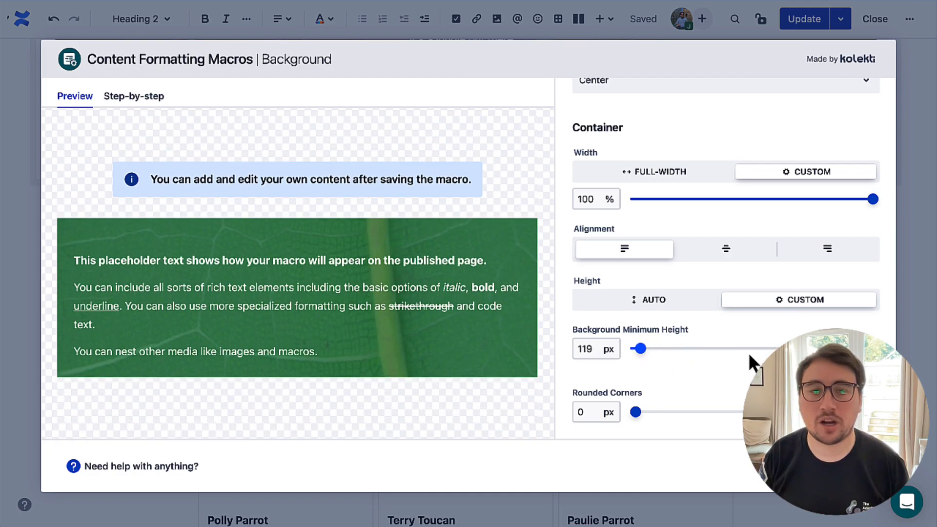
{"action": "scroll", "coordinate": [748, 353], "scroll_direction": "up", "scroll_amount": 6}
{"action": "scroll", "coordinate": [748, 353], "scroll_direction": "up", "scroll_amount": 5}
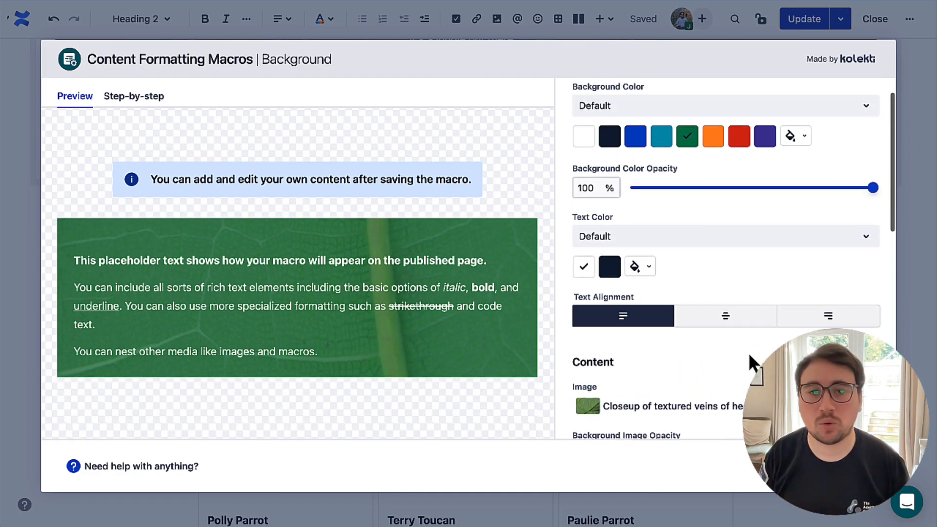
{"action": "left_click", "coordinate": [855, 466]}
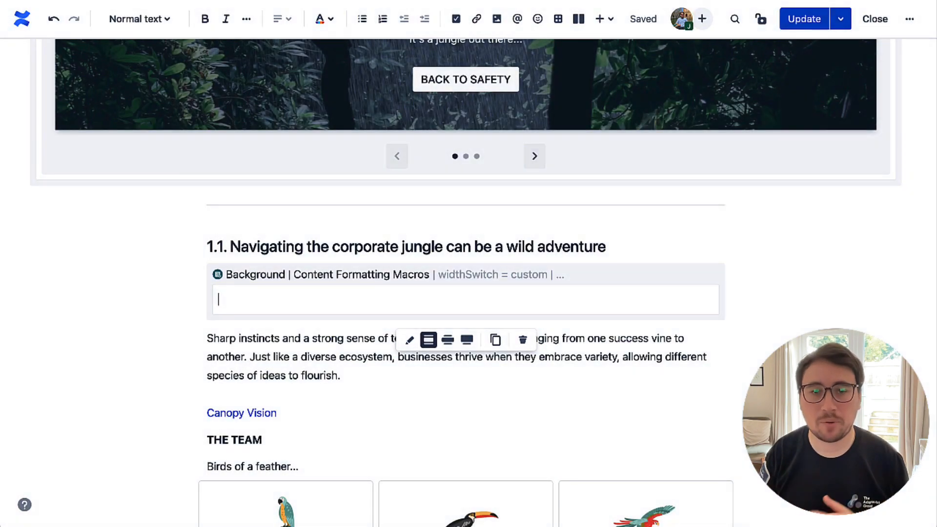
Move the "Sharp instincts and a strong sense of teamwork" paragraph into the new Background macro.
{"action": "left_click_drag", "start_coordinate": [360, 369], "coordinate": [206, 341]}
{"action": "key", "text": "ctrl+c"}
{"action": "key", "text": "BackSpace"}
{"action": "left_click", "coordinate": [257, 301]}
{"action": "key", "text": "ctrl+v"}
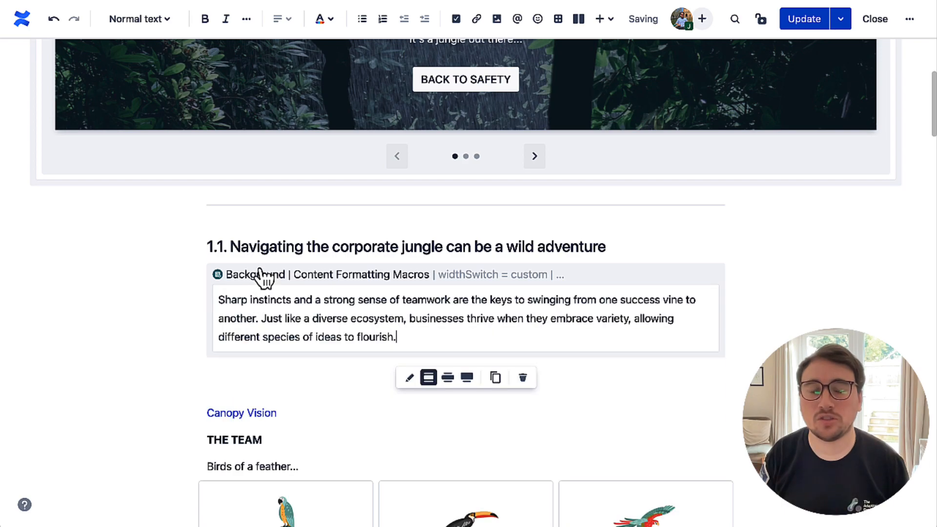
Move the "Navigating the corporate jungle" heading above the paragraph inside the Background macro and remove the empty line left above the macro.
{"action": "left_click_drag", "start_coordinate": [622, 248], "coordinate": [154, 227]}
{"action": "key", "text": "ctrl+c"}
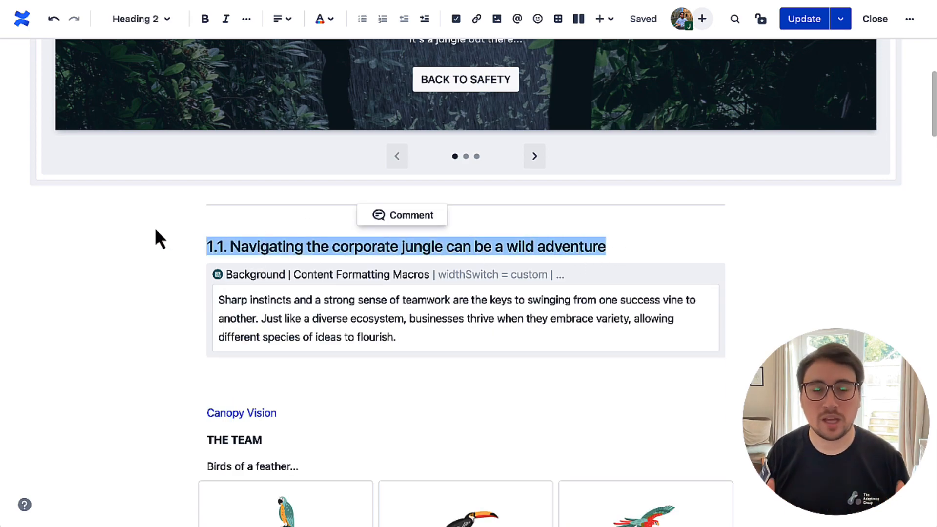
{"action": "key", "text": "BackSpace"}
{"action": "left_click", "coordinate": [219, 299]}
{"action": "key", "text": "ctrl+v"}
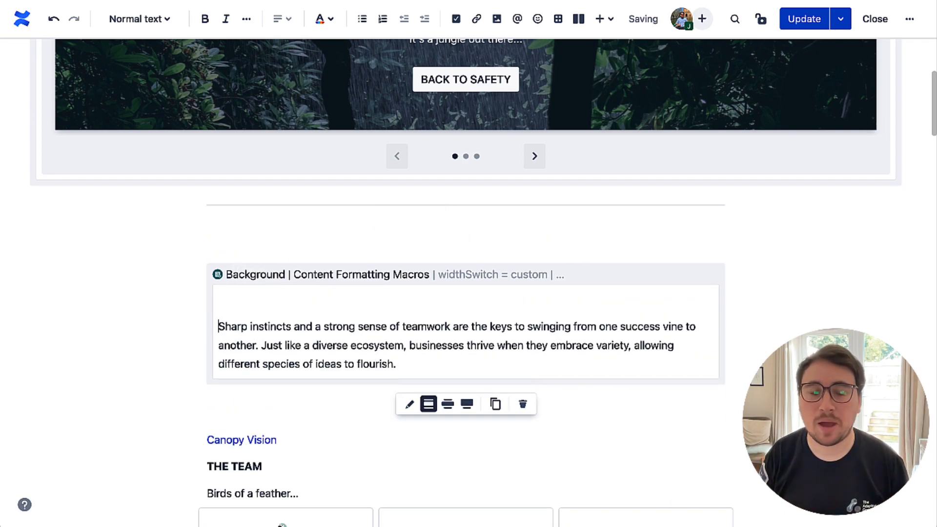
{"action": "left_click", "coordinate": [228, 250]}
{"action": "key", "text": "BackSpace"}
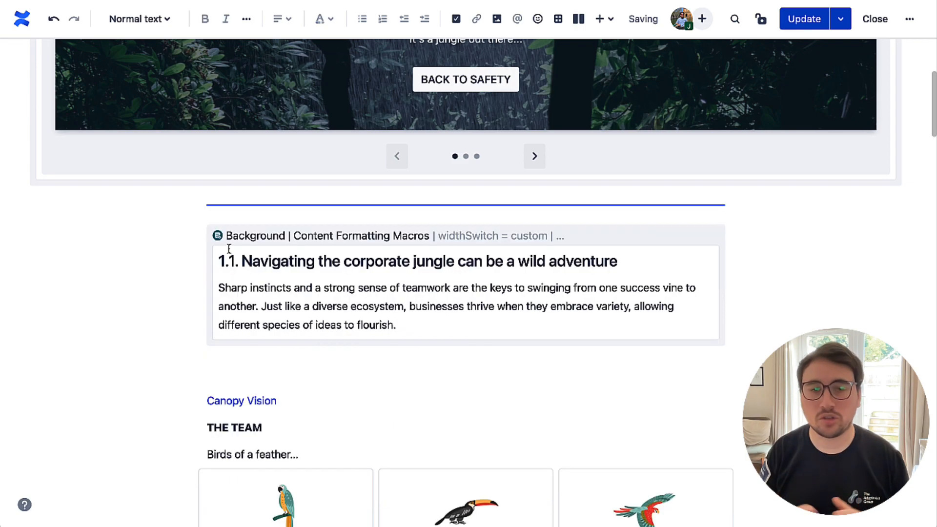
Add a Button macro below the paragraph inside the Background macro with the button text CANOPY VISION.
{"action": "scroll", "coordinate": [352, 360], "scroll_direction": "down", "scroll_amount": 2}
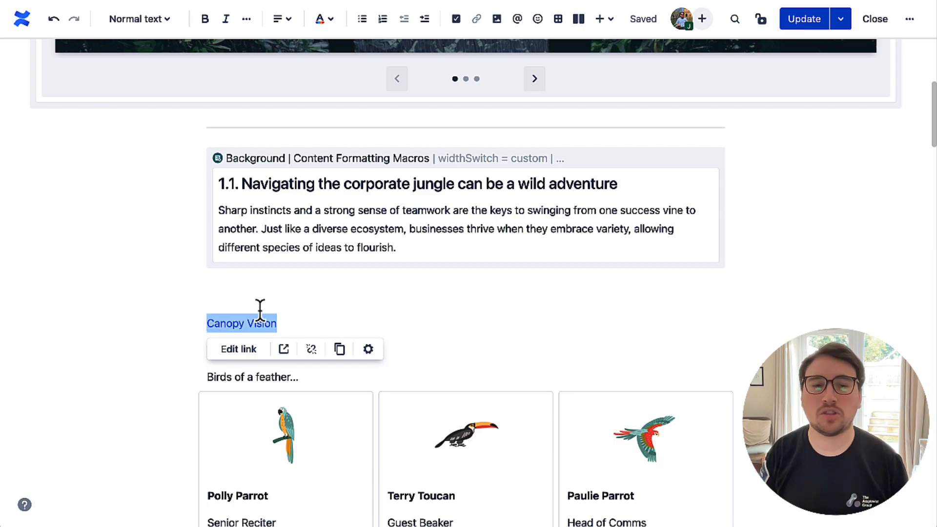
{"action": "left_click", "coordinate": [422, 254]}
{"action": "key", "text": "Return"}
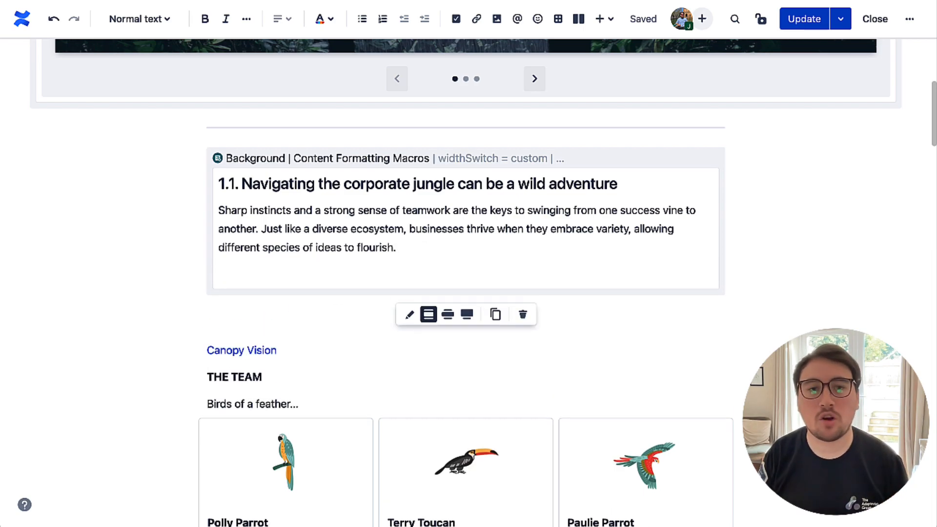
{"action": "type", "text": "/button"}
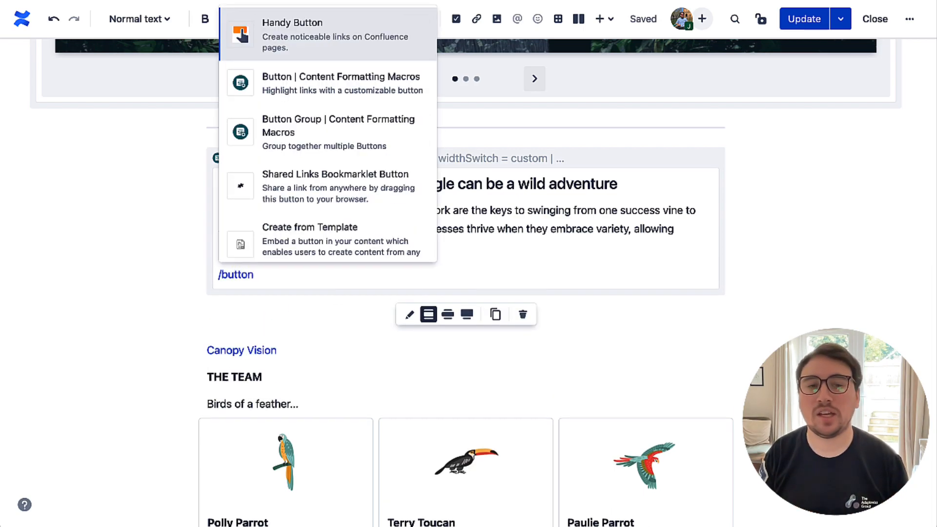
{"action": "left_click", "coordinate": [336, 78]}
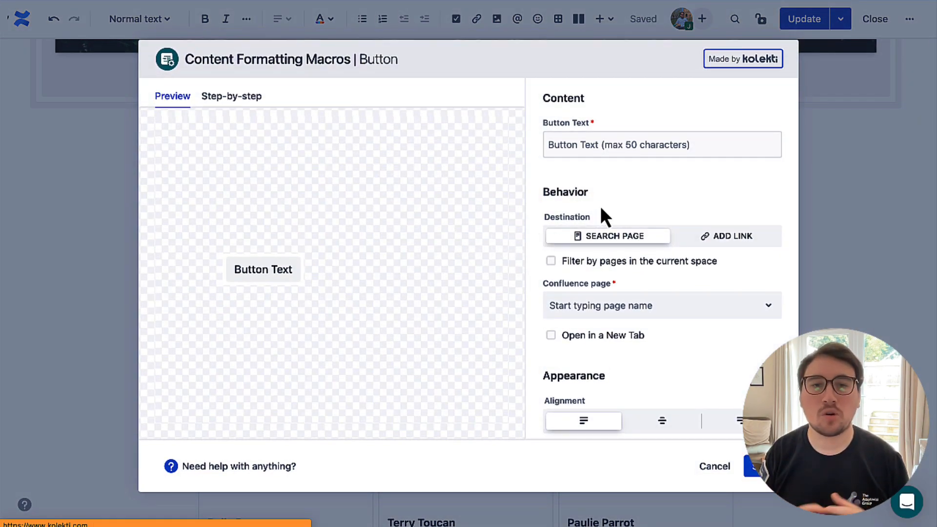
{"action": "left_click", "coordinate": [632, 144]}
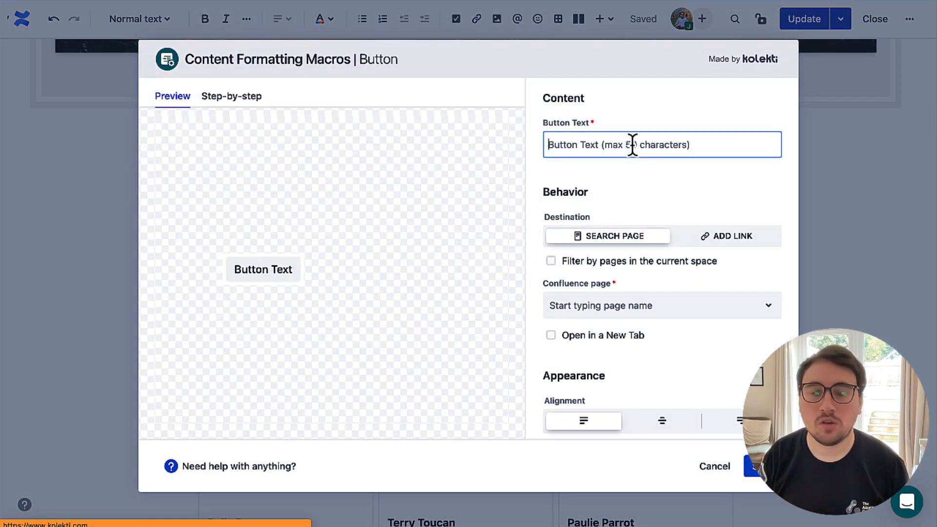
{"action": "type", "text": "CANOPY VISION"}
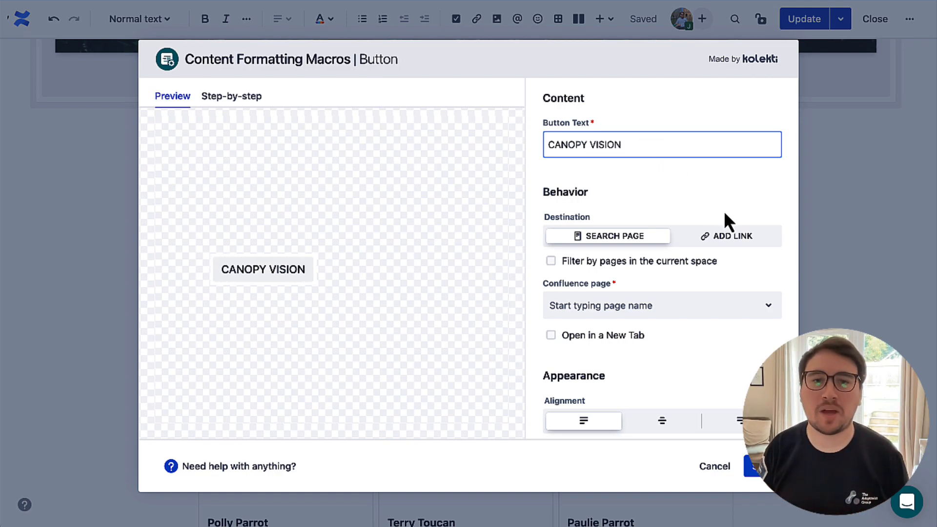
Link the button to the Confluence page "Content Formatting Macros - PrePost Project" and make it open in a new tab.
{"action": "left_click", "coordinate": [718, 237]}
{"action": "left_click", "coordinate": [605, 287]}
{"action": "left_click", "coordinate": [607, 239]}
{"action": "left_click", "coordinate": [652, 315]}
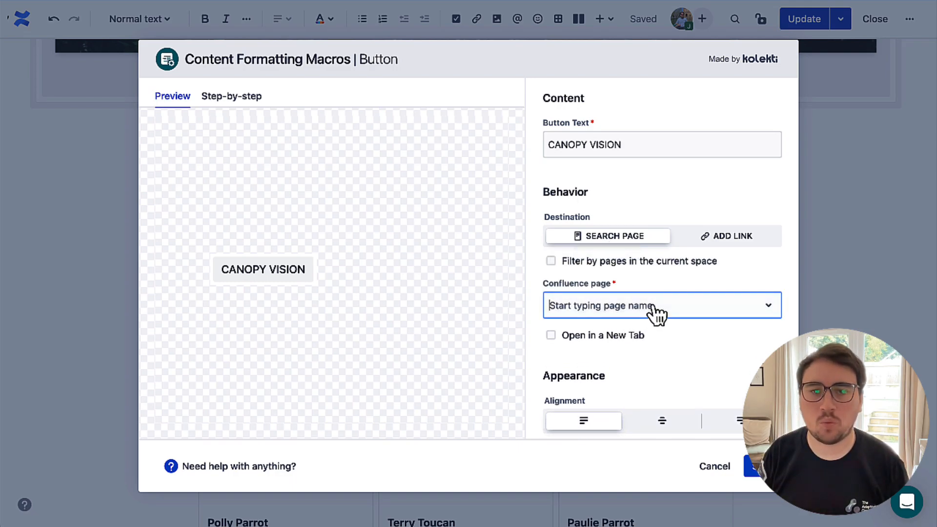
{"action": "type", "text": "pre"}
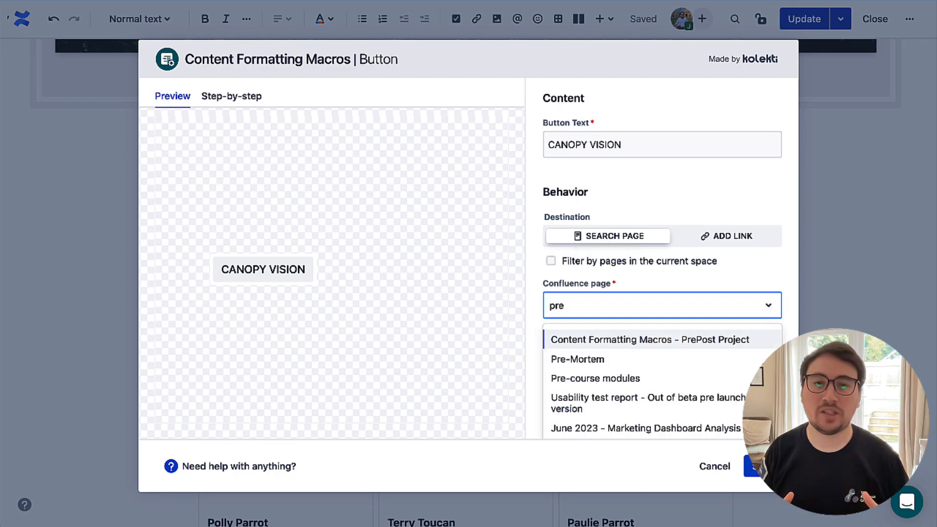
{"action": "left_click", "coordinate": [718, 338]}
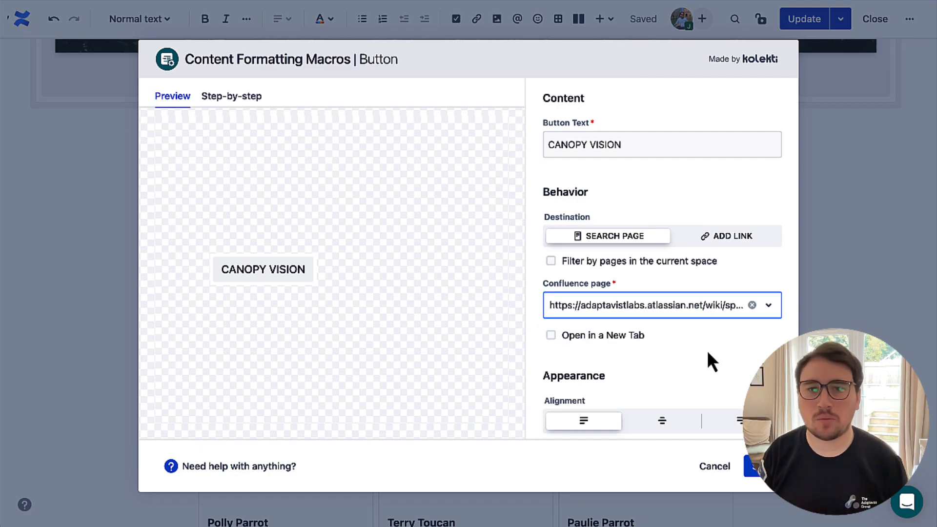
{"action": "left_click", "coordinate": [611, 336]}
Center the button and give it the light blue background color from the Basic (example) team colors.
{"action": "scroll", "coordinate": [655, 344], "scroll_direction": "down", "scroll_amount": 5}
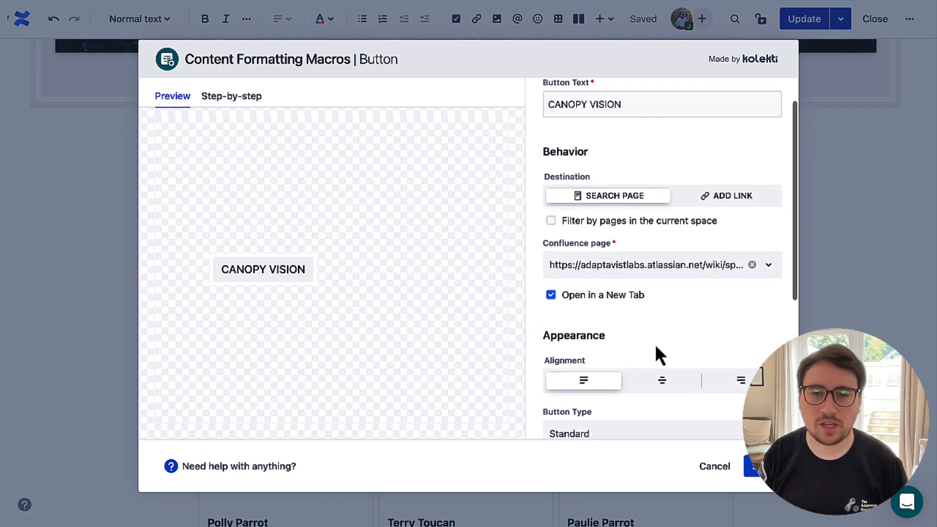
{"action": "left_click", "coordinate": [662, 226]}
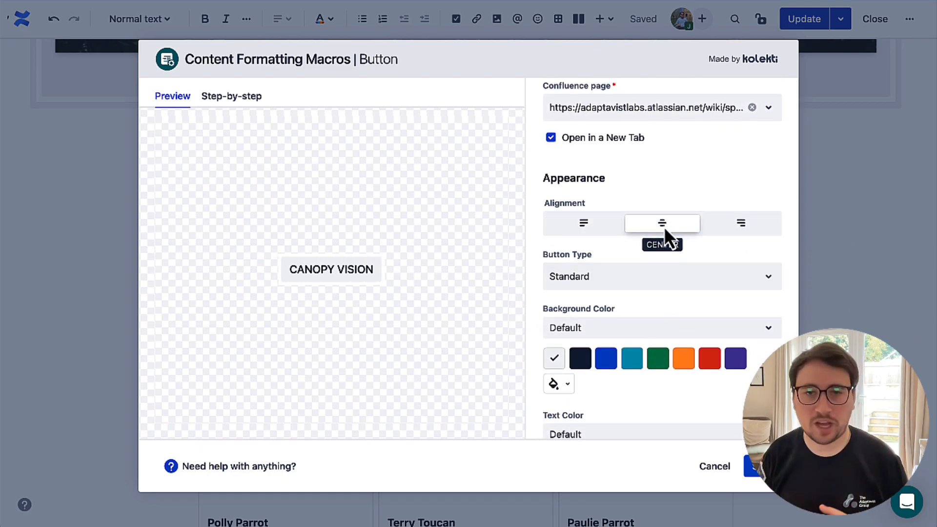
{"action": "scroll", "coordinate": [663, 227], "scroll_direction": "down", "scroll_amount": 2}
{"action": "left_click", "coordinate": [640, 256]}
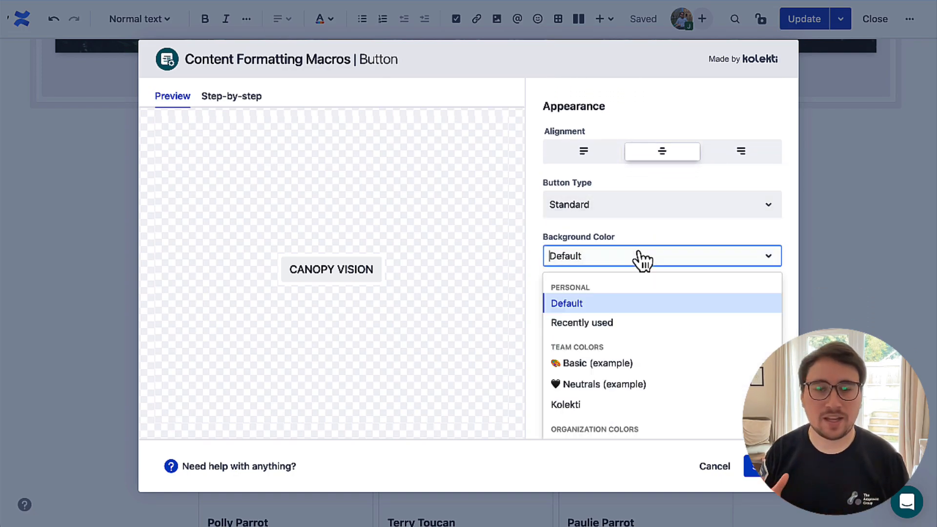
{"action": "scroll", "coordinate": [645, 328], "scroll_direction": "down", "scroll_amount": 1}
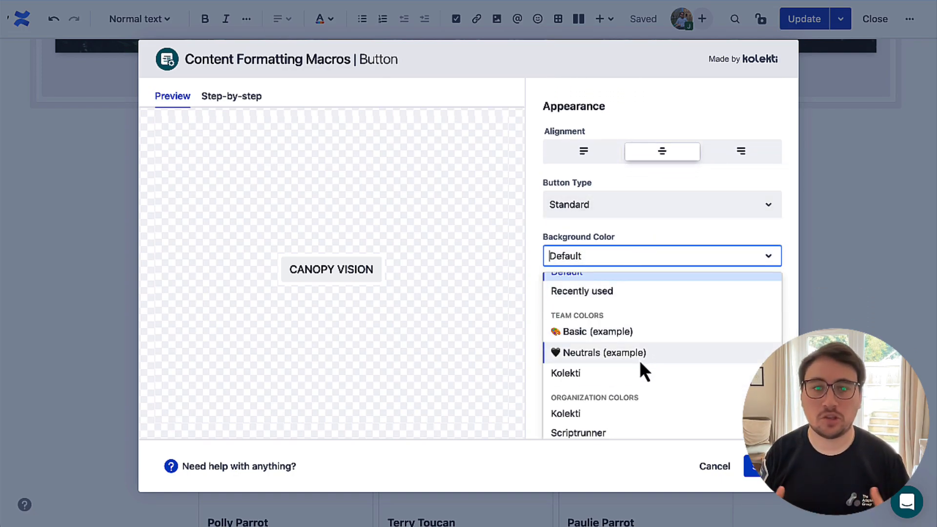
{"action": "left_click", "coordinate": [636, 332]}
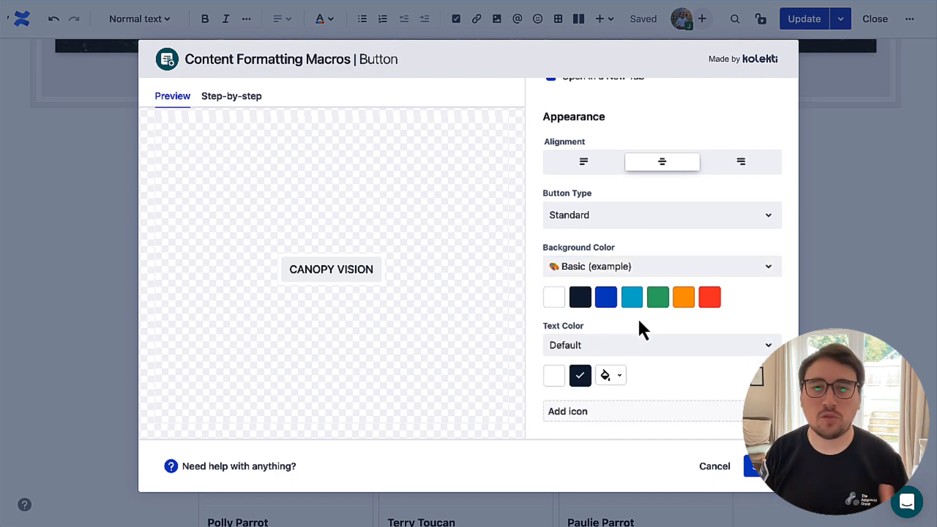
{"action": "left_click", "coordinate": [633, 297]}
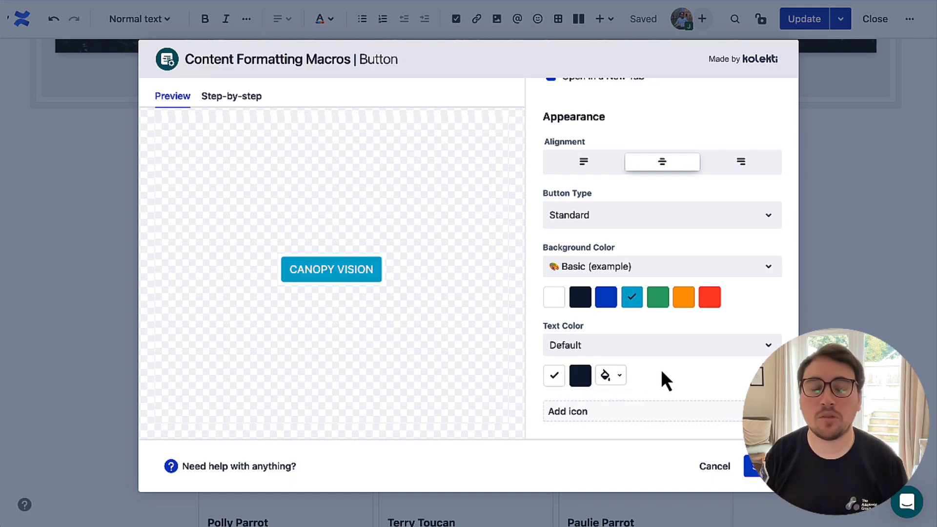
Add the remove_red_eye icon from the Material Design icons to the button and save the Button macro.
{"action": "left_click", "coordinate": [596, 413]}
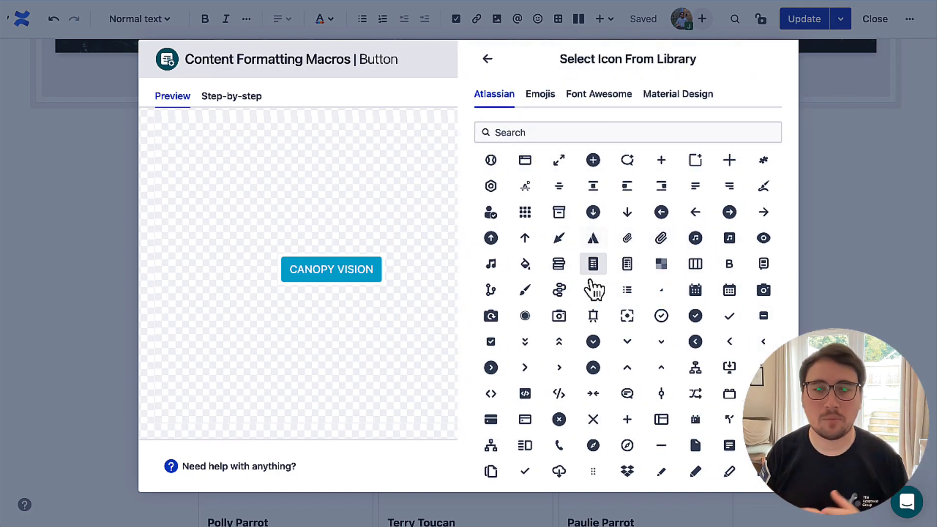
{"action": "left_click", "coordinate": [574, 131]}
{"action": "left_click", "coordinate": [540, 105]}
{"action": "left_click", "coordinate": [607, 107]}
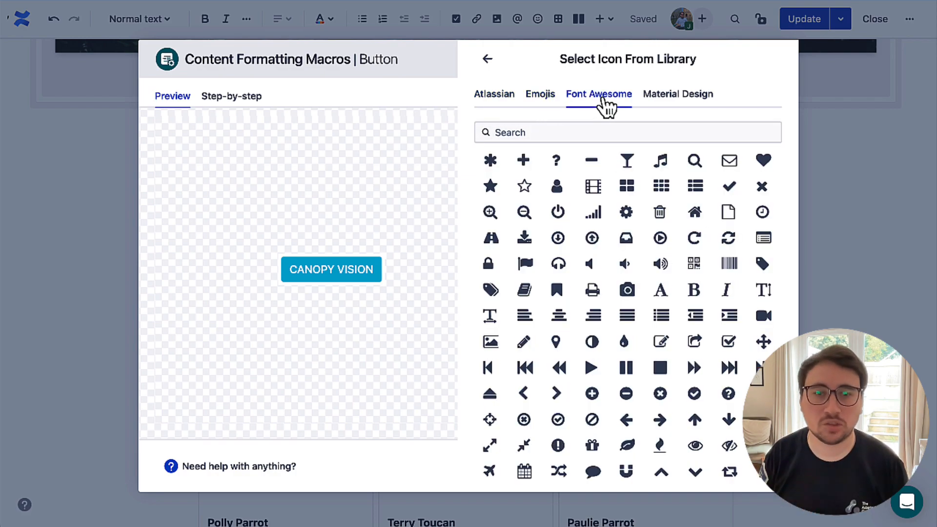
{"action": "left_click", "coordinate": [672, 100]}
{"action": "left_click", "coordinate": [605, 131]}
{"action": "type", "text": "eye"}
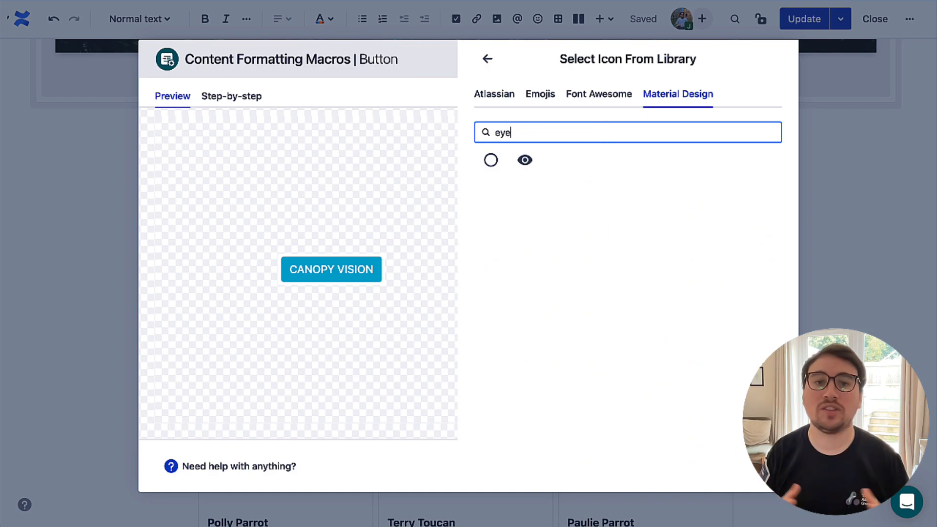
{"action": "left_click", "coordinate": [535, 160]}
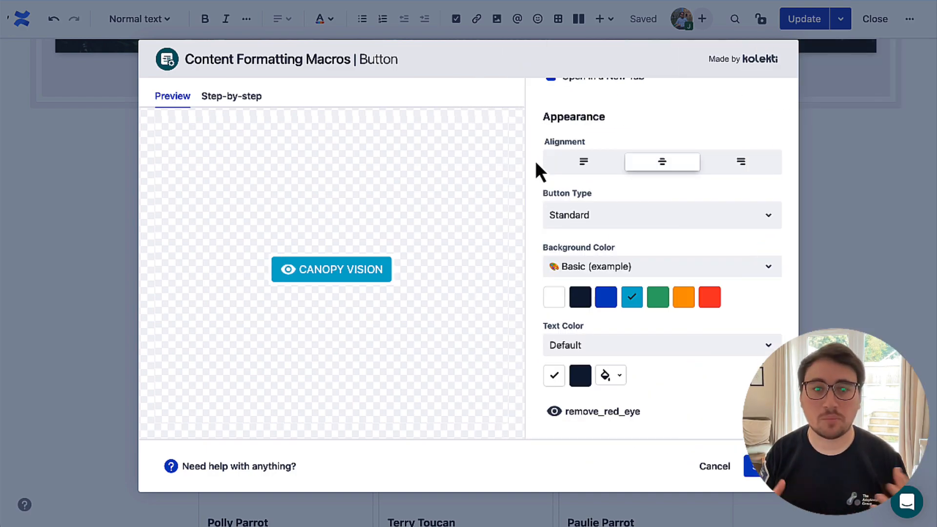
{"action": "scroll", "coordinate": [717, 377], "scroll_direction": "up", "scroll_amount": 1}
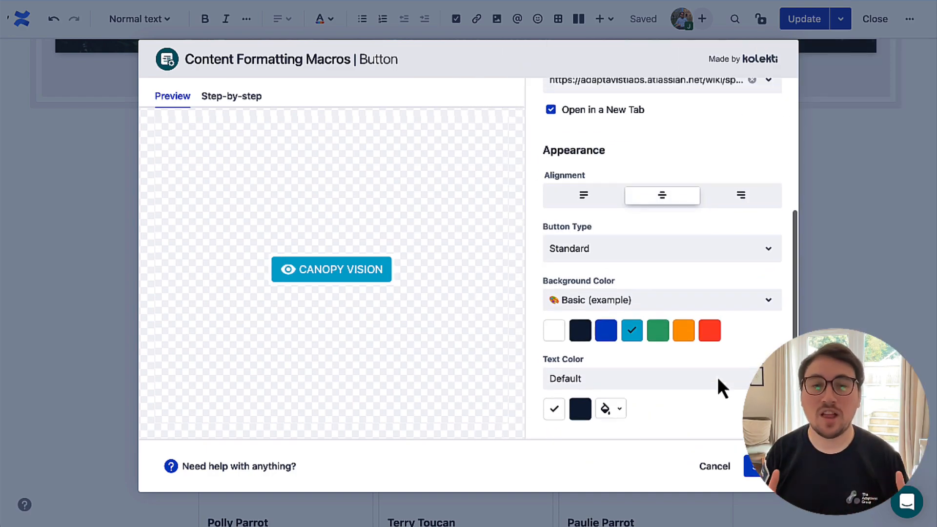
{"action": "left_click", "coordinate": [761, 466]}
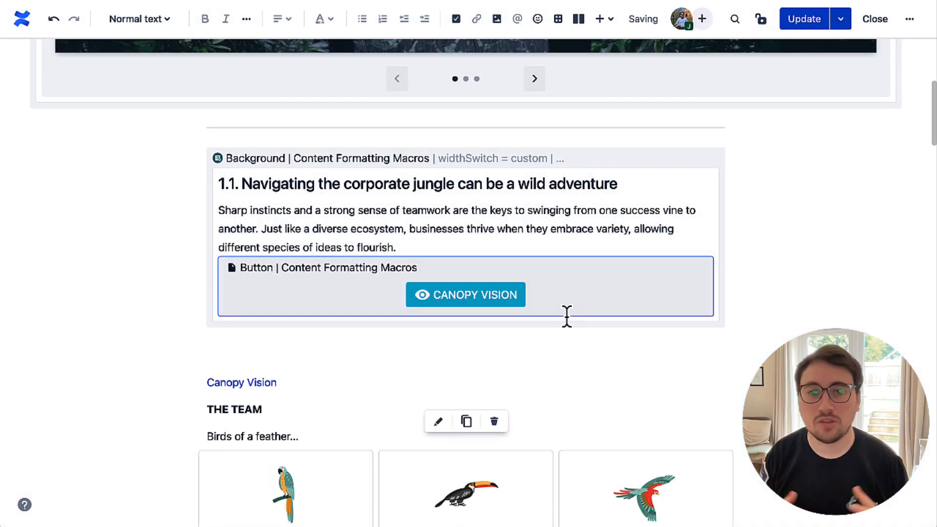
Delete the plain "Canopy Vision" text link and the leftover spacing above "THE TEAM".
{"action": "scroll", "coordinate": [518, 374], "scroll_direction": "down", "scroll_amount": 2}
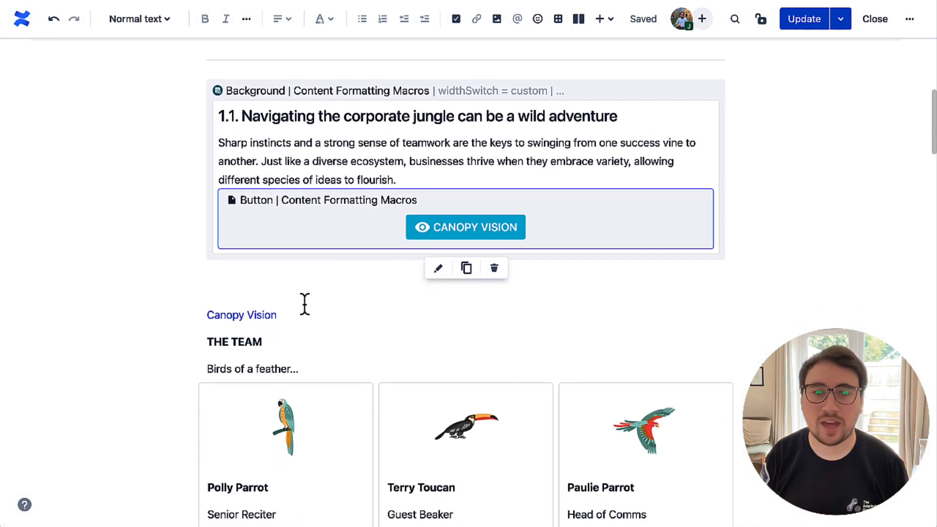
{"action": "left_click", "coordinate": [301, 312]}
{"action": "left_click_drag", "start_coordinate": [311, 313], "coordinate": [207, 298]}
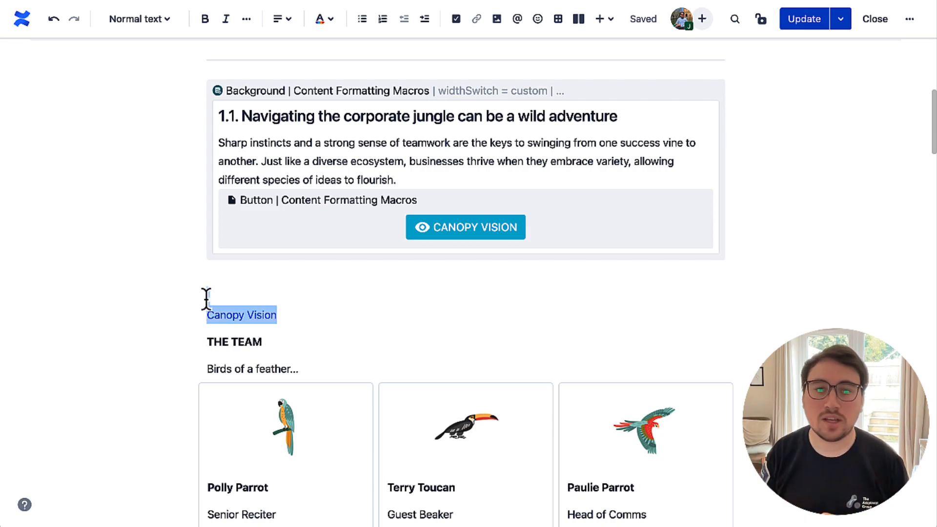
{"action": "key", "text": "BackSpace"}
{"action": "left_click", "coordinate": [205, 303]}
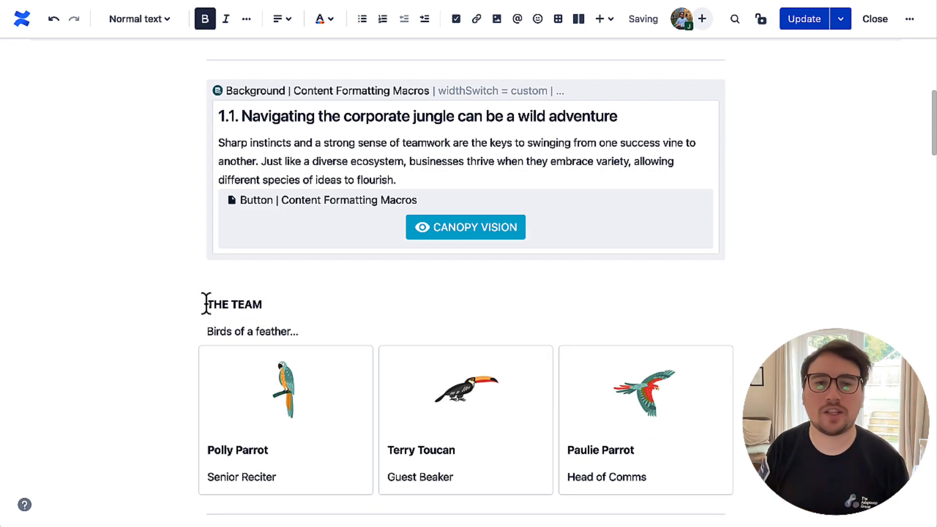
{"action": "key", "text": "BackSpace"}
Insert a Background macro at "THE TEAM" and give it an image found with the search "parrot feather".
{"action": "type", "text": "/back"}
{"action": "key", "text": "Return"}
{"action": "scroll", "coordinate": [650, 272], "scroll_direction": "down", "scroll_amount": 3}
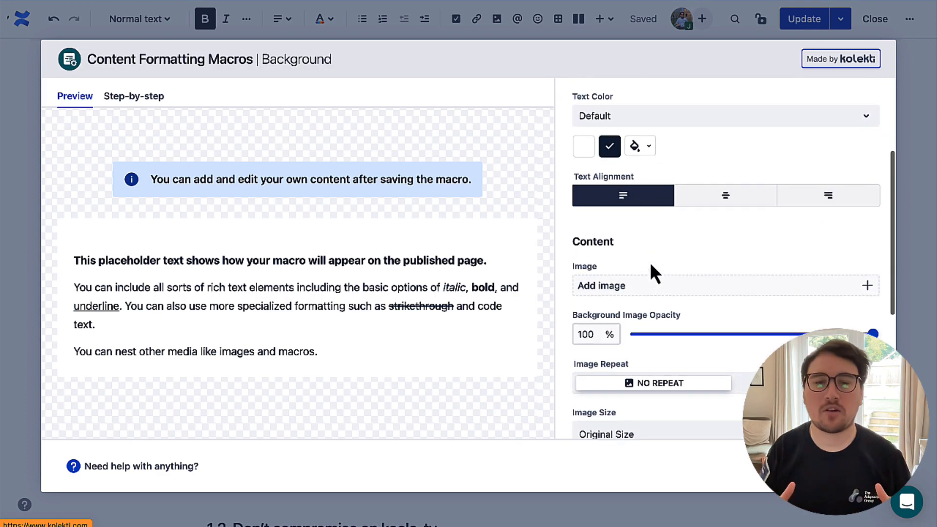
{"action": "left_click", "coordinate": [649, 283]}
{"action": "type", "text": "parrot feather"}
{"action": "left_click", "coordinate": [782, 229]}
{"action": "left_click", "coordinate": [585, 59]}
Set a dark background color, a lower background image opacity and white text, and save the feather Background macro.
{"action": "scroll", "coordinate": [615, 180], "scroll_direction": "up", "scroll_amount": 4}
{"action": "left_click", "coordinate": [612, 174]}
{"action": "scroll", "coordinate": [683, 244], "scroll_direction": "down", "scroll_amount": 3}
{"action": "left_click_drag", "start_coordinate": [873, 364], "coordinate": [752, 365]}
{"action": "left_click", "coordinate": [586, 176]}
{"action": "scroll", "coordinate": [751, 276], "scroll_direction": "down", "scroll_amount": 6}
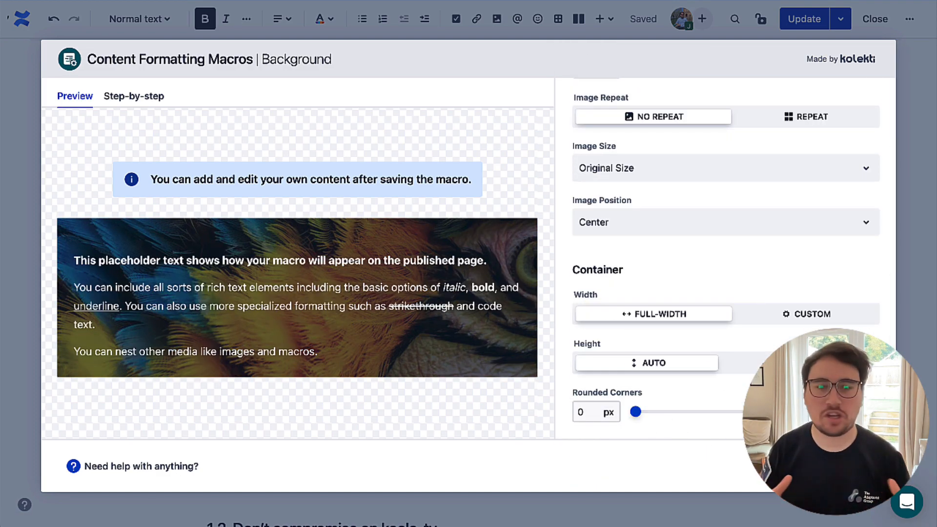
{"action": "left_click", "coordinate": [857, 466]}
Move "THE TEAM" and "Birds of a feather..." into the new Background macro and open that macro's settings.
{"action": "left_click_drag", "start_coordinate": [264, 276], "coordinate": [208, 275]}
{"action": "key", "text": "ctrl+x"}
{"action": "left_click", "coordinate": [273, 331]}
{"action": "key", "text": "ctrl+v"}
{"action": "left_click_drag", "start_coordinate": [315, 368], "coordinate": [209, 370]}
{"action": "key", "text": "ctrl+x"}
{"action": "left_click", "coordinate": [313, 332]}
{"action": "key", "text": "Return"}
{"action": "key", "text": "ctrl+v"}
{"action": "left_click", "coordinate": [319, 306]}
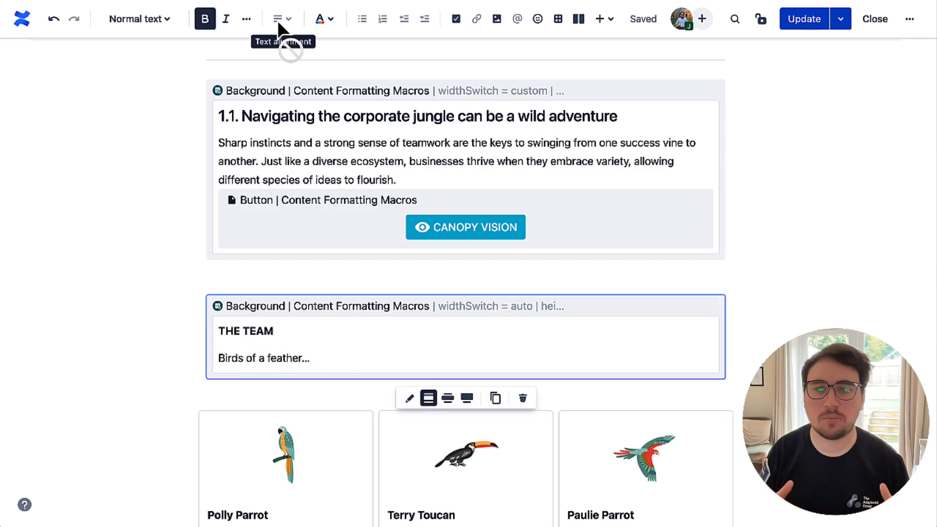
{"action": "left_click", "coordinate": [410, 399]}
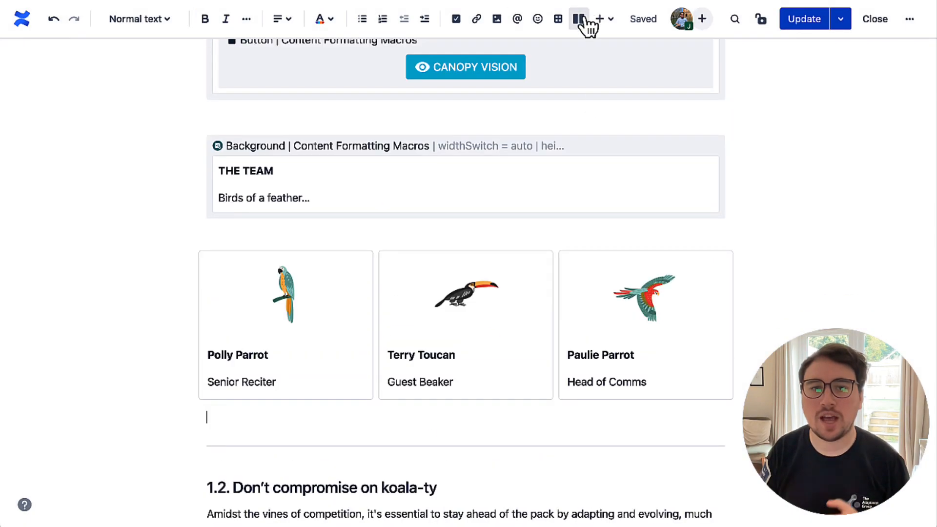
Add a three-column layout below the bird cards and insert a Background macro in its first column.
{"action": "left_click", "coordinate": [579, 18]}
{"action": "type", "text": "/back"}
{"action": "left_click", "coordinate": [261, 313]}
Search the images for "leaf jungle" and use "Lush green fern leaves growing in forest" as the macro's background image.
{"action": "scroll", "coordinate": [700, 323], "scroll_direction": "down", "scroll_amount": 5}
{"action": "left_click", "coordinate": [700, 332]}
{"action": "left_click", "coordinate": [609, 129]}
{"action": "type", "text": "leaf jungle"}
{"action": "left_click", "coordinate": [641, 213]}
{"action": "left_click", "coordinate": [585, 59]}
Set the text color to white and save the fern leaf Background macro.
{"action": "scroll", "coordinate": [656, 278], "scroll_direction": "down", "scroll_amount": 3}
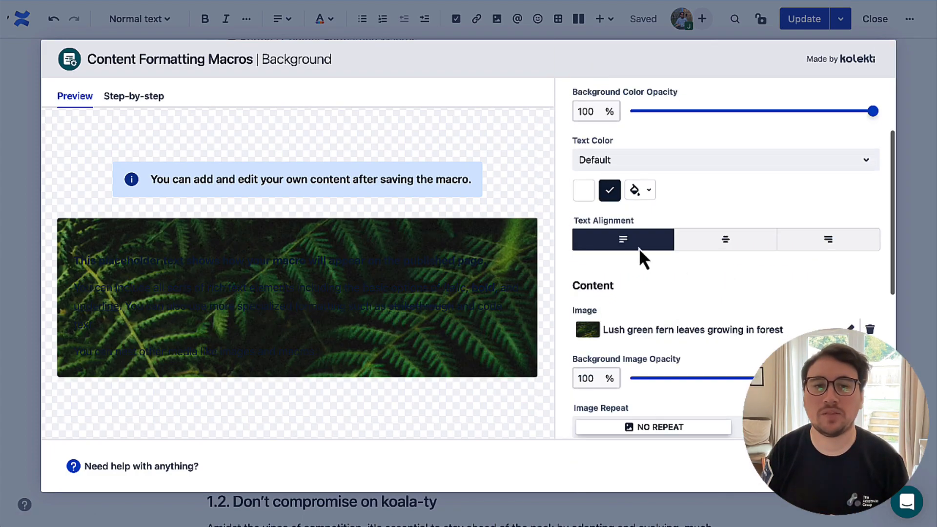
{"action": "left_click", "coordinate": [584, 190]}
{"action": "scroll", "coordinate": [698, 319], "scroll_direction": "up", "scroll_amount": 2}
{"action": "scroll", "coordinate": [695, 316], "scroll_direction": "down", "scroll_amount": 8}
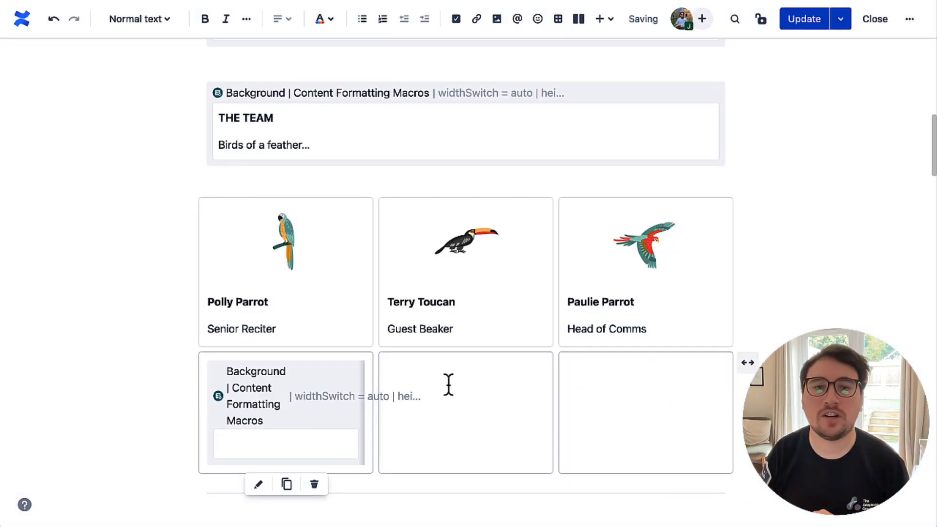
Paste copies of the fern leaf Background macro into the second and third columns.
{"action": "left_click", "coordinate": [466, 413]}
{"action": "key", "text": "super+v"}
{"action": "left_click", "coordinate": [646, 413]}
{"action": "key", "text": "super+v"}
Copy each bird card's picture, name and role into the Background macro of the column below it.
{"action": "left_click_drag", "start_coordinate": [280, 283], "coordinate": [249, 205]}
{"action": "left_click", "coordinate": [286, 398]}
{"action": "key", "text": "super+v"}
{"action": "left_click_drag", "start_coordinate": [457, 283], "coordinate": [431, 215]}
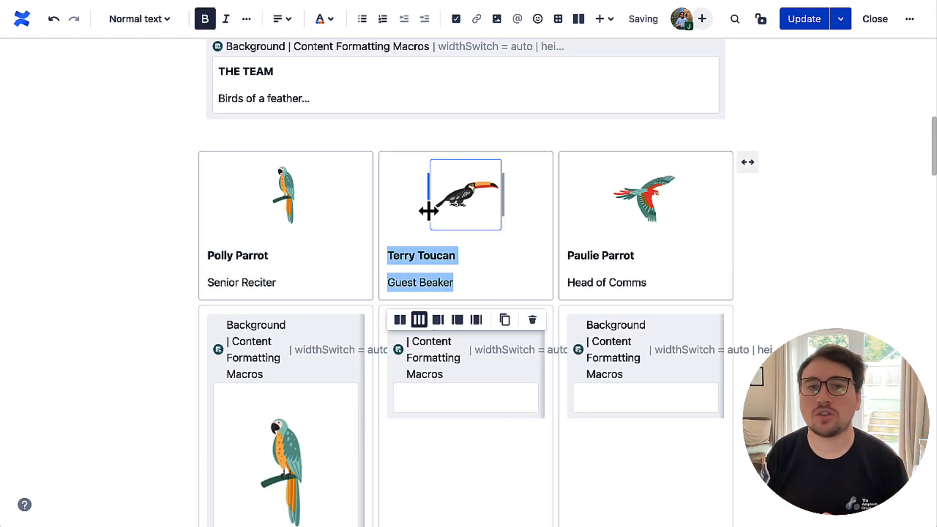
{"action": "left_click_drag", "start_coordinate": [669, 280], "coordinate": [612, 205]}
{"action": "key", "text": "super+c"}
{"action": "left_click", "coordinate": [629, 397]}
{"action": "key", "text": "super+v"}
Shrink the three bird pictures inside the Background macros and remove the original bird cards above them.
{"action": "scroll", "coordinate": [617, 397], "scroll_direction": "down", "scroll_amount": 3}
{"action": "left_click_drag", "start_coordinate": [355, 277], "coordinate": [328, 277]}
{"action": "left_click_drag", "start_coordinate": [535, 277], "coordinate": [509, 276]}
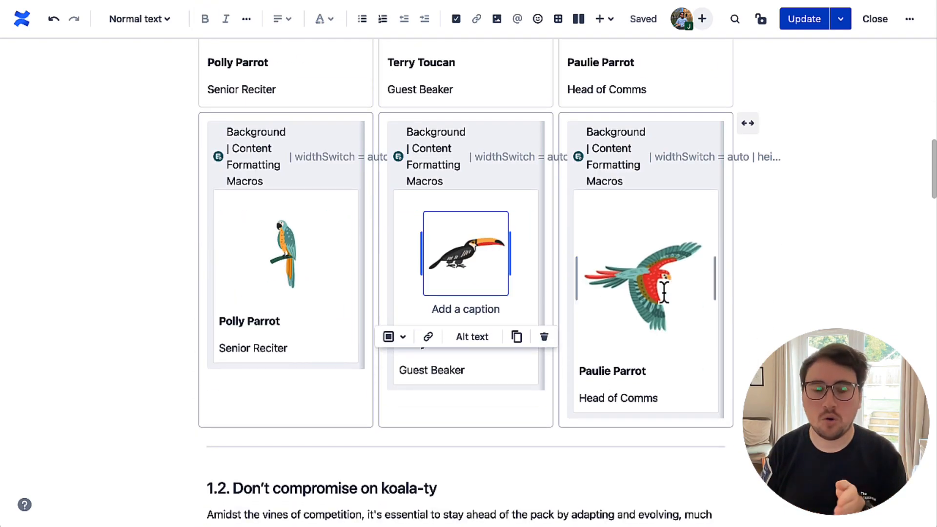
{"action": "left_click_drag", "start_coordinate": [716, 280], "coordinate": [690, 281]}
{"action": "scroll", "coordinate": [592, 184], "scroll_direction": "up", "scroll_amount": 5}
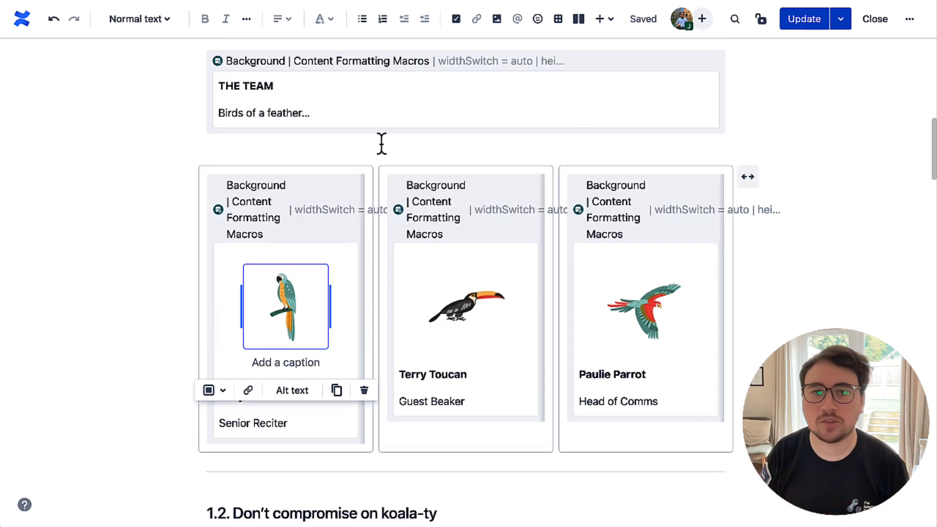
Insert an Interactive Banner macro at the section heading "Don't compromise on koala-ty".
{"action": "scroll", "coordinate": [146, 300], "scroll_direction": "down", "scroll_amount": 3}
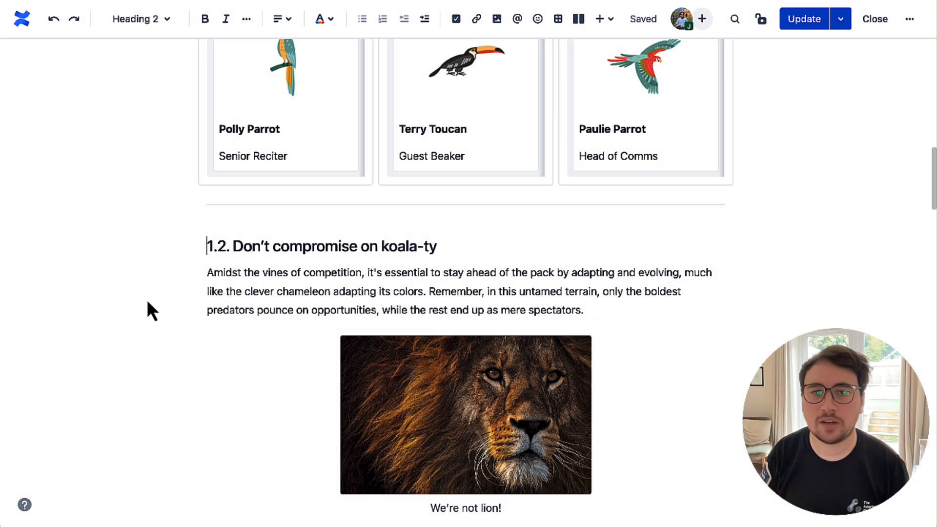
{"action": "type", "text": "/intera"}
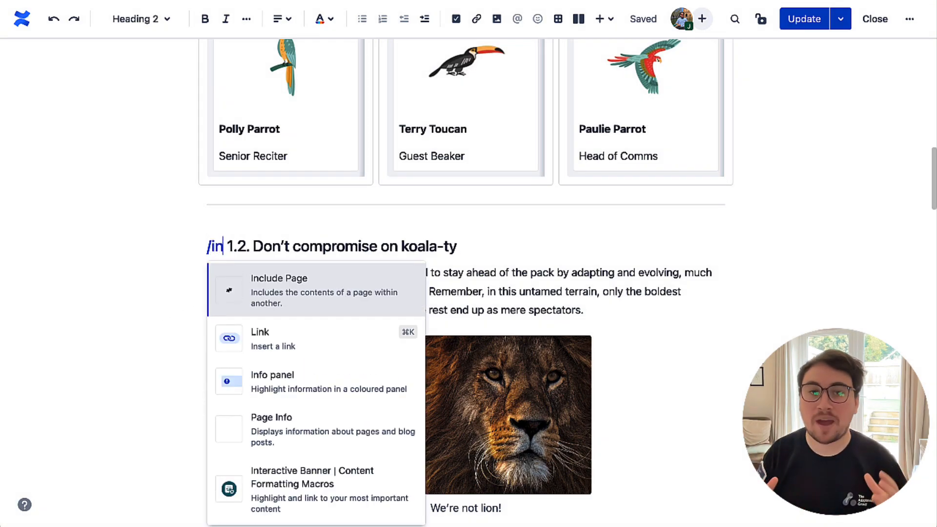
{"action": "left_click", "coordinate": [270, 286]}
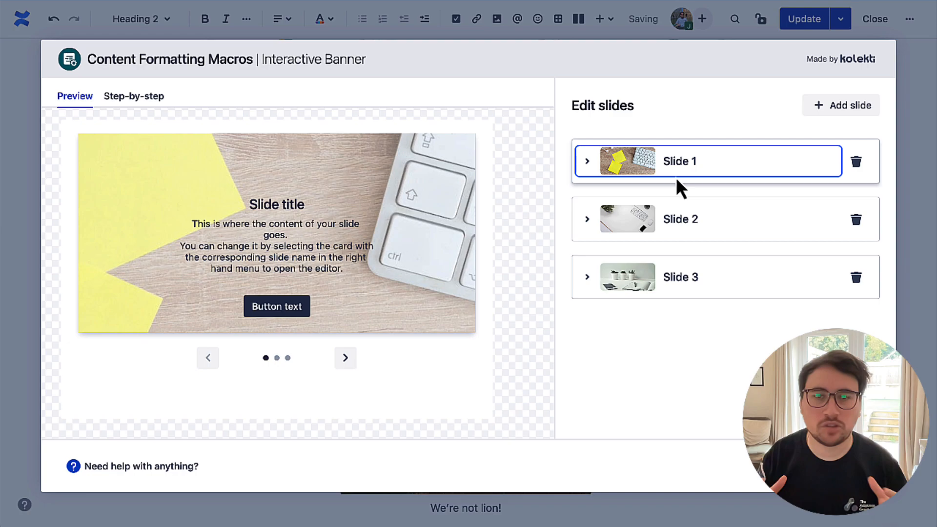
Delete Slide 2 and Slide 3 from the Interactive Banner so it has a single slide.
{"action": "left_click", "coordinate": [856, 220]}
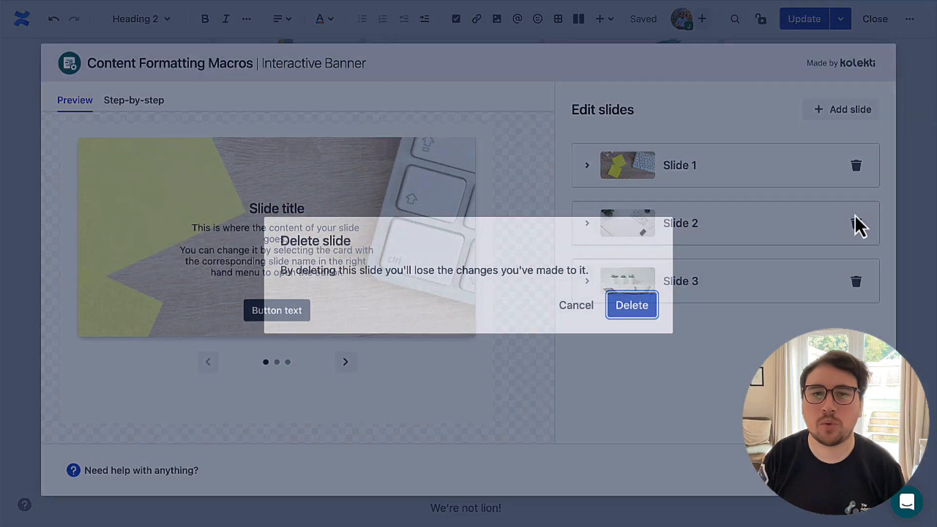
{"action": "left_click", "coordinate": [632, 300]}
{"action": "left_click", "coordinate": [856, 219]}
{"action": "left_click", "coordinate": [651, 301]}
Search the stock images for "koala" to replace Slide 1's background image.
{"action": "left_click", "coordinate": [667, 168]}
{"action": "scroll", "coordinate": [725, 293], "scroll_direction": "down", "scroll_amount": 3}
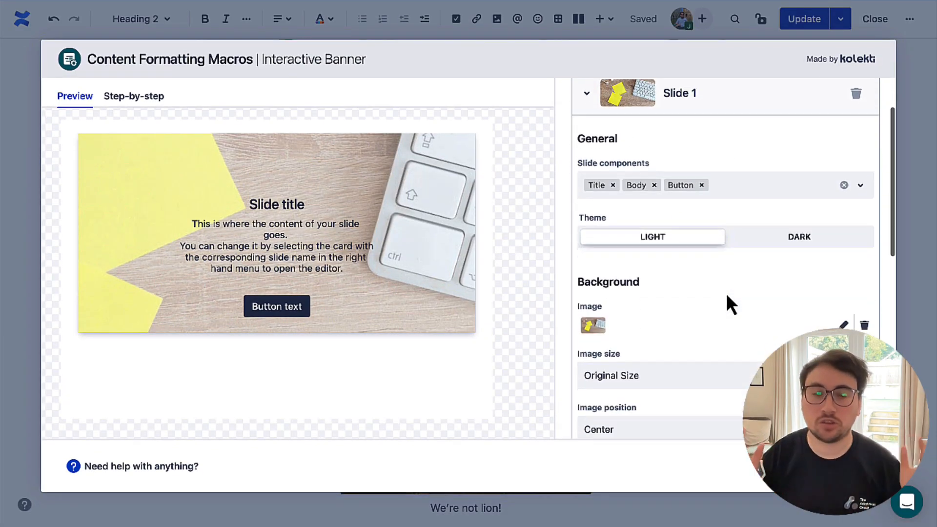
{"action": "left_click", "coordinate": [843, 269]}
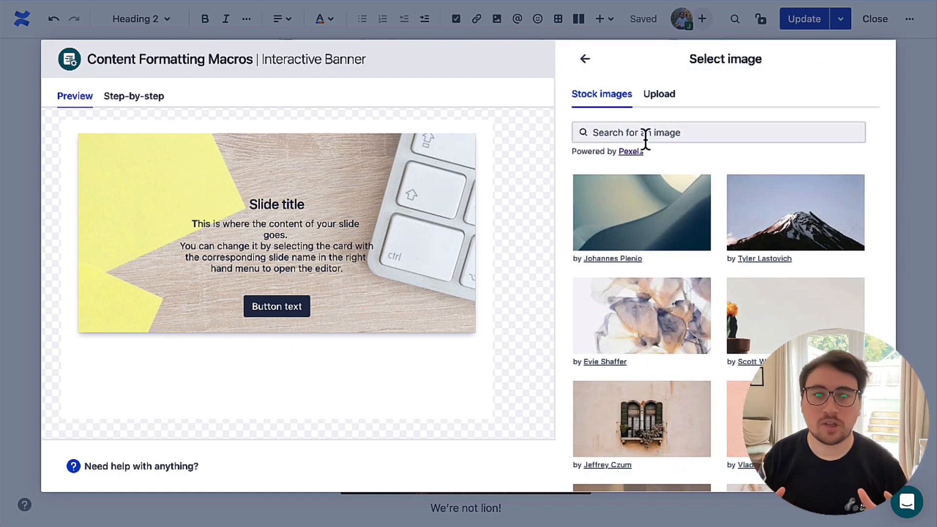
{"action": "left_click", "coordinate": [643, 140]}
{"action": "type", "text": "koala"}
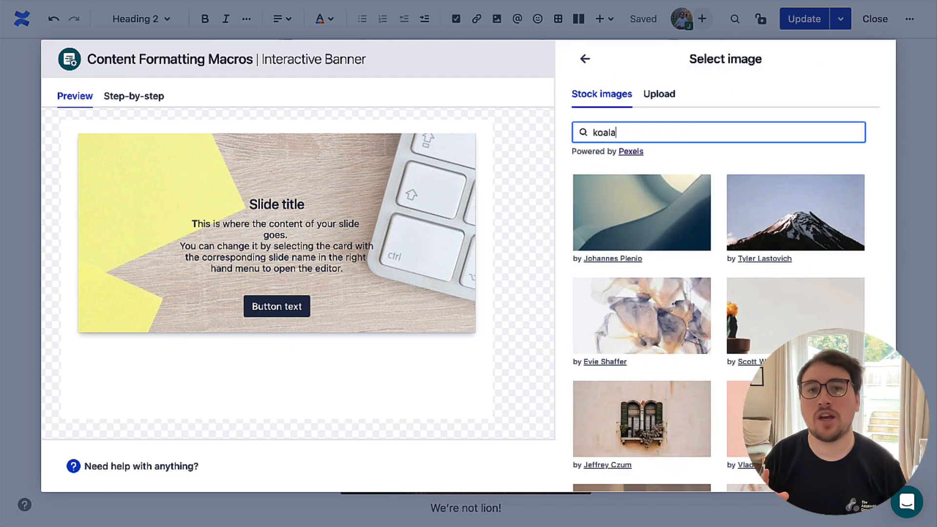
Try the close-up koala face picture as Slide 1's background image.
{"action": "scroll", "coordinate": [669, 258], "scroll_direction": "down", "scroll_amount": 5}
{"action": "scroll", "coordinate": [675, 273], "scroll_direction": "down", "scroll_amount": 5}
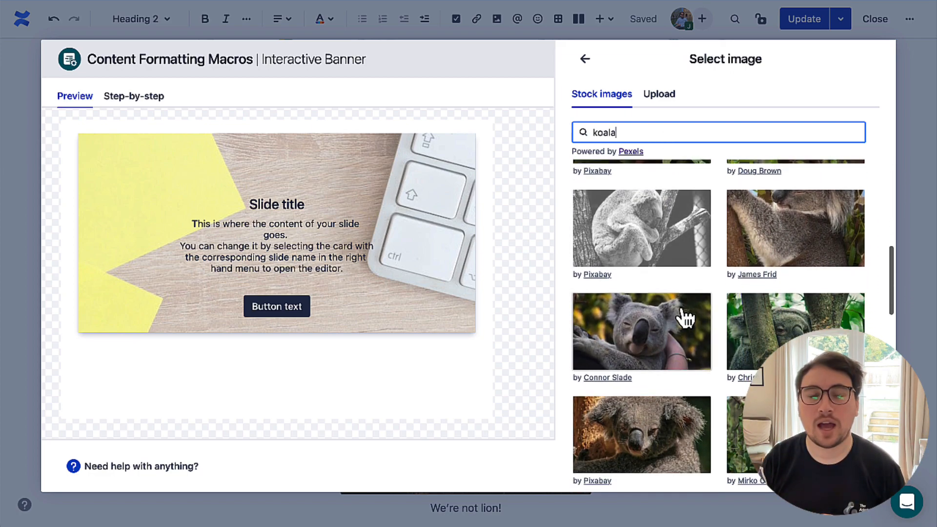
{"action": "scroll", "coordinate": [684, 316], "scroll_direction": "up", "scroll_amount": 1}
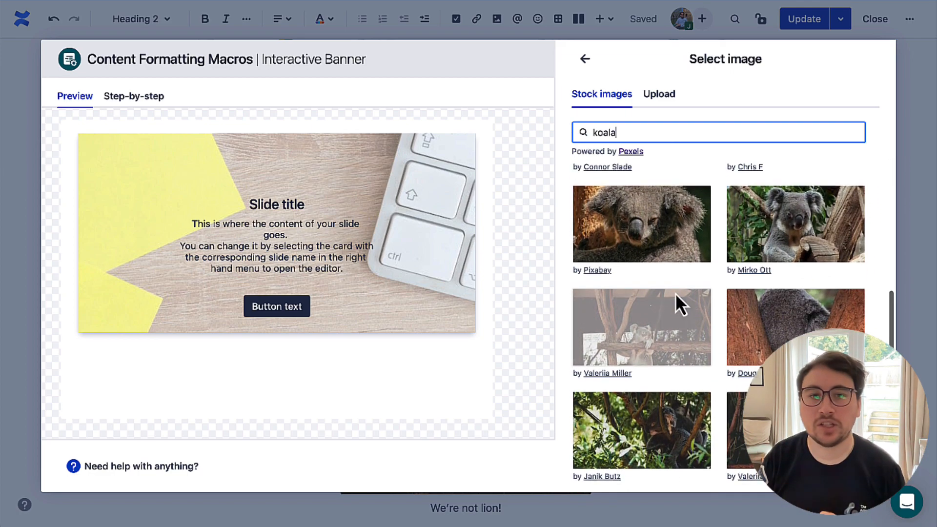
{"action": "left_click", "coordinate": [650, 240]}
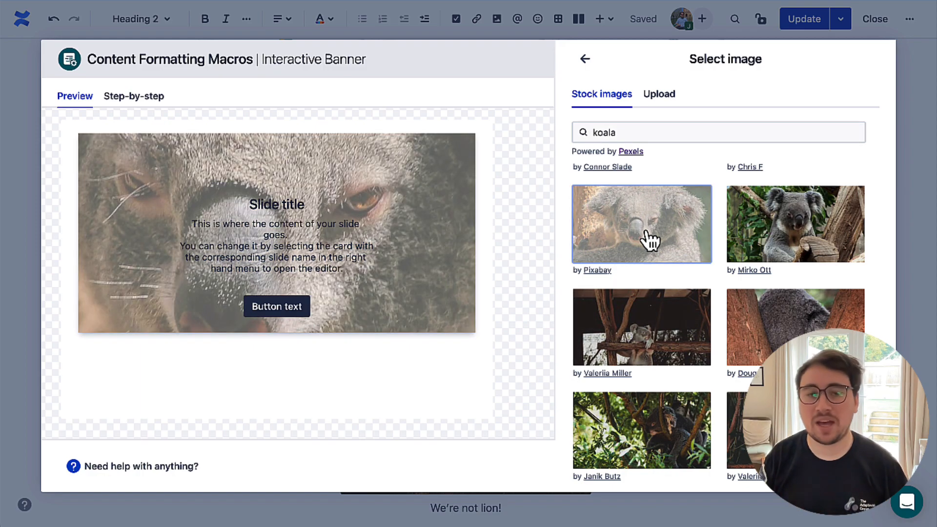
Set Slide 1's background to the "Koala Bear Sitting on a Tree" image, with image size "Resize to fill the container".
{"action": "scroll", "coordinate": [670, 315], "scroll_direction": "down", "scroll_amount": 10}
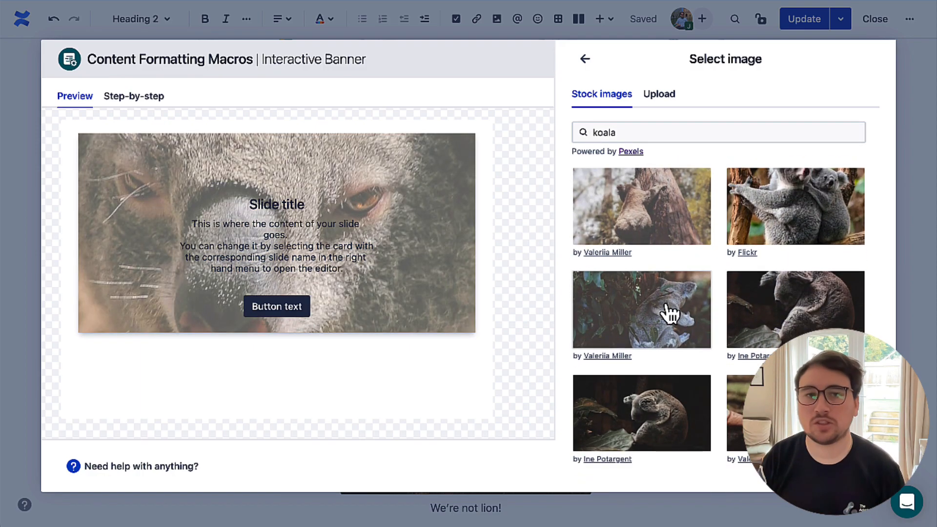
{"action": "scroll", "coordinate": [670, 315], "scroll_direction": "down", "scroll_amount": 10}
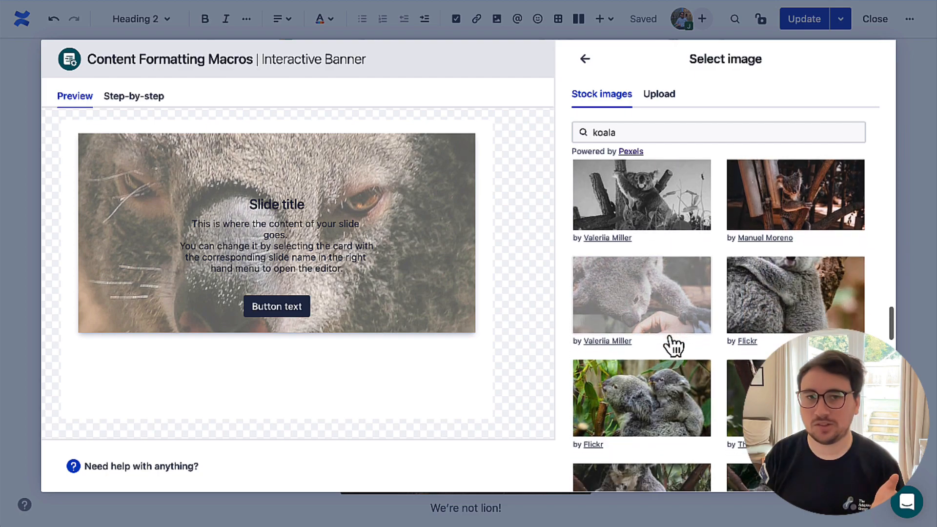
{"action": "scroll", "coordinate": [675, 347], "scroll_direction": "down", "scroll_amount": 10}
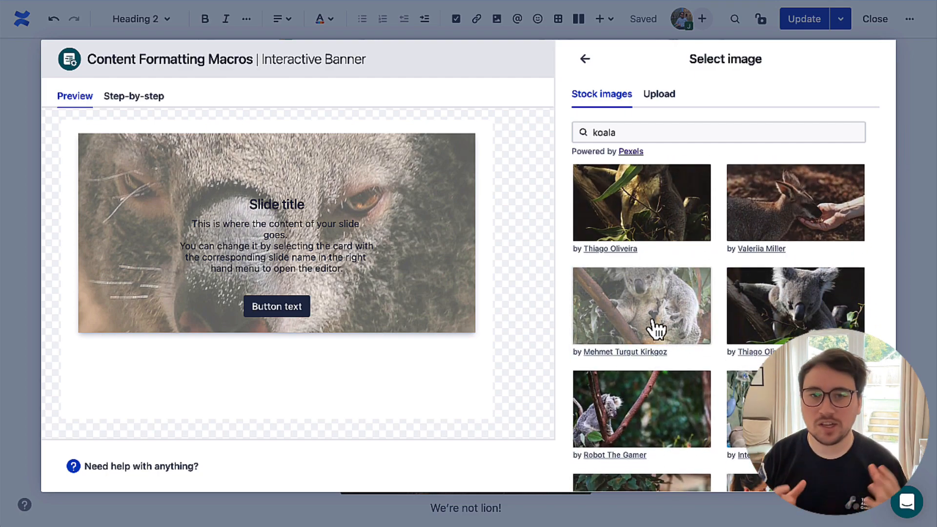
{"action": "left_click", "coordinate": [656, 329]}
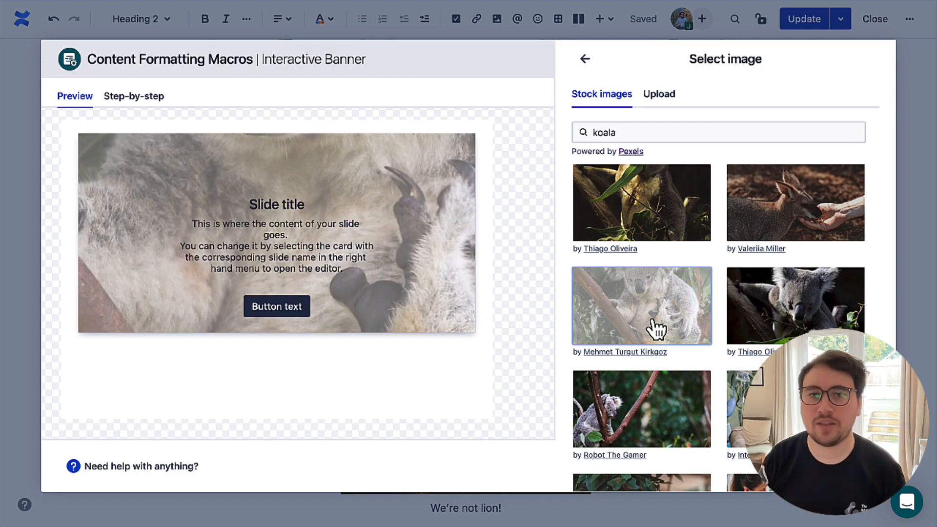
{"action": "left_click", "coordinate": [586, 60]}
{"action": "left_click", "coordinate": [720, 320]}
{"action": "left_click", "coordinate": [707, 391]}
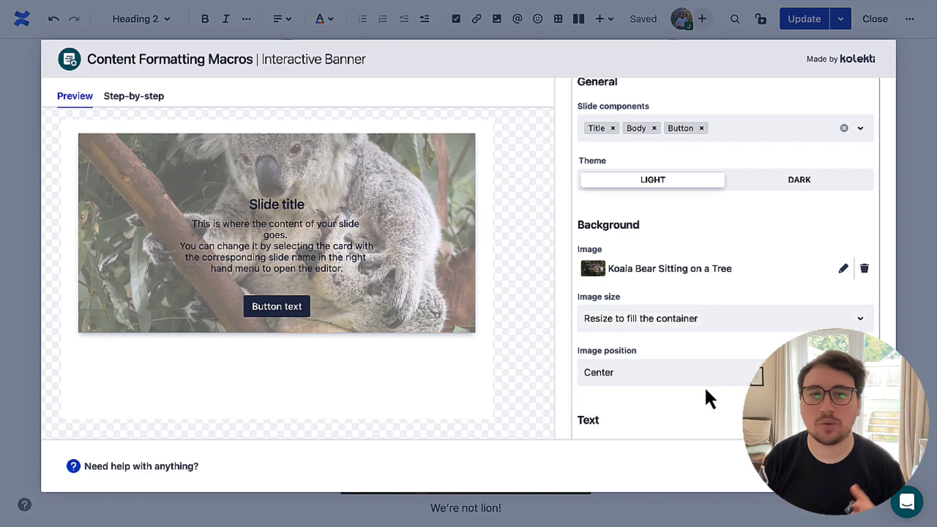
Copy "Don't compromise on koala-ty" from the published before page into the slide's title and set the slide theme to Dark.
{"action": "scroll", "coordinate": [698, 300], "scroll_direction": "up", "scroll_amount": 1}
{"action": "scroll", "coordinate": [694, 290], "scroll_direction": "down", "scroll_amount": 3}
{"action": "left_click", "coordinate": [674, 330]}
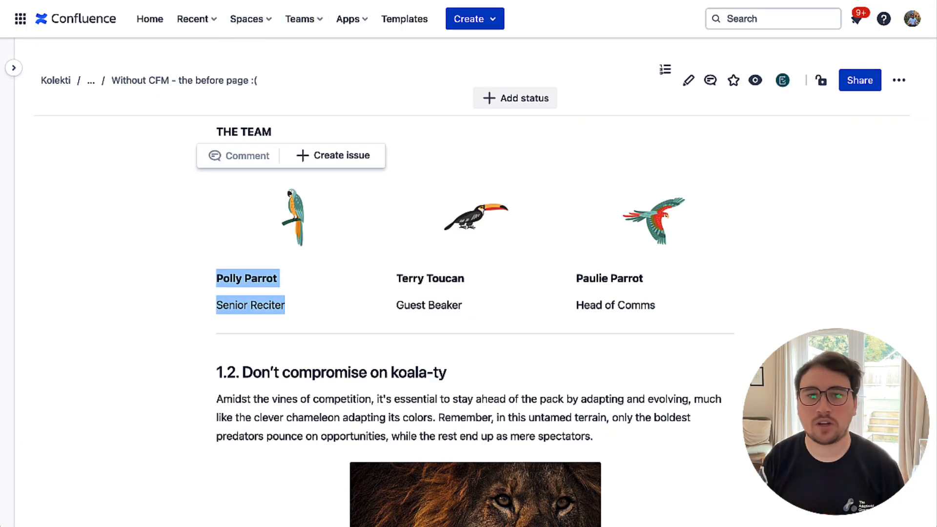
{"action": "scroll", "coordinate": [359, 246], "scroll_direction": "down", "scroll_amount": 3}
{"action": "left_click_drag", "start_coordinate": [243, 238], "coordinate": [445, 247]}
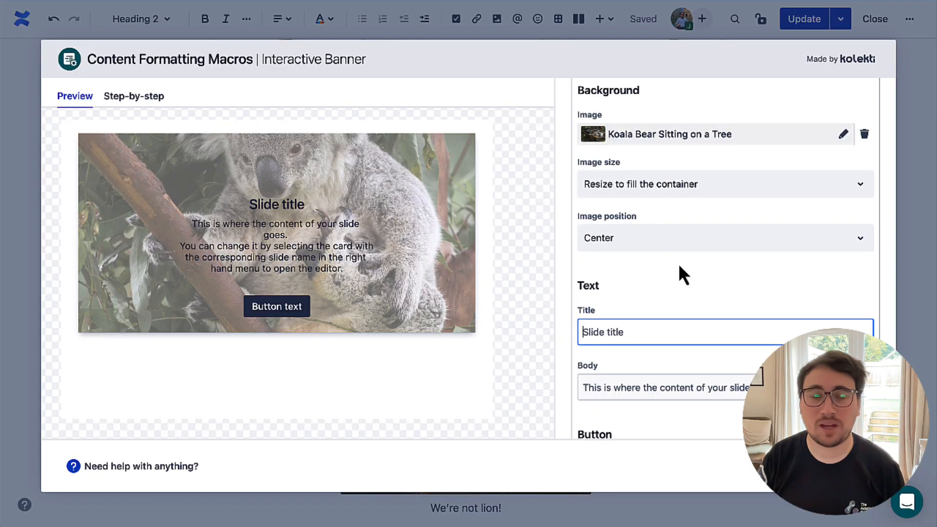
{"action": "key", "text": "ctrl+v"}
{"action": "scroll", "coordinate": [690, 287], "scroll_direction": "up", "scroll_amount": 5}
{"action": "left_click", "coordinate": [745, 302]}
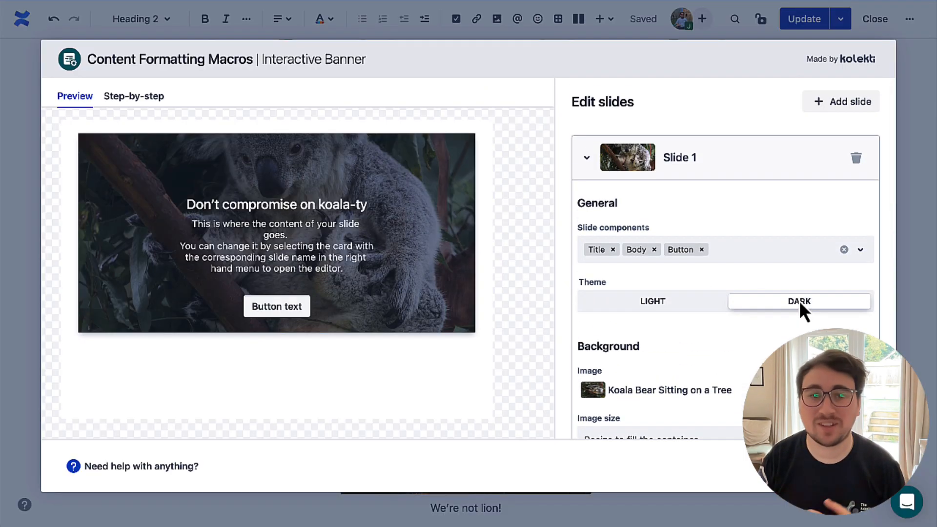
Remove the Body and Button components from Slide 1 and save the Interactive Banner macro.
{"action": "scroll", "coordinate": [740, 338], "scroll_direction": "down", "scroll_amount": 5}
{"action": "scroll", "coordinate": [740, 338], "scroll_direction": "up", "scroll_amount": 3}
{"action": "scroll", "coordinate": [735, 339], "scroll_direction": "down", "scroll_amount": 6}
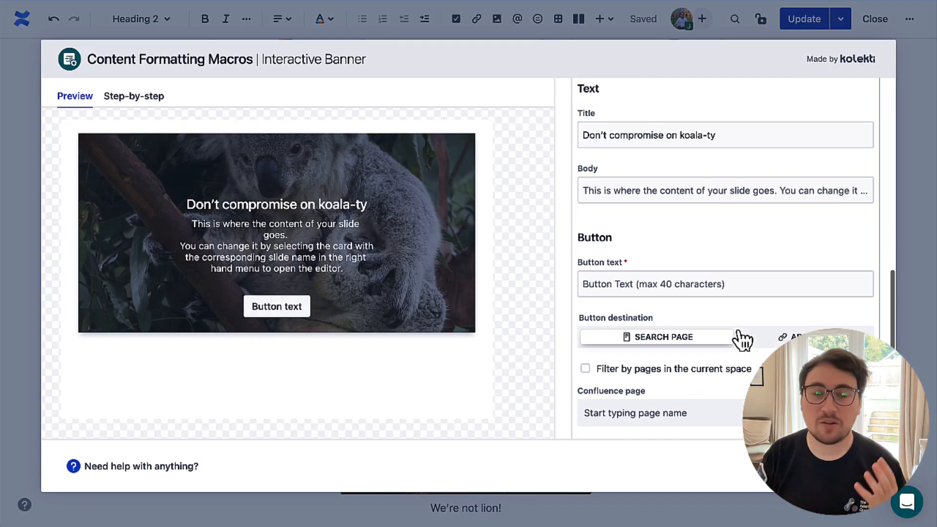
{"action": "scroll", "coordinate": [736, 339], "scroll_direction": "up", "scroll_amount": 2}
{"action": "left_click", "coordinate": [635, 210]}
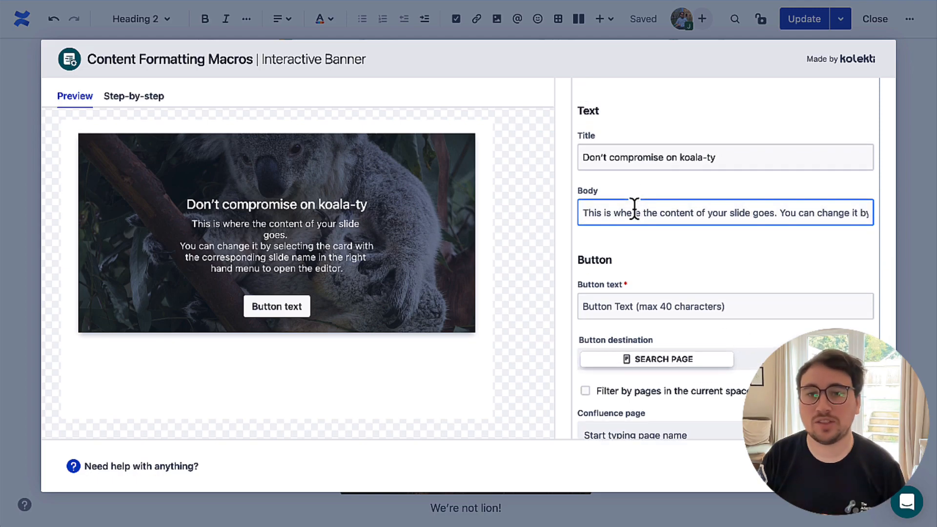
{"action": "scroll", "coordinate": [640, 218], "scroll_direction": "up", "scroll_amount": 4}
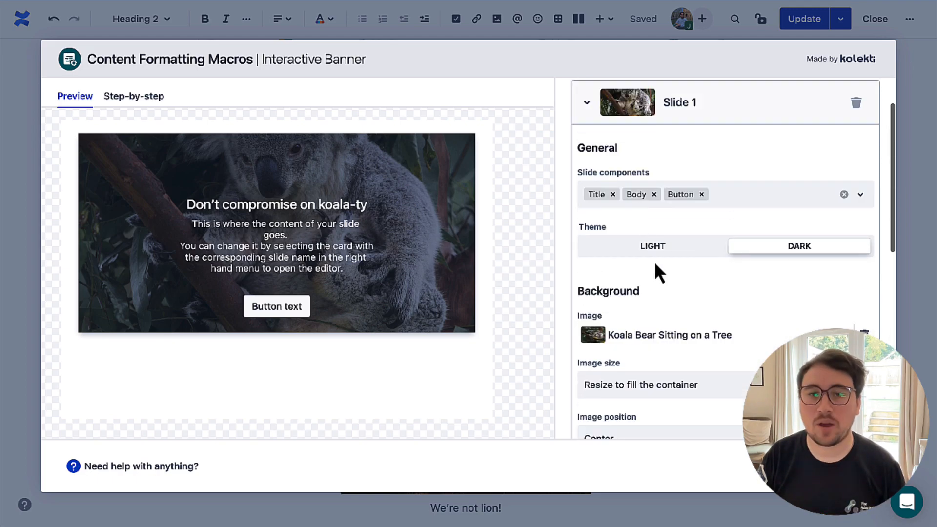
{"action": "left_click", "coordinate": [654, 195]}
{"action": "left_click", "coordinate": [654, 195]}
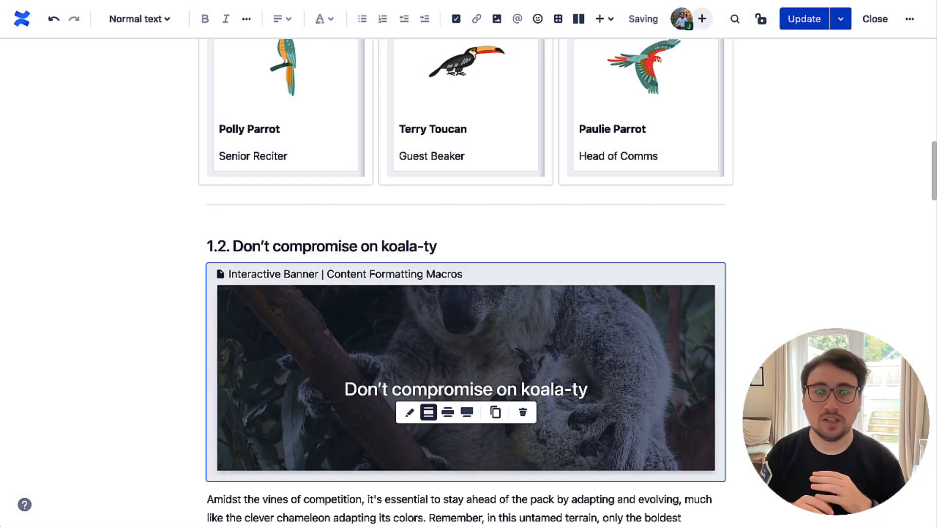
Insert a Tabs macro before the paragraph starting "Amidst the vines of competition" and name the tab TAB 1.
{"action": "scroll", "coordinate": [703, 298], "scroll_direction": "down", "scroll_amount": 2}
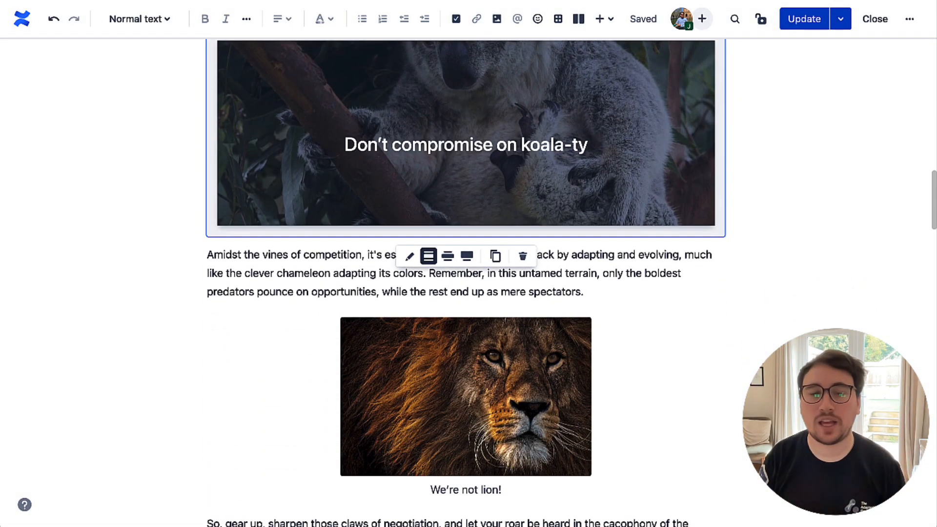
{"action": "left_click", "coordinate": [210, 253]}
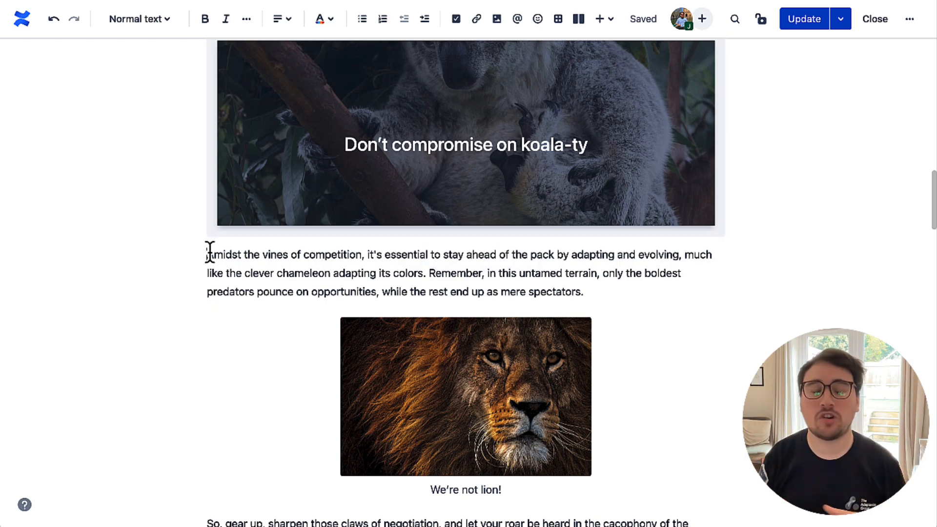
{"action": "type", "text": "/tabs"}
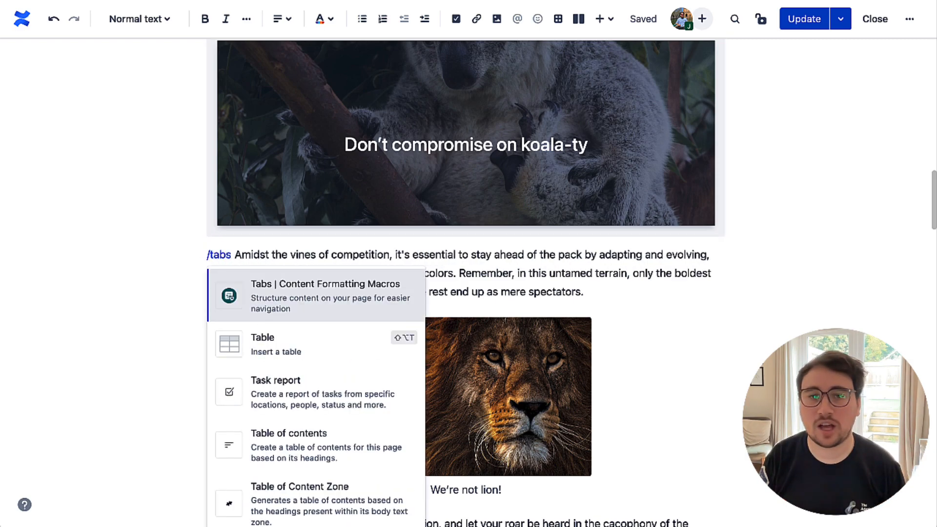
{"action": "left_click", "coordinate": [248, 277]}
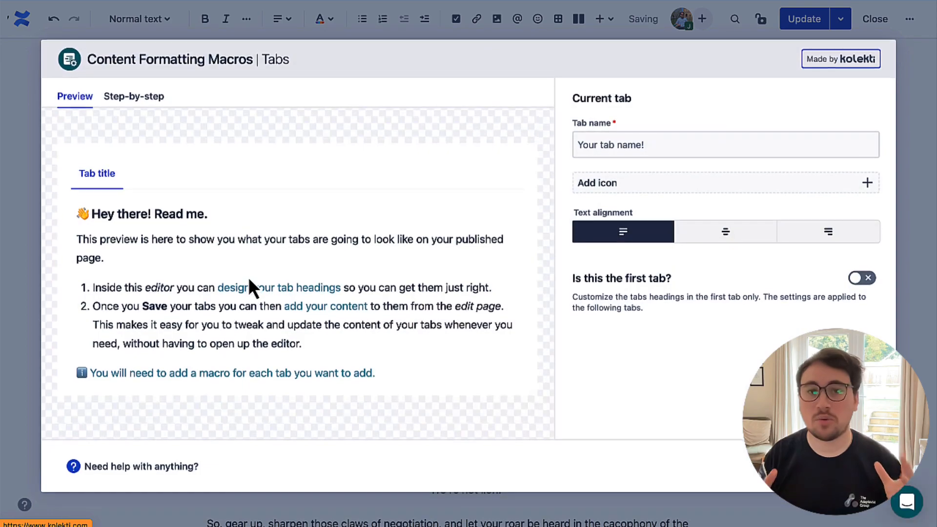
{"action": "left_click", "coordinate": [626, 145]}
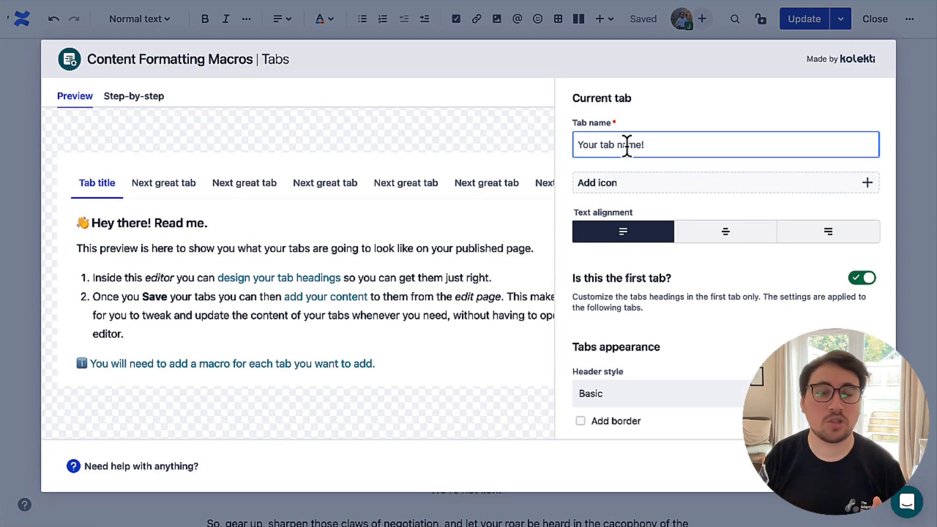
{"action": "type", "text": "TAB 1"}
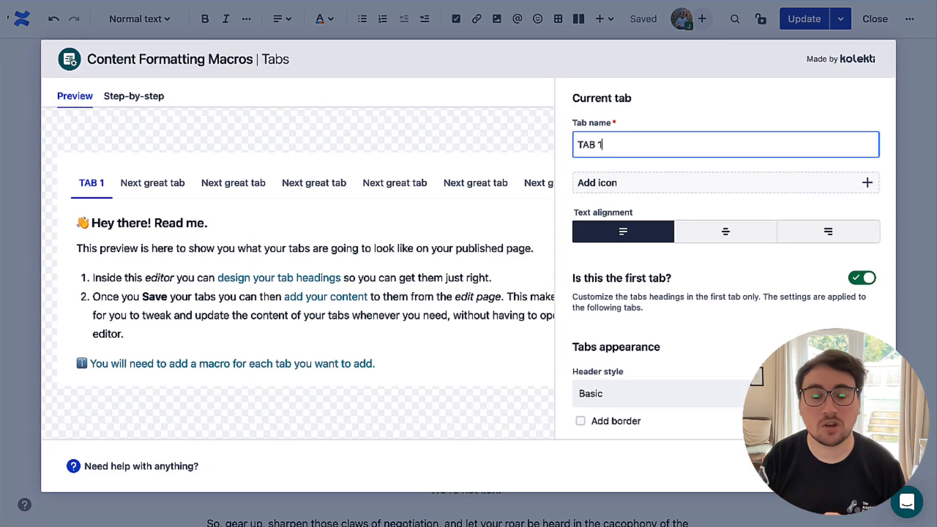
Add the filter_1 icon from the Material Design library to TAB 1.
{"action": "left_click", "coordinate": [847, 189]}
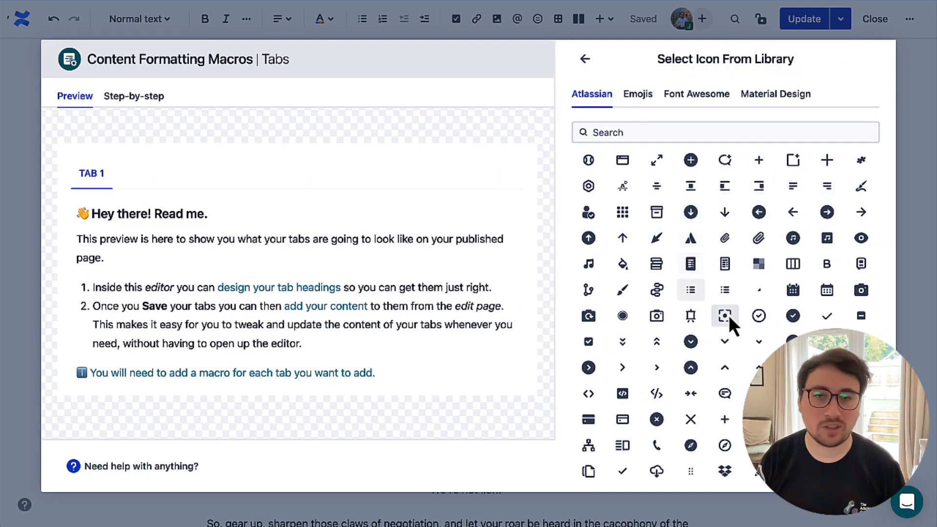
{"action": "scroll", "coordinate": [844, 278], "scroll_direction": "down", "scroll_amount": 4}
{"action": "scroll", "coordinate": [840, 273], "scroll_direction": "down", "scroll_amount": 4}
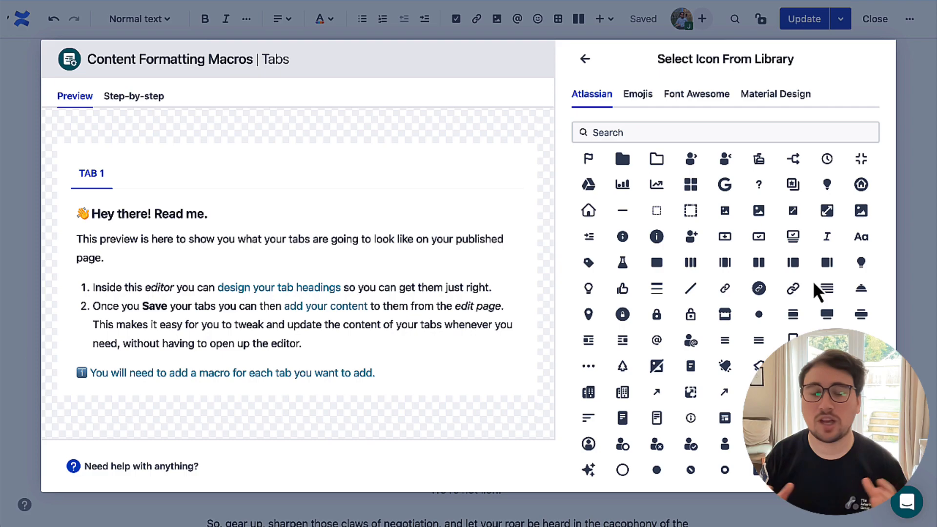
{"action": "left_click", "coordinate": [637, 95]}
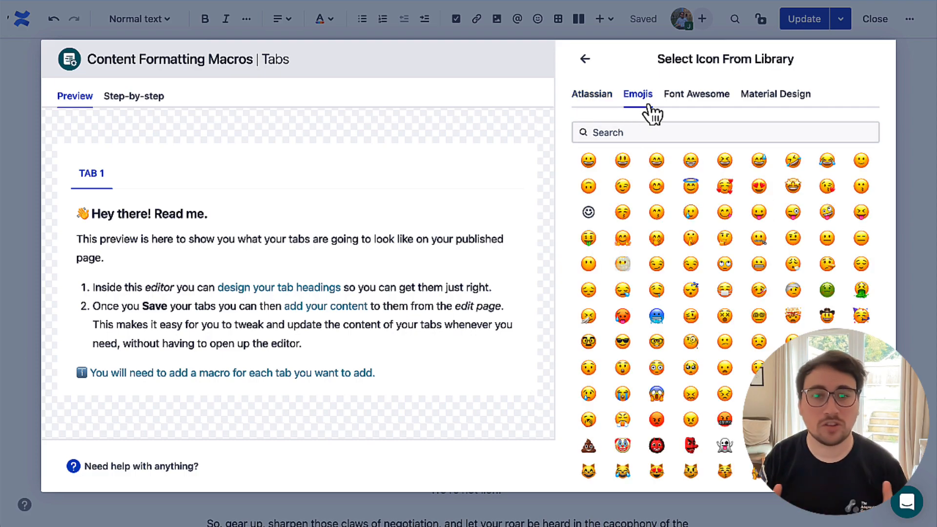
{"action": "left_click", "coordinate": [684, 101]}
{"action": "left_click", "coordinate": [768, 103]}
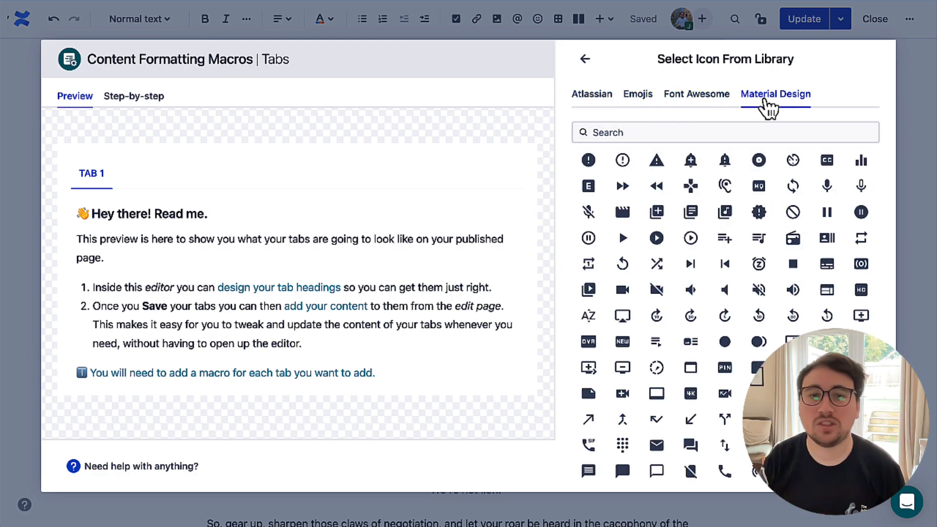
{"action": "scroll", "coordinate": [732, 261], "scroll_direction": "down", "scroll_amount": 15}
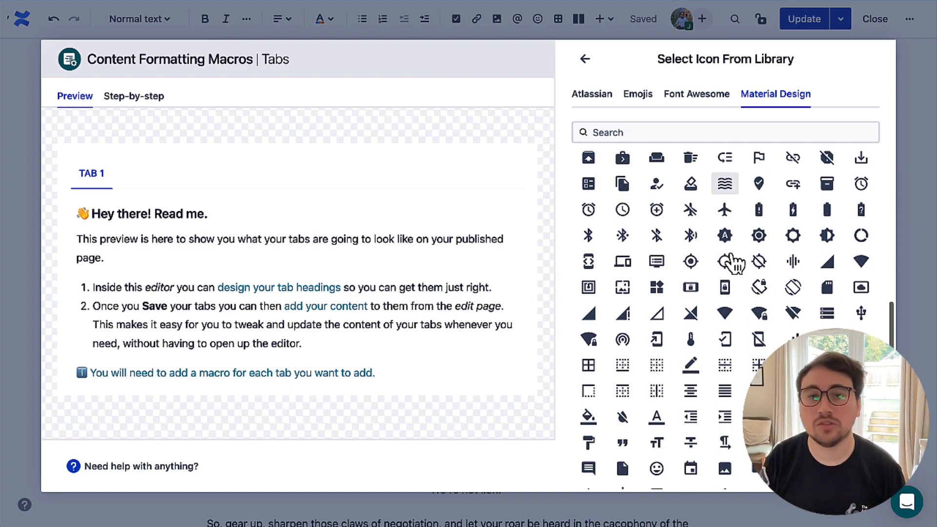
{"action": "scroll", "coordinate": [732, 261], "scroll_direction": "down", "scroll_amount": 10}
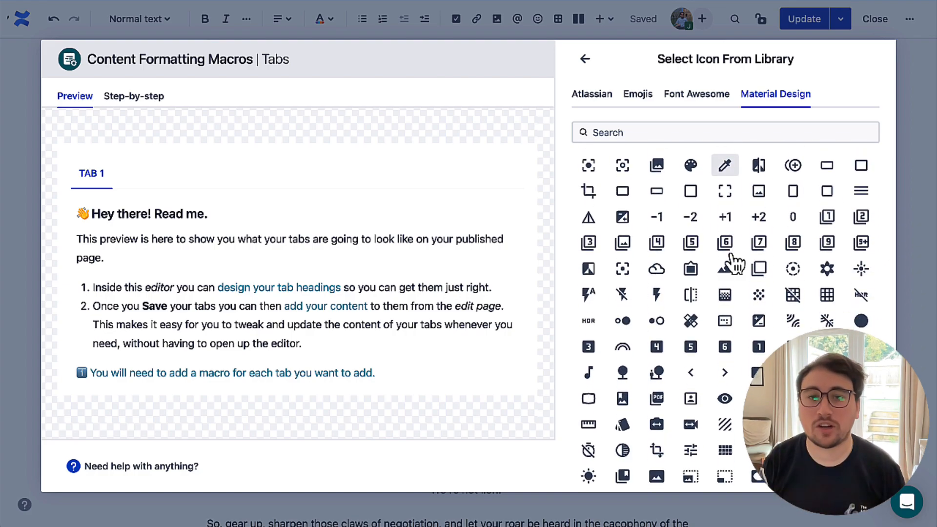
{"action": "left_click", "coordinate": [827, 218]}
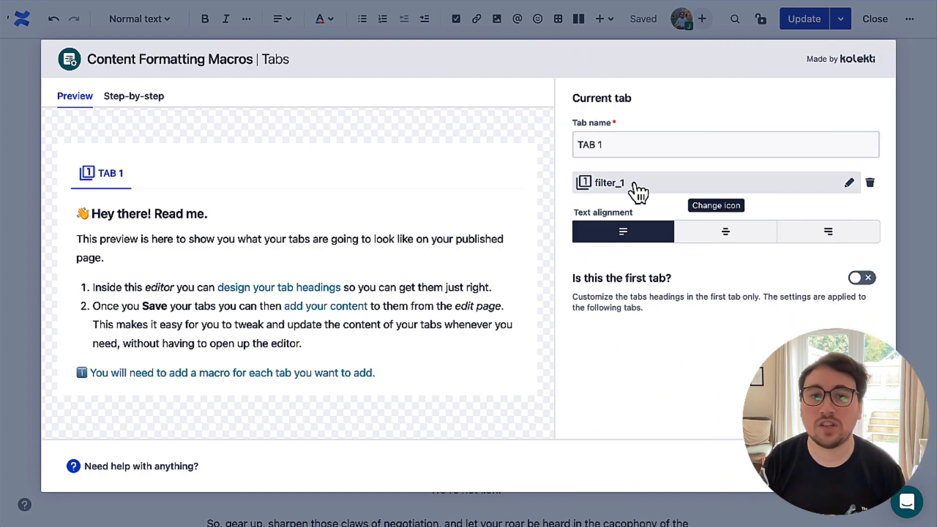
Mark TAB 1 as the first tab and set the header style to Filled.
{"action": "left_click", "coordinate": [862, 278]}
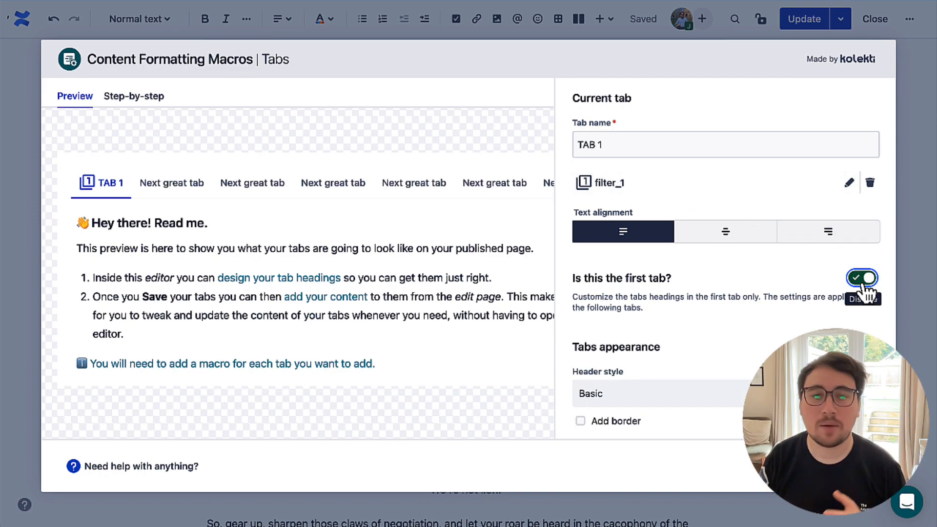
{"action": "scroll", "coordinate": [795, 318], "scroll_direction": "down", "scroll_amount": 5}
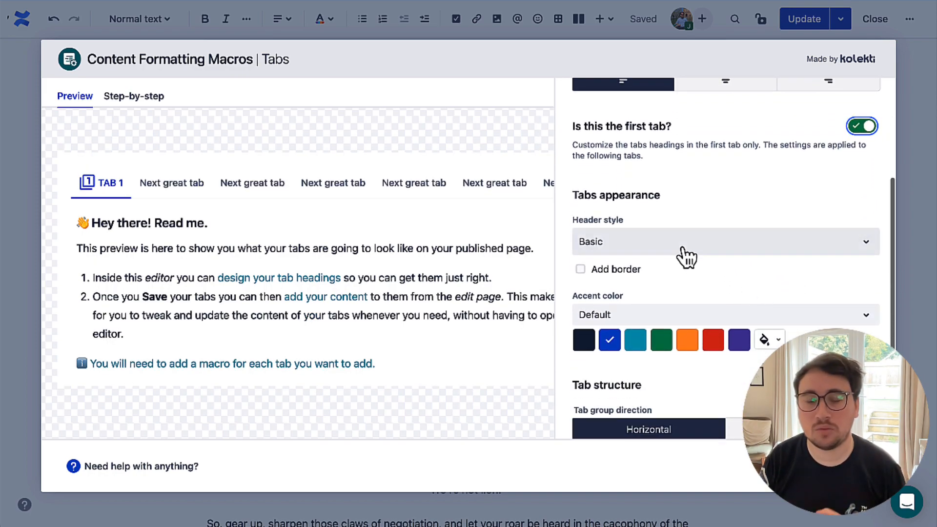
{"action": "left_click", "coordinate": [684, 247]}
{"action": "left_click", "coordinate": [672, 290]}
{"action": "scroll", "coordinate": [673, 292], "scroll_direction": "down", "scroll_amount": 1}
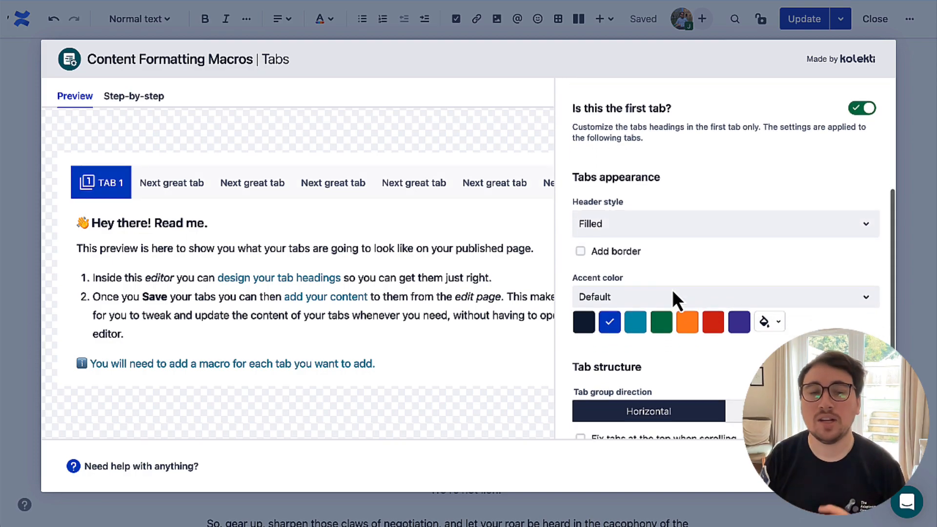
Set the tabs' accent color to the dark teal from the Recently used palette and add a border.
{"action": "left_click", "coordinate": [745, 275]}
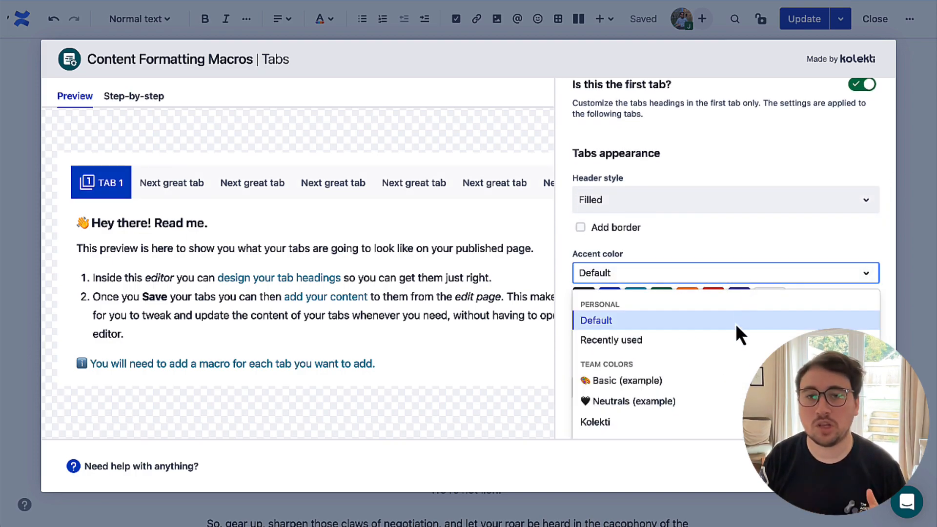
{"action": "left_click", "coordinate": [733, 339]}
{"action": "left_click", "coordinate": [585, 300]}
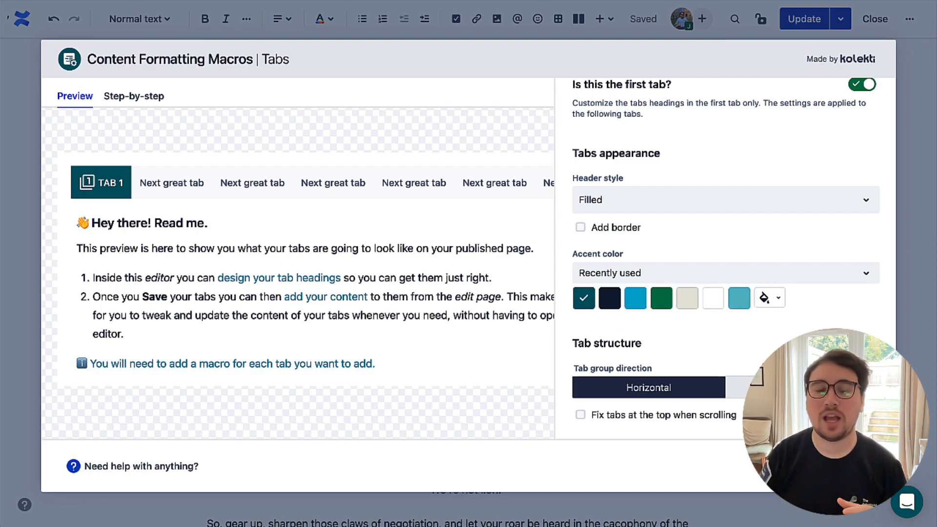
{"action": "left_click", "coordinate": [580, 228]}
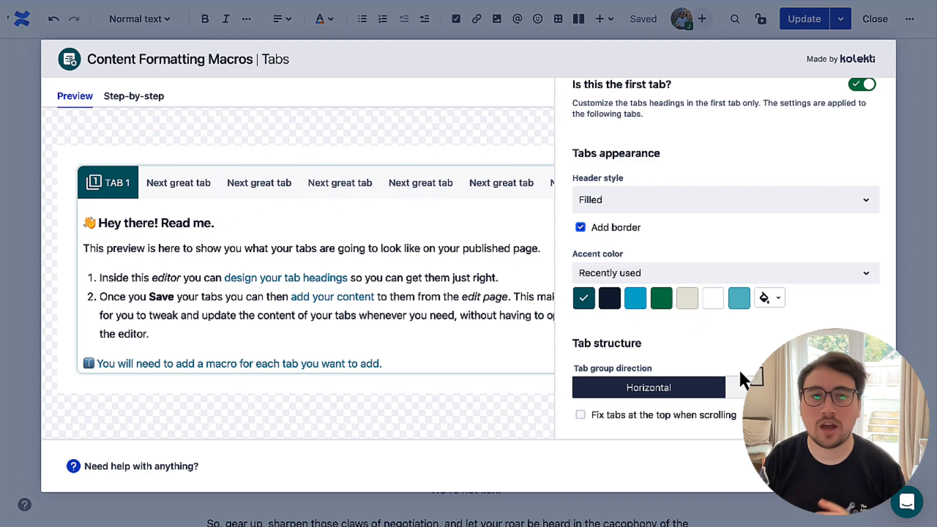
Compare the tab group directions, settle on vertical tabs, and save the Tabs macro.
{"action": "left_click", "coordinate": [739, 387]}
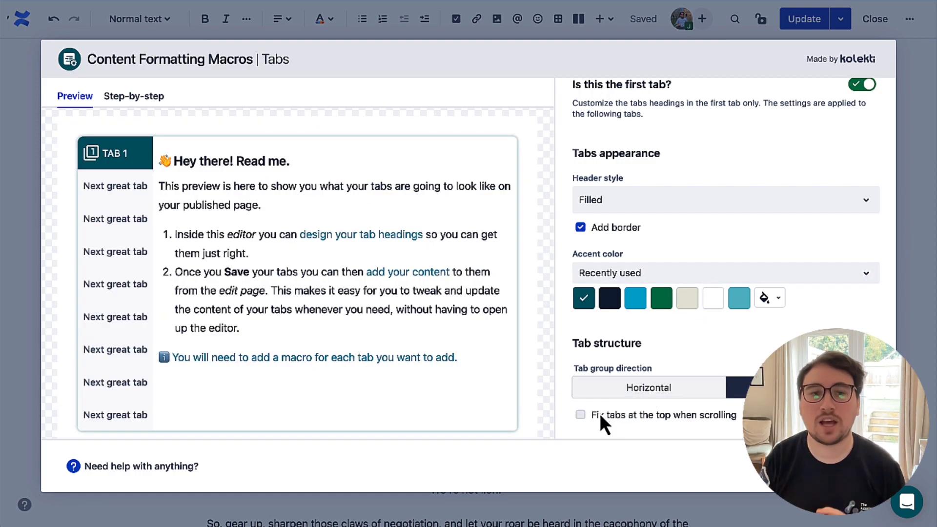
{"action": "left_click", "coordinate": [610, 391]}
{"action": "left_click", "coordinate": [580, 416]}
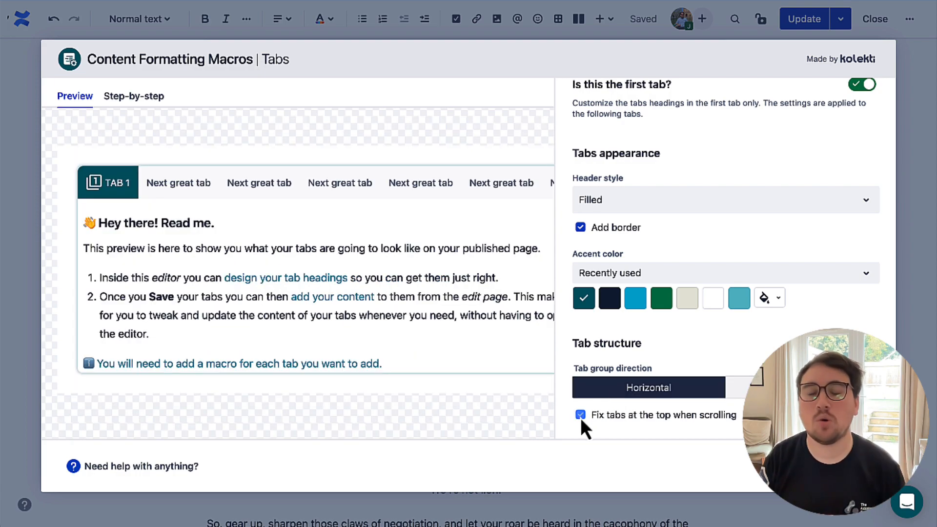
{"action": "left_click", "coordinate": [739, 387]}
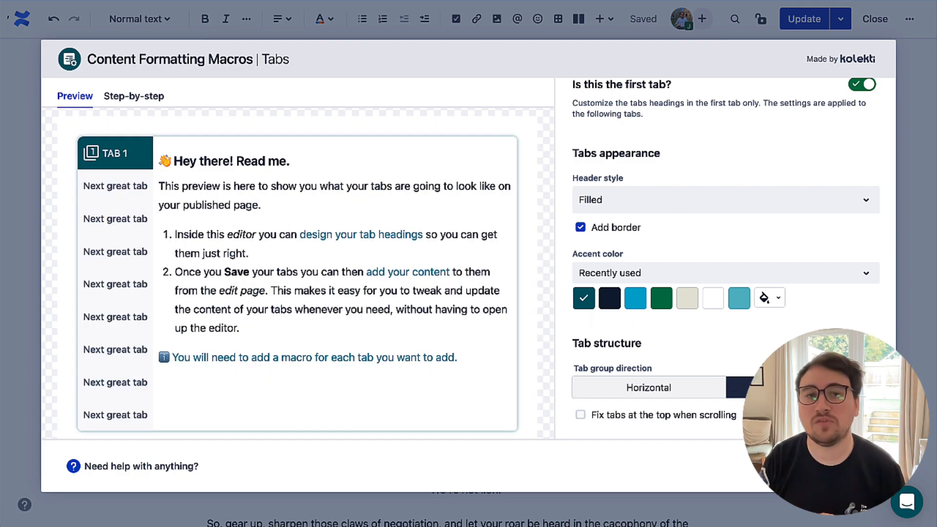
{"action": "left_click", "coordinate": [857, 466]}
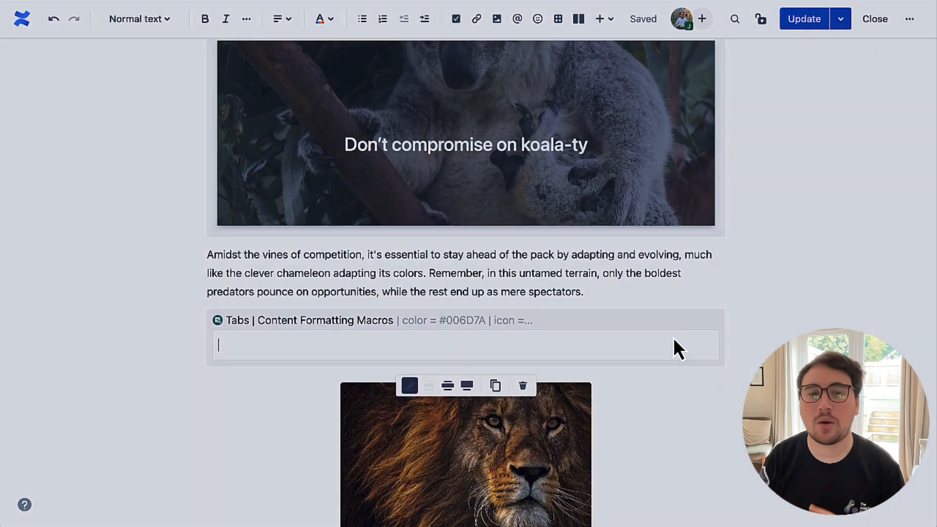
Move the paragraph starting "Amidst the vines of competition" into the empty Tabs macro.
{"action": "left_click_drag", "start_coordinate": [630, 291], "coordinate": [206, 254]}
{"action": "key", "text": "ctrl+x"}
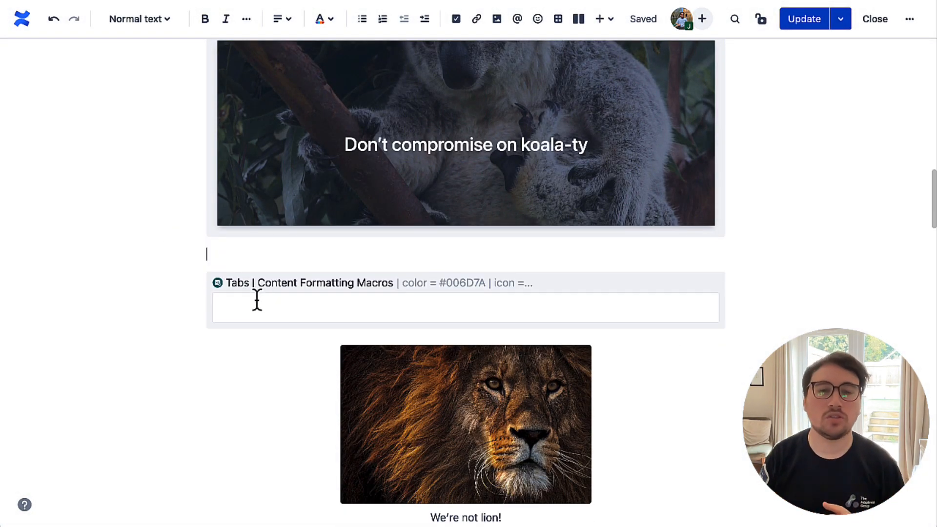
{"action": "left_click", "coordinate": [255, 300]}
{"action": "key", "text": "ctrl+v"}
{"action": "scroll", "coordinate": [234, 368], "scroll_direction": "down", "scroll_amount": 2}
Duplicate the filled Tabs macro directly below the original, above the lion image.
{"action": "left_click", "coordinate": [274, 241]}
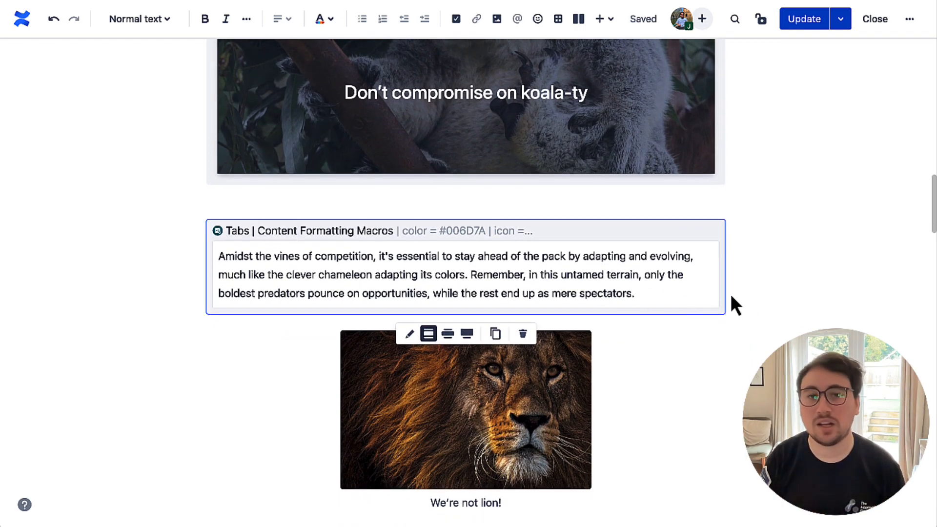
{"action": "key", "text": "ctrl+c"}
{"action": "key", "text": "Right"}
{"action": "key", "text": "Return"}
{"action": "key", "text": "ctrl+v"}
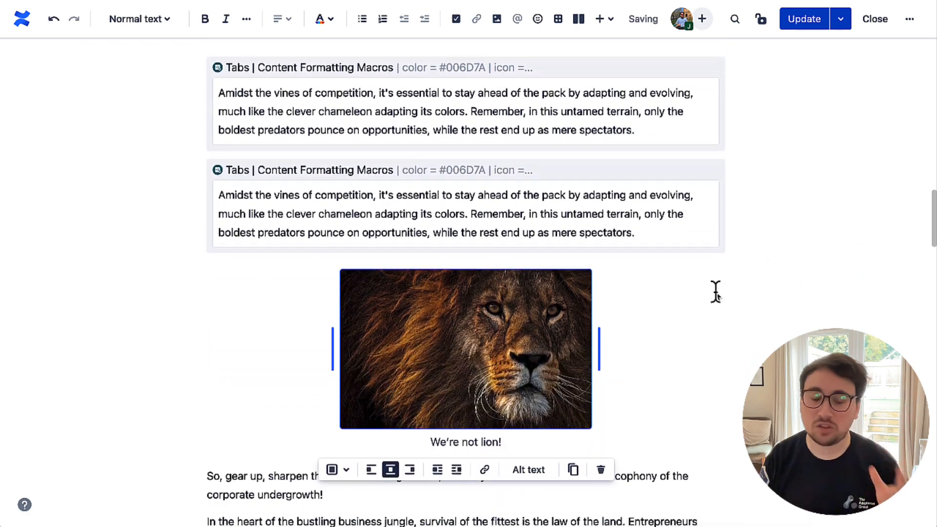
Turn off the first-tab setting of the duplicated Tabs macro and change its icon to filter_2 from the Material Design library.
{"action": "left_click", "coordinate": [535, 179]}
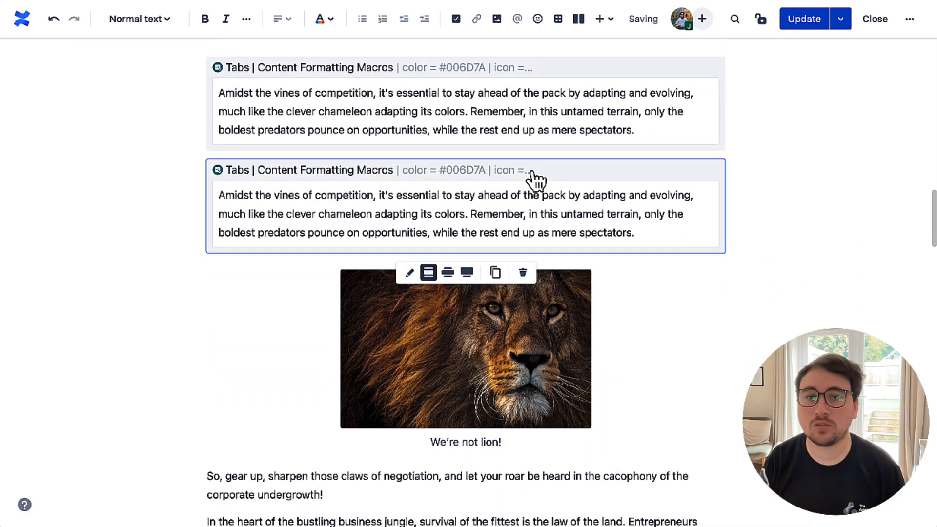
{"action": "left_click", "coordinate": [411, 272]}
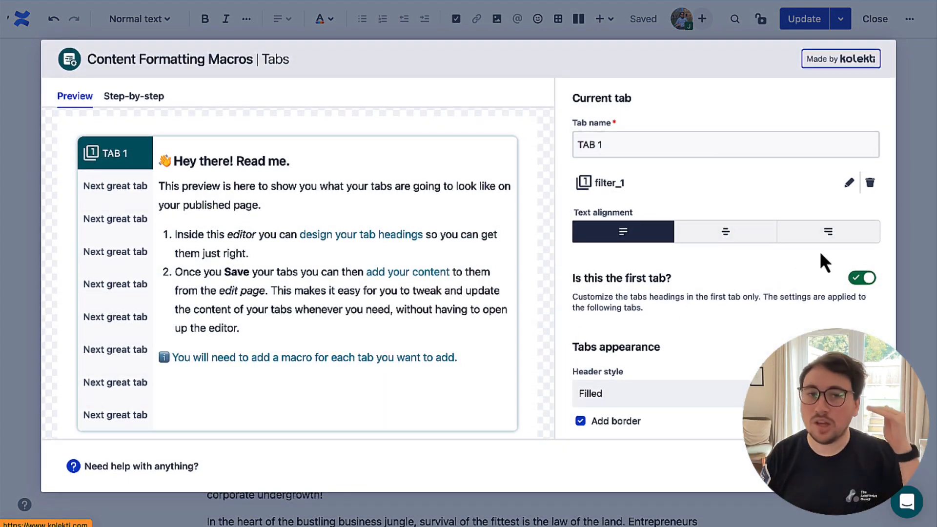
{"action": "left_click", "coordinate": [862, 278]}
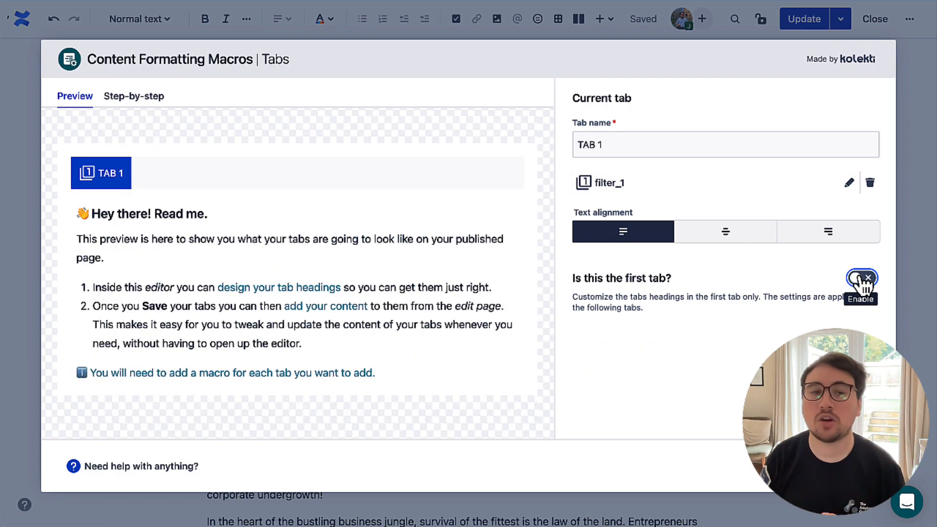
{"action": "left_click", "coordinate": [849, 182]}
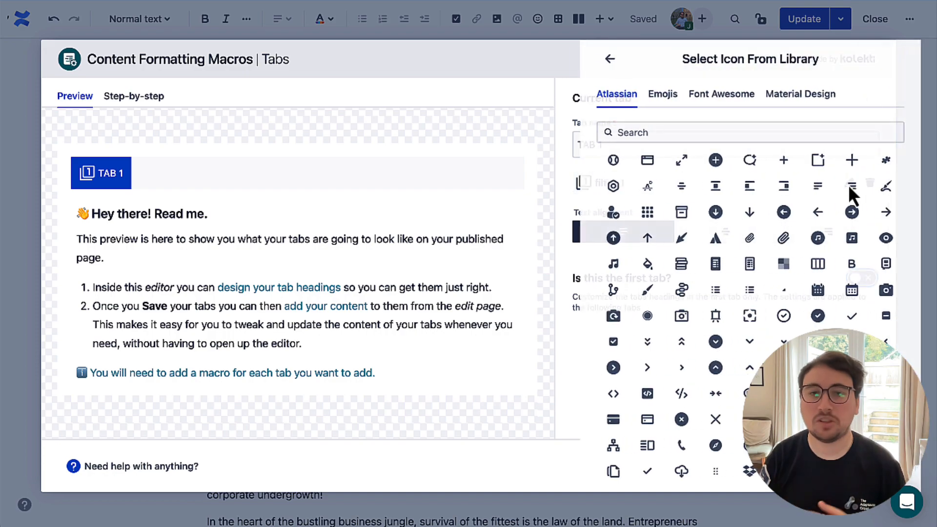
{"action": "left_click", "coordinate": [779, 98]}
{"action": "left_click", "coordinate": [695, 128]}
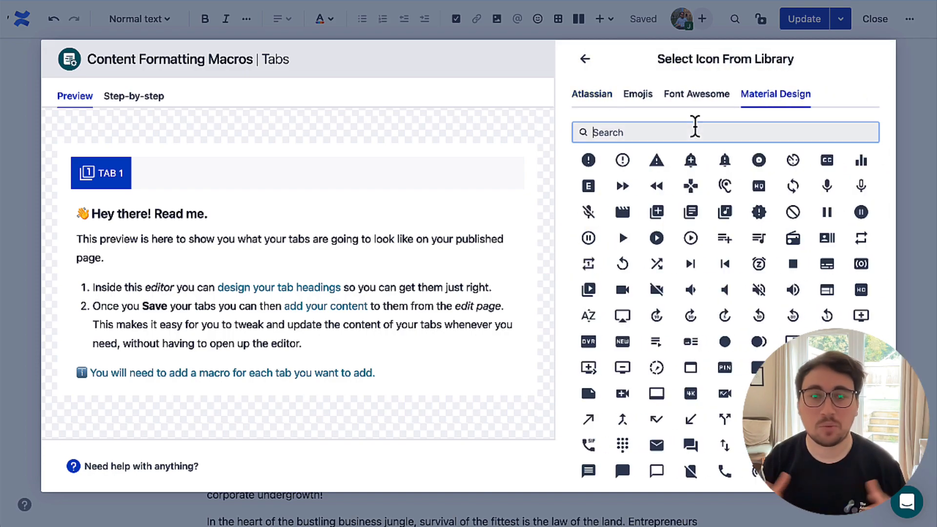
{"action": "type", "text": "FILTER"}
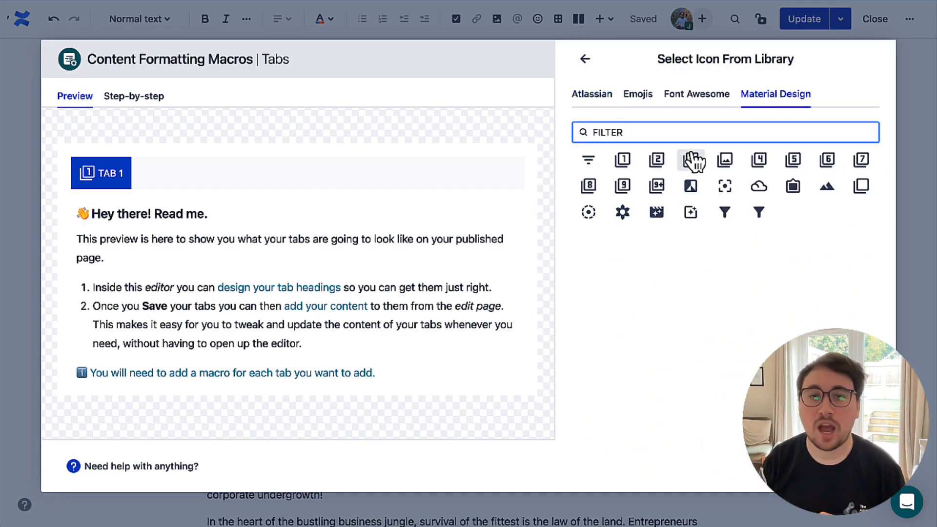
{"action": "left_click", "coordinate": [657, 161]}
Rename the duplicated tab to TAB 2 and save the macro.
{"action": "left_click", "coordinate": [632, 144]}
{"action": "key", "text": "BackSpace"}
{"action": "type", "text": "2"}
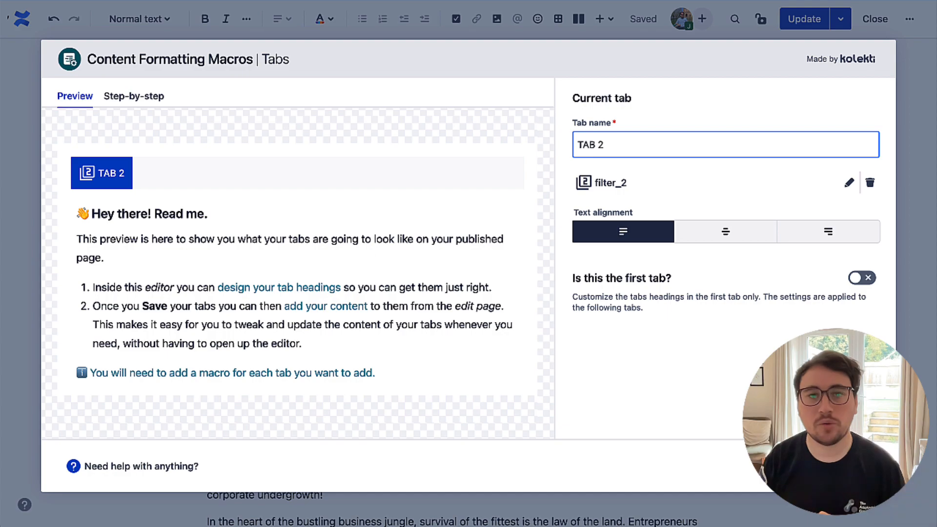
{"action": "left_click", "coordinate": [857, 466]}
Replace the second tab's text with the paragraph starting "So, gear up, sharpen those claws of negotiation", removing it from below the lion image.
{"action": "scroll", "coordinate": [539, 371], "scroll_direction": "down", "scroll_amount": 2}
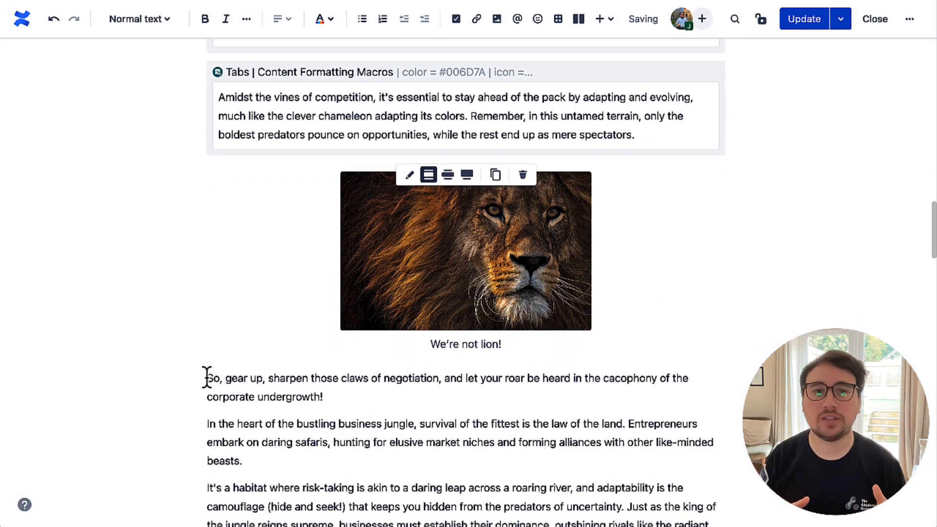
{"action": "left_click_drag", "start_coordinate": [207, 378], "coordinate": [318, 396]}
{"action": "key", "text": "BackSpace"}
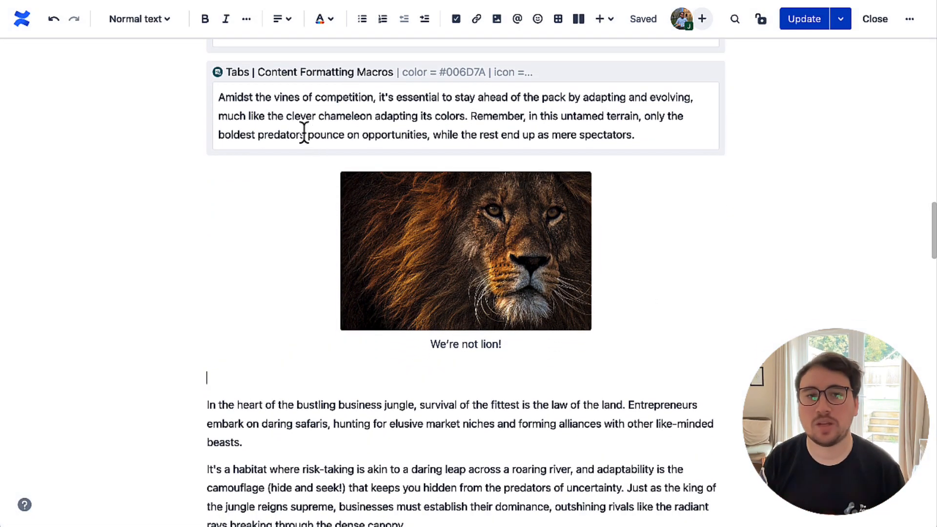
{"action": "triple_click", "coordinate": [290, 120]}
{"action": "key", "text": "ctrl+v"}
Move the captioned lion image into the second tab below its text and make it smaller.
{"action": "left_click", "coordinate": [410, 220]}
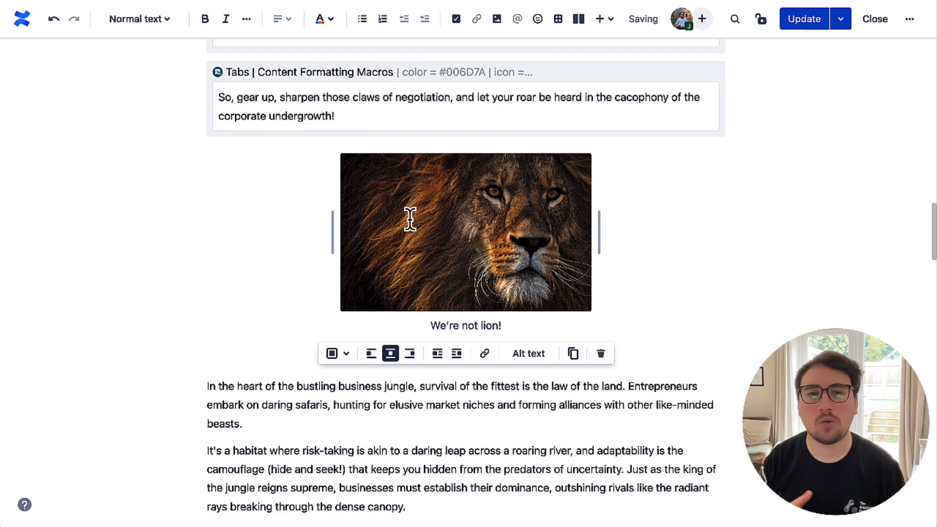
{"action": "key", "text": "BackSpace"}
{"action": "key", "text": "ctrl+z"}
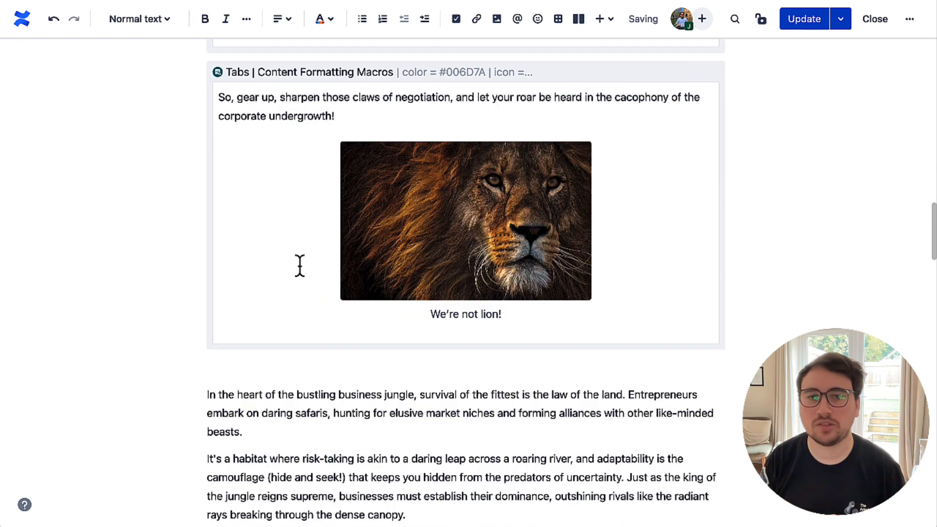
{"action": "left_click", "coordinate": [471, 229]}
{"action": "left_click_drag", "start_coordinate": [594, 222], "coordinate": [550, 221]}
Insert a new Tabs macro on the empty line below the second tab and name it TAB 3.
{"action": "scroll", "coordinate": [192, 328], "scroll_direction": "down", "scroll_amount": 2}
{"action": "left_click", "coordinate": [257, 291]}
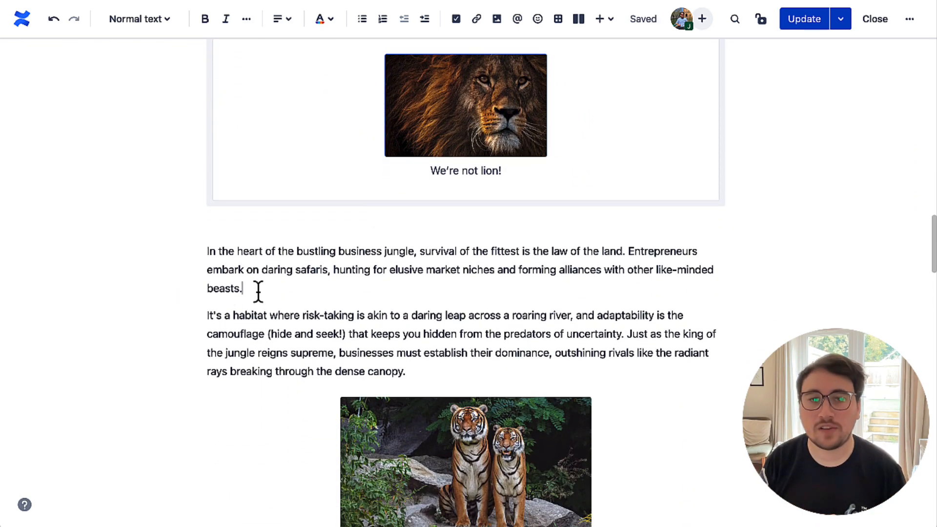
{"action": "scroll", "coordinate": [258, 258], "scroll_direction": "up", "scroll_amount": 3}
{"action": "left_click", "coordinate": [251, 148]}
{"action": "left_click", "coordinate": [220, 383]}
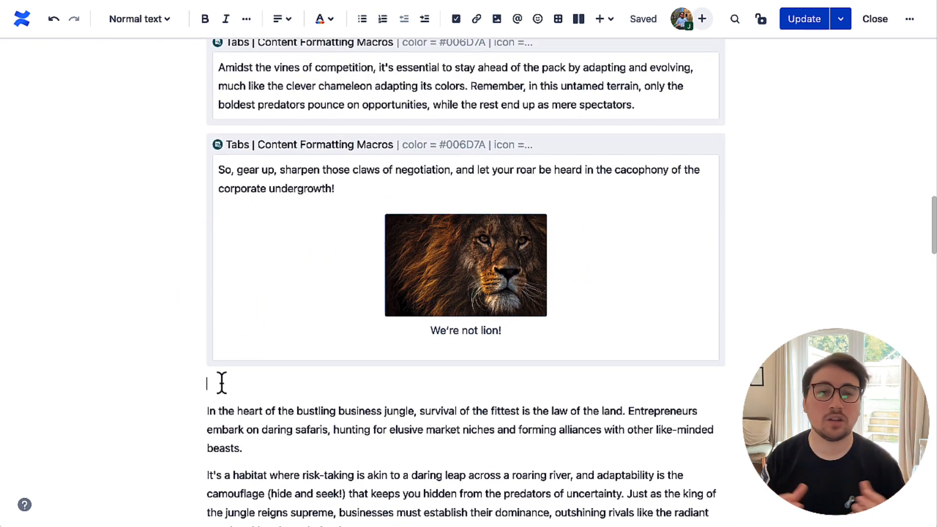
{"action": "type", "text": "/TAB"}
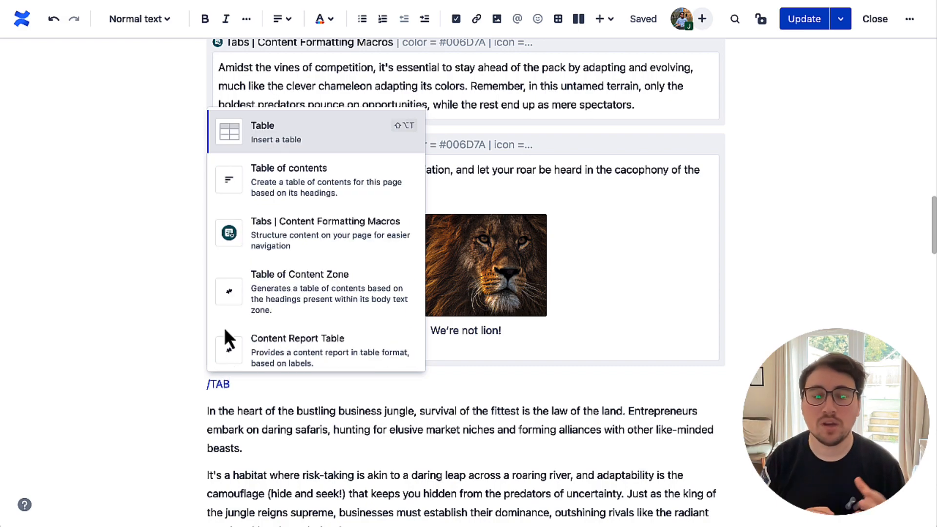
{"action": "left_click", "coordinate": [282, 210]}
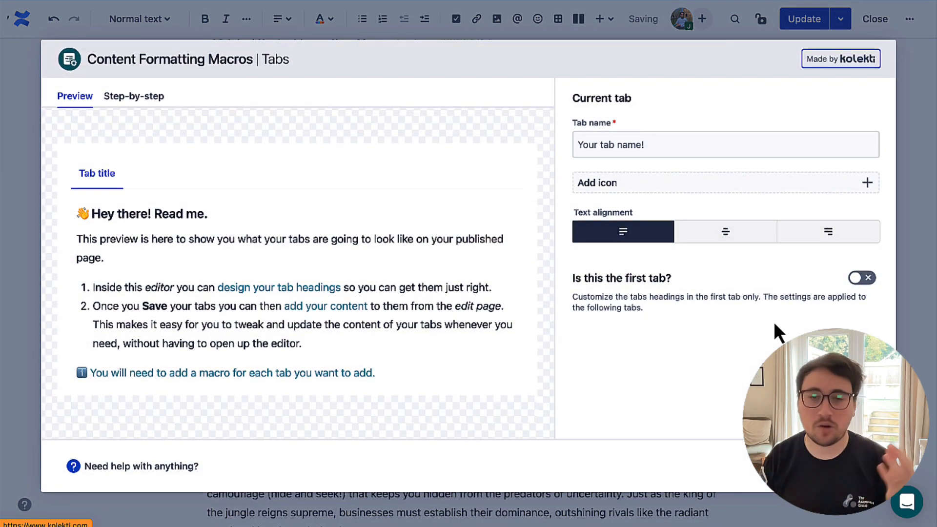
{"action": "left_click", "coordinate": [628, 147]}
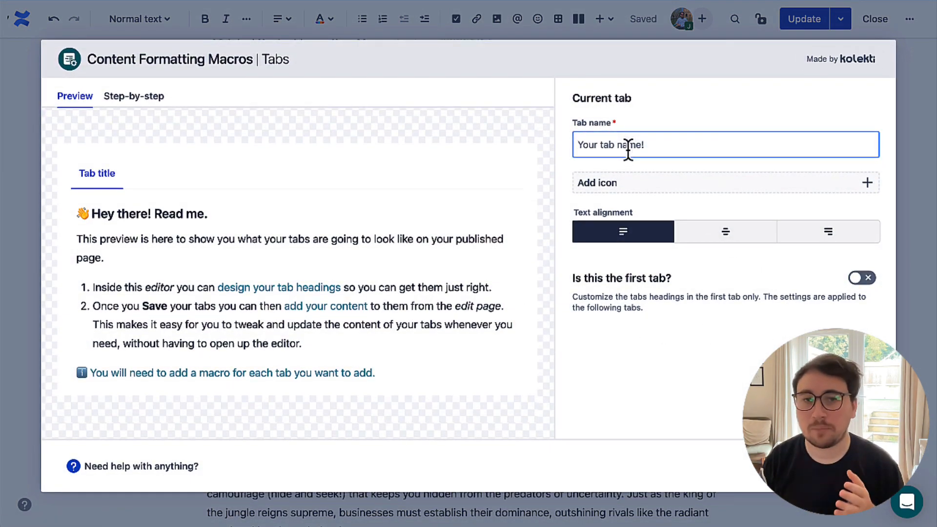
{"action": "type", "text": "tab 3"}
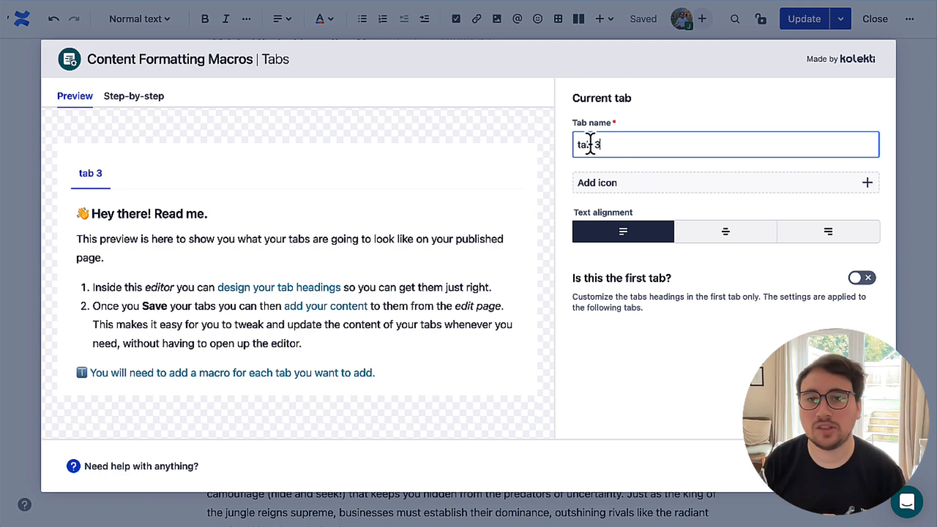
{"action": "type", "text": "TAB"}
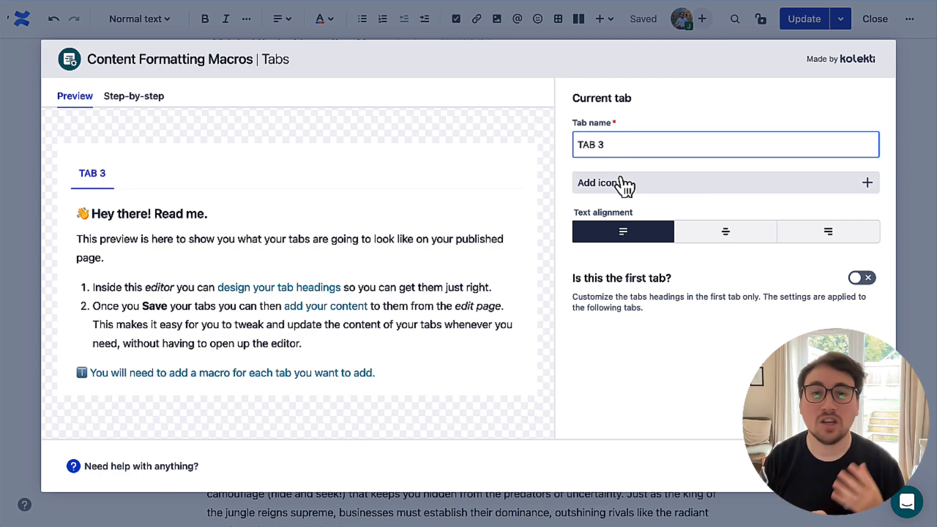
Add the filter_3 icon from the Material Design library to TAB 3 and save the macro.
{"action": "left_click", "coordinate": [619, 183]}
{"action": "left_click", "coordinate": [756, 100]}
{"action": "left_click", "coordinate": [728, 131]}
{"action": "type", "text": "FILTER"}
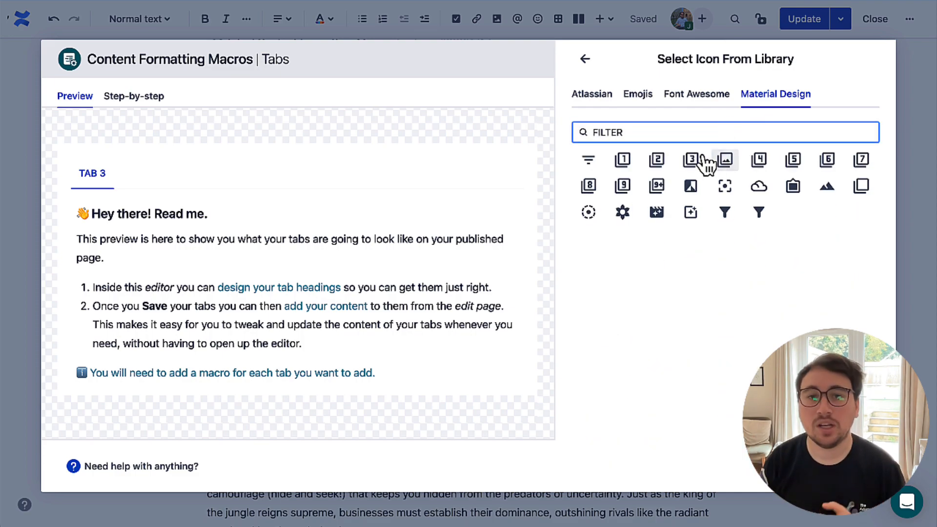
{"action": "left_click", "coordinate": [690, 160]}
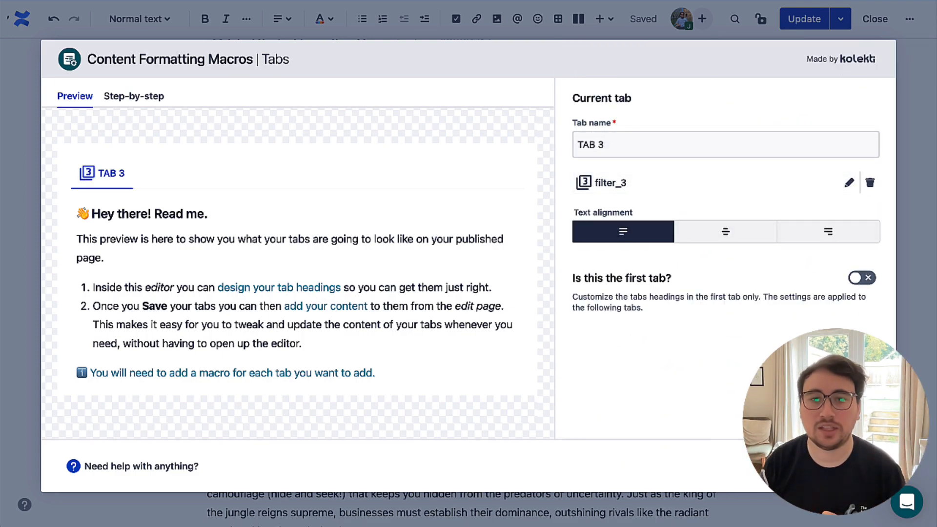
{"action": "left_click", "coordinate": [859, 466]}
Move the paragraph starting "In the heart of the bustling business jungle" into the third tab.
{"action": "scroll", "coordinate": [466, 283], "scroll_direction": "down", "scroll_amount": 3}
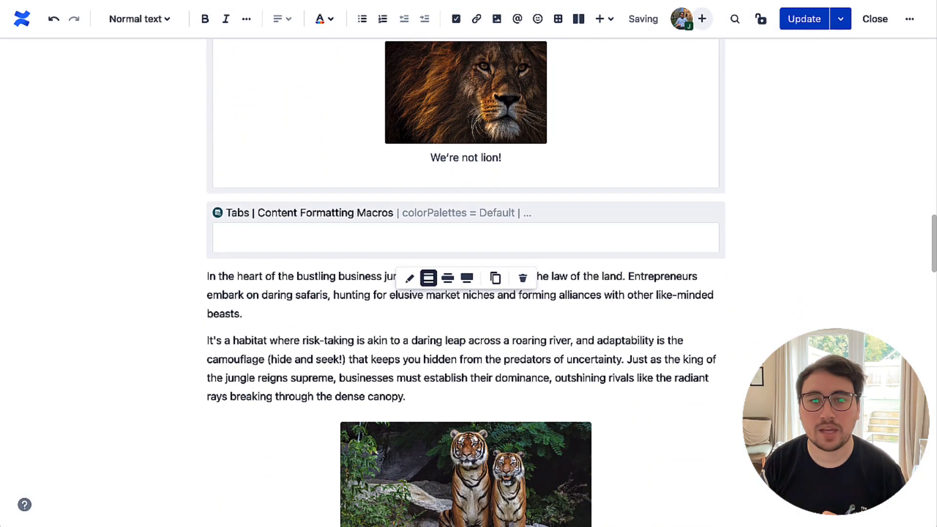
{"action": "scroll", "coordinate": [575, 389], "scroll_direction": "down", "scroll_amount": 2}
{"action": "left_click_drag", "start_coordinate": [255, 236], "coordinate": [198, 205]}
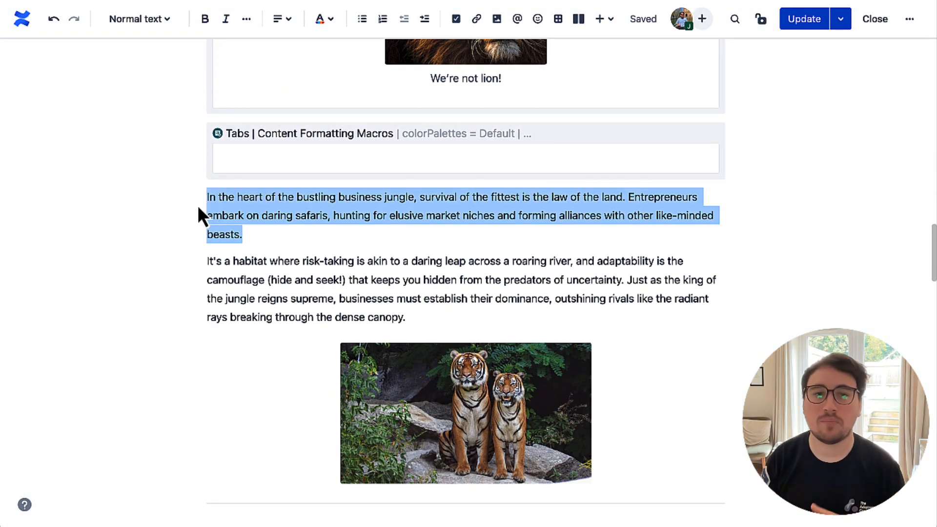
{"action": "key", "text": "ctrl+x"}
{"action": "left_click", "coordinate": [259, 159]}
{"action": "key", "text": "ctrl+v"}
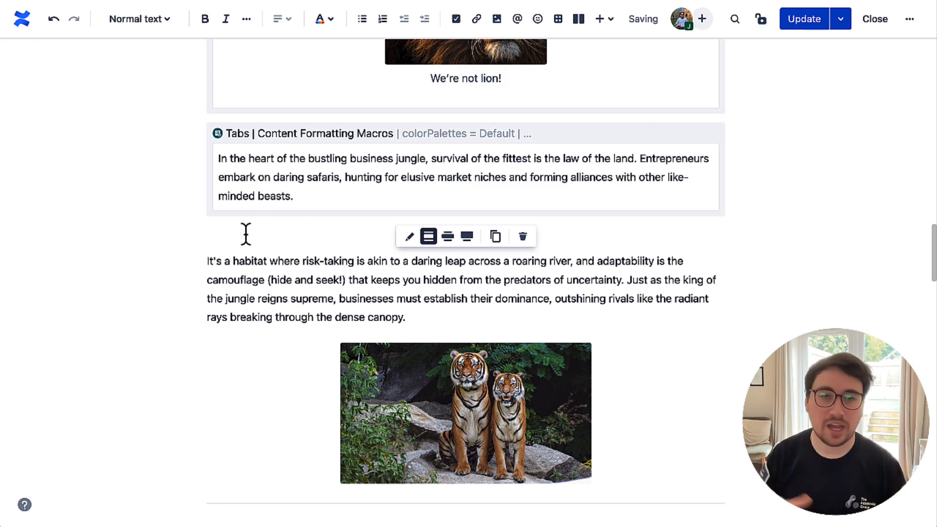
Insert a new Tabs macro on the empty line below the third tab and name it TAB 4.
{"action": "left_click", "coordinate": [245, 234]}
{"action": "type", "text": "/TAB"}
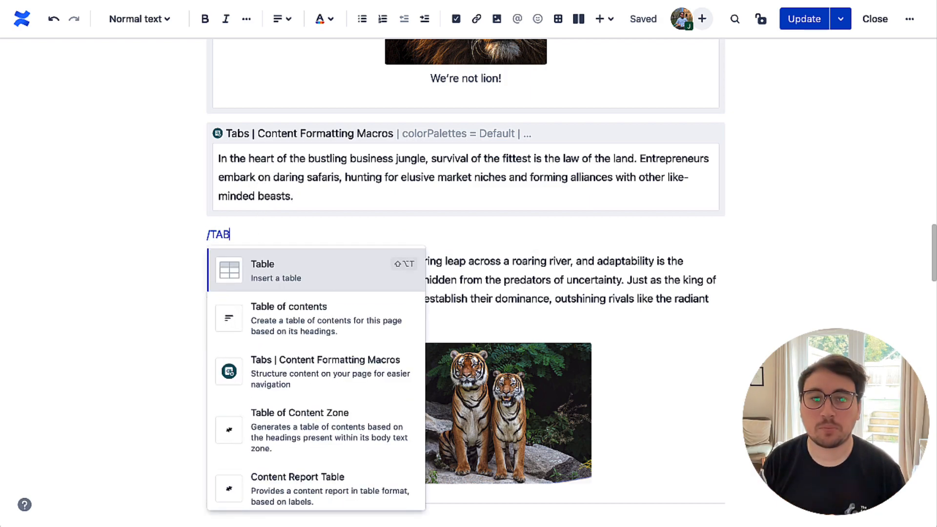
{"action": "key", "text": "BackSpace"}
{"action": "key", "text": "BackSpace"}
{"action": "key", "text": "BackSpace"}
{"action": "key", "text": "BackSpace"}
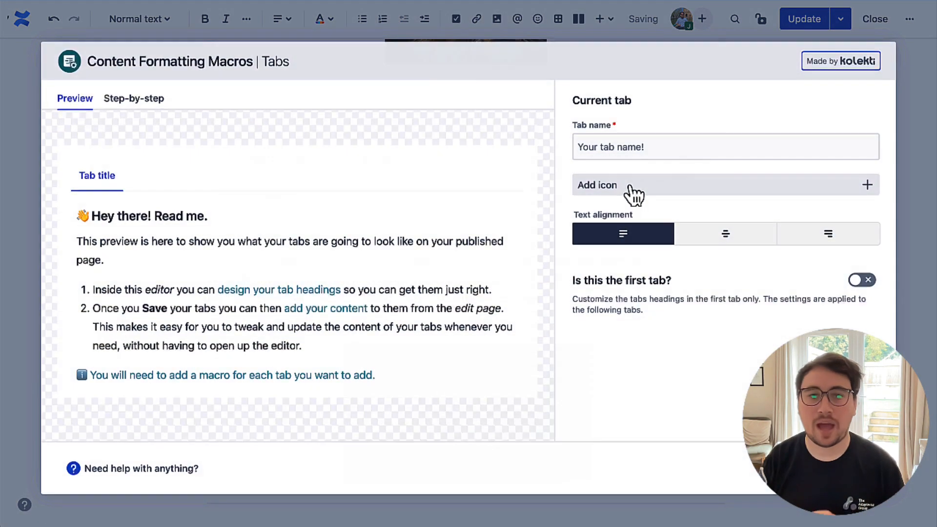
{"action": "left_click", "coordinate": [614, 142]}
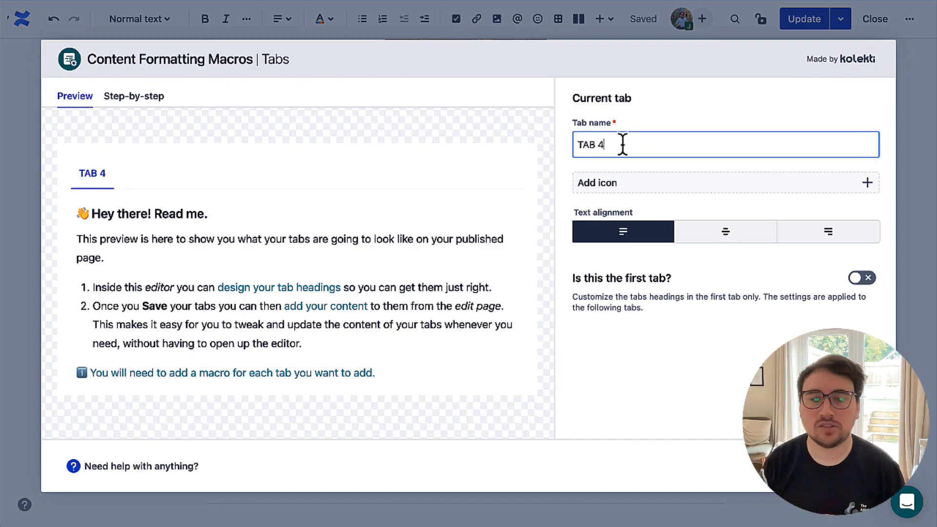
Add the filter icon with the number 4 from the Material Design library to TAB 4 and save the macro.
{"action": "left_click", "coordinate": [870, 186]}
{"action": "left_click", "coordinate": [763, 98]}
{"action": "left_click", "coordinate": [730, 131]}
{"action": "type", "text": "FILTER"}
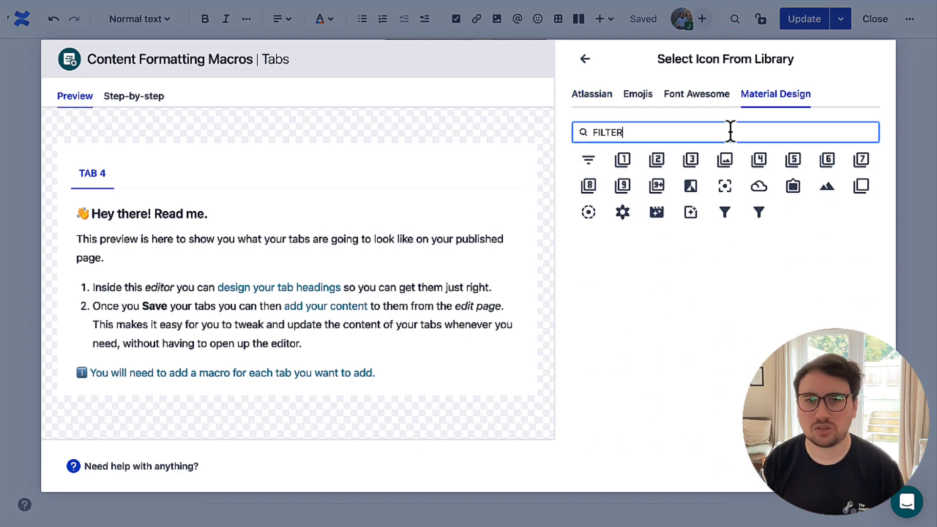
{"action": "left_click", "coordinate": [759, 160]}
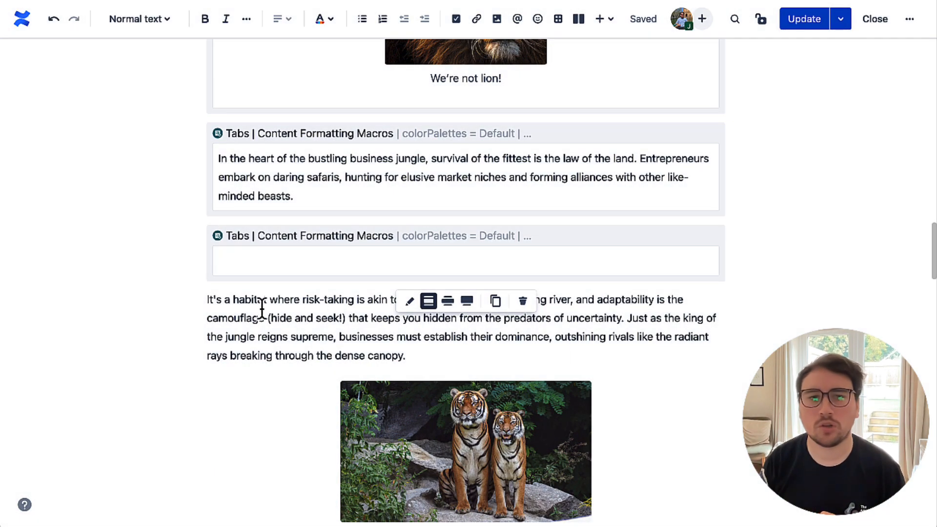
Move the paragraph starting "It's a habitat where risk-taking" into the fourth tab.
{"action": "triple_click", "coordinate": [253, 308]}
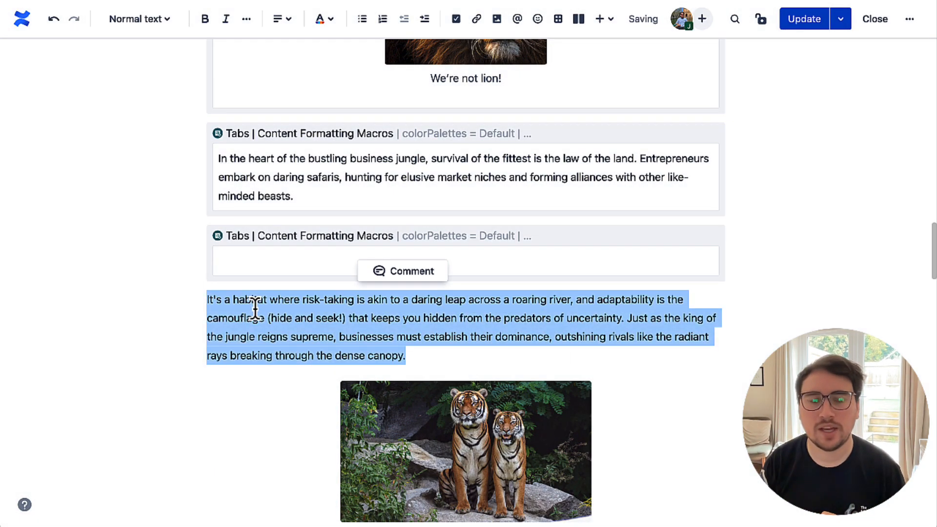
{"action": "key", "text": "ctrl+x"}
{"action": "left_click", "coordinate": [272, 261]}
{"action": "key", "text": "ctrl+v"}
Insert another Tabs macro on the empty line below the fourth tab and name it TAB.
{"action": "left_click", "coordinate": [298, 346]}
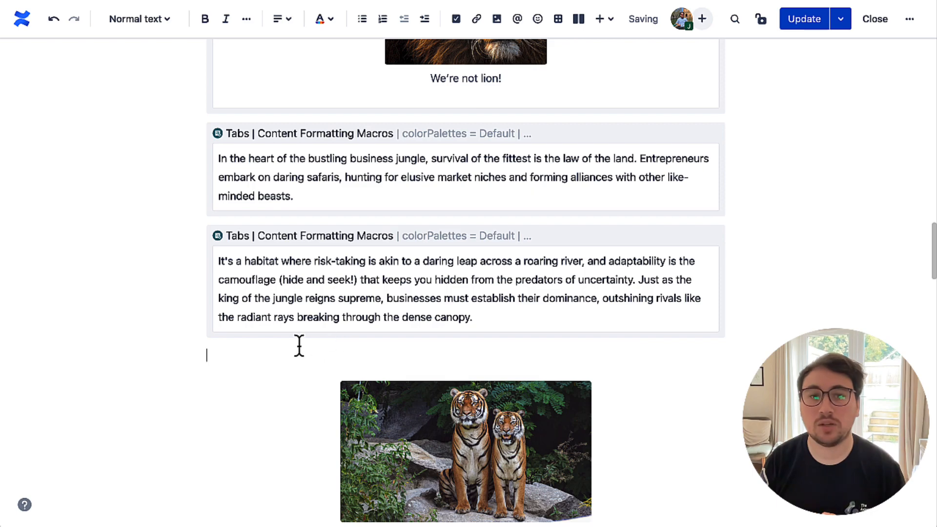
{"action": "type", "text": "/TAB"}
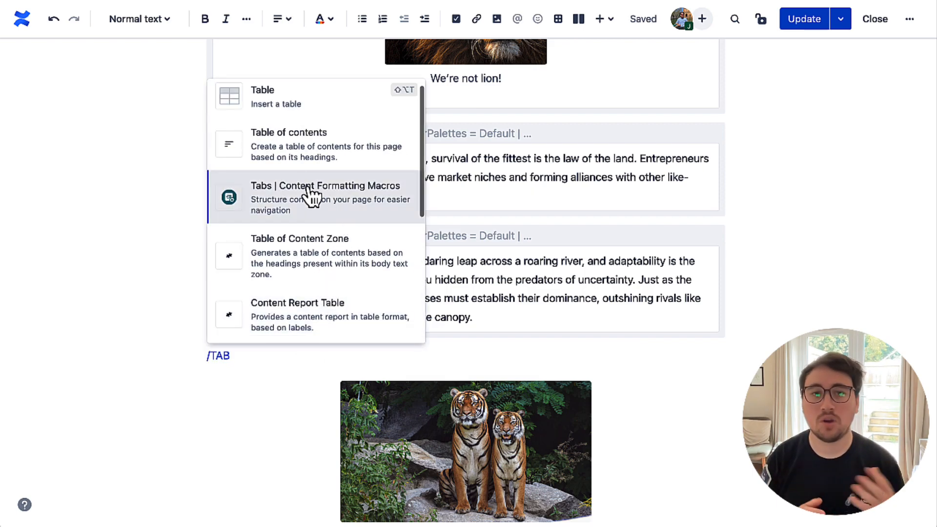
{"action": "left_click", "coordinate": [298, 197]}
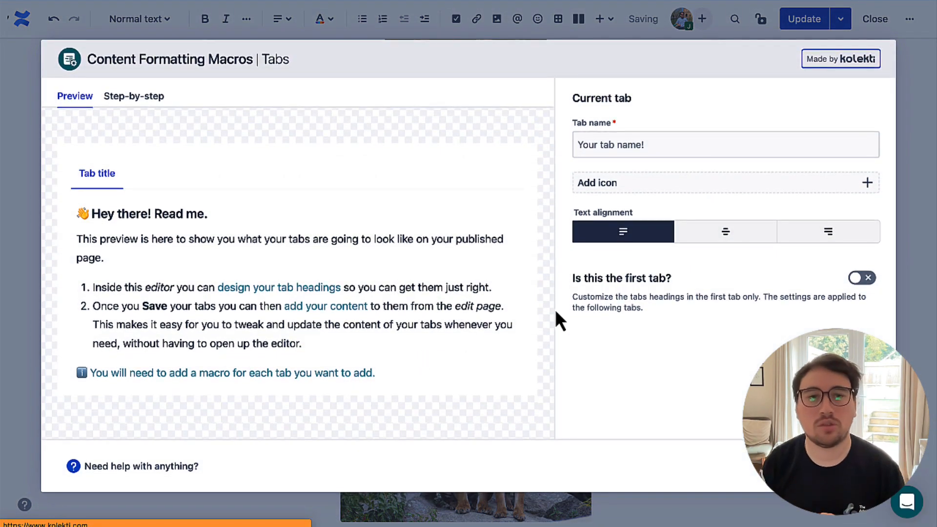
{"action": "left_click", "coordinate": [578, 142]}
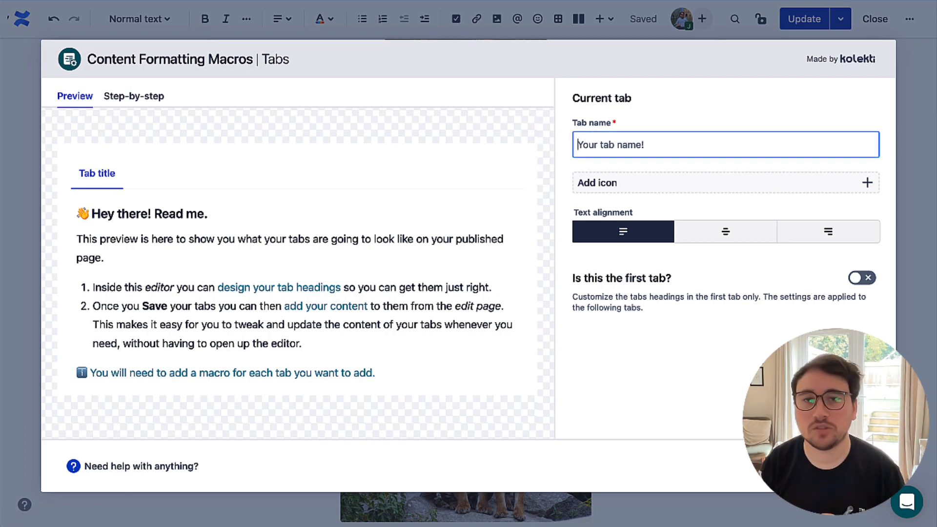
{"action": "type", "text": "TAB"}
Give the new tab the plain picture-style "filter" icon from the Material Design library and save the macro.
{"action": "left_click", "coordinate": [690, 183]}
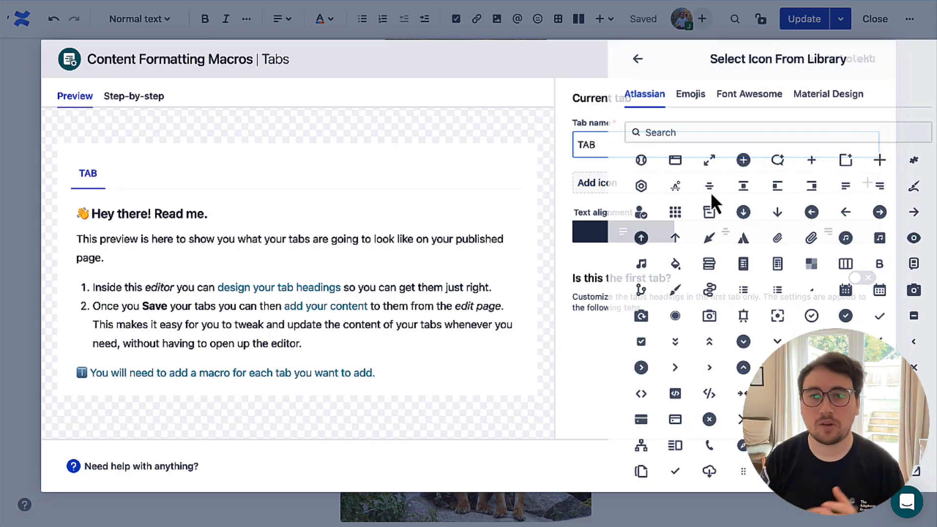
{"action": "left_click", "coordinate": [774, 94]}
{"action": "left_click", "coordinate": [709, 128]}
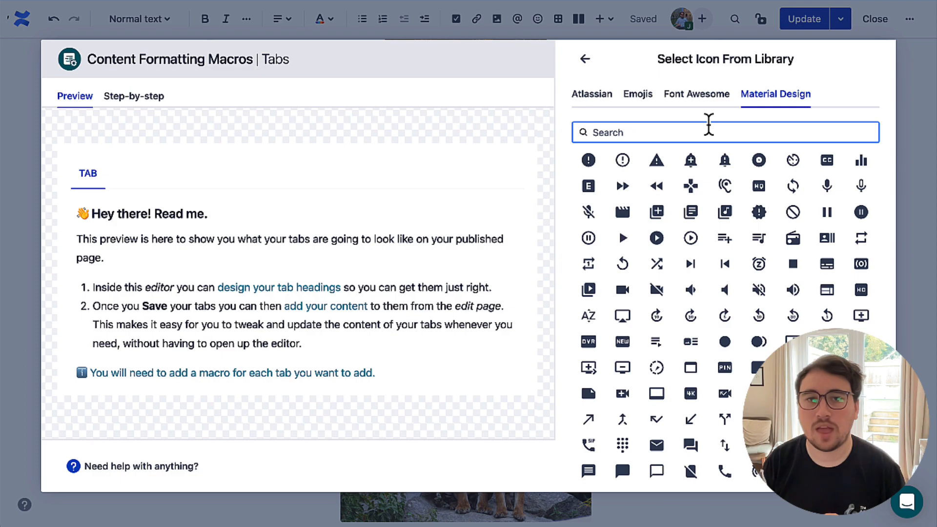
{"action": "type", "text": "FILTER"}
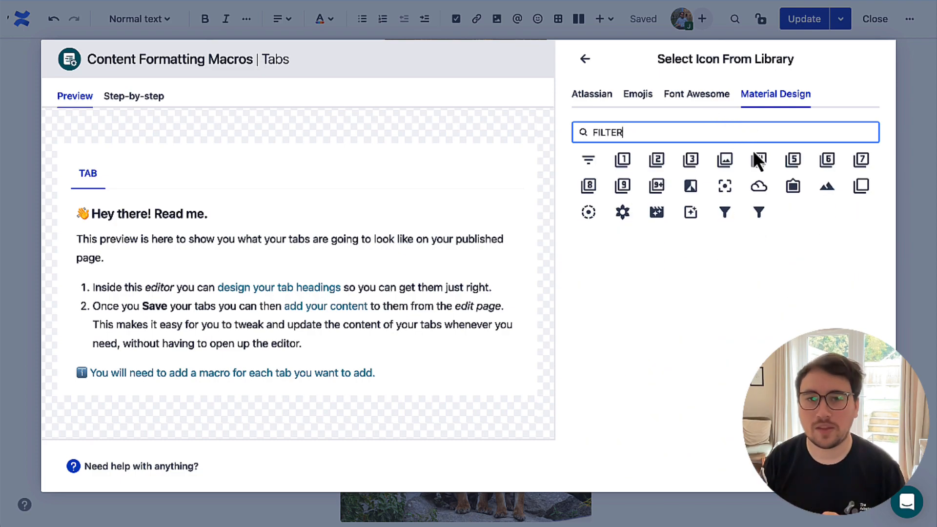
{"action": "left_click", "coordinate": [725, 161]}
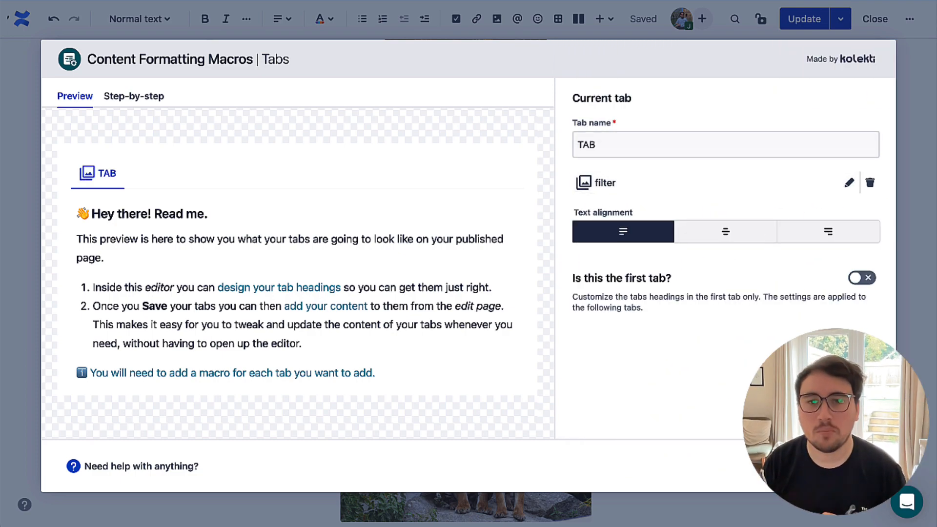
{"action": "left_click", "coordinate": [854, 466]}
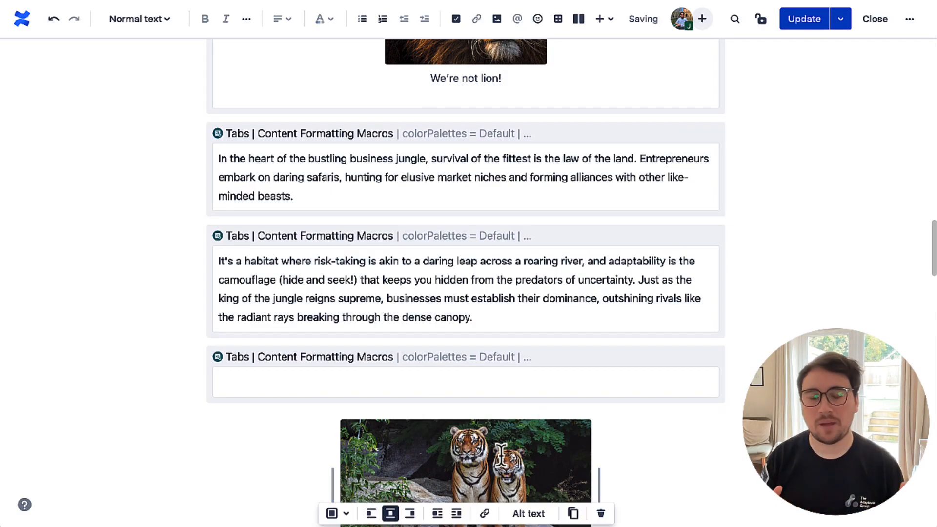
Move the image of the two tigers into the empty last tab.
{"action": "scroll", "coordinate": [501, 456], "scroll_direction": "down", "scroll_amount": 4}
{"action": "key", "text": "super+x"}
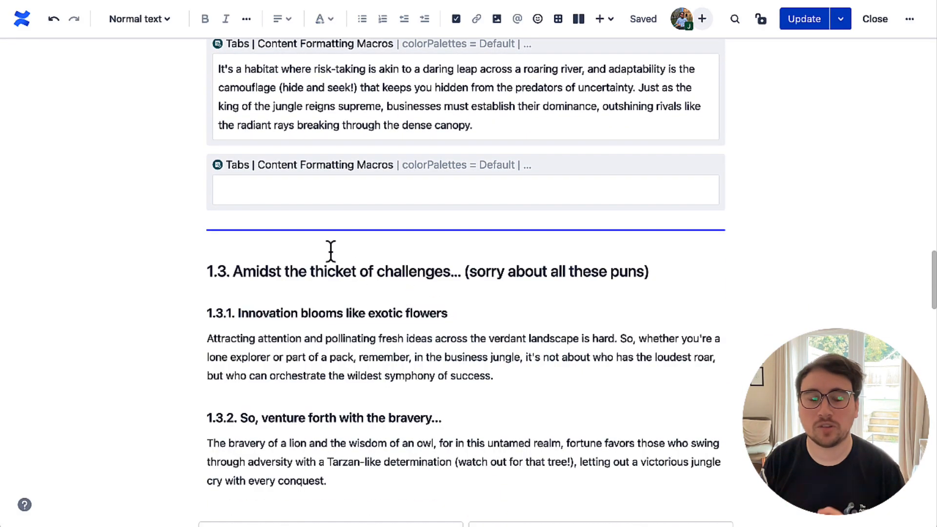
{"action": "left_click", "coordinate": [270, 193]}
{"action": "key", "text": "super+v"}
Insert a Tooltip macro after "challenges..." in heading 1.3 with the text "(sorry about all these puns)" and save it.
{"action": "scroll", "coordinate": [150, 293], "scroll_direction": "down", "scroll_amount": 4}
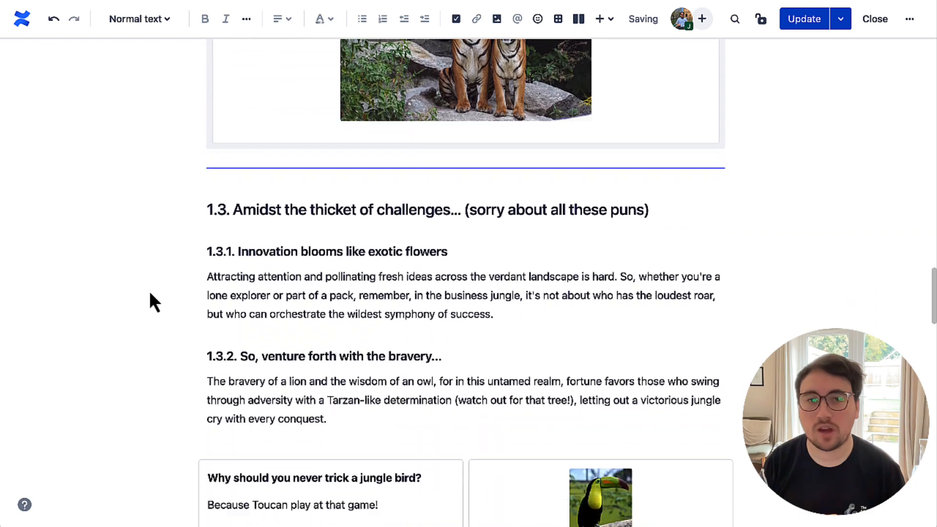
{"action": "left_click_drag", "start_coordinate": [465, 209], "coordinate": [679, 207]}
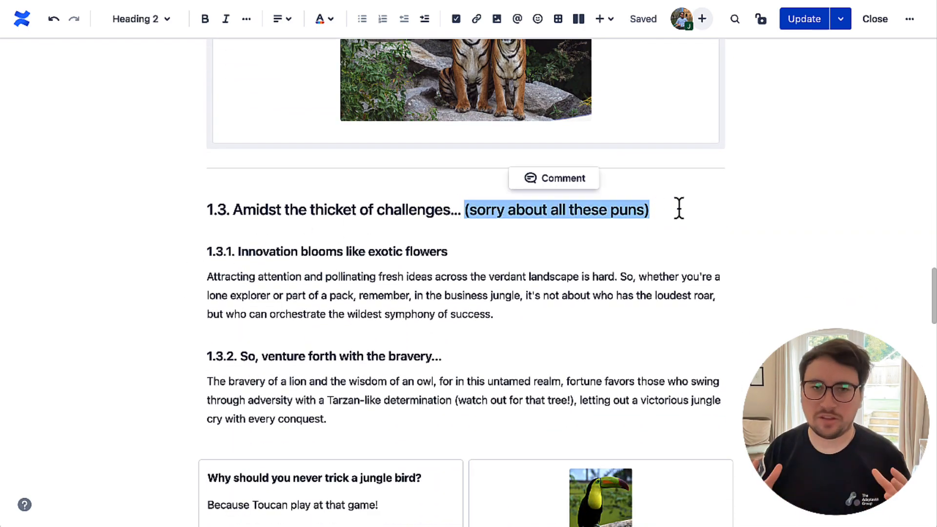
{"action": "left_click", "coordinate": [464, 211]}
{"action": "type", "text": "/too"}
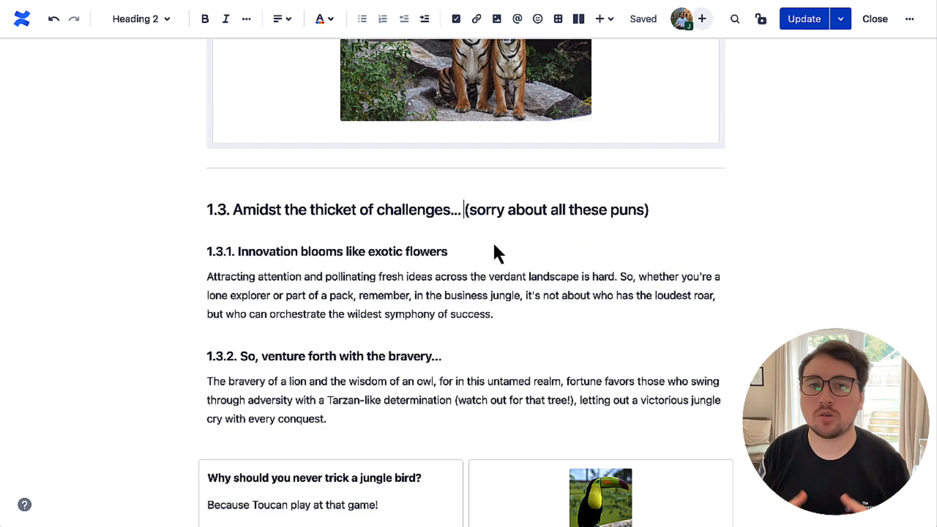
{"action": "left_click", "coordinate": [493, 244]}
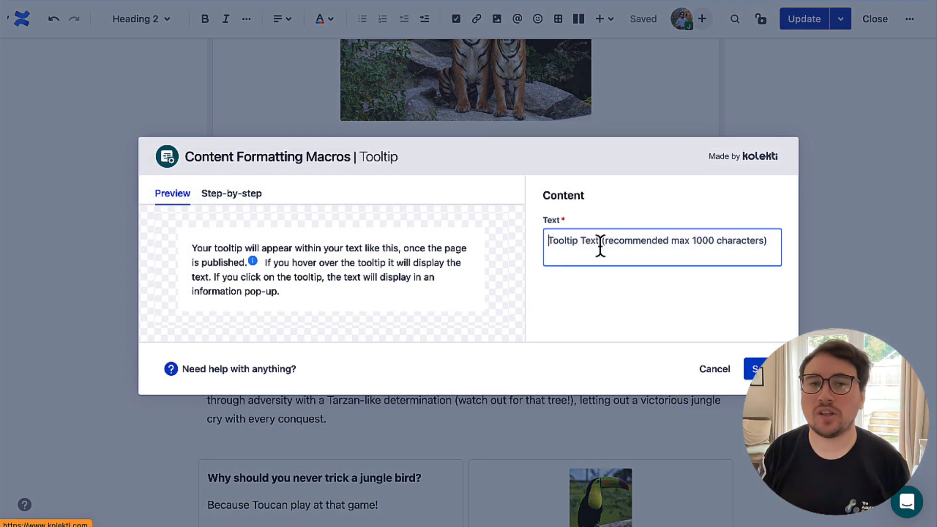
{"action": "key", "text": "ctrl+v"}
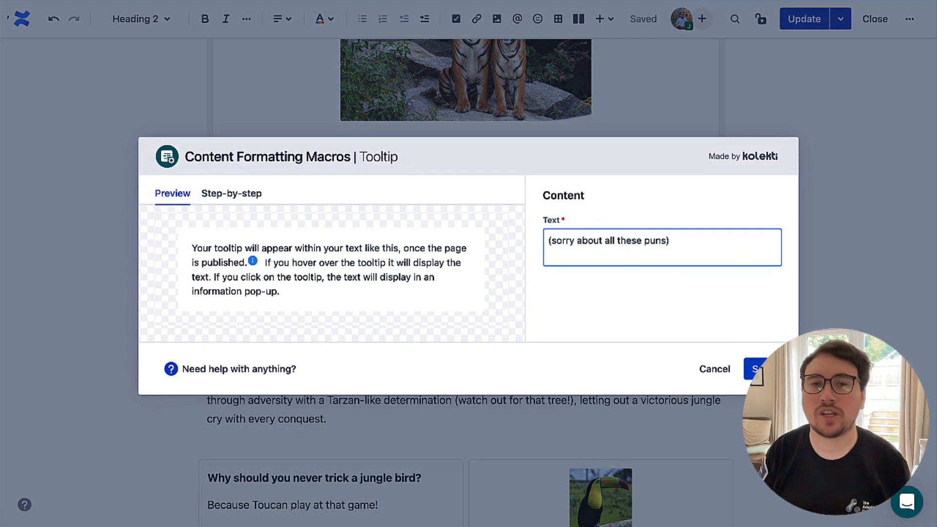
{"action": "left_click", "coordinate": [758, 369]}
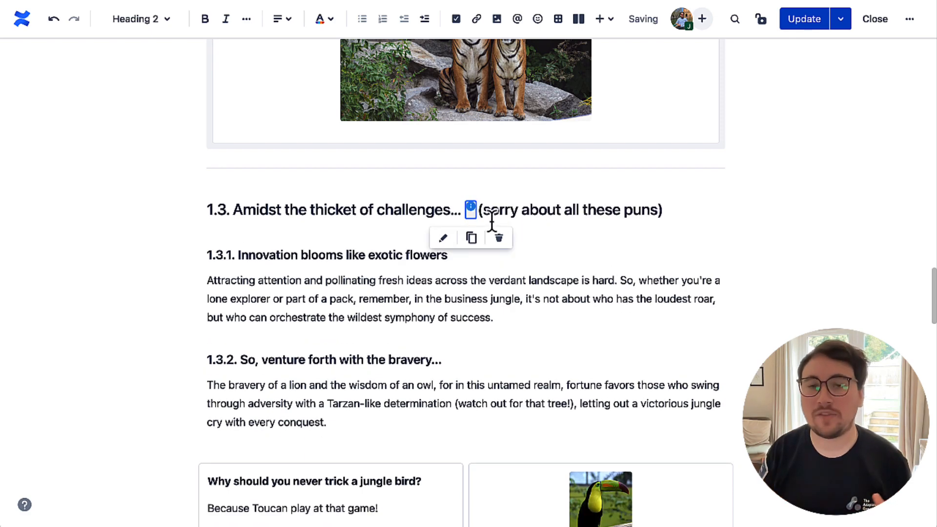
Delete the text "(sorry about all these puns)" from heading 1.3, keeping the tooltip icon.
{"action": "left_click", "coordinate": [634, 211]}
{"action": "left_click_drag", "start_coordinate": [676, 213], "coordinate": [485, 212]}
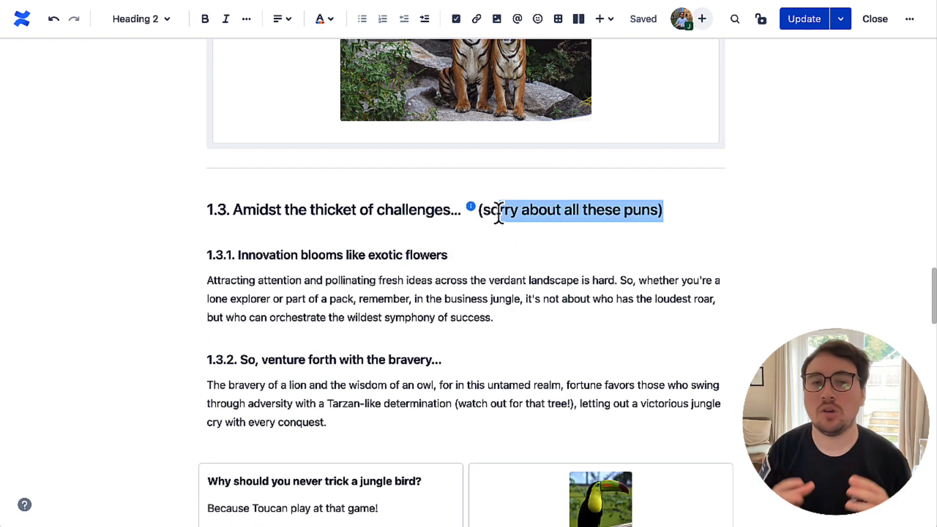
{"action": "key", "text": "BackSpace"}
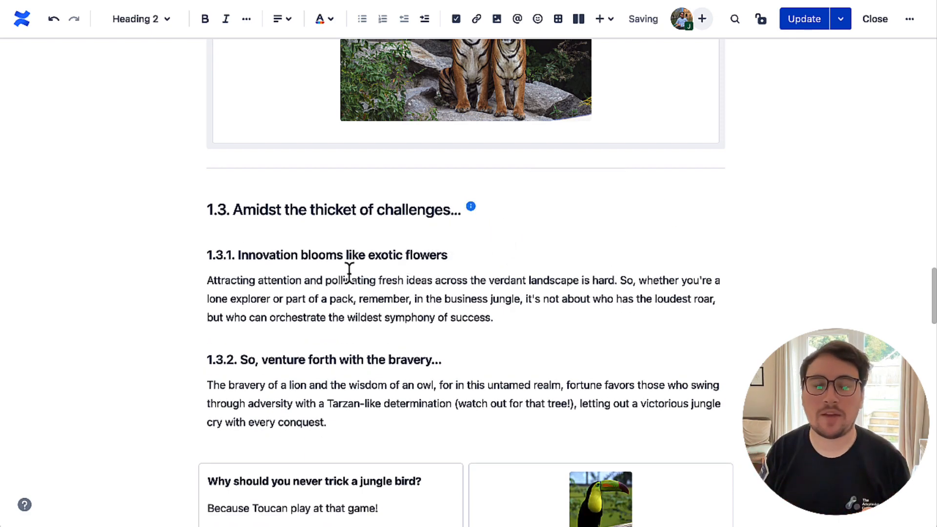
Insert a Background macro at heading 1.3.1 and search for "leaf" to add the Green Fern Leaf image.
{"action": "left_click", "coordinate": [208, 253]}
{"action": "type", "text": "/bac"}
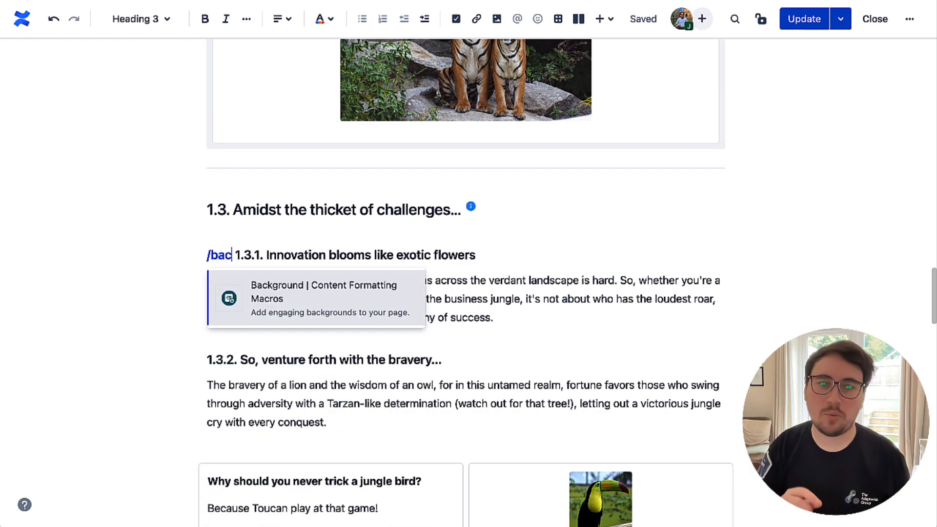
{"action": "left_click", "coordinate": [244, 288]}
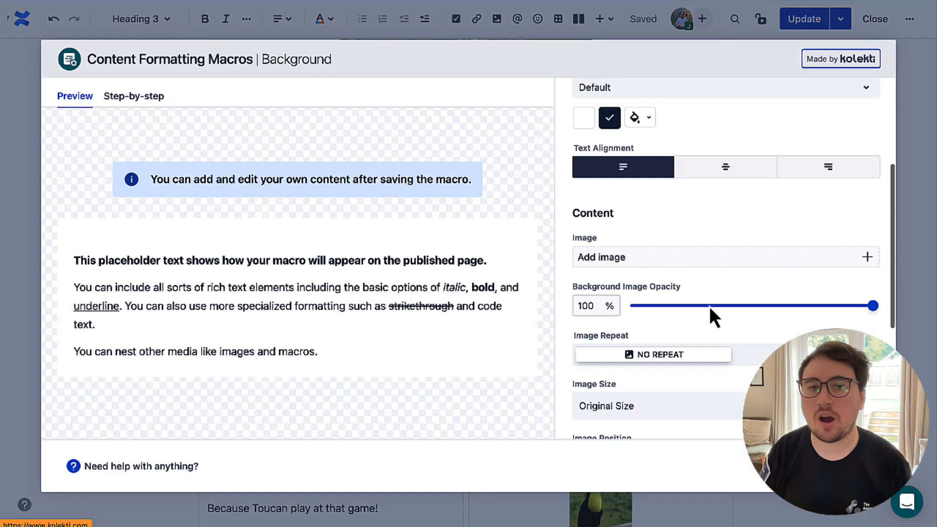
{"action": "left_click", "coordinate": [683, 255]}
{"action": "type", "text": "leaf"}
{"action": "left_click", "coordinate": [637, 430]}
{"action": "left_click", "coordinate": [585, 59]}
Resize the background image to fill the container, lower its opacity to 17% and save the macro.
{"action": "scroll", "coordinate": [715, 241], "scroll_direction": "down", "scroll_amount": 5}
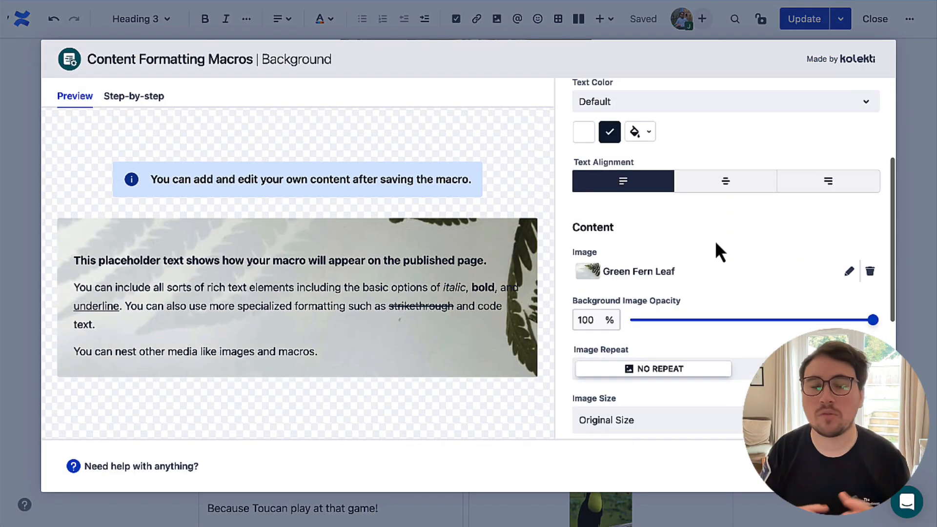
{"action": "left_click", "coordinate": [703, 335]}
{"action": "left_click", "coordinate": [696, 409]}
{"action": "scroll", "coordinate": [696, 341], "scroll_direction": "up", "scroll_amount": 5}
{"action": "scroll", "coordinate": [608, 173], "scroll_direction": "down", "scroll_amount": 4}
{"action": "left_click_drag", "start_coordinate": [872, 316], "coordinate": [674, 319]}
{"action": "scroll", "coordinate": [766, 332], "scroll_direction": "down", "scroll_amount": 2}
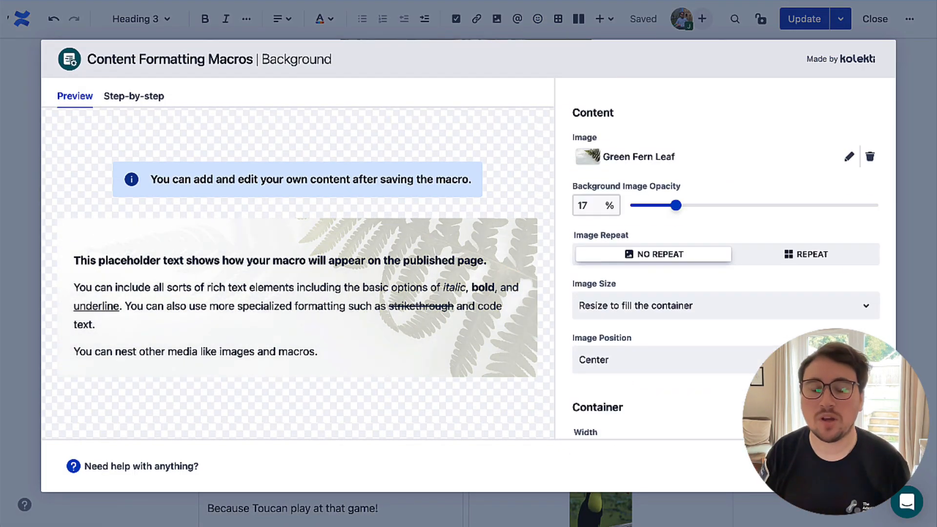
{"action": "left_click", "coordinate": [856, 466]}
Move the paragraph starting "Attracting attention and pollinating fresh ideas" into the Background macro.
{"action": "left_click", "coordinate": [498, 325]}
{"action": "key", "text": "super+shift+Left"}
{"action": "key", "text": "shift+Up"}
{"action": "key", "text": "shift+Up"}
{"action": "key", "text": "super+x"}
{"action": "left_click", "coordinate": [268, 248]}
{"action": "key", "text": "super+v"}
Move heading 1.3.2 and its paragraph into the Background macro below the existing paragraph.
{"action": "left_click_drag", "start_coordinate": [328, 425], "coordinate": [207, 363]}
{"action": "key", "text": "super+x"}
{"action": "left_click", "coordinate": [575, 283]}
{"action": "key", "text": "super+v"}
Move heading 1.3.1 to the start of the Background macro and delete the empty line left above the macro.
{"action": "left_click", "coordinate": [466, 190]}
{"action": "key", "text": "super+x"}
{"action": "left_click", "coordinate": [219, 245]}
{"action": "key", "text": "super+v"}
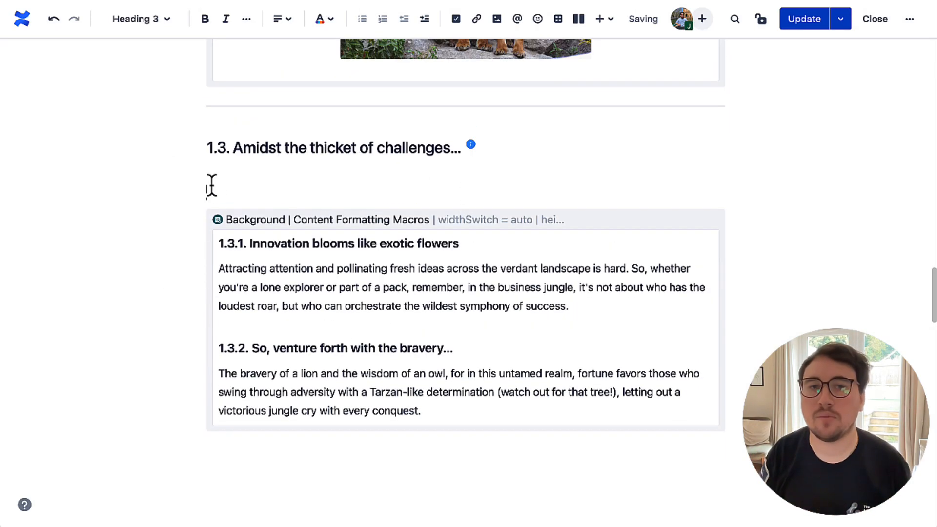
{"action": "left_click", "coordinate": [212, 187]}
{"action": "key", "text": "BackSpace"}
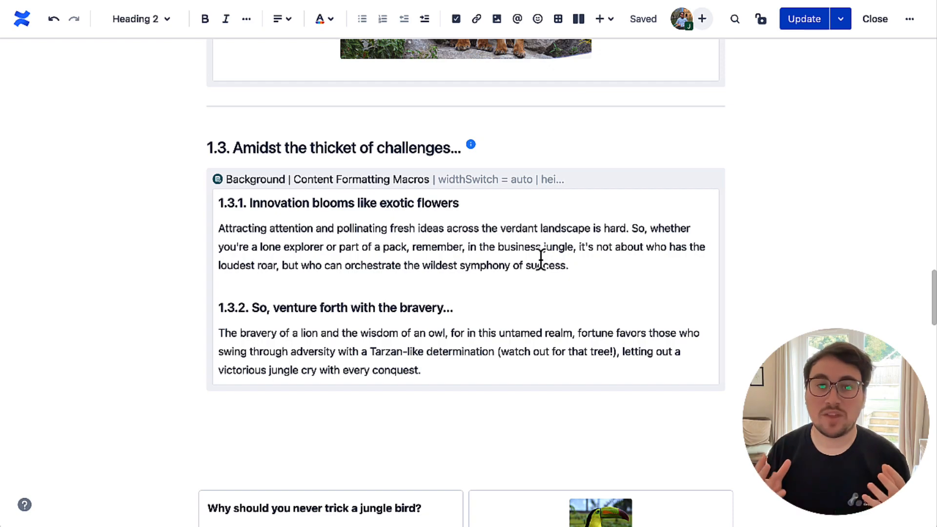
Insert a Footnote macro before "(watch out for that tree!)" with the text "Watch out for that tree!" and save it.
{"action": "left_click_drag", "start_coordinate": [496, 352], "coordinate": [616, 351]}
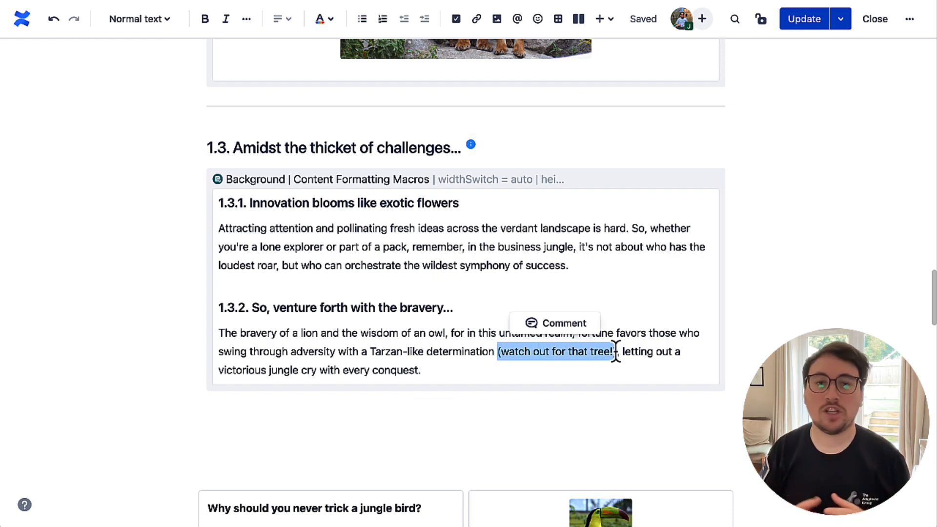
{"action": "left_click", "coordinate": [499, 351]}
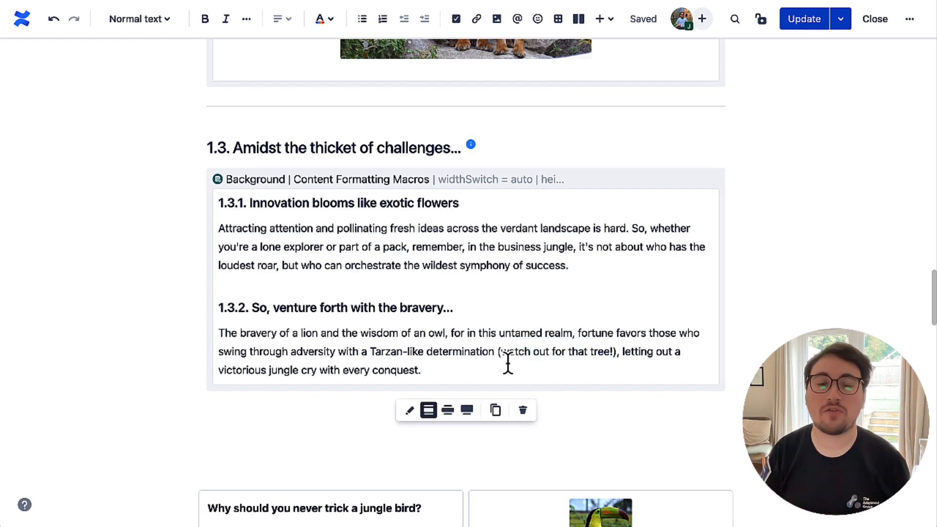
{"action": "type", "text": "/foot"}
{"action": "left_click", "coordinate": [588, 247]}
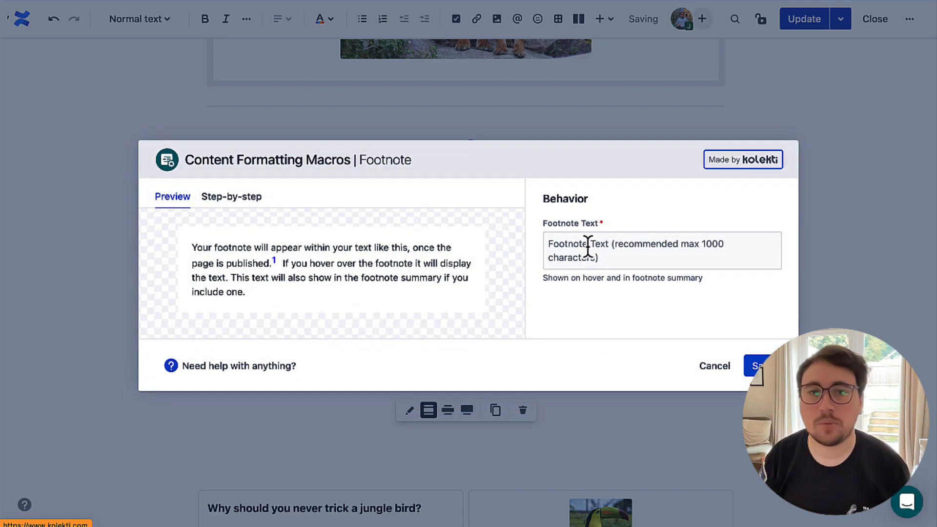
{"action": "left_click", "coordinate": [589, 248]}
{"action": "type", "text": "Watch out fo"}
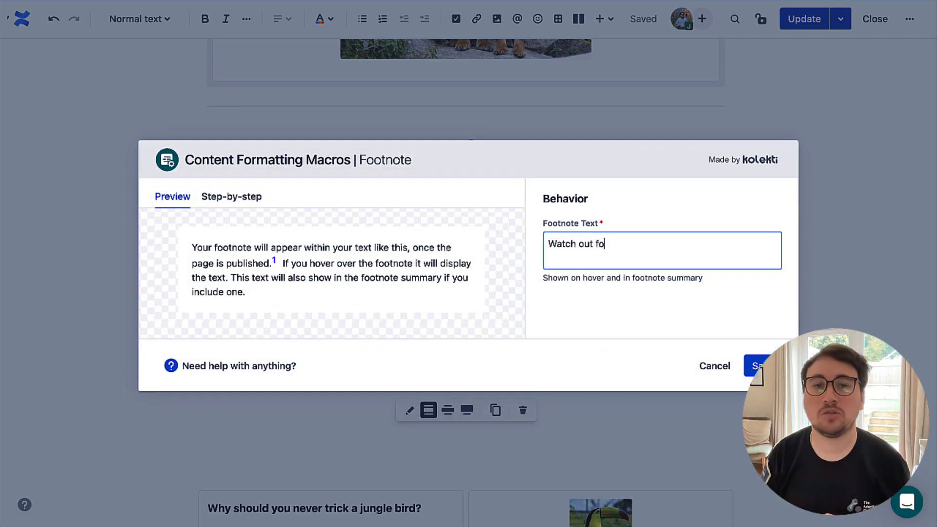
{"action": "type", "text": "r that tree!"}
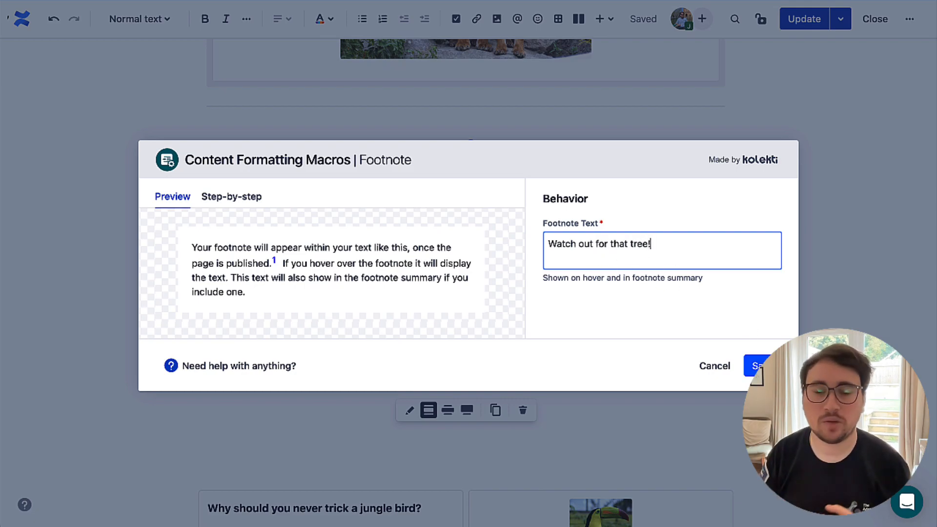
{"action": "left_click", "coordinate": [763, 365]}
Delete the bracketed text "(watch out for that tree!)" that follows the footnote marker in the 1.3.2 paragraph.
{"action": "left_click_drag", "start_coordinate": [516, 354], "coordinate": [635, 354]}
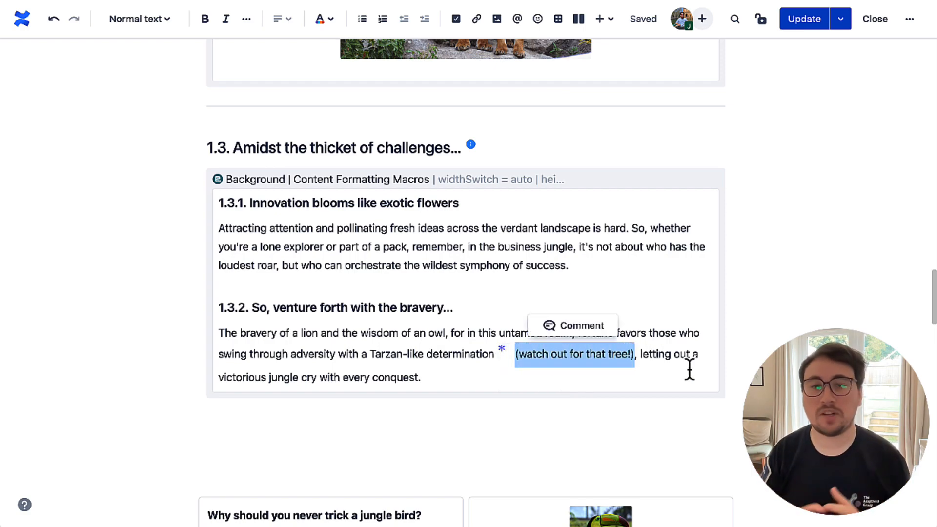
Delete "(watch out for that tree!)" from the section 1.3.2 text and insert a Footnote Summary macro below the BibTex references.
{"action": "key", "text": "BackSpace"}
{"action": "scroll", "coordinate": [703, 371], "scroll_direction": "down", "scroll_amount": 20}
{"action": "scroll", "coordinate": [716, 375], "scroll_direction": "down", "scroll_amount": 4}
{"action": "left_click", "coordinate": [470, 452]}
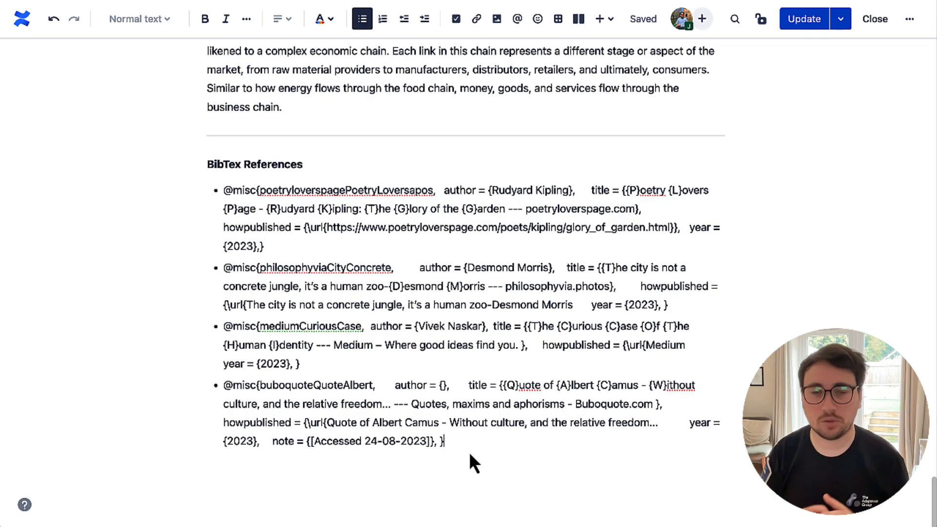
{"action": "scroll", "coordinate": [469, 452], "scroll_direction": "down", "scroll_amount": 1}
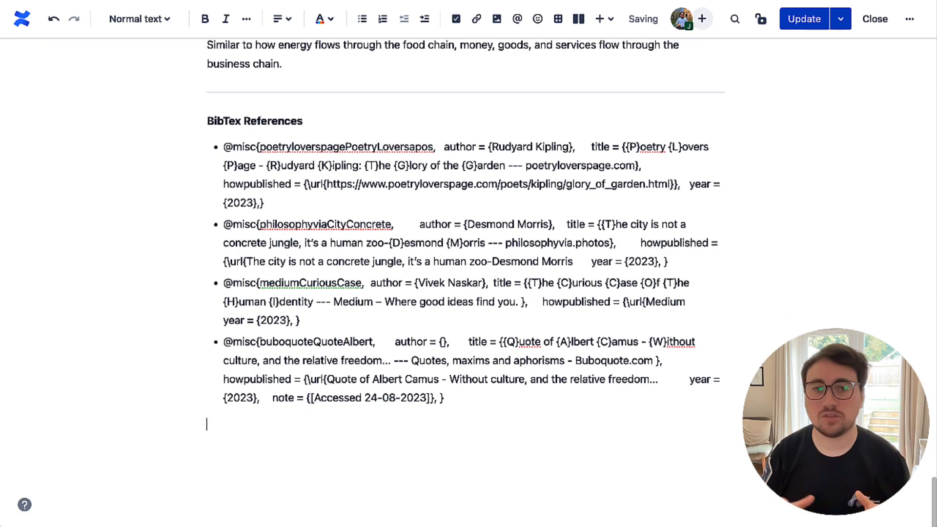
{"action": "type", "text": "/foot"}
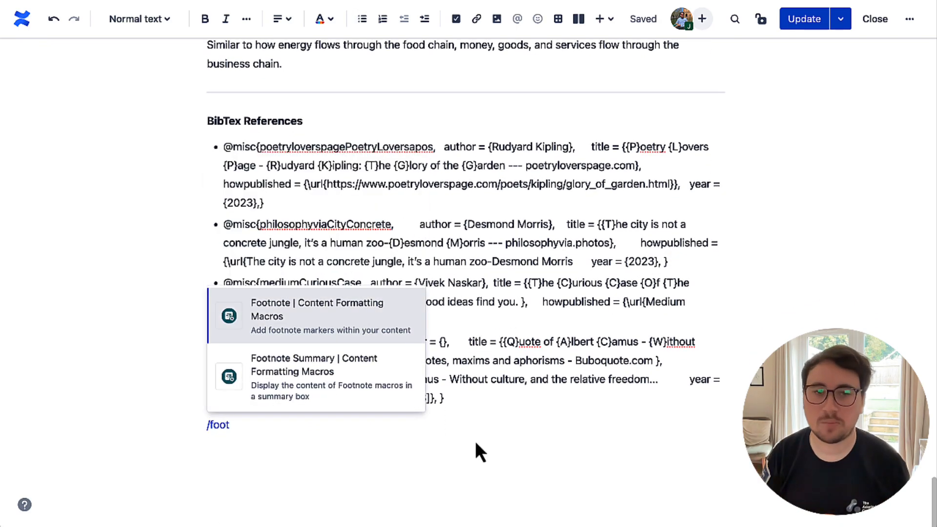
{"action": "left_click", "coordinate": [384, 382]}
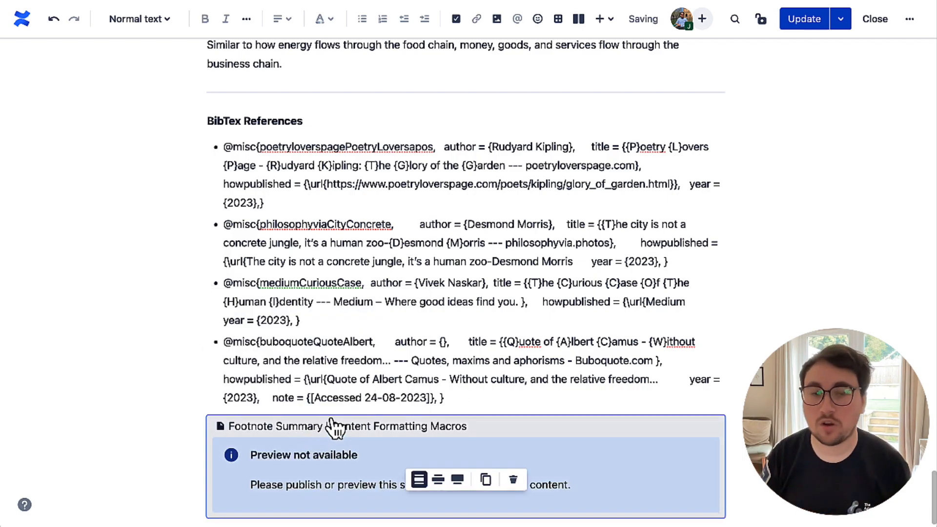
Insert a Background macro between the BibTex reference list and the Footnote Summary macro.
{"action": "left_click", "coordinate": [464, 400]}
{"action": "key", "text": "Return"}
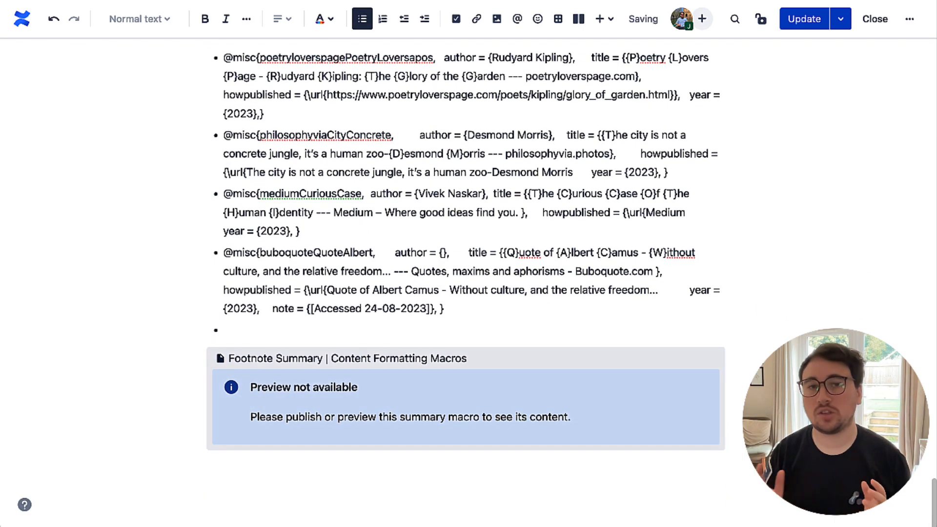
{"action": "key", "text": "Return"}
{"action": "type", "text": "/back"}
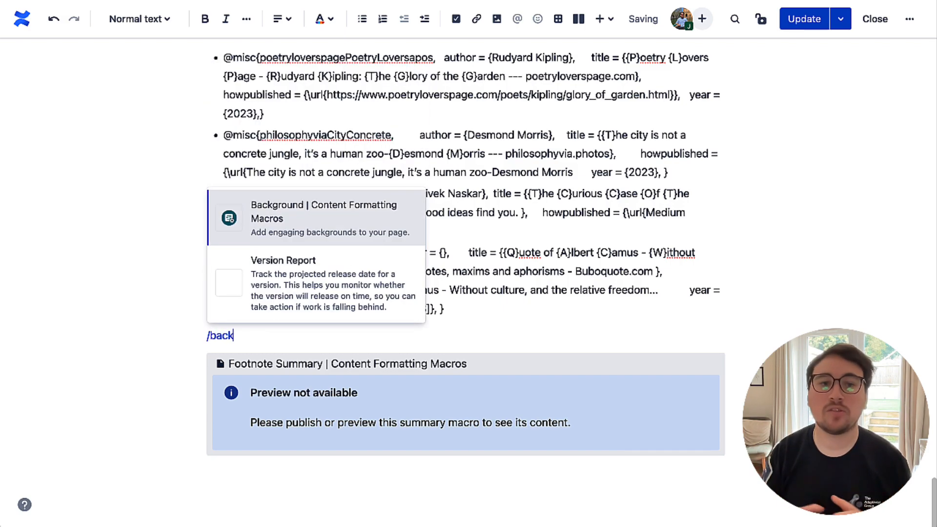
{"action": "left_click", "coordinate": [351, 227]}
Give the Background macro a light beige background color at 100% opacity, and save the macro.
{"action": "left_click", "coordinate": [794, 172]}
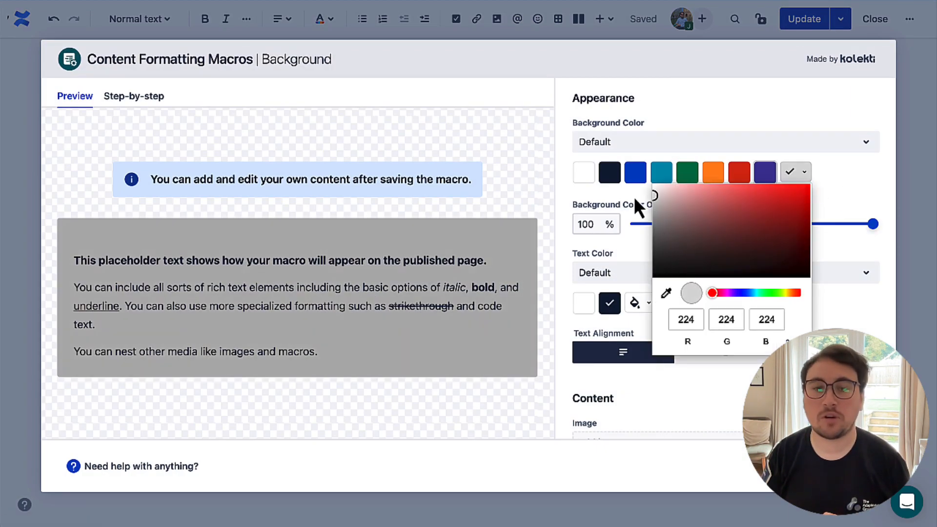
{"action": "left_click", "coordinate": [821, 289]}
{"action": "left_click_drag", "start_coordinate": [873, 224], "coordinate": [686, 225]}
{"action": "left_click_drag", "start_coordinate": [686, 225], "coordinate": [885, 231]}
{"action": "left_click", "coordinate": [751, 142]}
{"action": "left_click", "coordinate": [644, 208]}
{"action": "left_click", "coordinate": [739, 173]}
{"action": "scroll", "coordinate": [727, 276], "scroll_direction": "down", "scroll_amount": 9}
{"action": "left_click_drag", "start_coordinate": [653, 413], "coordinate": [693, 414]}
{"action": "scroll", "coordinate": [670, 238], "scroll_direction": "up", "scroll_amount": 2}
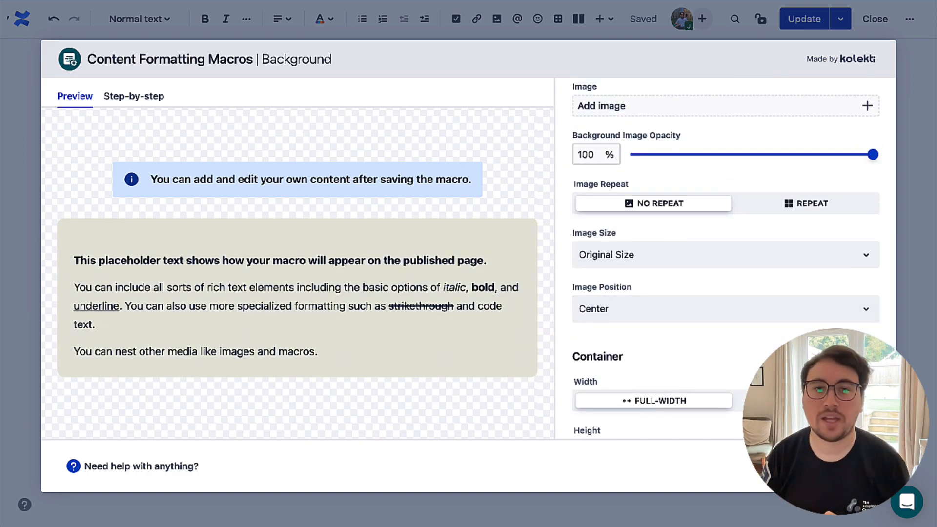
{"action": "left_click", "coordinate": [857, 466]}
Move the Footnote Summary macro inside the Background macro and extend the Background macro to full width.
{"action": "scroll", "coordinate": [306, 418], "scroll_direction": "down", "scroll_amount": 1}
{"action": "left_click", "coordinate": [306, 419]}
{"action": "key", "text": "super+x"}
{"action": "key", "text": "super+v"}
{"action": "left_click", "coordinate": [636, 322]}
{"action": "left_click", "coordinate": [467, 469]}
{"action": "left_click", "coordinate": [694, 279]}
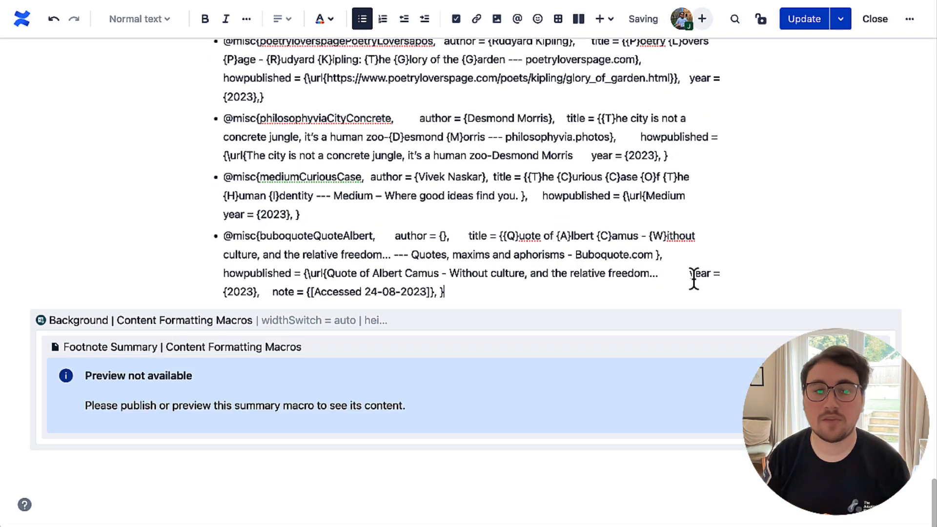
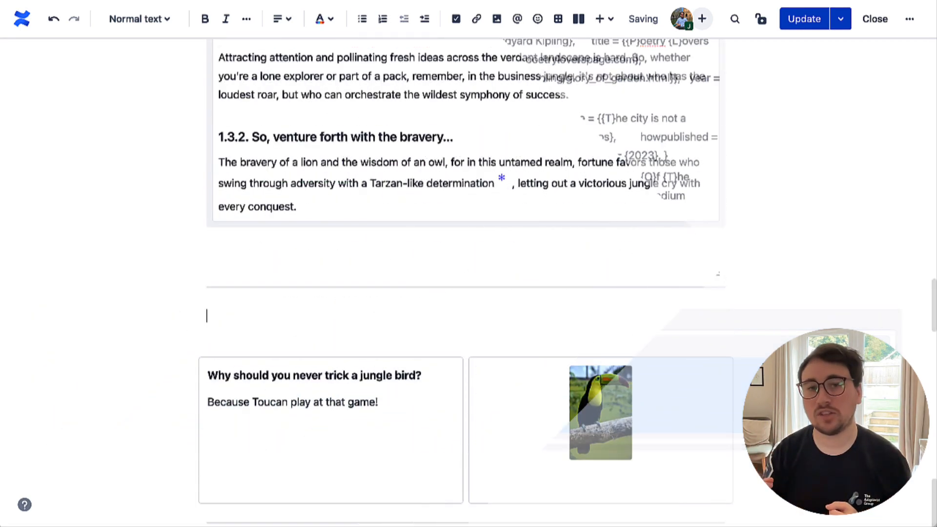
Insert a Pop-up Dialog macro on the empty line above the two-column jungle bird joke.
{"action": "type", "text": "/"}
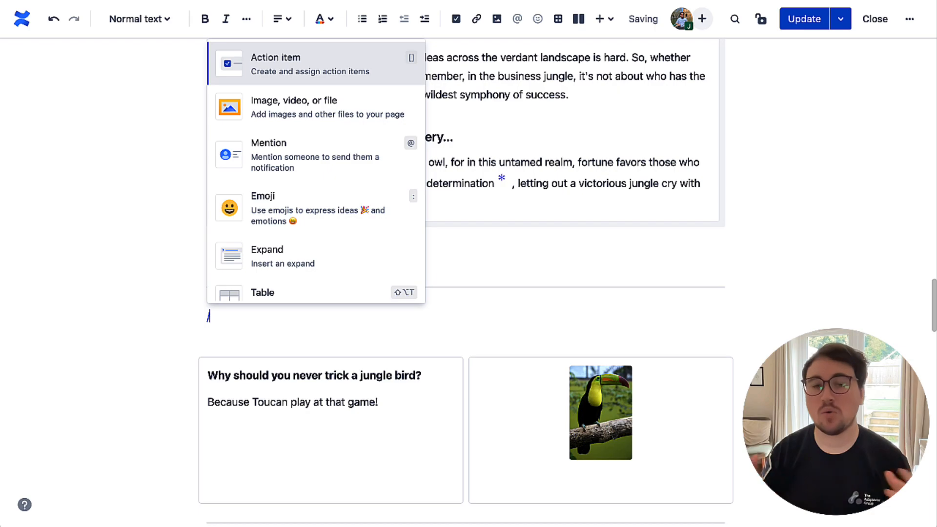
{"action": "type", "text": "pop"}
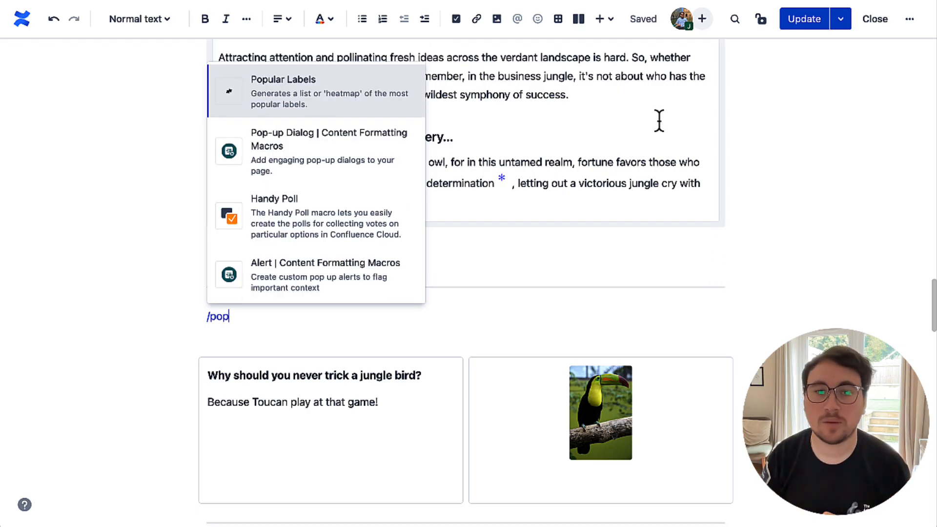
{"action": "left_click", "coordinate": [379, 162]}
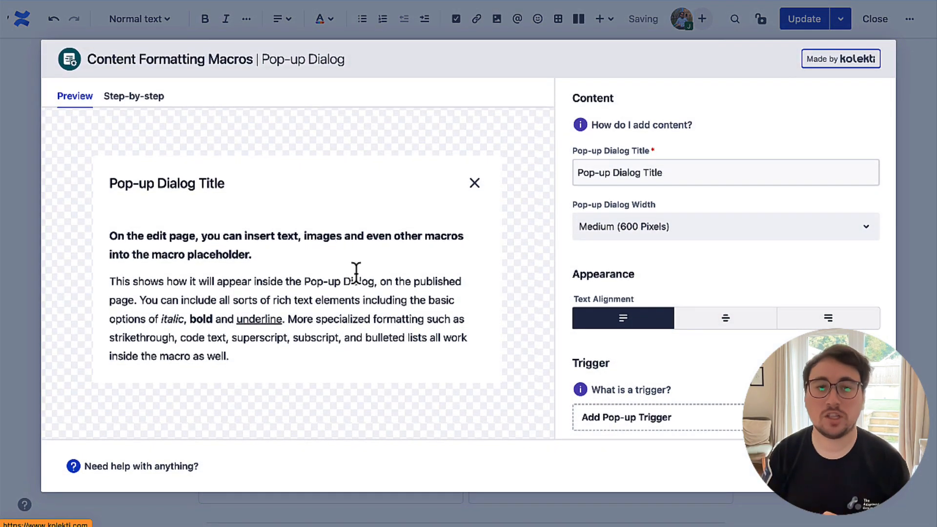
Set the pop-up dialog title to "Why should you never trick a jungle bird?", taken from the joke heading on the before page.
{"action": "left_click_drag", "start_coordinate": [684, 174], "coordinate": [566, 171]}
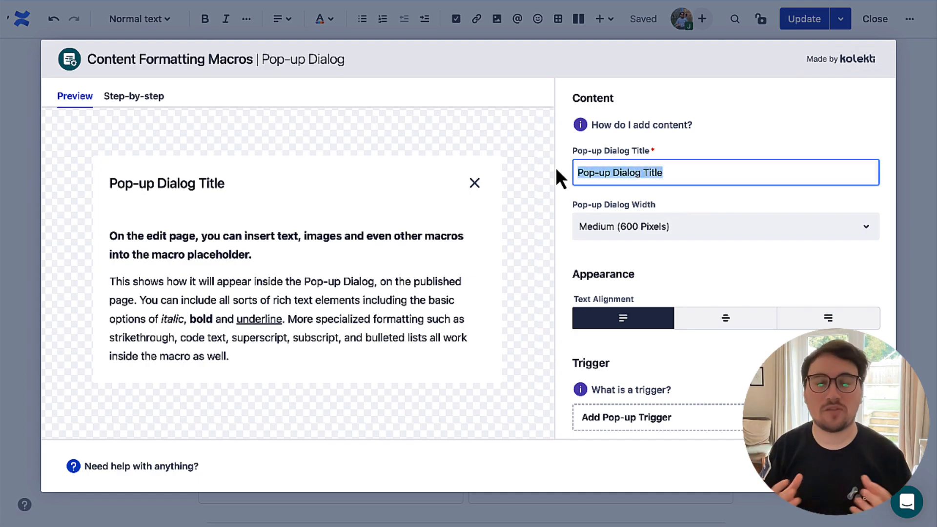
{"action": "scroll", "coordinate": [386, 191], "scroll_direction": "down", "scroll_amount": 20}
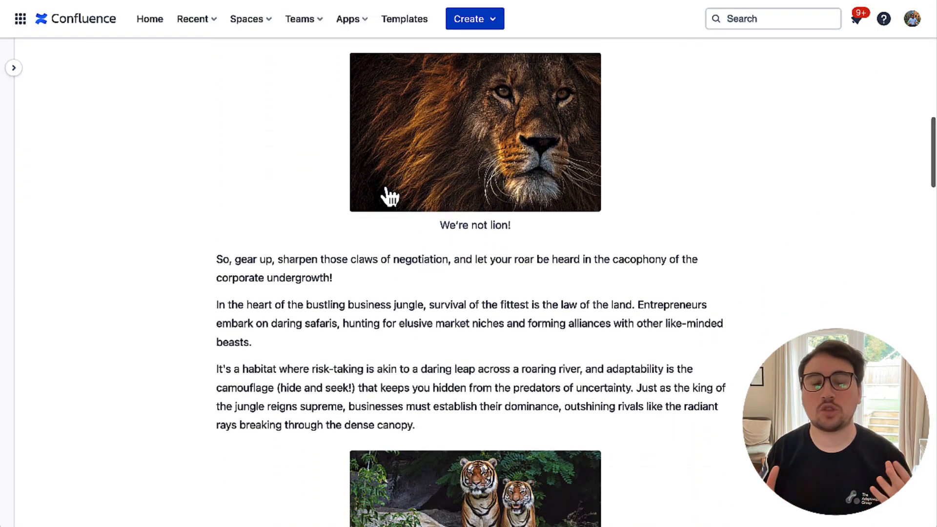
{"action": "scroll", "coordinate": [386, 191], "scroll_direction": "down", "scroll_amount": 4}
{"action": "scroll", "coordinate": [386, 190], "scroll_direction": "up", "scroll_amount": 10}
{"action": "scroll", "coordinate": [386, 192], "scroll_direction": "up", "scroll_amount": 6}
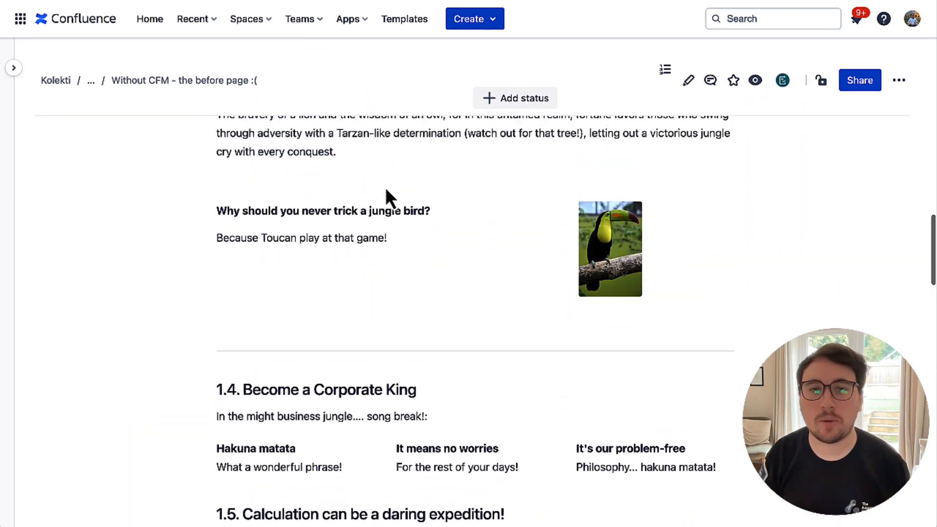
{"action": "triple_click", "coordinate": [270, 230]}
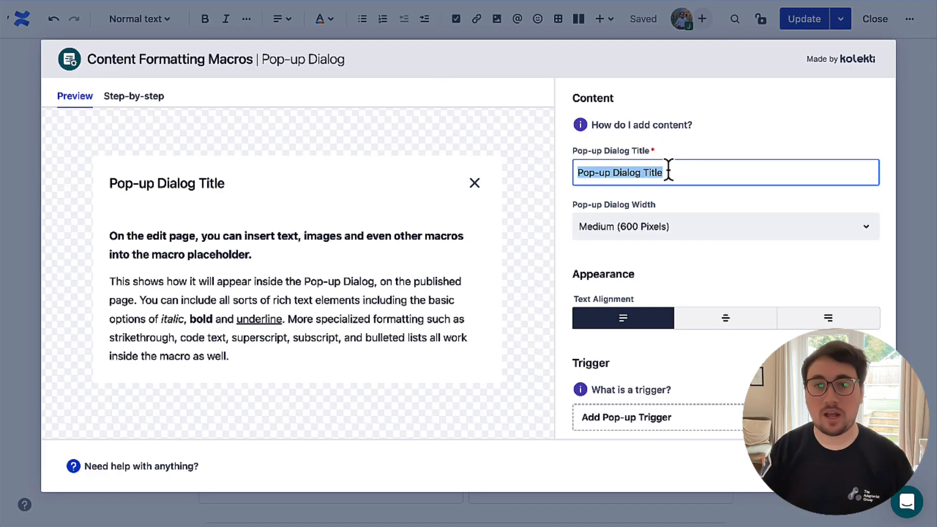
{"action": "type", "text": "Why should you never trick a jungle bird?"}
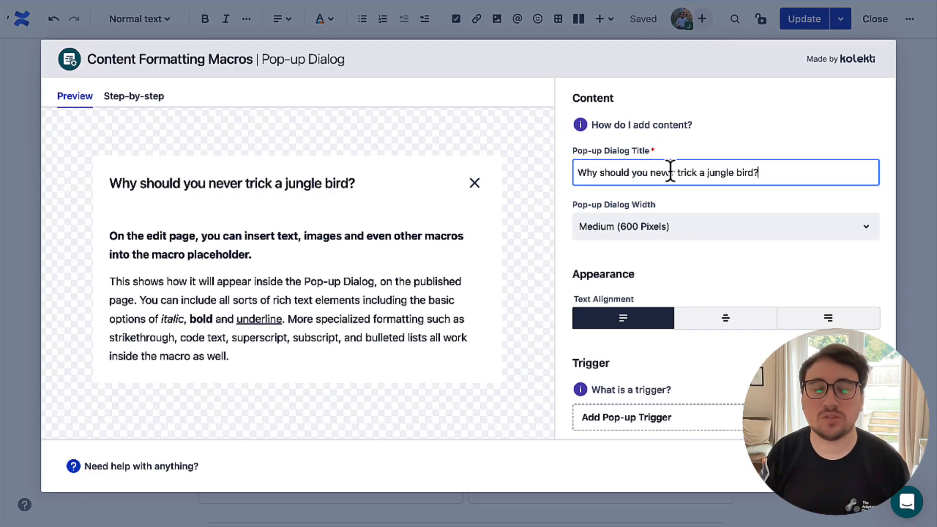
Add a center-aligned pop-up trigger with the text "Why should you never trick a jungle bird?" and save it.
{"action": "left_click", "coordinate": [626, 418]}
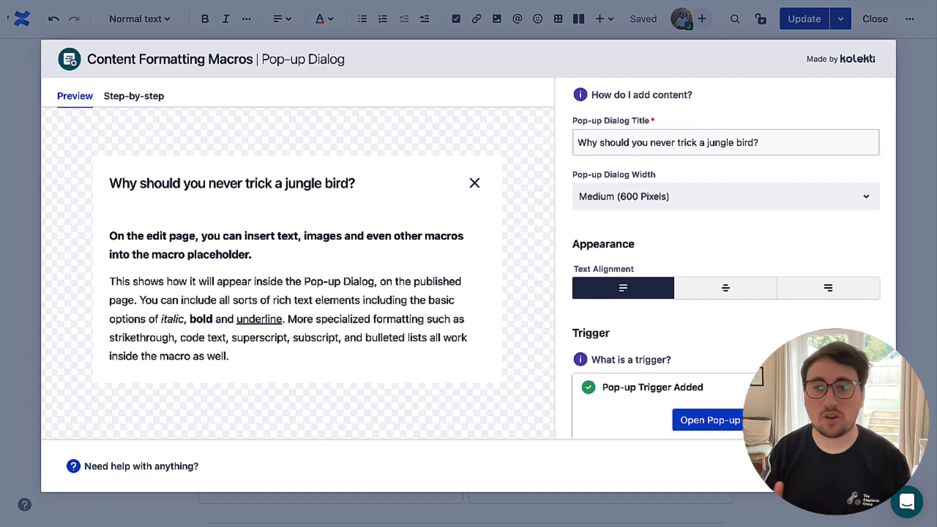
{"action": "left_click", "coordinate": [737, 419]}
{"action": "triple_click", "coordinate": [624, 289]}
{"action": "type", "text": "Why should you never trick a jungle bird?"}
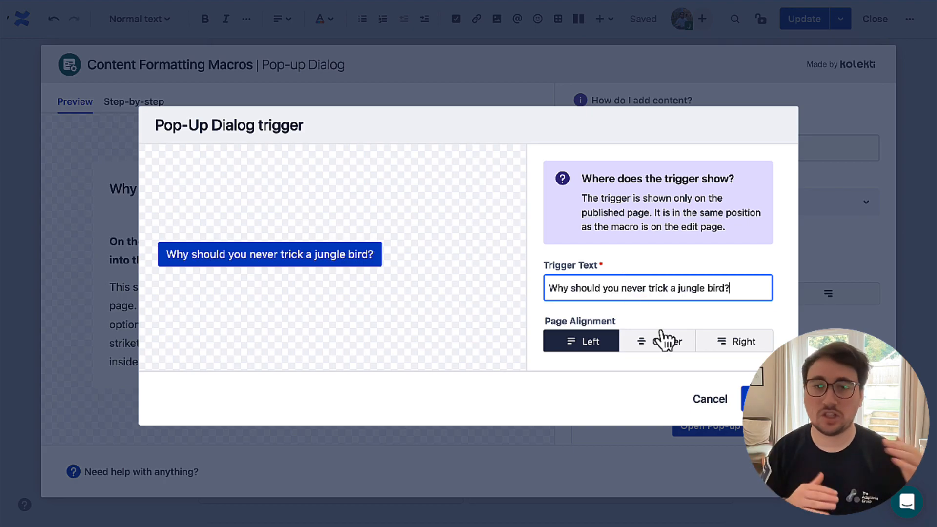
{"action": "left_click", "coordinate": [661, 343]}
{"action": "left_click", "coordinate": [748, 393]}
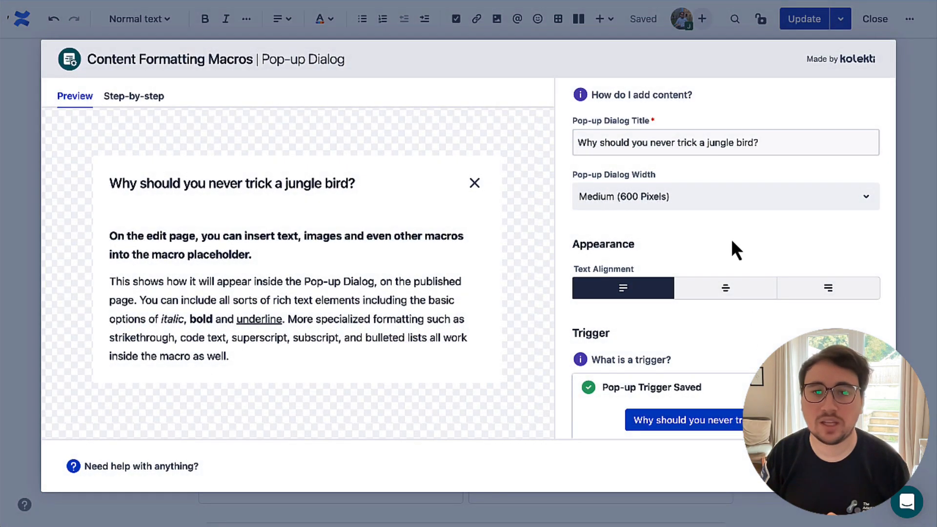
Replace the pop-up dialog title with the joke's answer from the before page, "Because Toucan play at that game!".
{"action": "triple_click", "coordinate": [659, 152]}
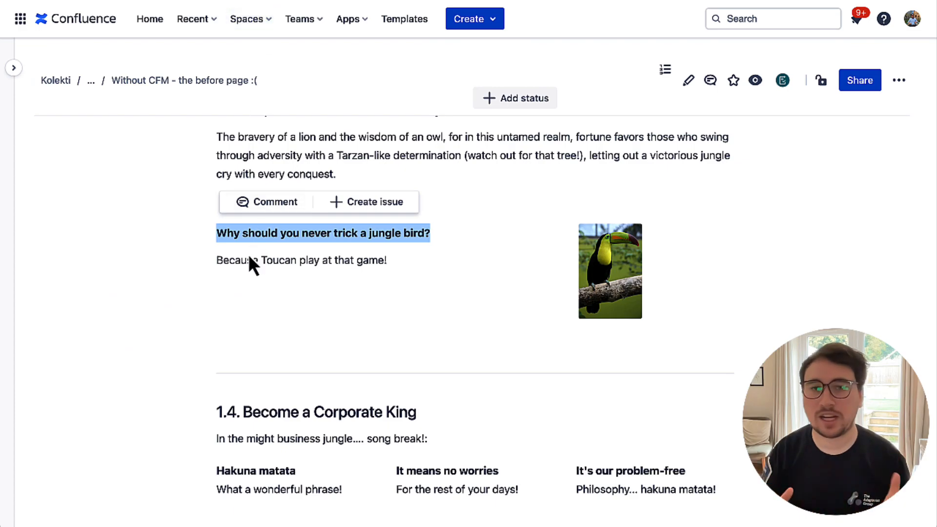
{"action": "triple_click", "coordinate": [248, 254]}
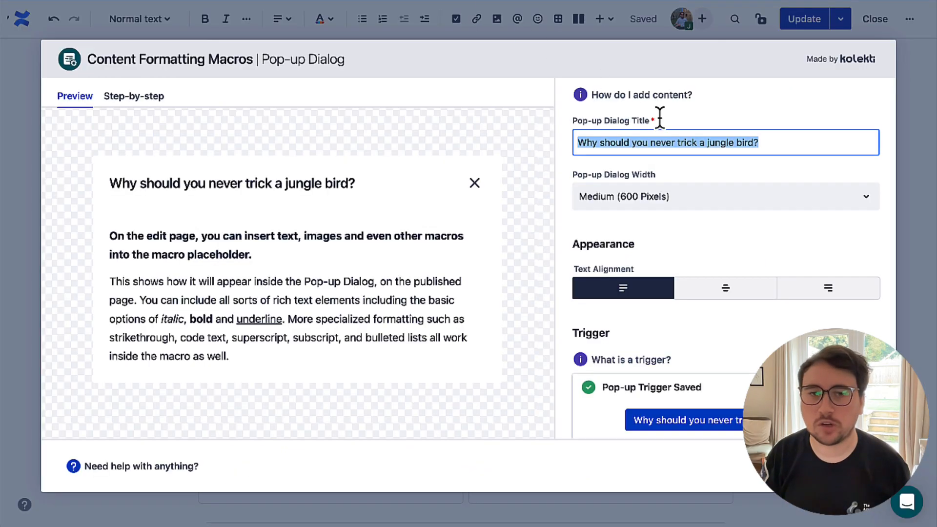
{"action": "type", "text": "Because Toucan play at that game!"}
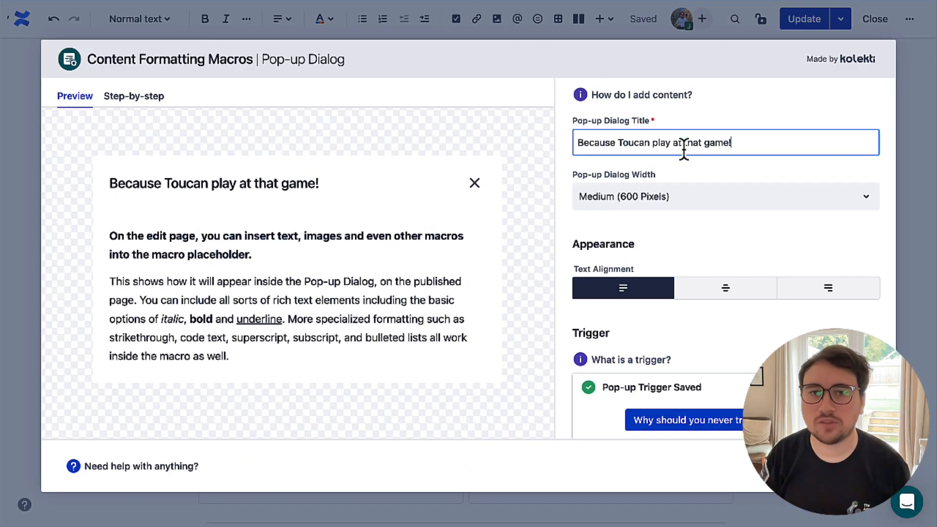
Set the pop-up dialog width to Small (400 Pixels), center its text, and save the macro.
{"action": "left_click", "coordinate": [690, 208]}
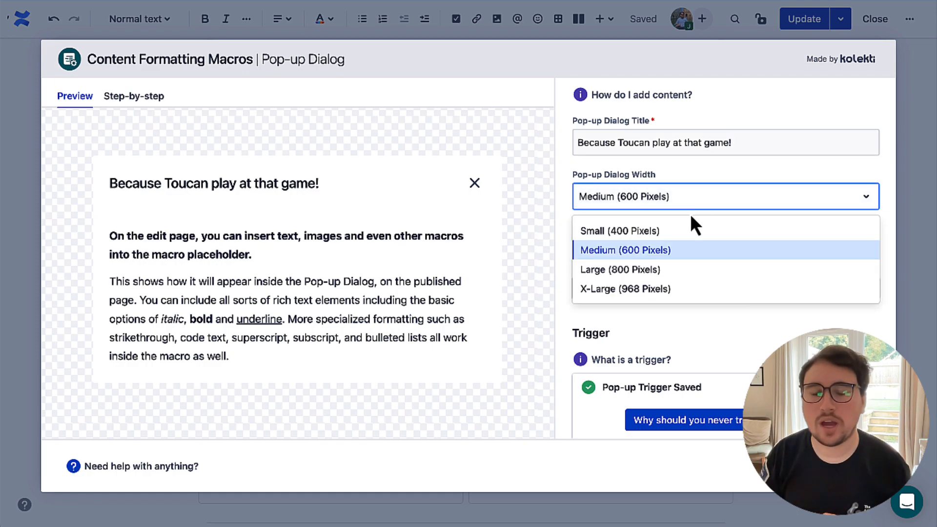
{"action": "left_click", "coordinate": [689, 225]}
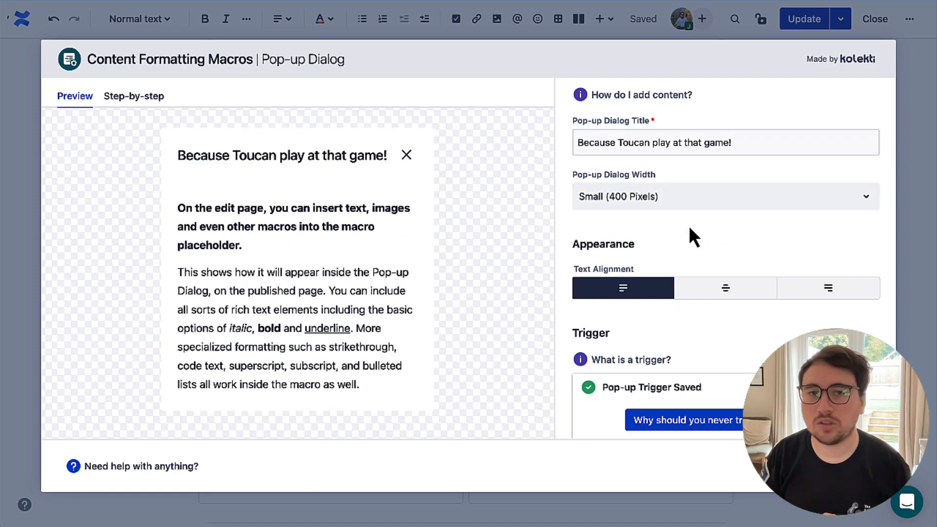
{"action": "left_click", "coordinate": [721, 295]}
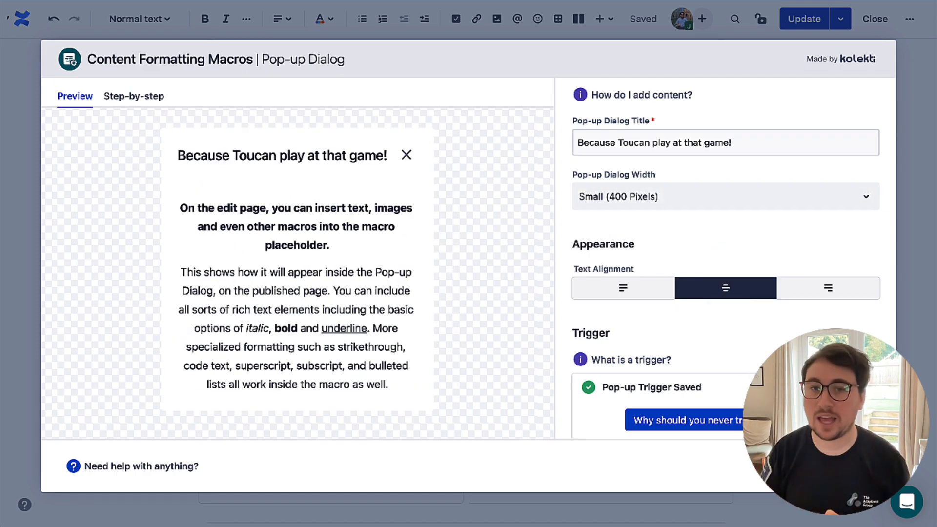
{"action": "left_click", "coordinate": [855, 466]}
Remove the empty line above the divider before the Pop-up Dialog macro, and move the toucan image into the macro.
{"action": "left_click", "coordinate": [445, 270]}
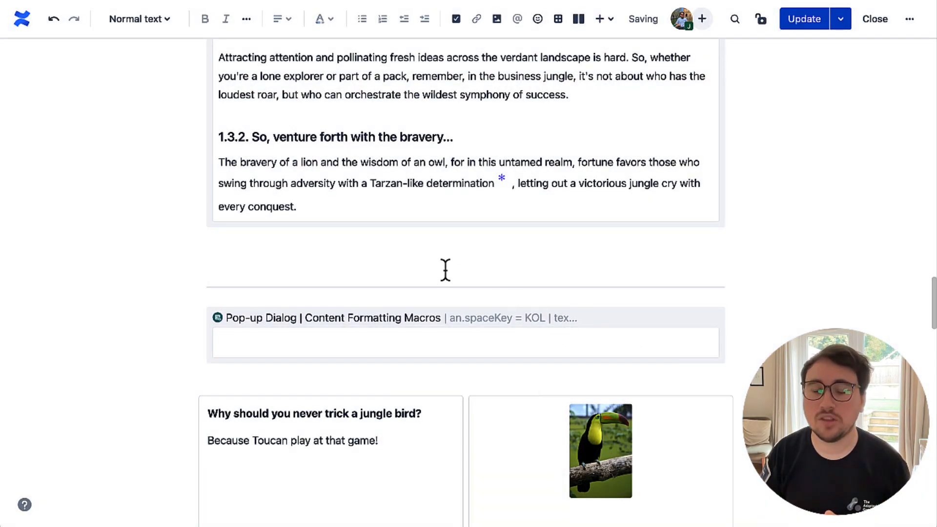
{"action": "key", "text": "BackSpace"}
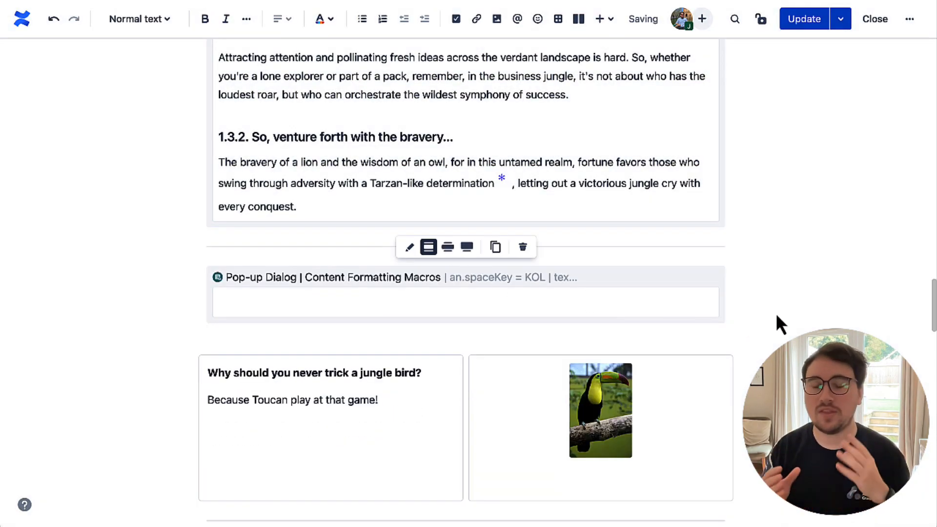
{"action": "left_click", "coordinate": [723, 321]}
{"action": "left_click", "coordinate": [578, 302]}
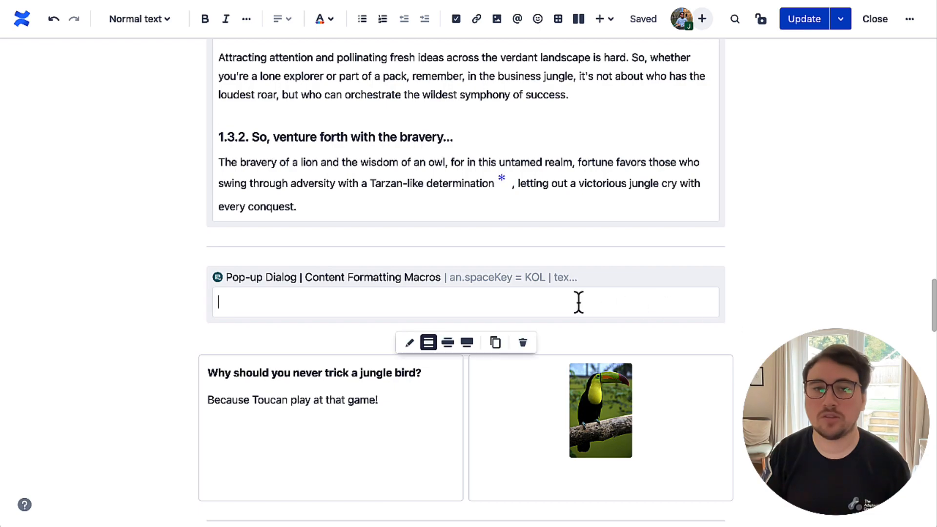
{"action": "left_click", "coordinate": [577, 393]}
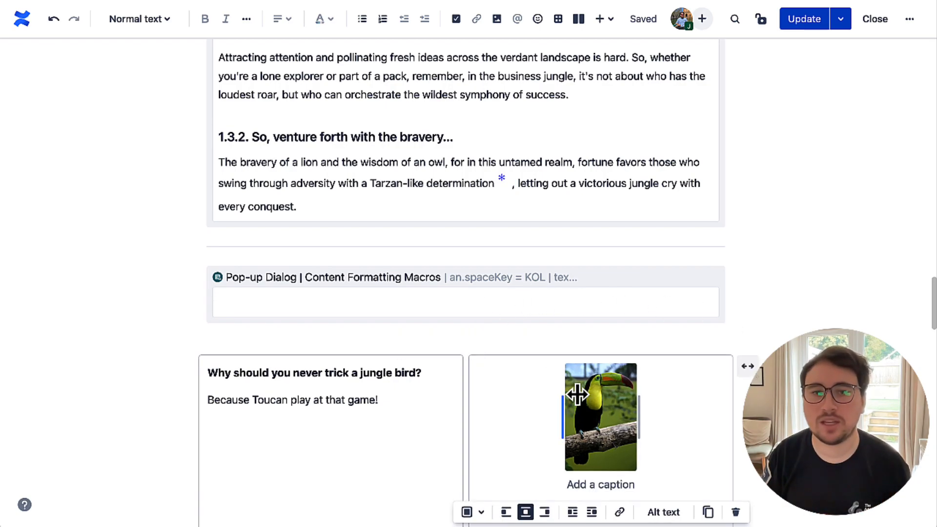
{"action": "key", "text": "ctrl+x"}
{"action": "left_click", "coordinate": [299, 308]}
{"action": "key", "text": "ctrl+v"}
Shrink the toucan image in the Pop-up Dialog macro to under half its width and delete the two-column layout below.
{"action": "scroll", "coordinate": [542, 359], "scroll_direction": "down", "scroll_amount": 3}
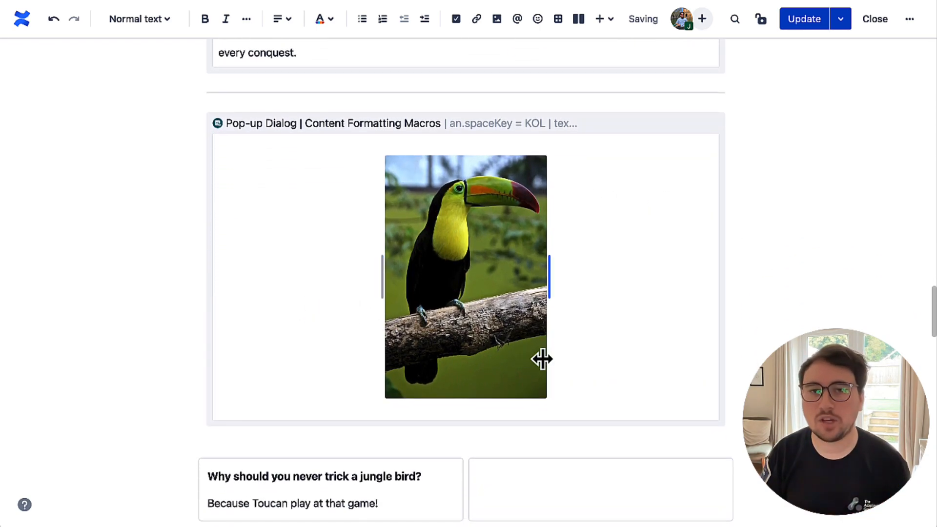
{"action": "left_click_drag", "start_coordinate": [547, 277], "coordinate": [502, 281]}
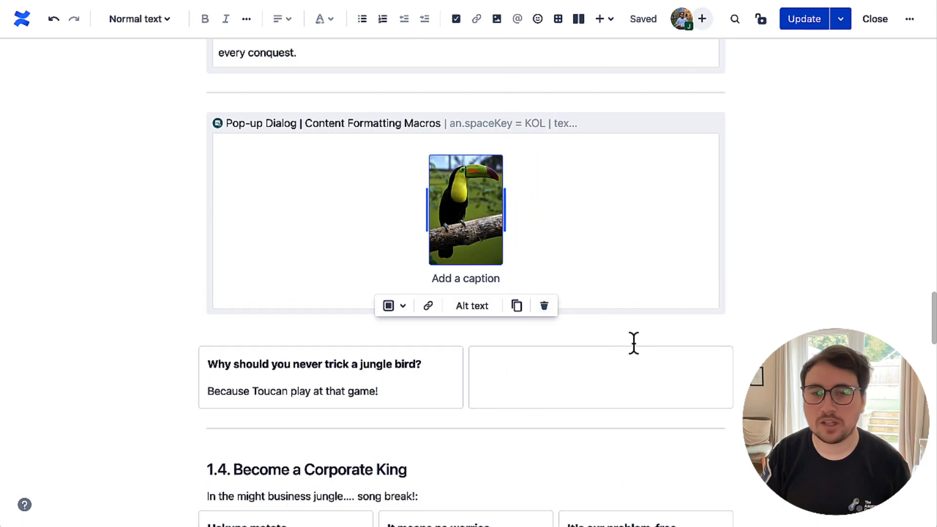
{"action": "left_click", "coordinate": [657, 343]}
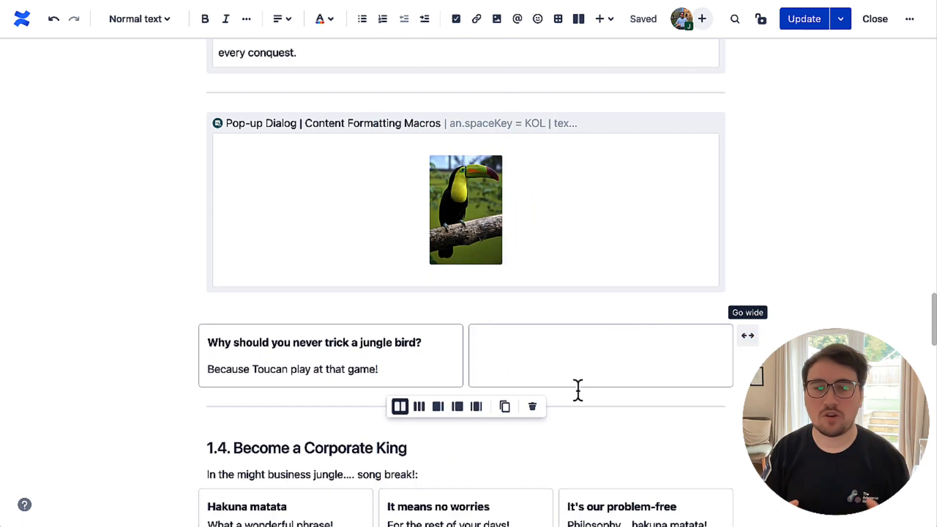
{"action": "left_click", "coordinate": [533, 407]}
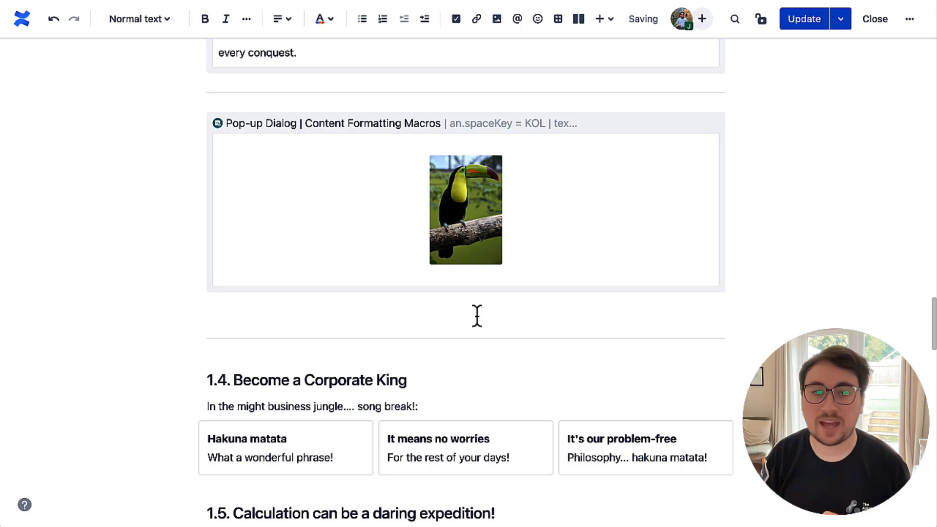
Remove the empty line between the Pop-up Dialog macro and the divider above section 1.4.
{"action": "key", "text": "BackSpace"}
{"action": "left_click", "coordinate": [540, 379]}
{"action": "left_click", "coordinate": [492, 398]}
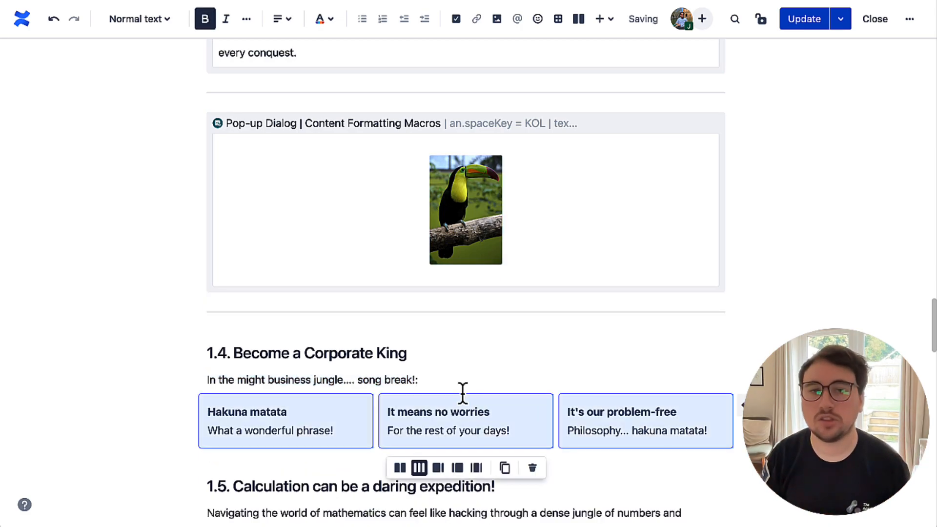
{"action": "left_click", "coordinate": [441, 384]}
{"action": "scroll", "coordinate": [439, 383], "scroll_direction": "down", "scroll_amount": 4}
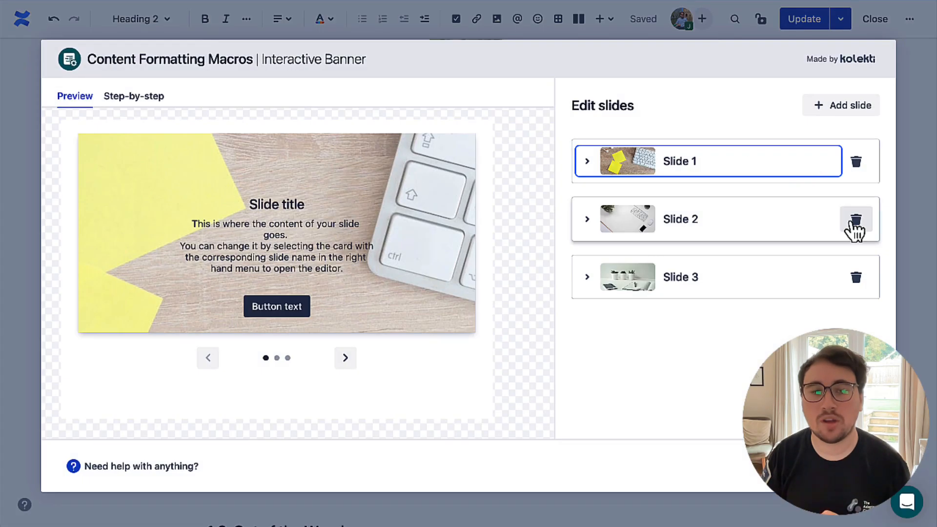
Reduce the Interactive Banner to Slide 1 by deleting the extra slides, keeping only the Title component.
{"action": "left_click", "coordinate": [853, 221]}
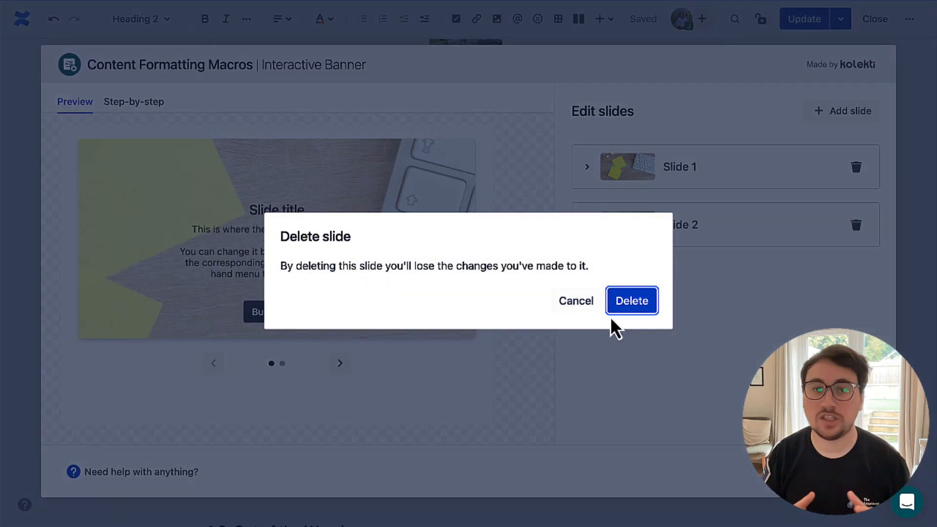
{"action": "left_click", "coordinate": [659, 253]}
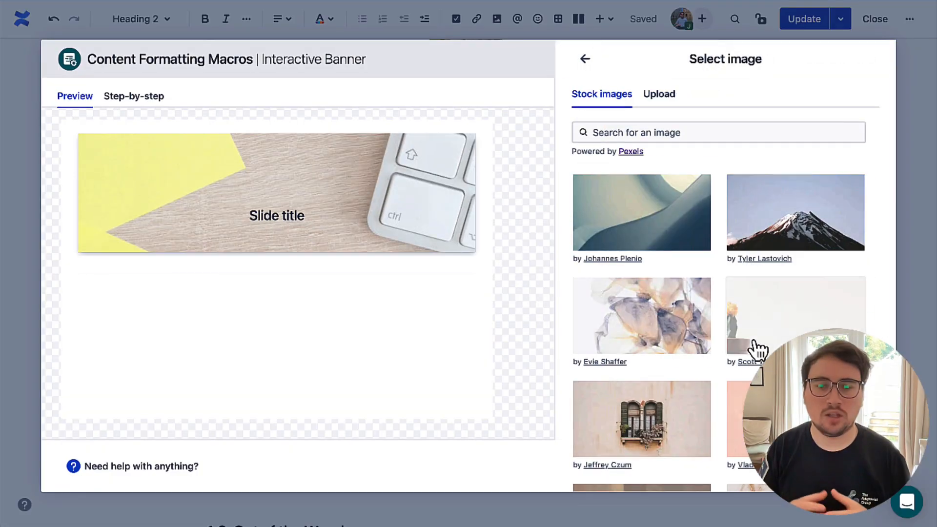
Search the stock images for "lion", use the black and white lion photo as the slide background, and apply the Dark theme.
{"action": "type", "text": "lion"}
{"action": "scroll", "coordinate": [690, 255], "scroll_direction": "down", "scroll_amount": 6}
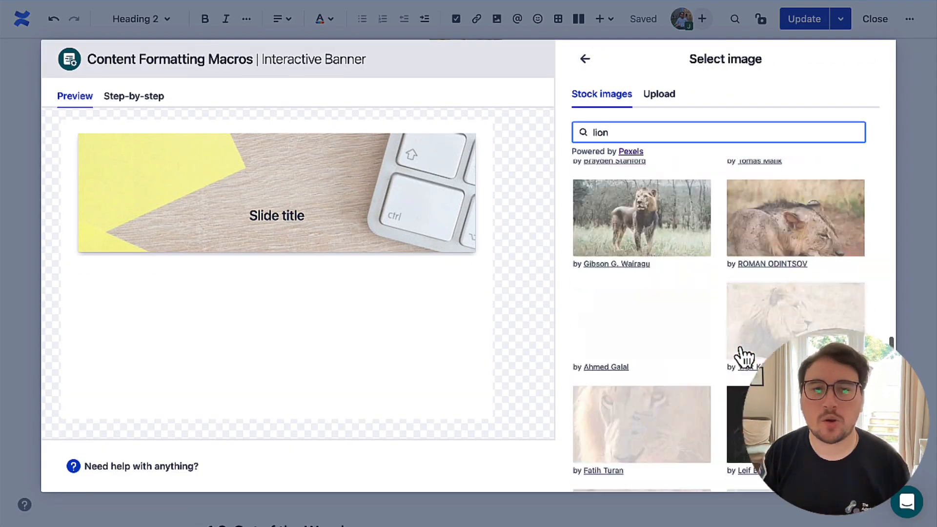
{"action": "scroll", "coordinate": [745, 356], "scroll_direction": "down", "scroll_amount": 1}
{"action": "left_click", "coordinate": [642, 350]}
{"action": "left_click", "coordinate": [798, 263]}
{"action": "left_click", "coordinate": [669, 403]}
{"action": "scroll", "coordinate": [668, 421], "scroll_direction": "down", "scroll_amount": 2}
{"action": "left_click", "coordinate": [668, 456]}
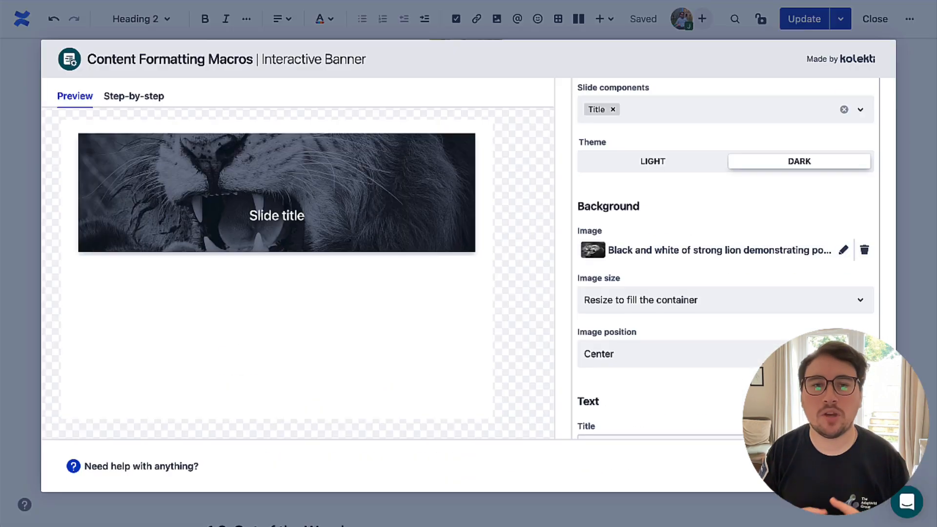
Set the banner slide's title to "Become a Corporate King" and save the macro.
{"action": "scroll", "coordinate": [669, 390], "scroll_direction": "down", "scroll_amount": 1}
{"action": "left_click", "coordinate": [647, 406]}
{"action": "key", "text": "ctrl+v"}
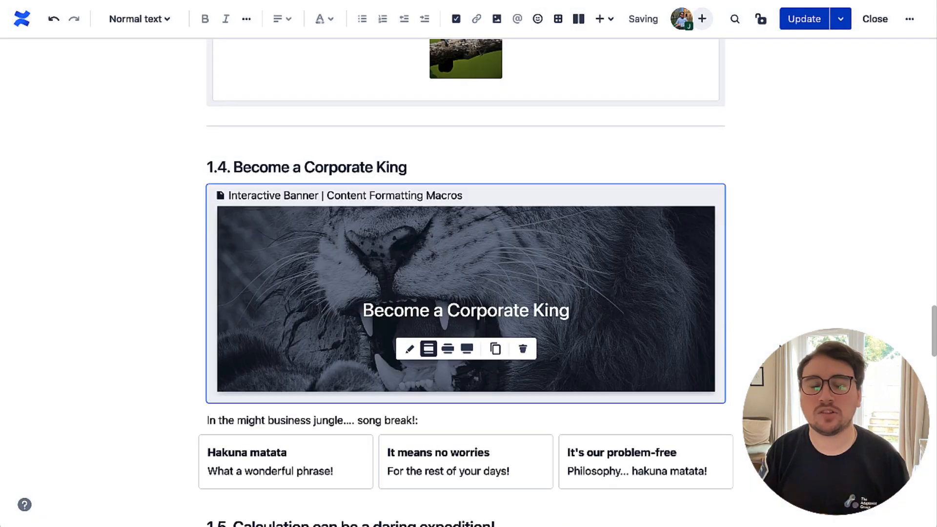
Copy the line "In the might business jungle.... song break!:" from below the banner.
{"action": "scroll", "coordinate": [268, 319], "scroll_direction": "down", "scroll_amount": 3}
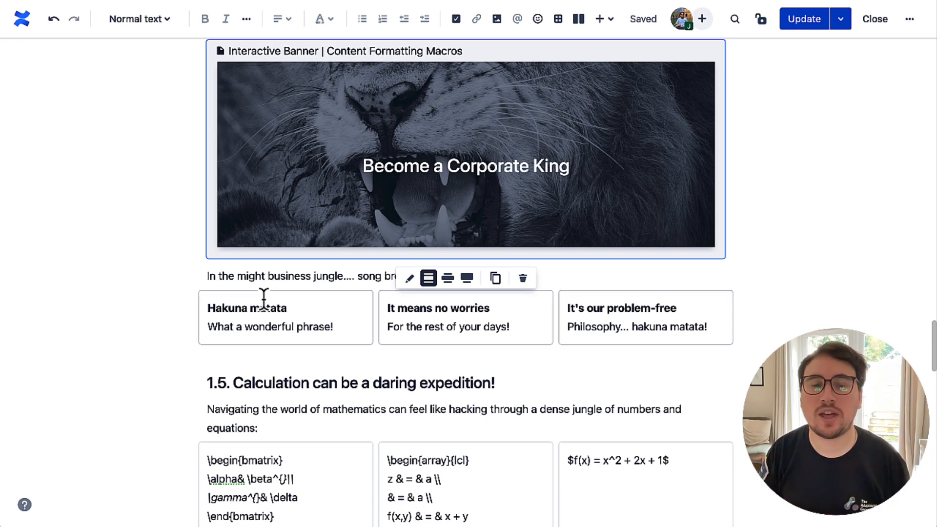
{"action": "left_click", "coordinate": [209, 308]}
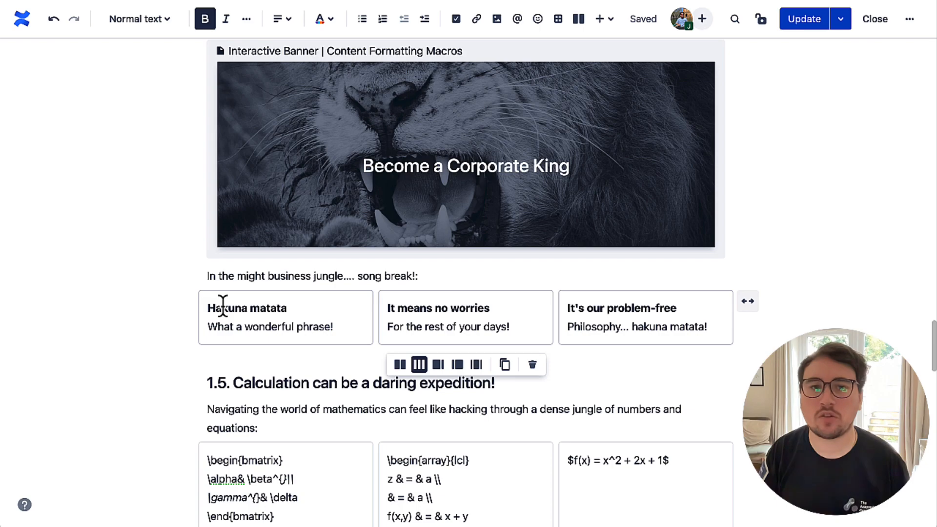
{"action": "triple_click", "coordinate": [241, 276]}
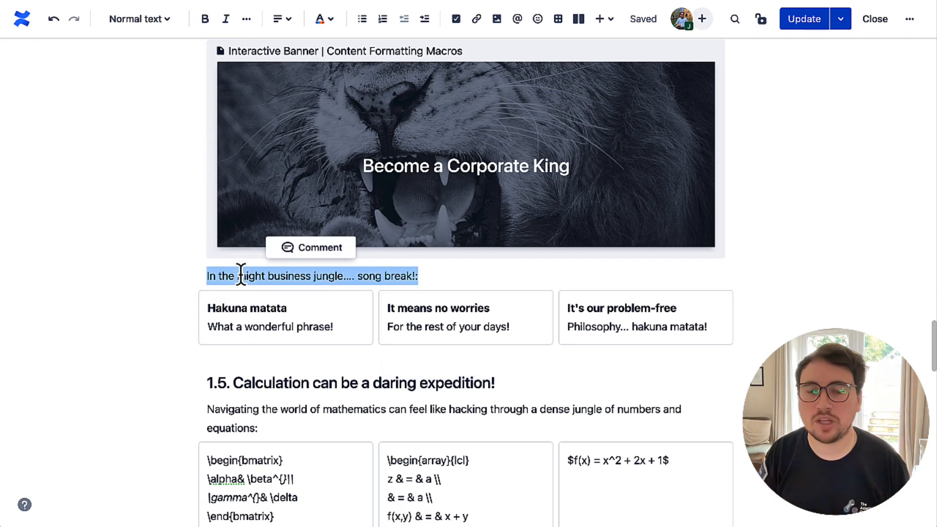
Reopen the Interactive Banner for editing and add the Body component to Slide 1.
{"action": "left_click", "coordinate": [505, 214]}
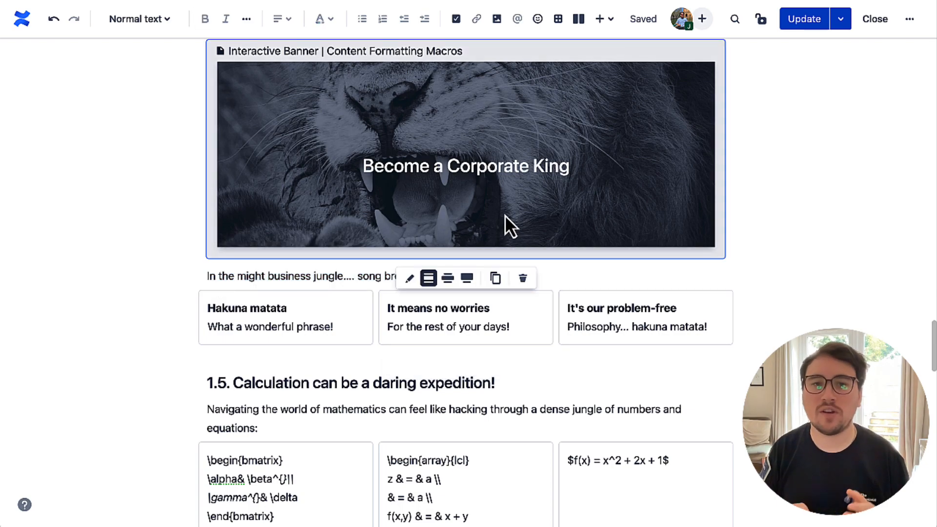
{"action": "left_click", "coordinate": [410, 278]}
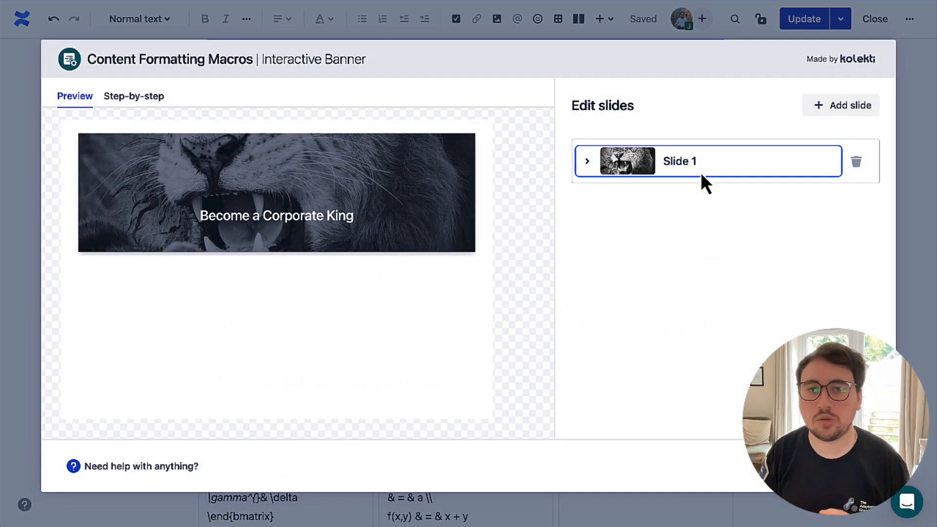
{"action": "left_click", "coordinate": [742, 171]}
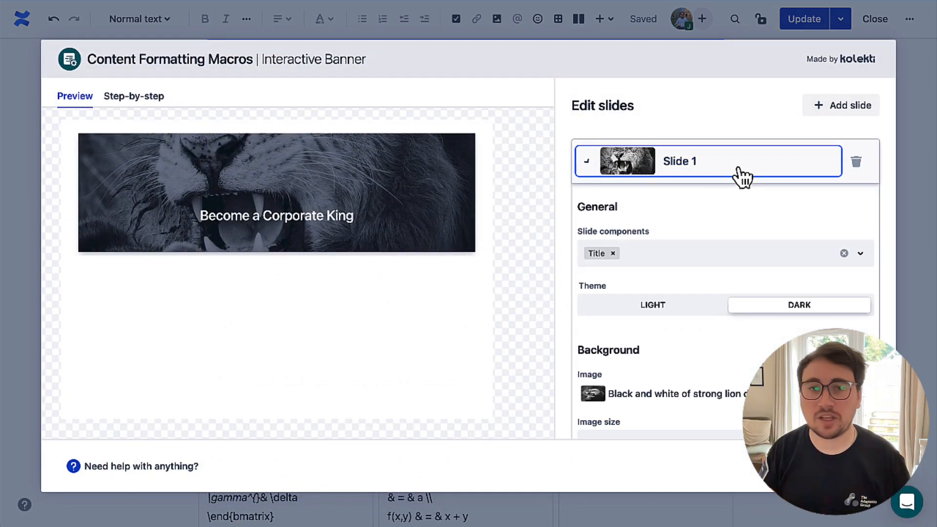
{"action": "left_click", "coordinate": [667, 262]}
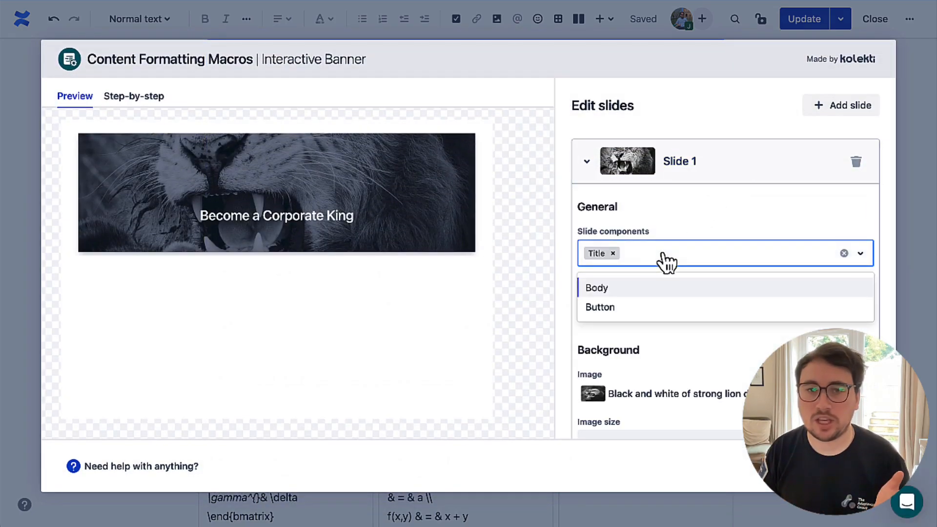
{"action": "left_click", "coordinate": [646, 287]}
Replace the slide's body text with "In the might business jungle.... song break!:" and save the banner.
{"action": "scroll", "coordinate": [683, 320], "scroll_direction": "down", "scroll_amount": 5}
{"action": "left_click", "coordinate": [653, 412]}
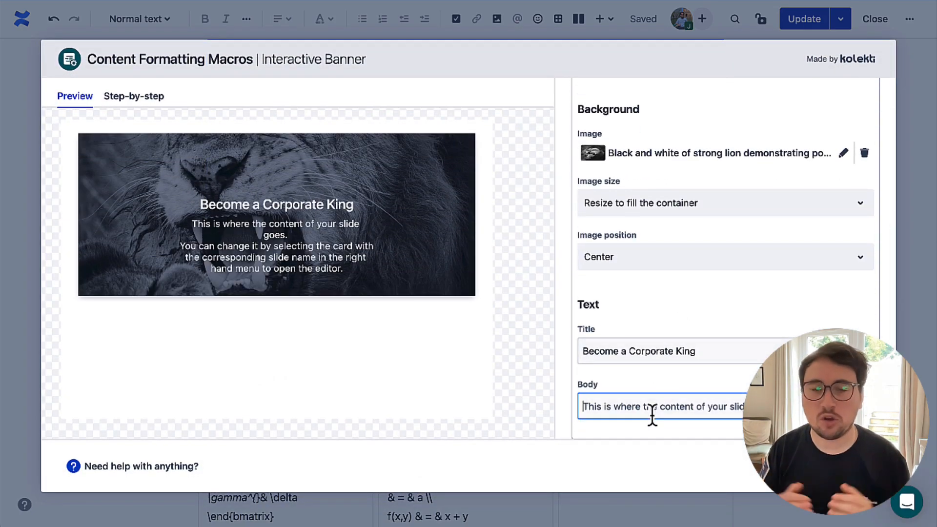
{"action": "key", "text": "ctrl+a"}
{"action": "key", "text": "ctrl+v"}
{"action": "left_click", "coordinate": [851, 466]}
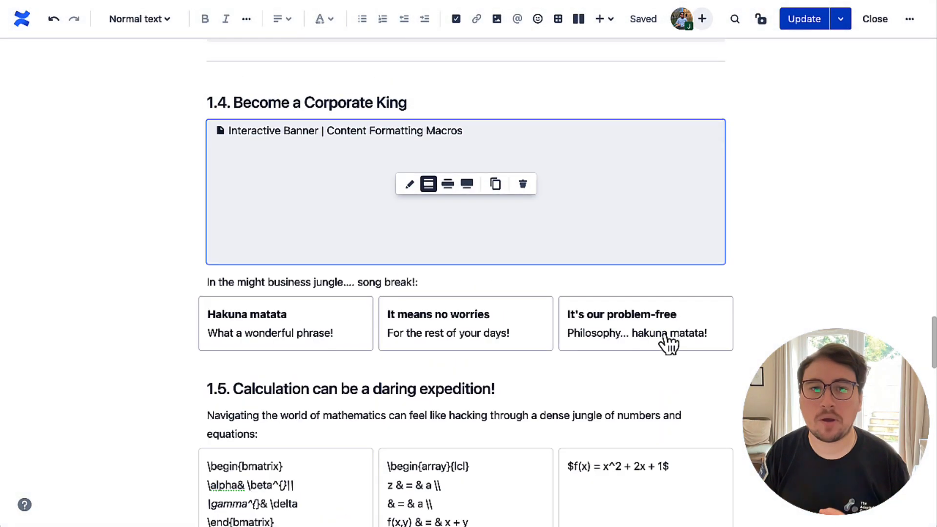
Delete the duplicated "In the might business jungle" line below the banner and insert an empty three-column layout beneath the Hakuna matata columns.
{"action": "triple_click", "coordinate": [248, 353]}
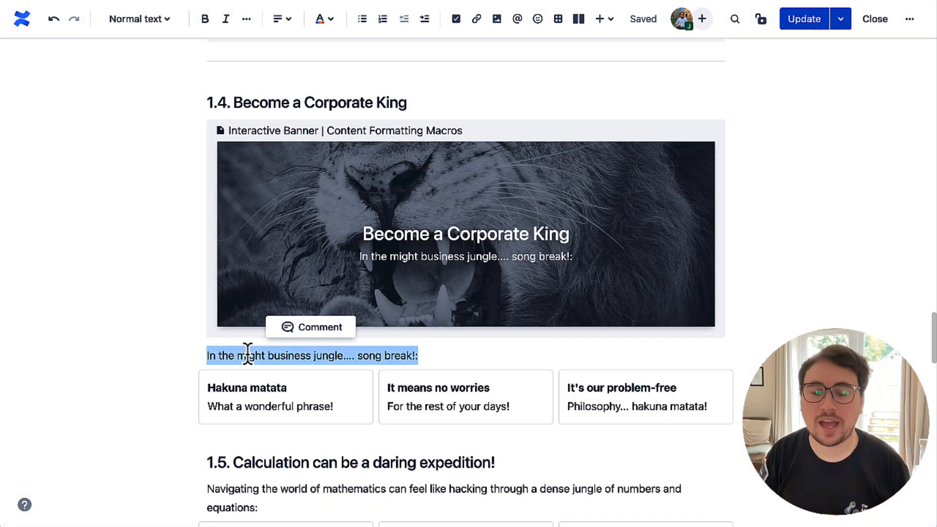
{"action": "key", "text": "BackSpace"}
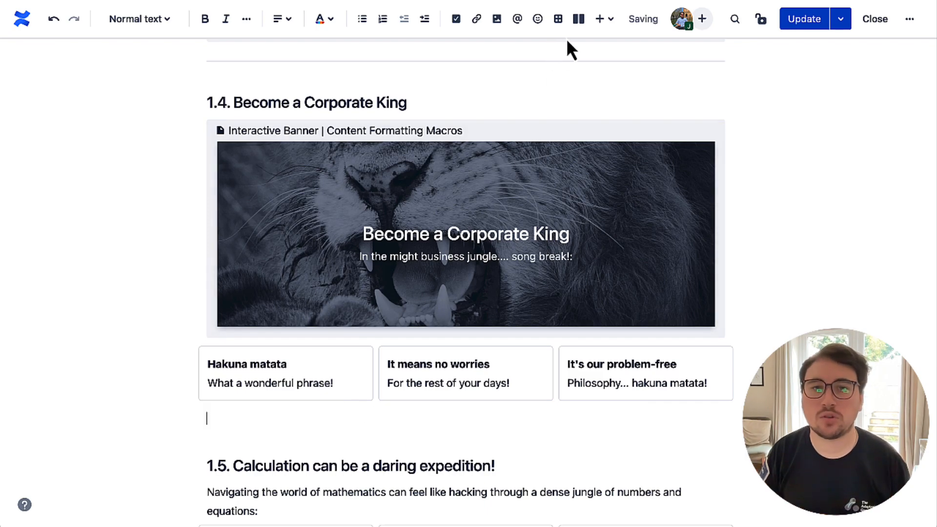
{"action": "left_click", "coordinate": [578, 19]}
{"action": "left_click", "coordinate": [419, 461]}
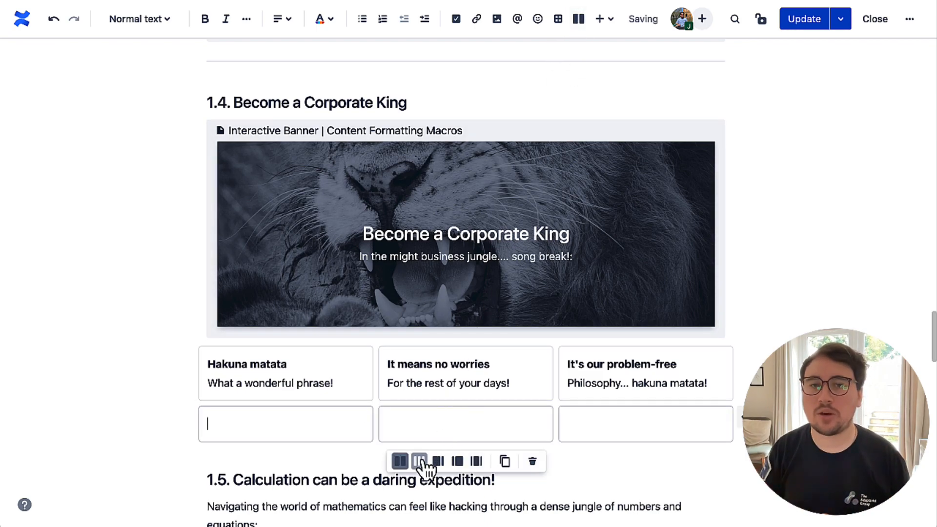
Insert a Card macro in the first empty column, try the other card styles, and settle on Vertical.
{"action": "type", "text": "/card"}
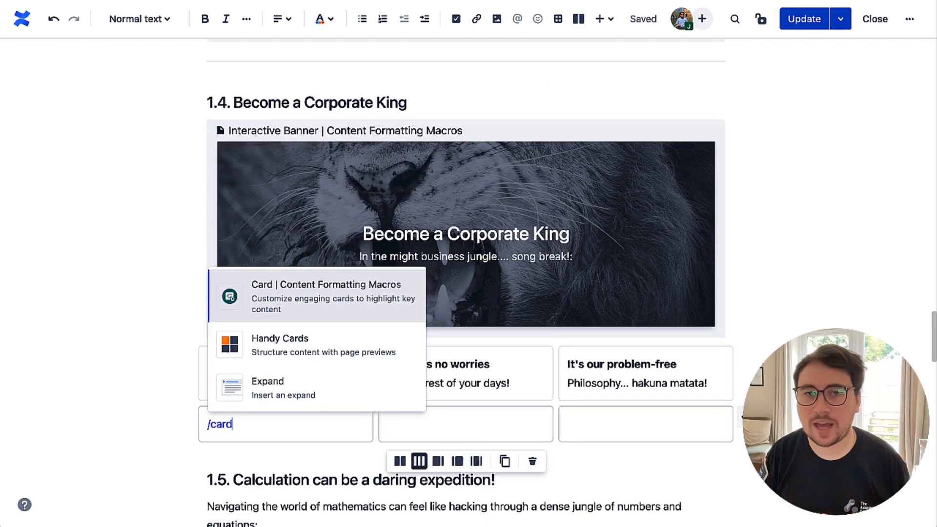
{"action": "left_click", "coordinate": [255, 310]}
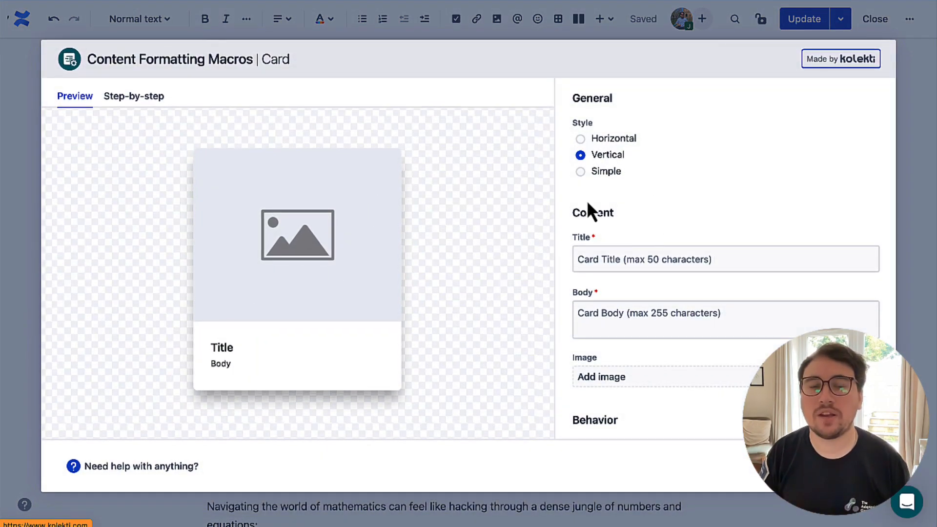
{"action": "left_click", "coordinate": [585, 137]}
{"action": "left_click", "coordinate": [580, 172]}
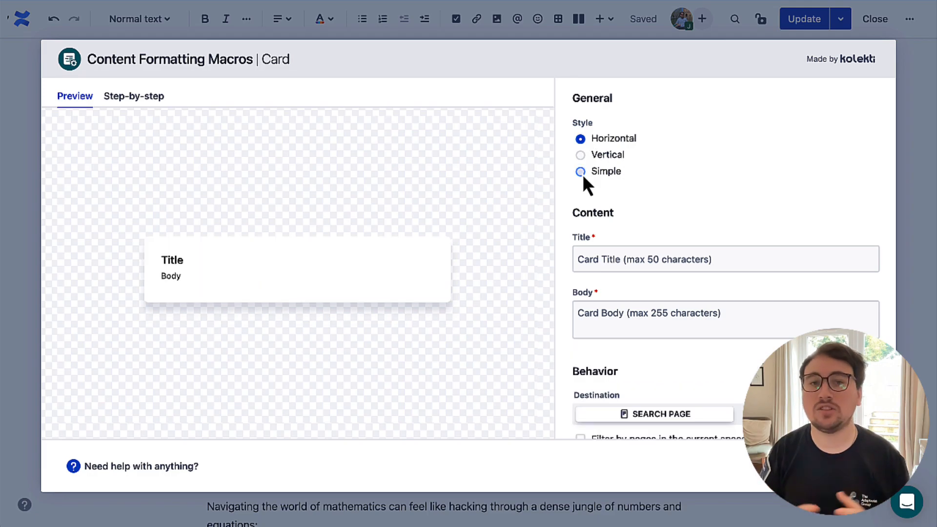
{"action": "left_click", "coordinate": [580, 155]}
Copy the first song line from the before page, setting the card title to "Hakuna matata" and the body to "What a wonderful phrase!".
{"action": "left_click", "coordinate": [640, 255]}
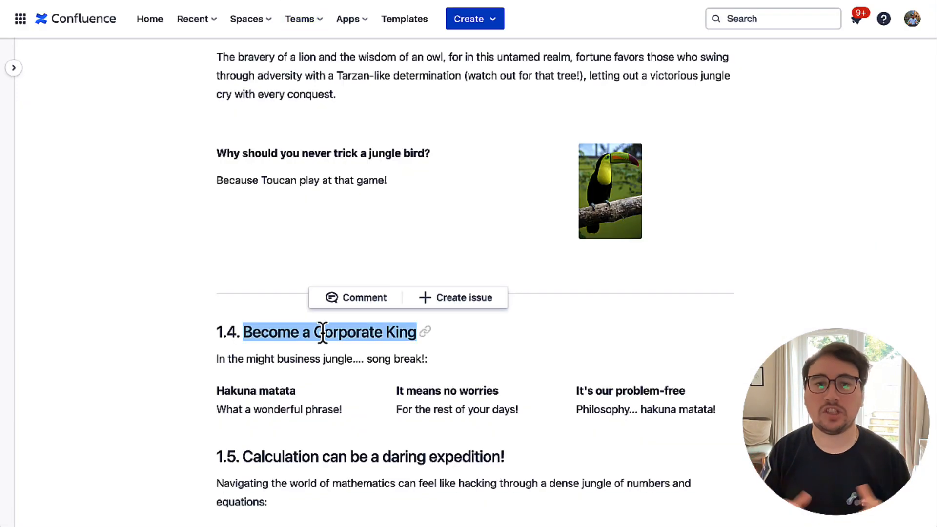
{"action": "left_click_drag", "start_coordinate": [218, 391], "coordinate": [343, 409]}
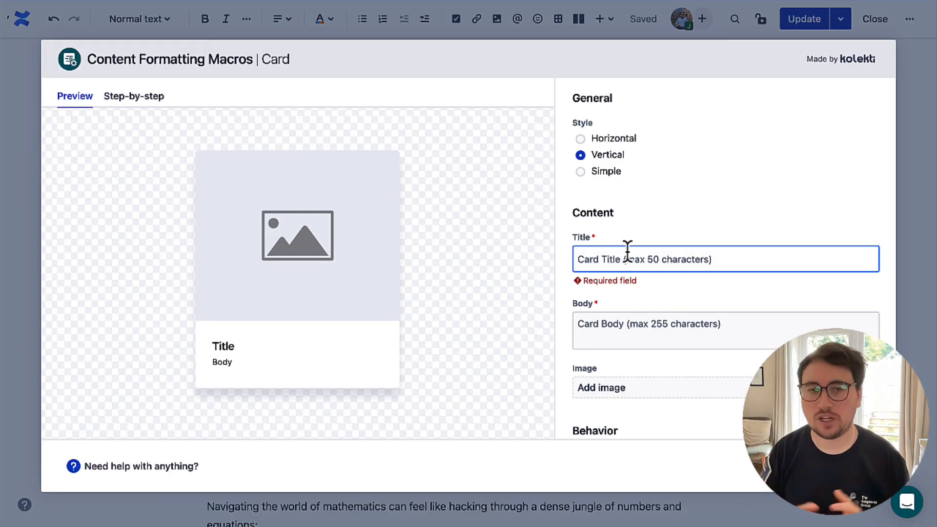
{"action": "key", "text": "ctrl+v"}
{"action": "left_click_drag", "start_coordinate": [647, 260], "coordinate": [828, 260]}
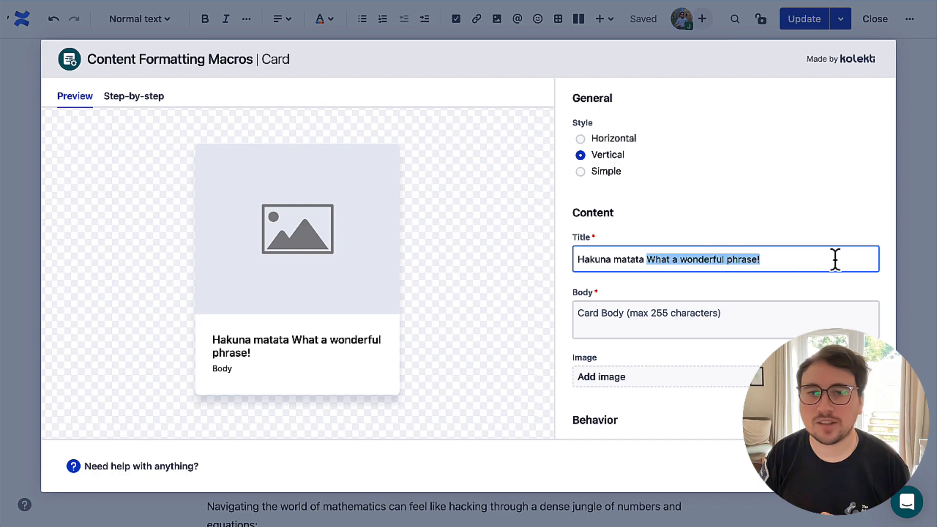
{"action": "key", "text": "ctrl+x"}
{"action": "left_click", "coordinate": [730, 317]}
{"action": "key", "text": "ctrl+v"}
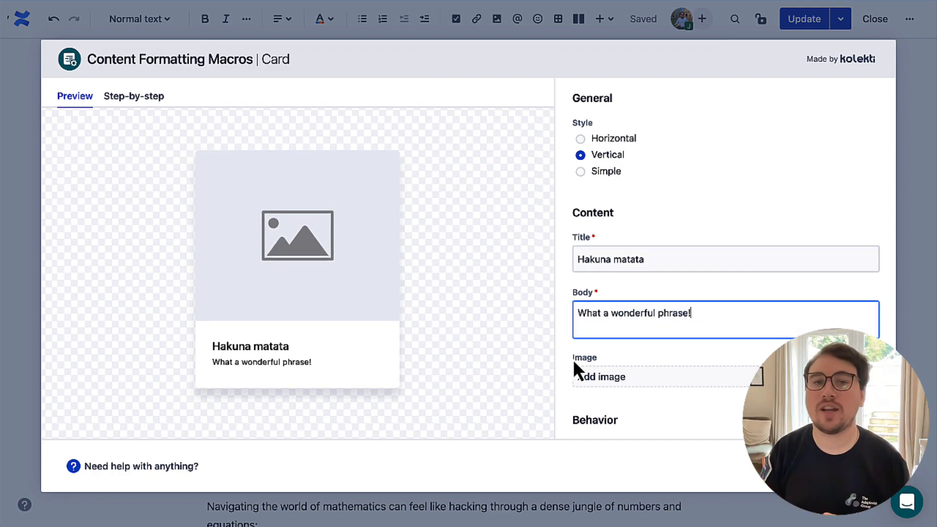
Search the stock images for "meercat" and use the meerkat photo as the card image.
{"action": "left_click", "coordinate": [638, 373]}
{"action": "left_click", "coordinate": [637, 128]}
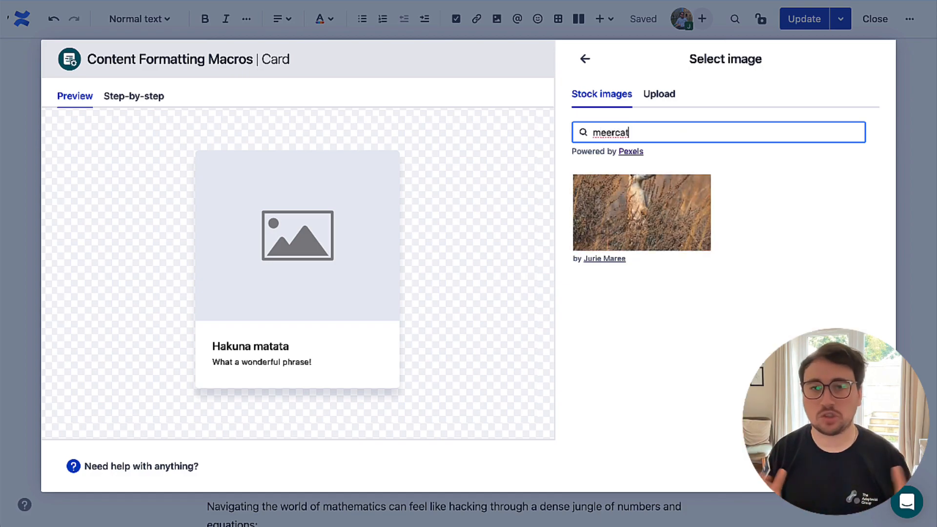
{"action": "left_click", "coordinate": [661, 198]}
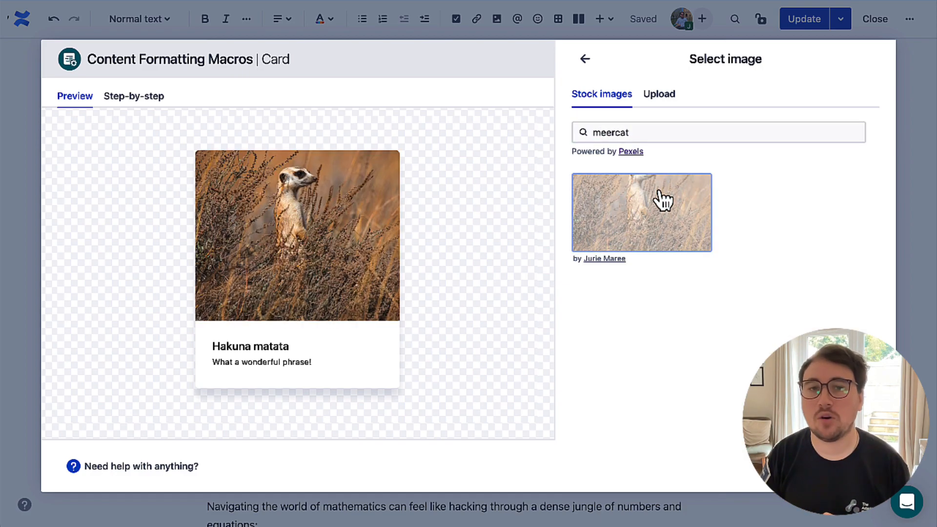
{"action": "left_click", "coordinate": [586, 60]}
Set the card's background to the recently used teal #006D7A and its text color to white.
{"action": "scroll", "coordinate": [714, 302], "scroll_direction": "down", "scroll_amount": 3}
{"action": "scroll", "coordinate": [715, 303], "scroll_direction": "down", "scroll_amount": 3}
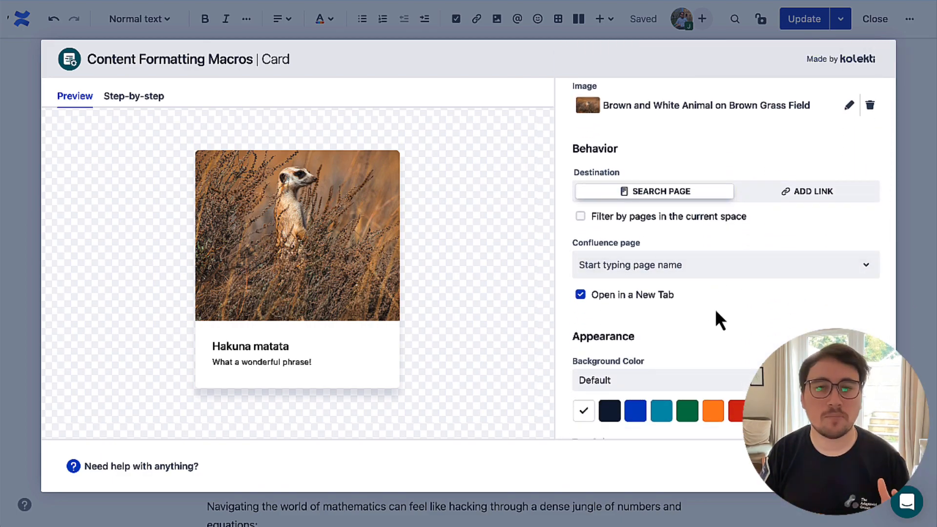
{"action": "scroll", "coordinate": [716, 308], "scroll_direction": "down", "scroll_amount": 2}
{"action": "left_click", "coordinate": [671, 300]}
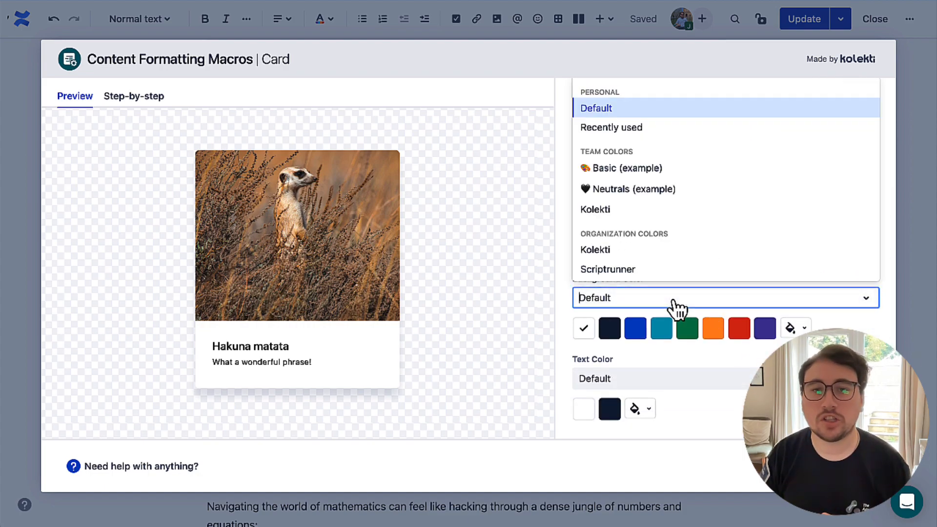
{"action": "left_click", "coordinate": [647, 130]}
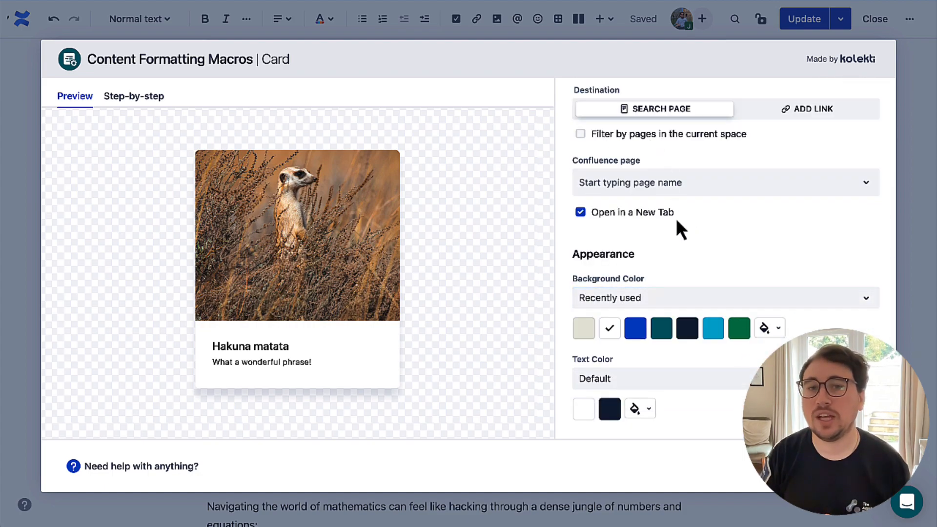
{"action": "left_click", "coordinate": [664, 334]}
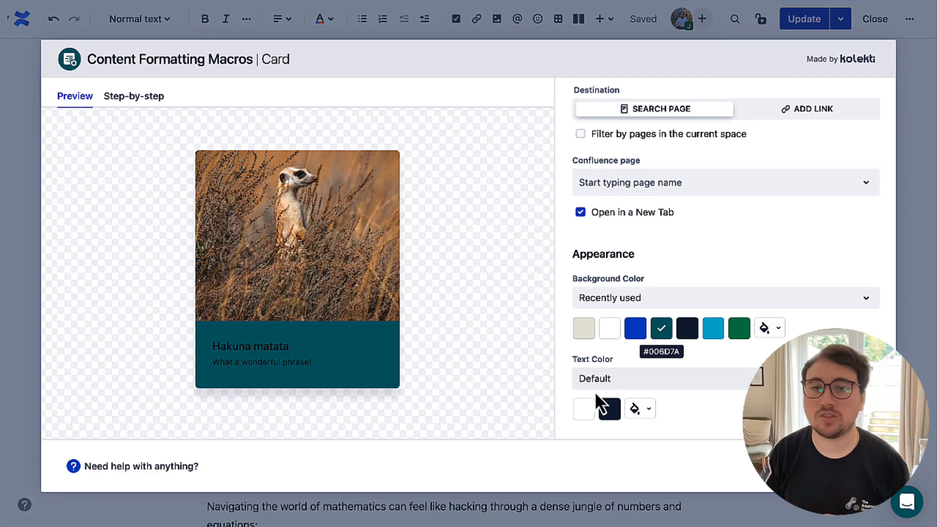
{"action": "left_click", "coordinate": [585, 410]}
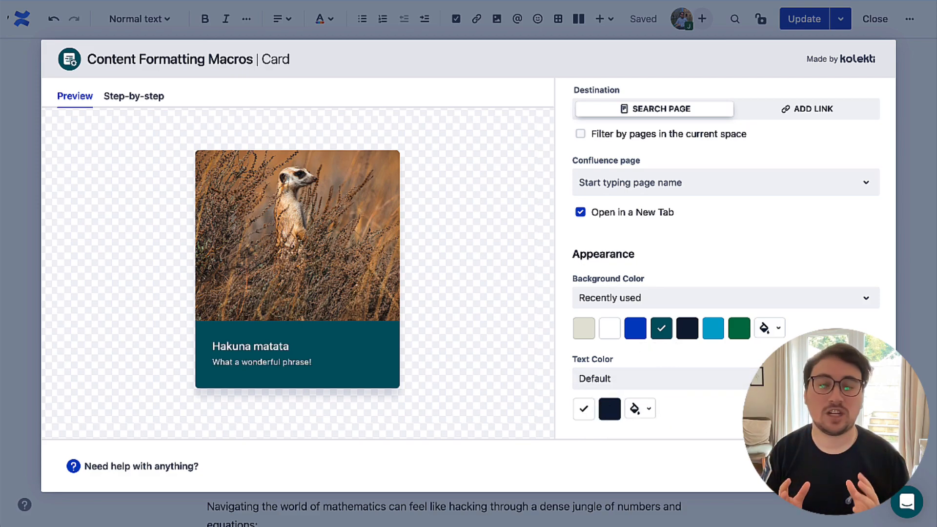
Look at the card's Add Link destination option, return to Search Page, and save the card into the first column.
{"action": "scroll", "coordinate": [725, 259], "scroll_direction": "up", "scroll_amount": 10}
{"action": "scroll", "coordinate": [726, 259], "scroll_direction": "down", "scroll_amount": 4}
{"action": "left_click", "coordinate": [799, 289]}
{"action": "left_click", "coordinate": [700, 288]}
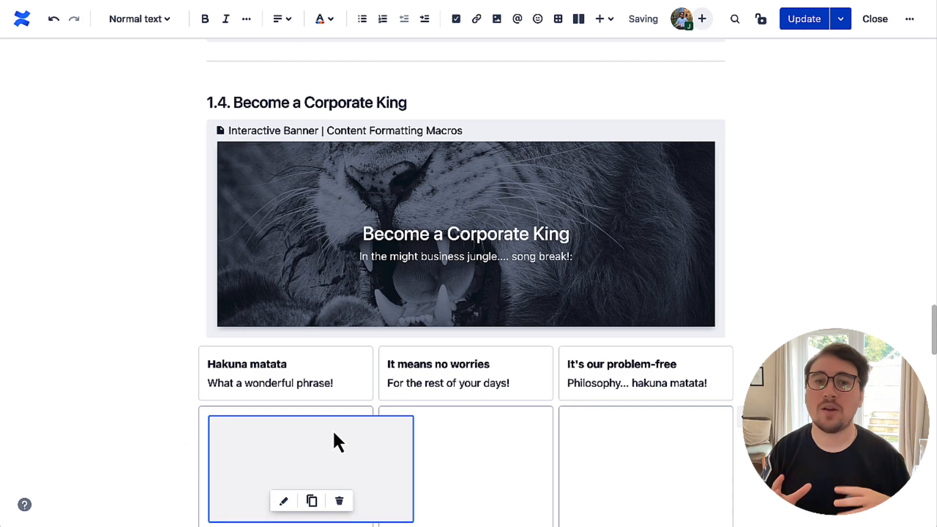
{"action": "scroll", "coordinate": [335, 439], "scroll_direction": "down", "scroll_amount": 3}
{"action": "scroll", "coordinate": [320, 387], "scroll_direction": "down", "scroll_amount": 2}
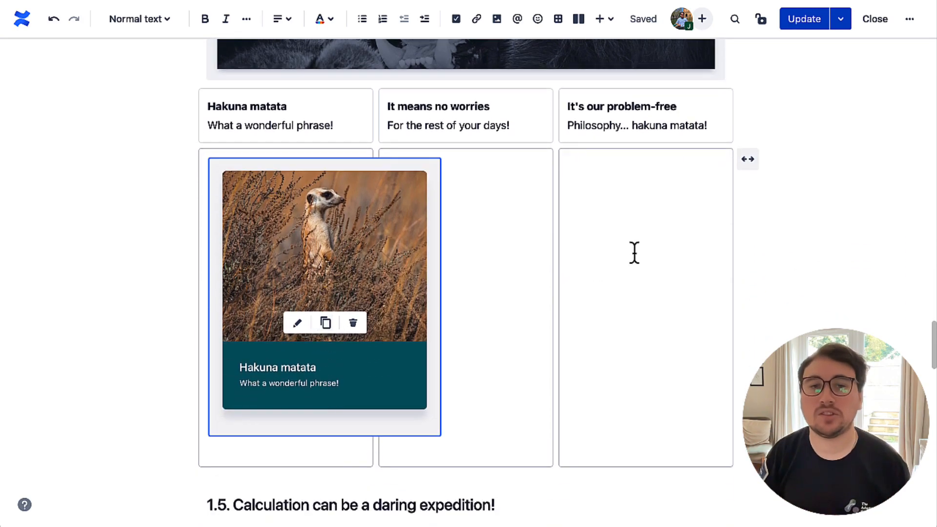
Widen the three-column card layout and paste copies of the meerkat card into the second and third columns.
{"action": "left_click", "coordinate": [746, 163]}
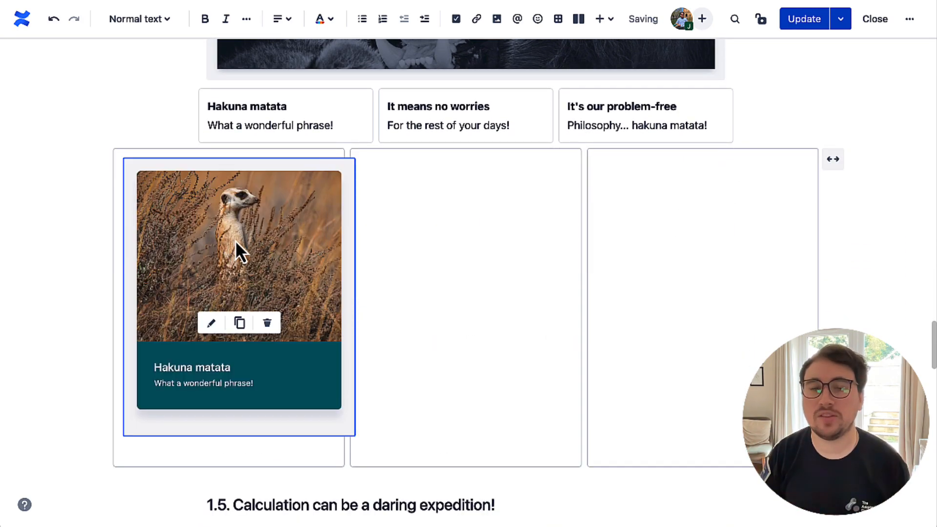
{"action": "left_click", "coordinate": [423, 244]}
{"action": "key", "text": "ctrl+v"}
{"action": "left_click", "coordinate": [703, 275]}
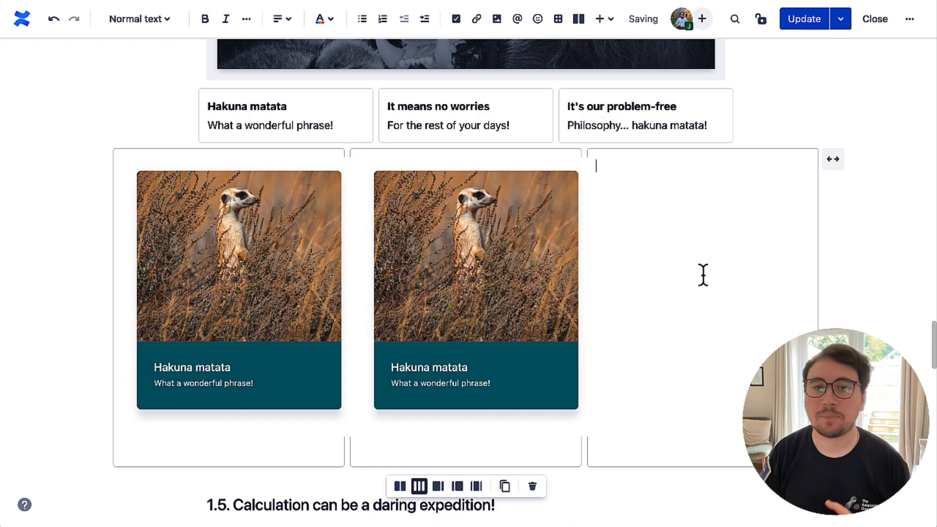
{"action": "key", "text": "ctrl+v"}
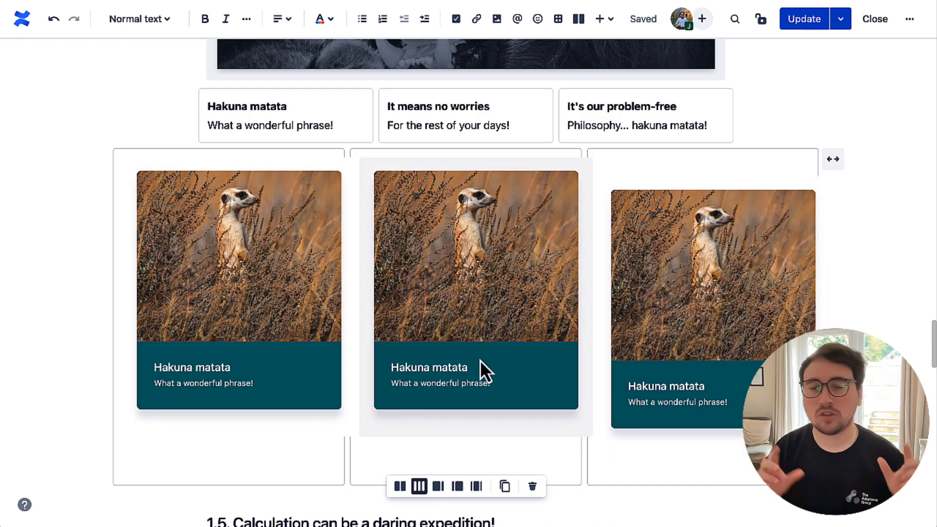
Change the second card's image to the front-facing warthog photo found by searching "warthog", and select the second song line on the before page.
{"action": "left_click", "coordinate": [479, 359]}
{"action": "left_click", "coordinate": [448, 322]}
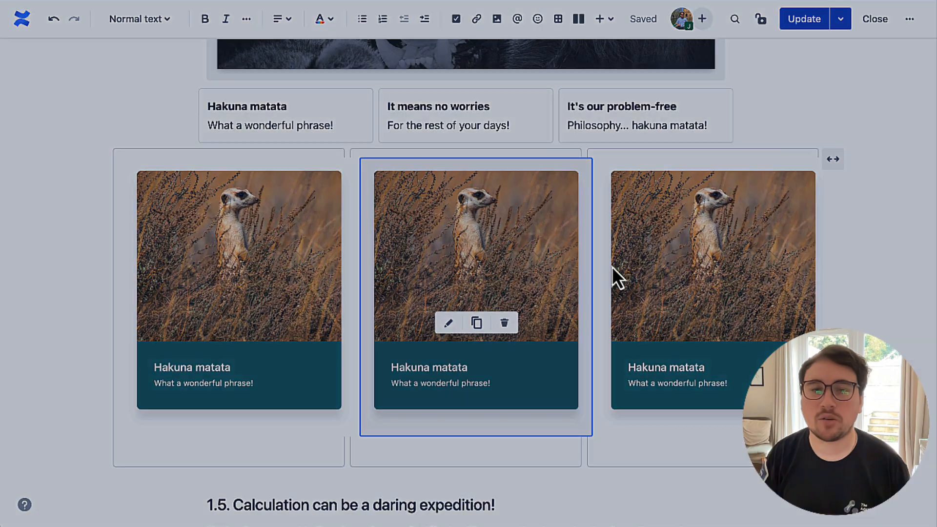
{"action": "scroll", "coordinate": [766, 328], "scroll_direction": "down", "scroll_amount": 2}
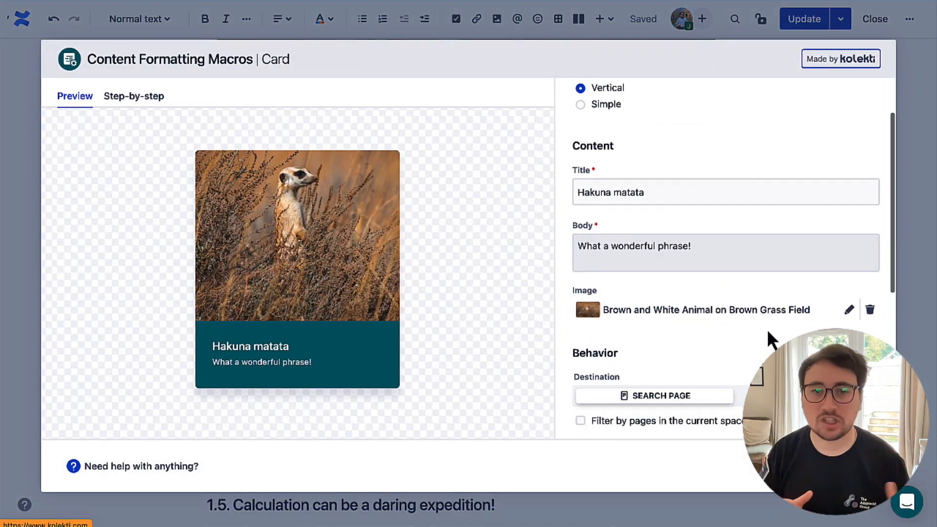
{"action": "left_click", "coordinate": [849, 310]}
{"action": "left_click", "coordinate": [674, 131]}
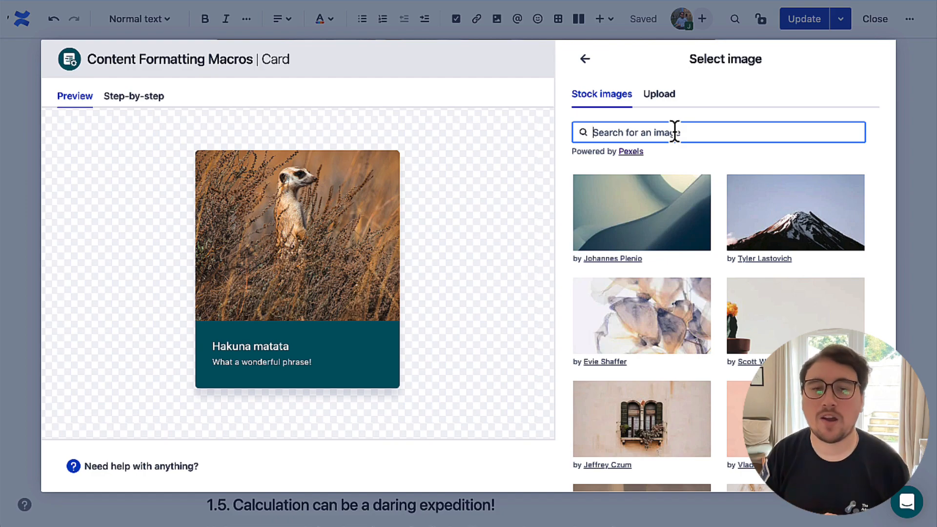
{"action": "type", "text": "warthog"}
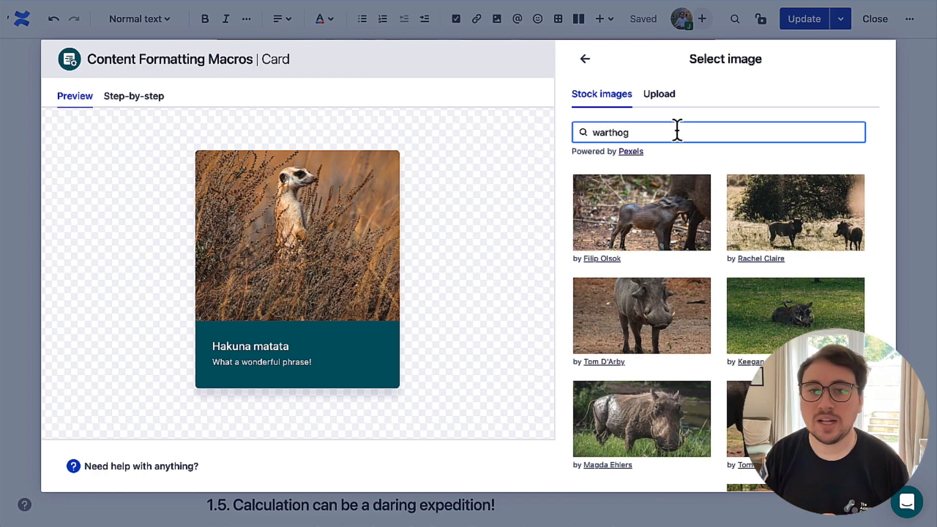
{"action": "left_click", "coordinate": [658, 312]}
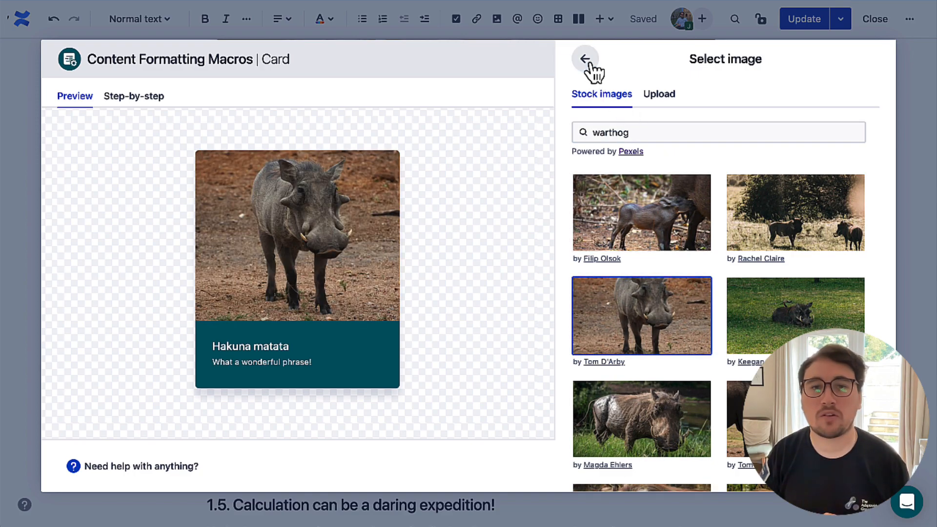
{"action": "left_click", "coordinate": [588, 63]}
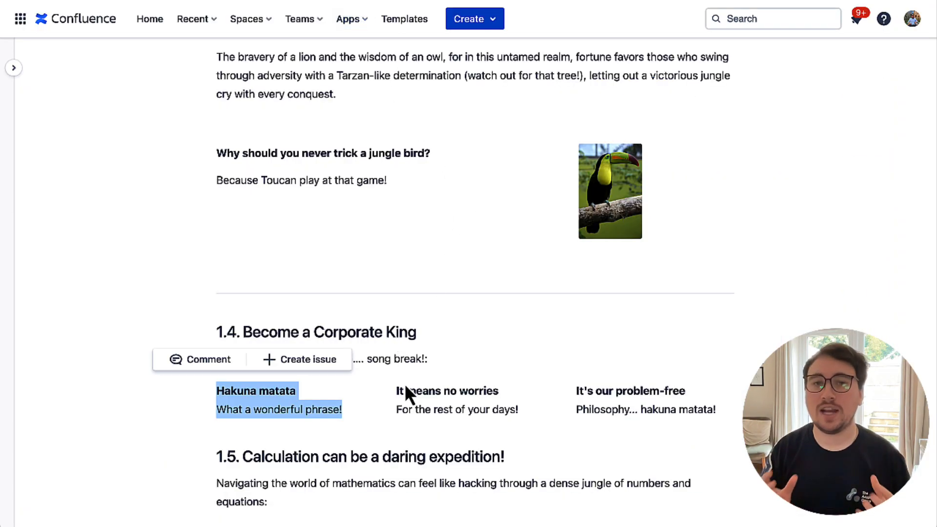
{"action": "left_click_drag", "start_coordinate": [398, 388], "coordinate": [518, 410]}
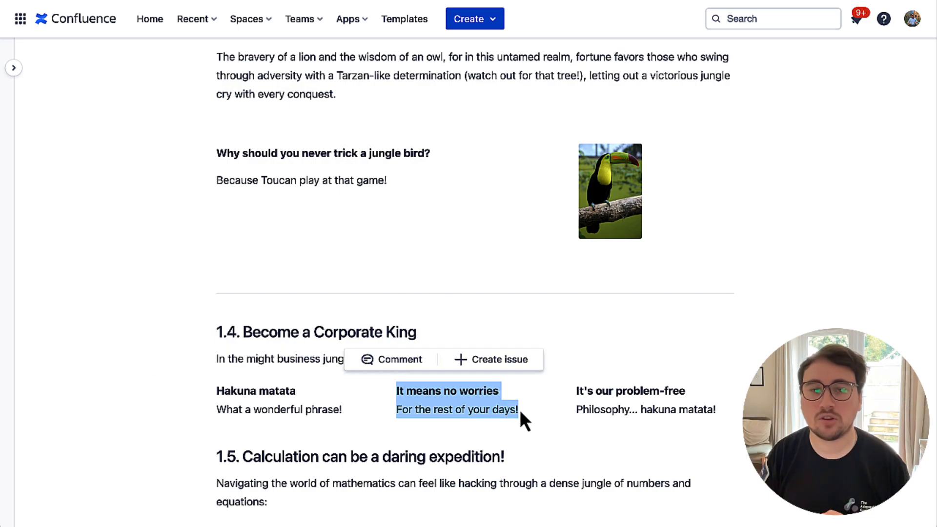
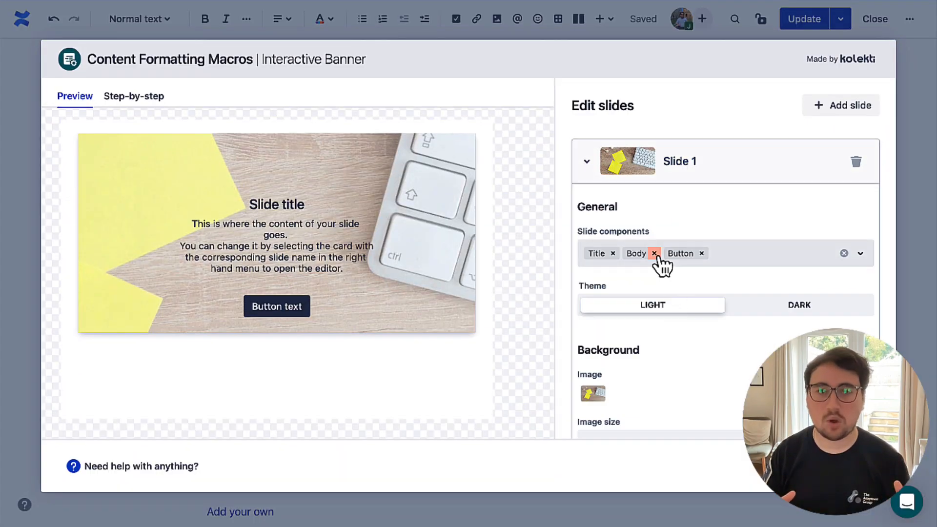
Remove the Button component from the banner's Slide 1, setting its title to "Out of the Woods" and body to "Never stop exploring!".
{"action": "left_click", "coordinate": [654, 253]}
{"action": "left_click", "coordinate": [668, 253]}
{"action": "scroll", "coordinate": [663, 337], "scroll_direction": "down", "scroll_amount": 1}
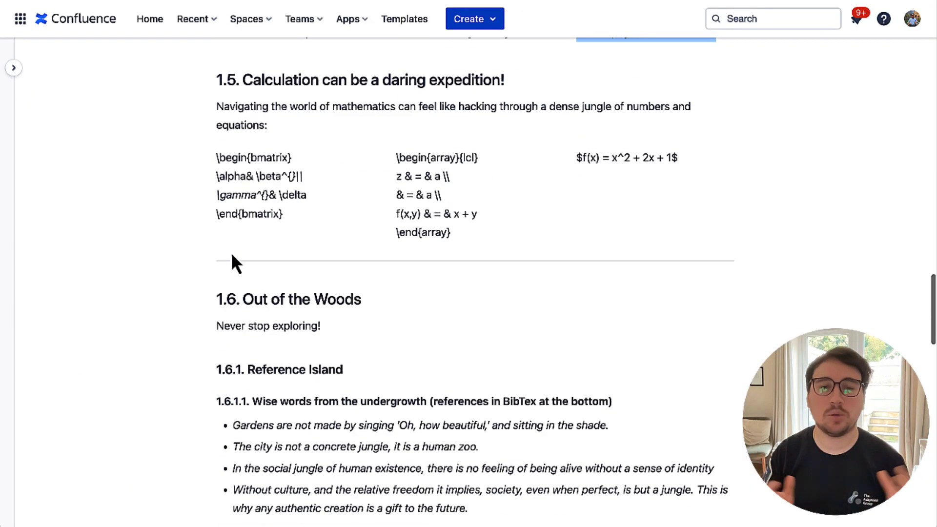
{"action": "scroll", "coordinate": [230, 264], "scroll_direction": "down", "scroll_amount": 1}
{"action": "left_click_drag", "start_coordinate": [245, 257], "coordinate": [359, 257]}
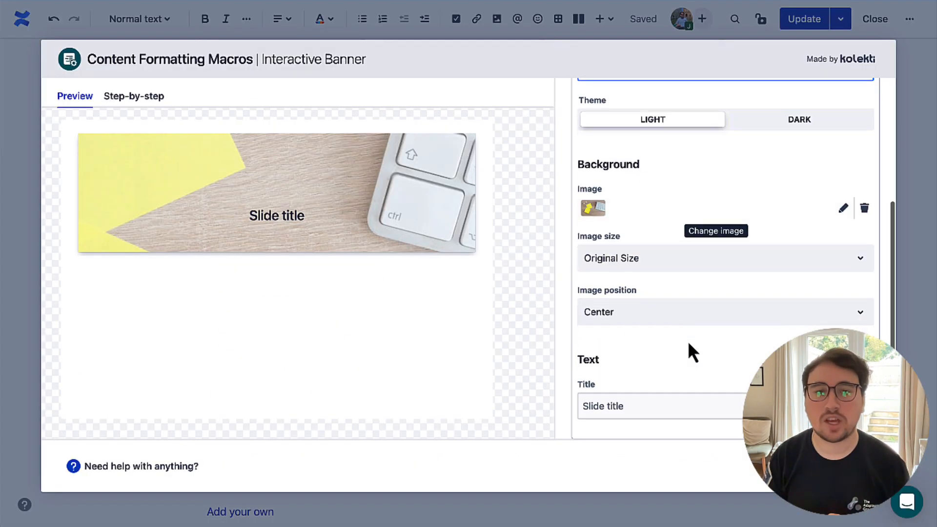
{"action": "type", "text": "Out of the Woods"}
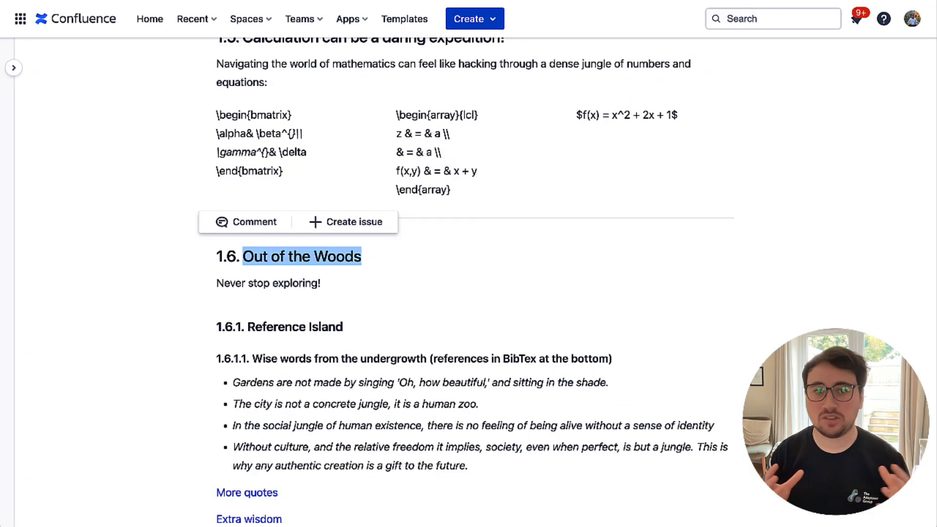
{"action": "left_click_drag", "start_coordinate": [216, 278], "coordinate": [320, 278]}
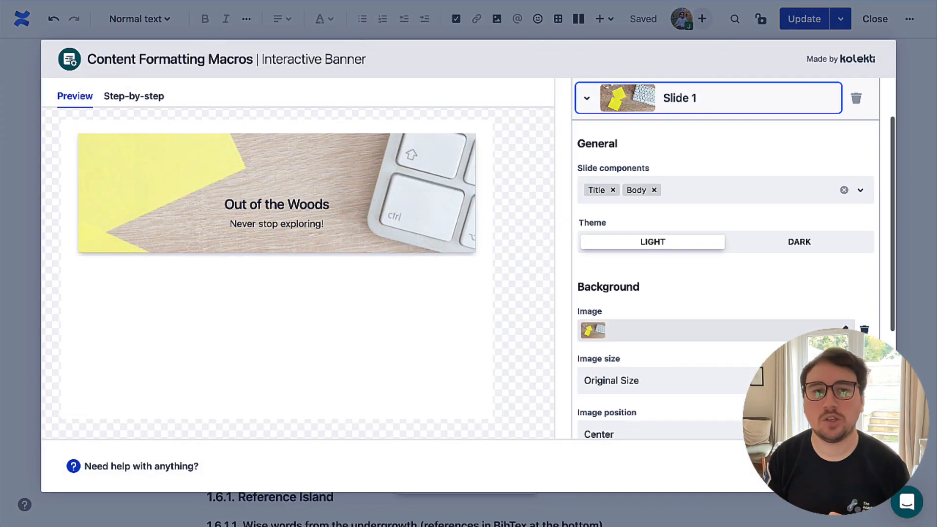
Search the stock images for "jungle island" and use the aerial shoreline photo as the slide's background image.
{"action": "left_click", "coordinate": [592, 328]}
{"action": "type", "text": "jungle island"}
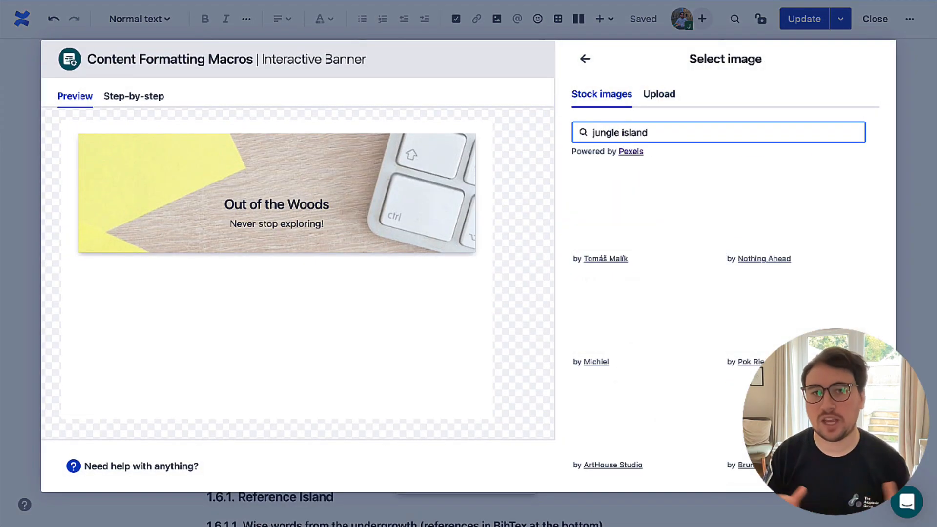
{"action": "left_click", "coordinate": [617, 198]}
{"action": "scroll", "coordinate": [768, 276], "scroll_direction": "down", "scroll_amount": 3}
{"action": "scroll", "coordinate": [722, 293], "scroll_direction": "up", "scroll_amount": 5}
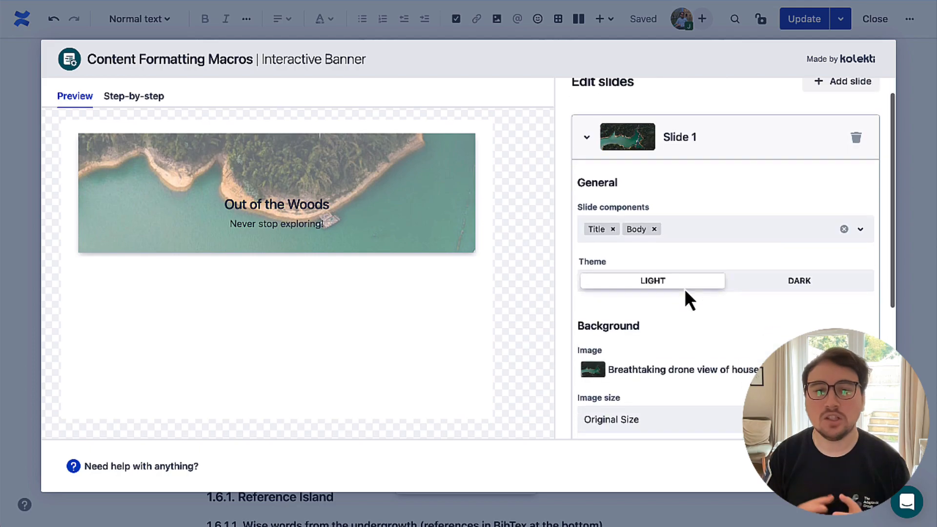
Set the slide's theme to Dark and save the "Out of the Woods" banner to the page.
{"action": "scroll", "coordinate": [774, 184], "scroll_direction": "down", "scroll_amount": 3}
{"action": "left_click", "coordinate": [774, 184]}
{"action": "scroll", "coordinate": [774, 184], "scroll_direction": "down", "scroll_amount": 2}
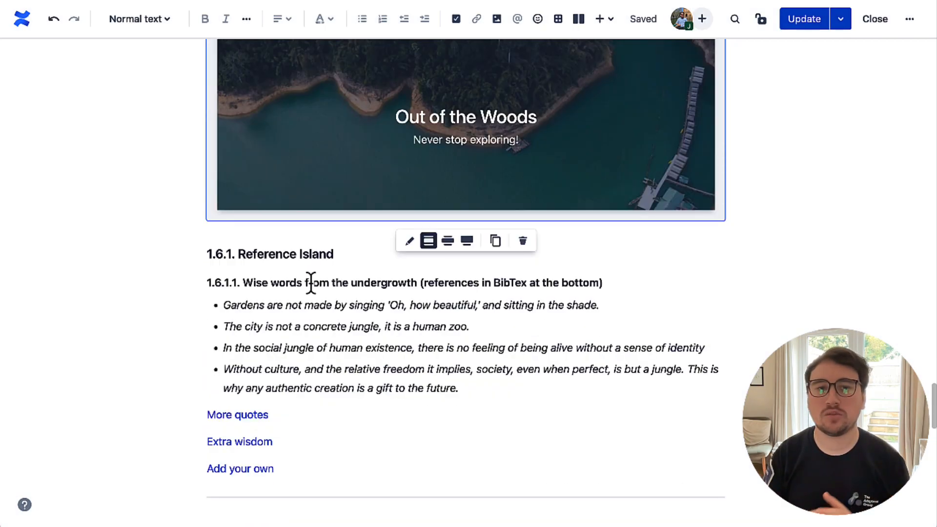
Insert a Background macro at the 1.6.1 Reference Island heading.
{"action": "left_click", "coordinate": [207, 253]}
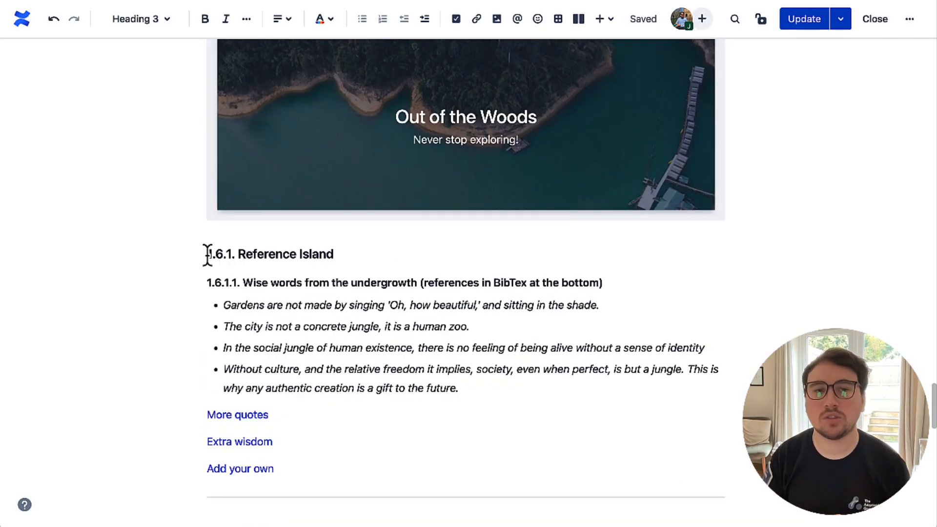
{"action": "type", "text": "/ "}
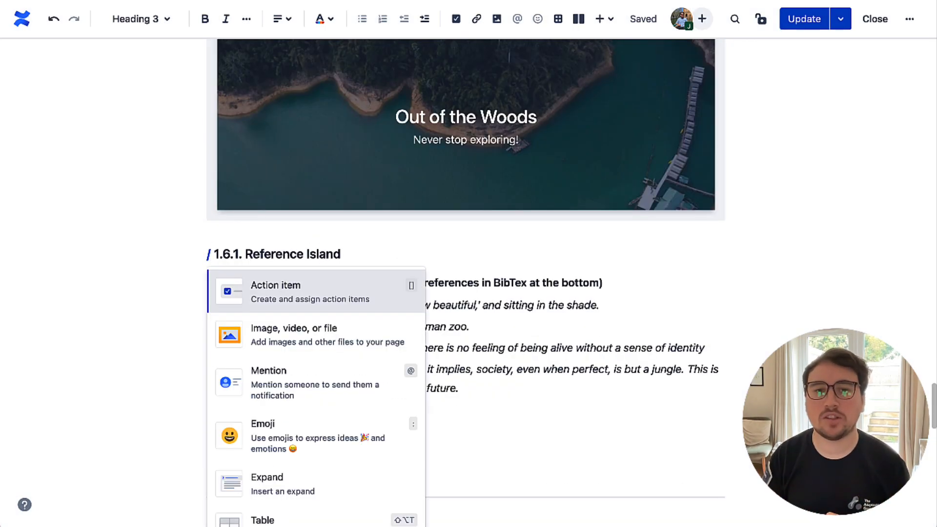
{"action": "type", "text": "back"}
{"action": "left_click", "coordinate": [250, 286]}
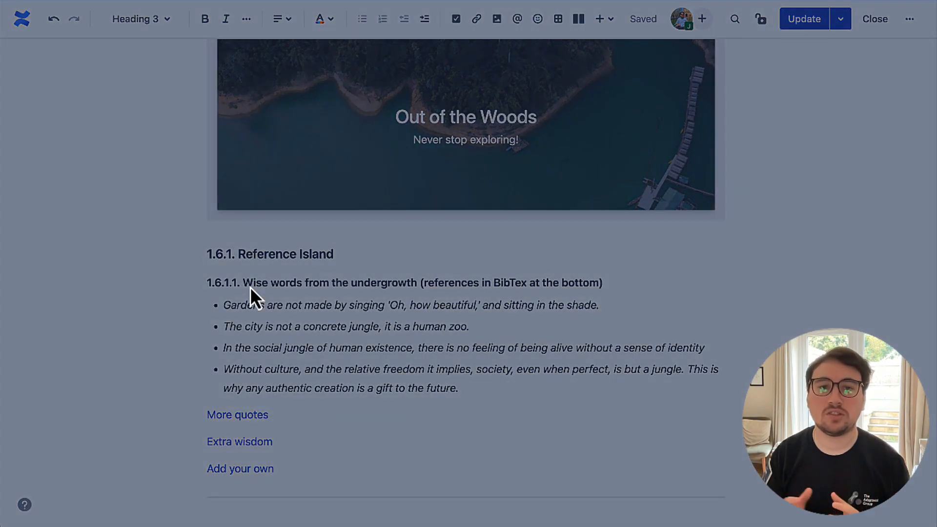
Search the stock images for "water droplets" and use the light grey droplet photo as the macro's background image.
{"action": "scroll", "coordinate": [707, 248], "scroll_direction": "down", "scroll_amount": 5}
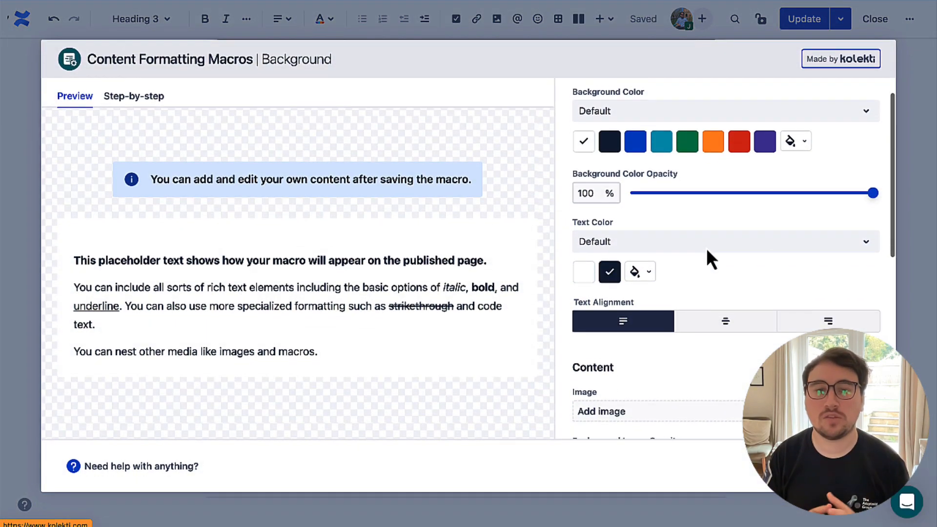
{"action": "left_click", "coordinate": [680, 269]}
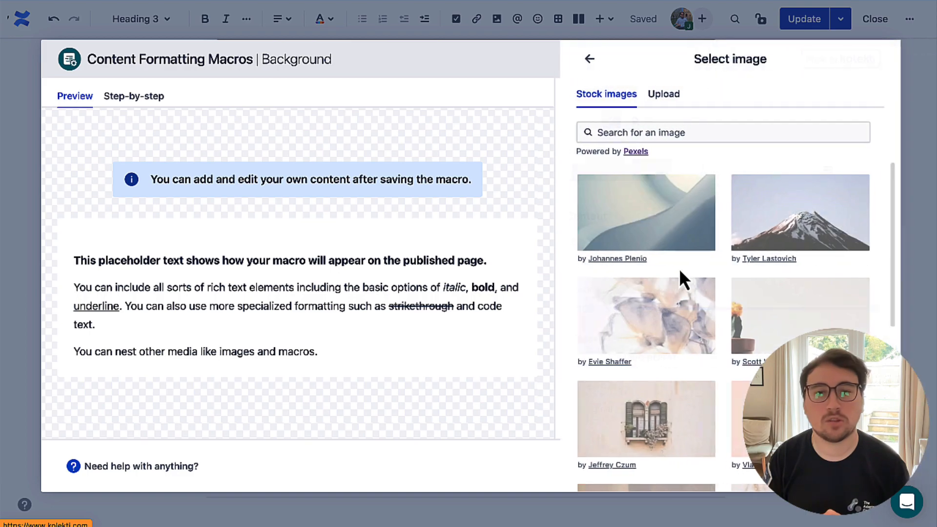
{"action": "left_click", "coordinate": [628, 126]}
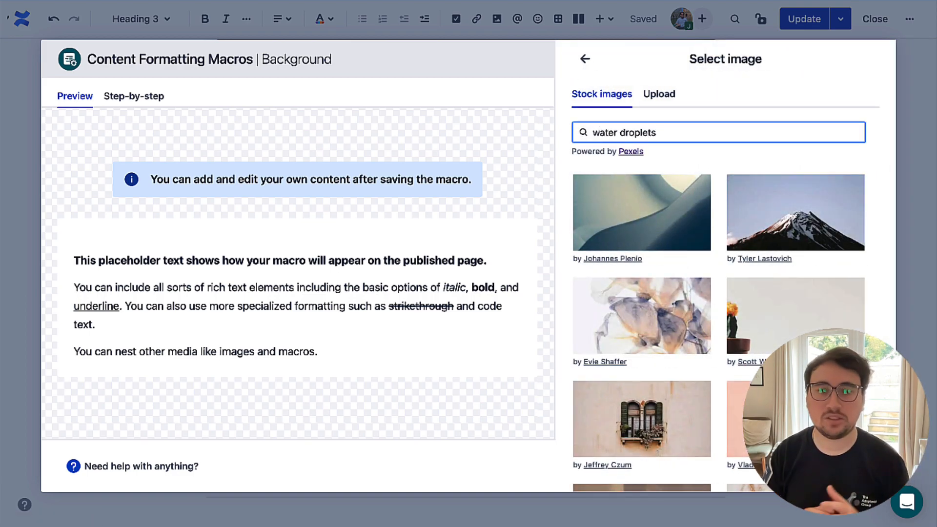
{"action": "left_click", "coordinate": [765, 231]}
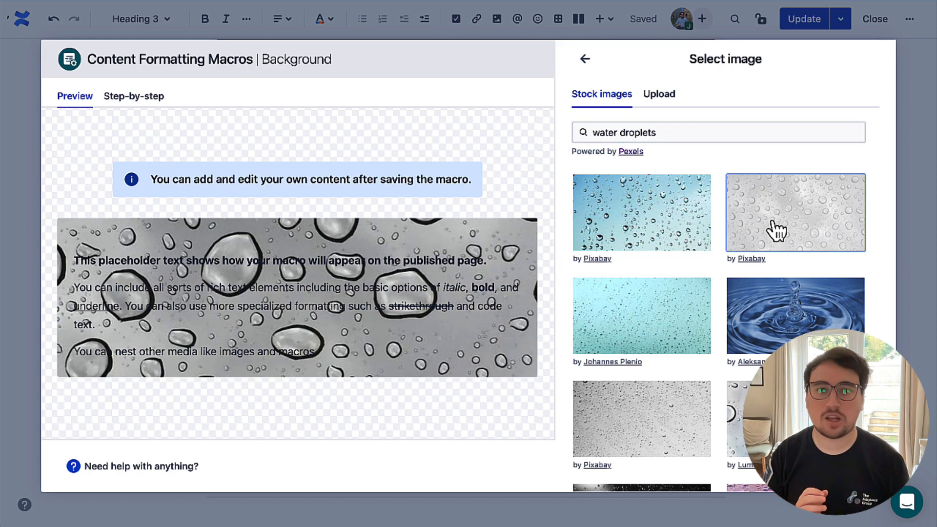
{"action": "left_click", "coordinate": [586, 59]}
Lower the droplet image's opacity until it is faint behind the text, and save the Background macro.
{"action": "scroll", "coordinate": [627, 129], "scroll_direction": "up", "scroll_amount": 5}
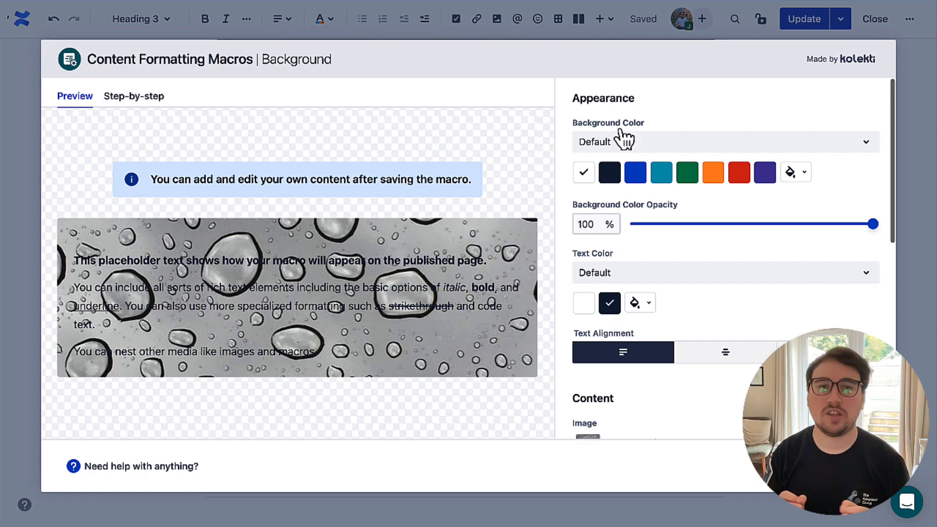
{"action": "scroll", "coordinate": [801, 284], "scroll_direction": "down", "scroll_amount": 3}
{"action": "left_click_drag", "start_coordinate": [873, 356], "coordinate": [678, 356]}
{"action": "scroll", "coordinate": [679, 356], "scroll_direction": "down", "scroll_amount": 2}
{"action": "scroll", "coordinate": [665, 433], "scroll_direction": "down", "scroll_amount": 4}
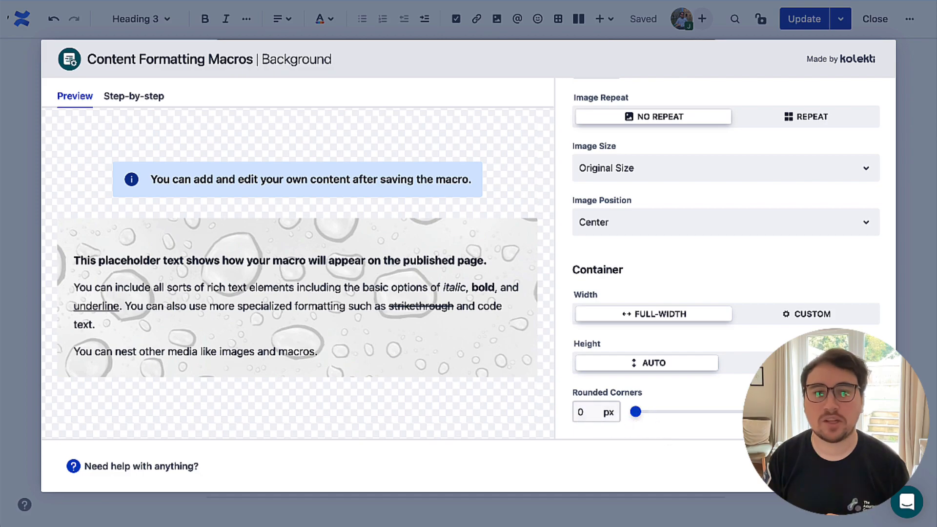
{"action": "left_click", "coordinate": [854, 466]}
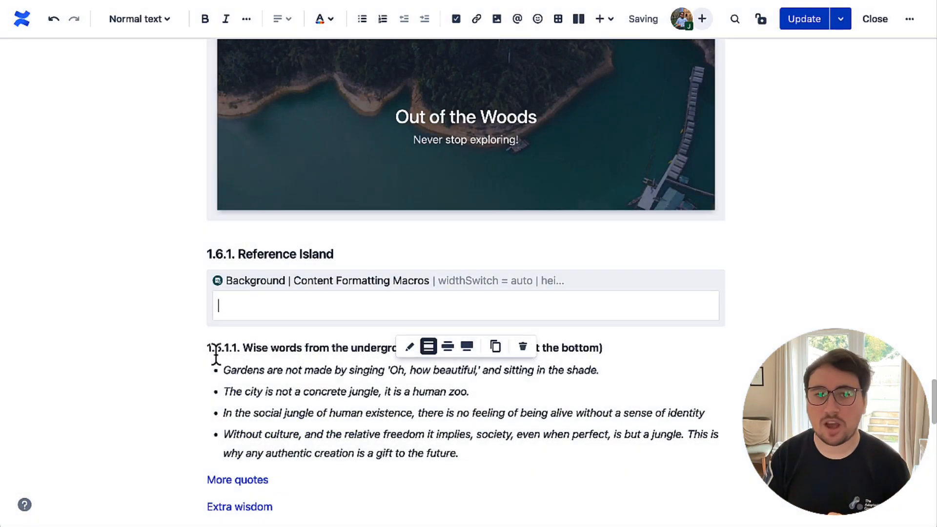
Move the 1.6.1.1 Wise words heading and its four bulleted quotes into the Background macro.
{"action": "left_click_drag", "start_coordinate": [205, 349], "coordinate": [475, 441]}
{"action": "key", "text": "ctrl+x"}
{"action": "left_click", "coordinate": [265, 312]}
{"action": "key", "text": "ctrl+v"}
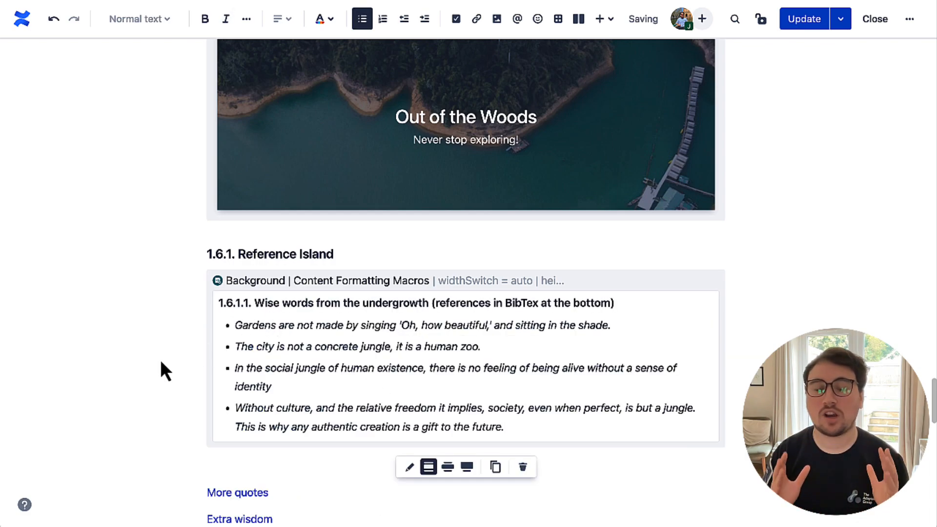
Select the first BibTex reference, the poetryloverspage entry, in the references list near the page's end for copying.
{"action": "scroll", "coordinate": [160, 359], "scroll_direction": "down", "scroll_amount": 3}
{"action": "left_click", "coordinate": [239, 298]}
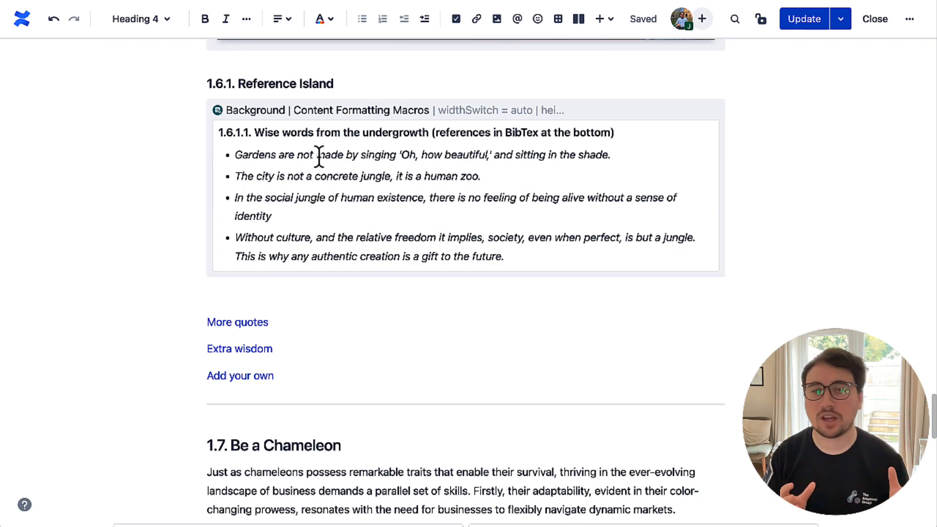
{"action": "scroll", "coordinate": [391, 322], "scroll_direction": "down", "scroll_amount": 15}
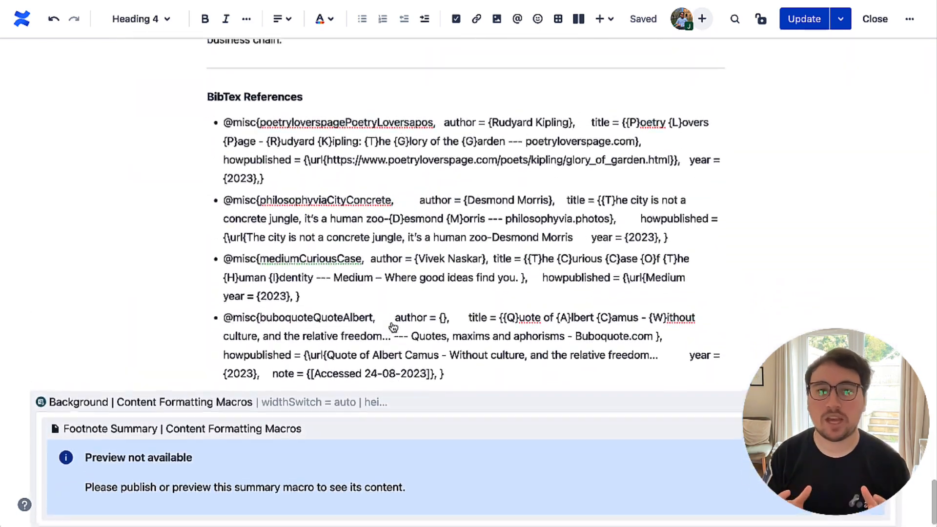
{"action": "left_click_drag", "start_coordinate": [273, 206], "coordinate": [223, 153]}
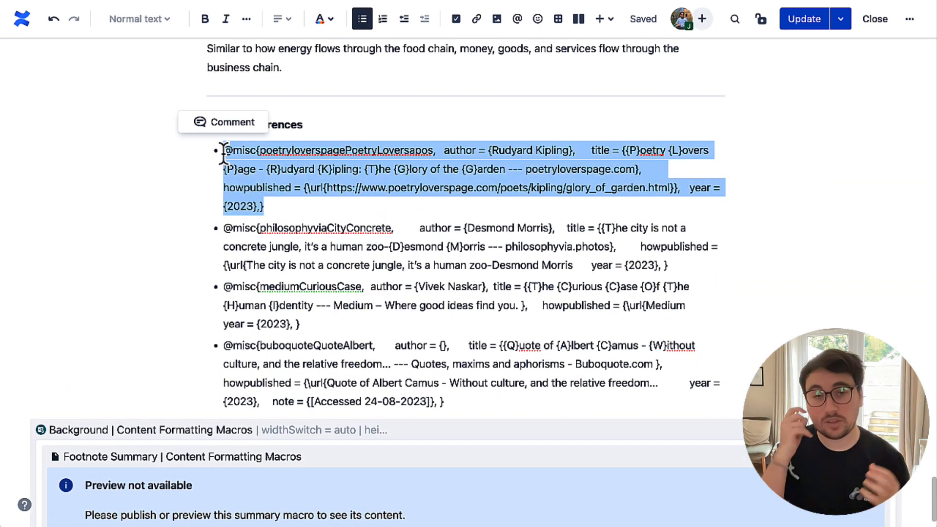
Insert a BibTeX Referencing macro after the "Gardens are not made" quote and use the copied poetryloverspage entry as its reference.
{"action": "scroll", "coordinate": [407, 247], "scroll_direction": "up", "scroll_amount": 15}
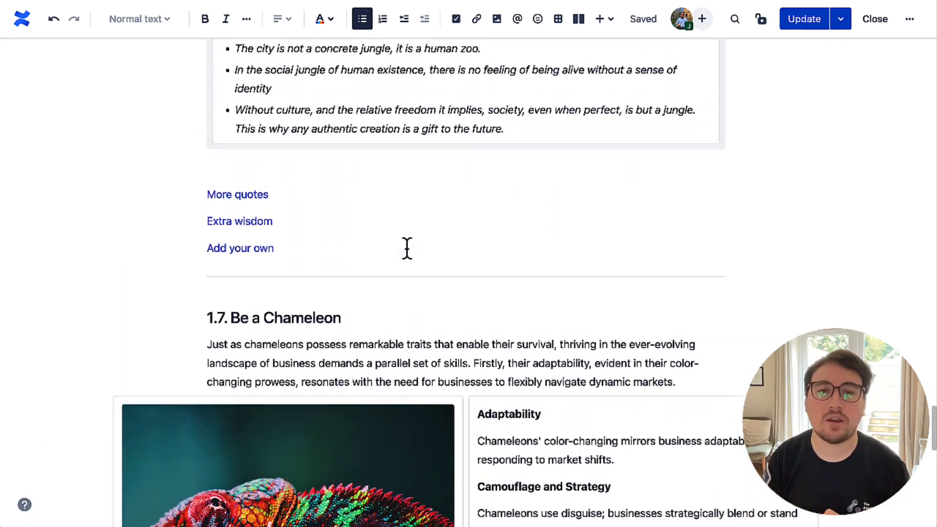
{"action": "left_click", "coordinate": [635, 253]}
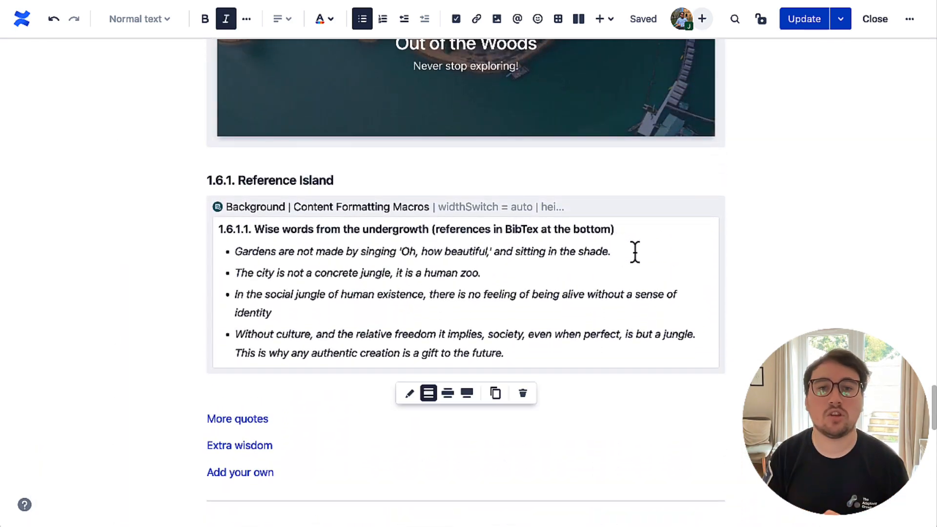
{"action": "type", "text": "/"}
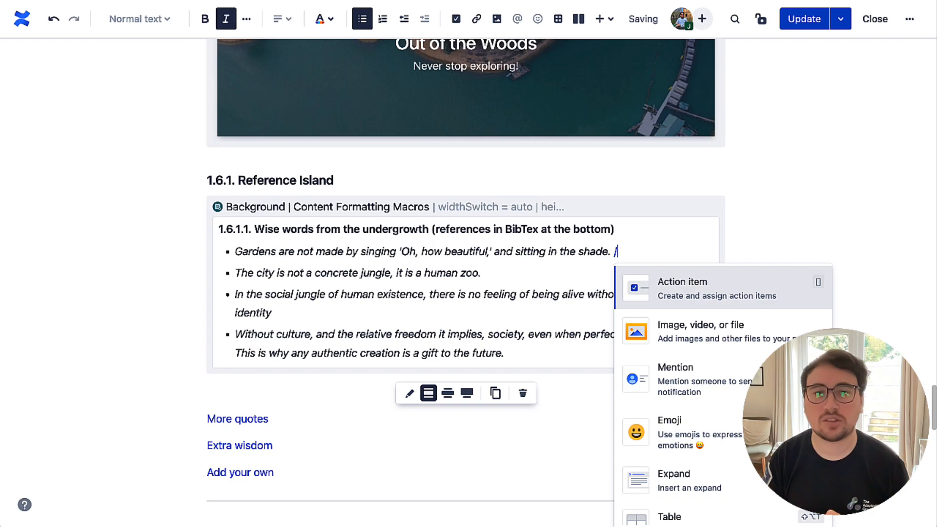
{"action": "type", "text": "bi"}
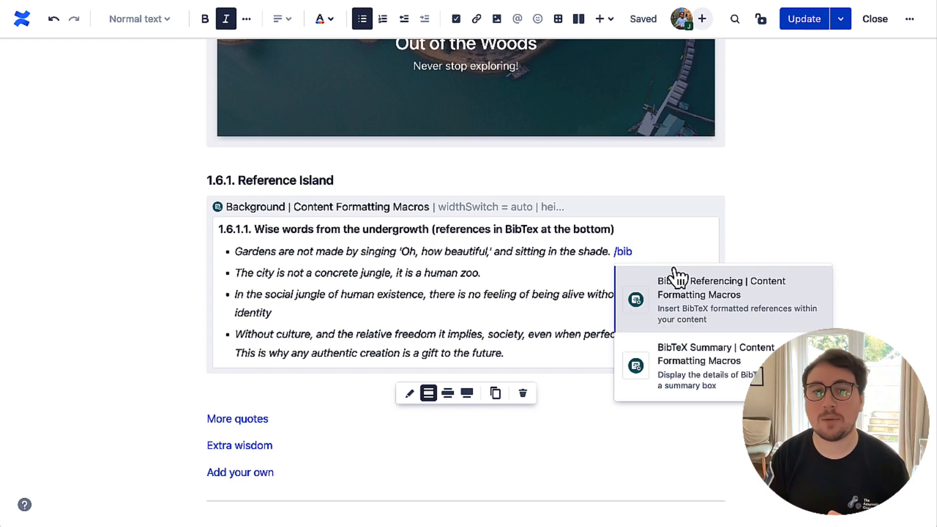
{"action": "type", "text": "b"}
{"action": "left_click", "coordinate": [711, 315]}
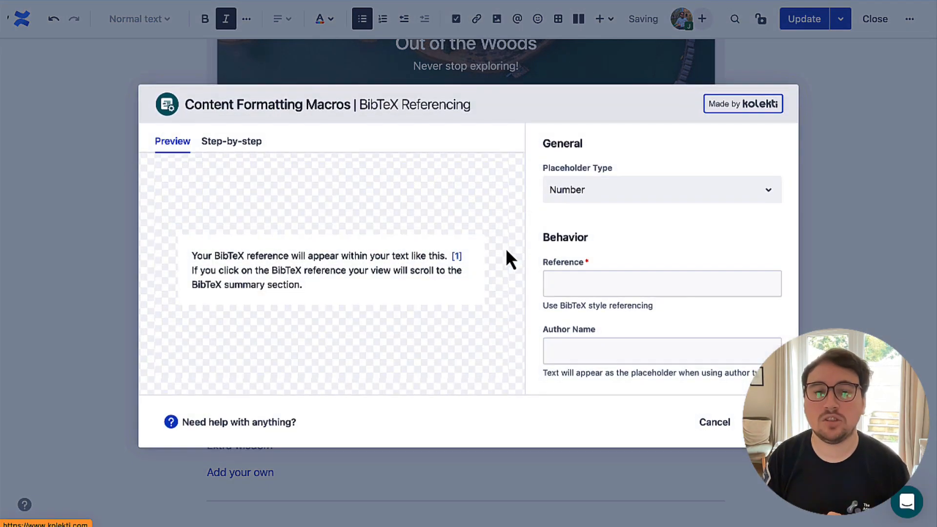
{"action": "left_click", "coordinate": [581, 285]}
{"action": "key", "text": "ctrl+v"}
{"action": "left_click_drag", "start_coordinate": [536, 286], "coordinate": [537, 286]}
{"action": "left_click", "coordinate": [689, 285]}
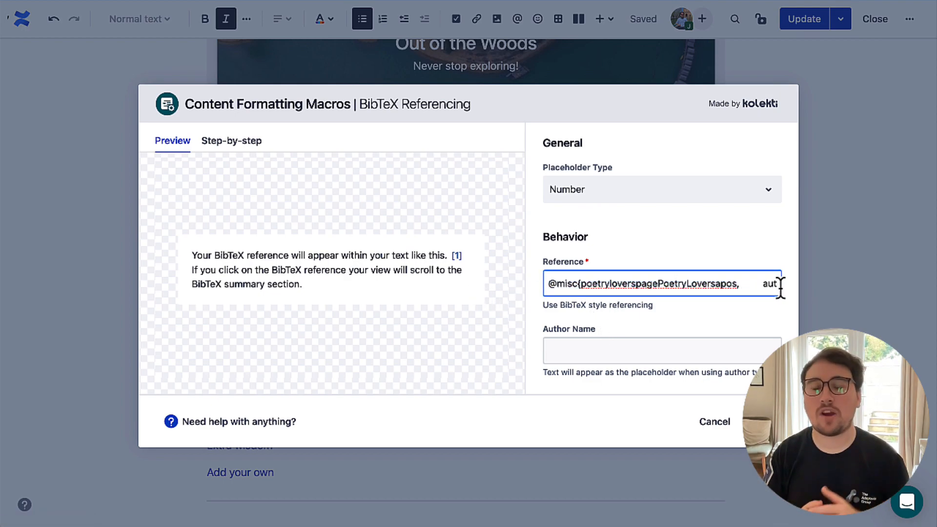
Copy the author from the pasted reference and set the macro's author name to Rudyard Kipling.
{"action": "left_click_drag", "start_coordinate": [779, 285], "coordinate": [542, 283]}
{"action": "left_click_drag", "start_coordinate": [769, 280], "coordinate": [768, 280]}
{"action": "left_click", "coordinate": [580, 288]}
{"action": "left_click_drag", "start_coordinate": [585, 283], "coordinate": [686, 284]}
{"action": "key", "text": "ctrl+c"}
{"action": "left_click", "coordinate": [596, 341]}
{"action": "key", "text": "ctrl+v"}
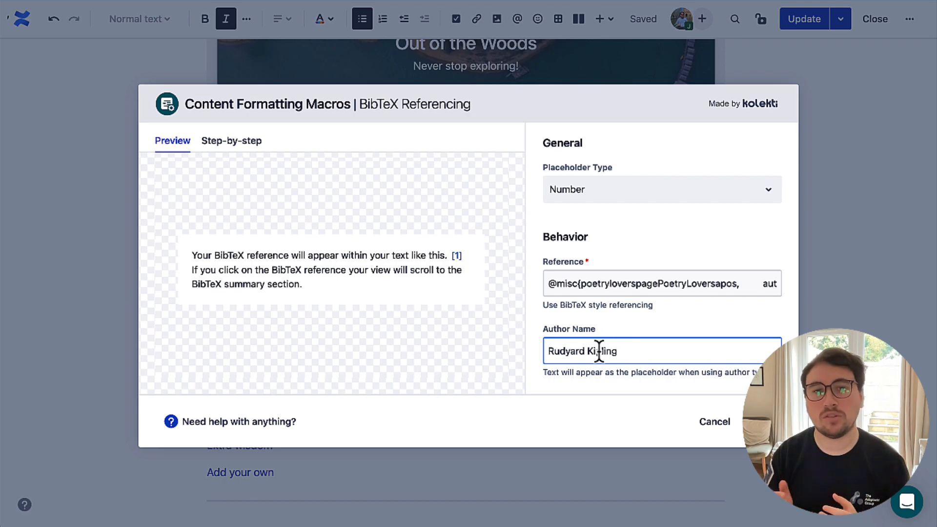
Set the reference's placeholder type to Author and save the BibTeX Referencing macro.
{"action": "left_click", "coordinate": [594, 188]}
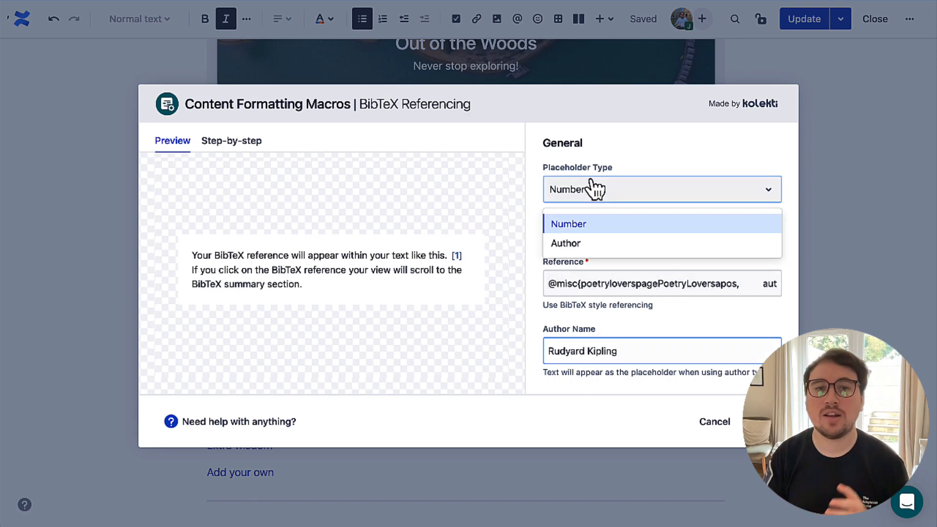
{"action": "left_click", "coordinate": [598, 242]}
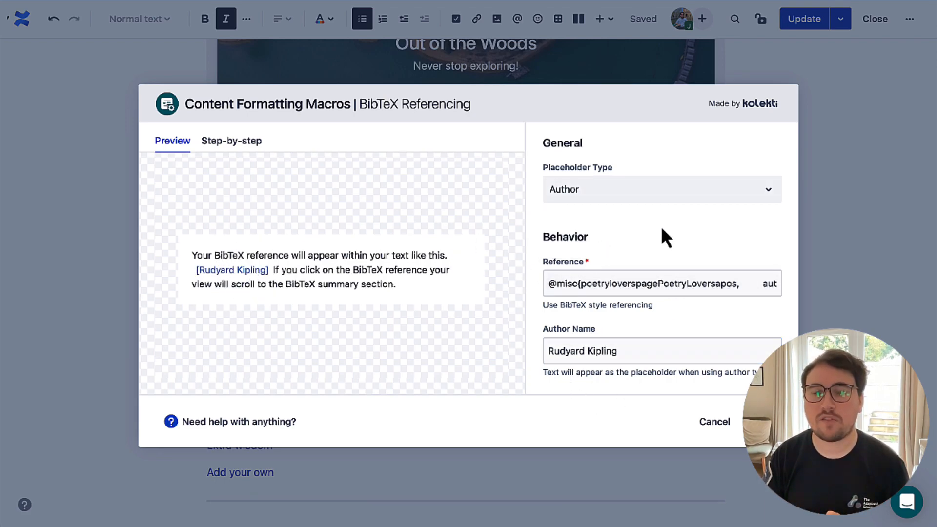
{"action": "left_click", "coordinate": [762, 422]}
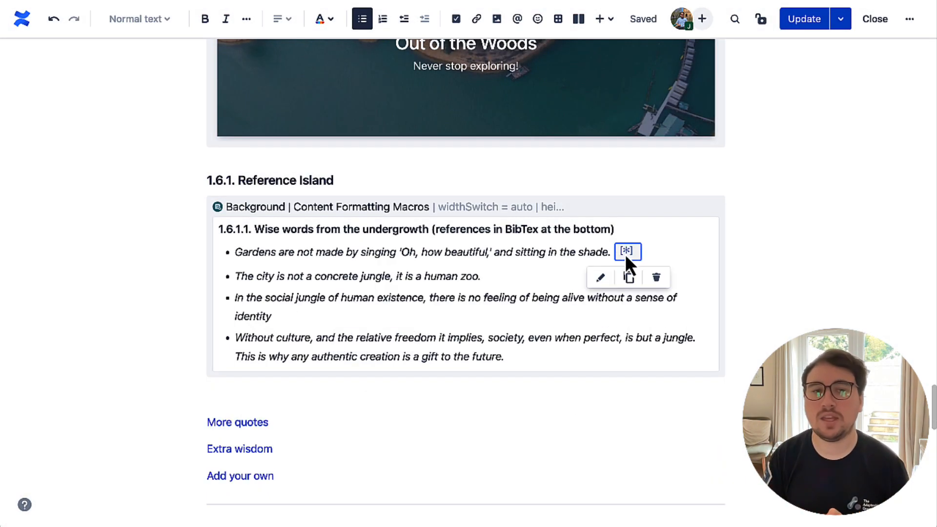
Paste copies of the first quote's BibTeX reference macro after each of the other three quotes.
{"action": "left_click", "coordinate": [506, 283]}
{"action": "key", "text": "ctrl+v"}
{"action": "left_click", "coordinate": [303, 320]}
{"action": "key", "text": "ctrl+v"}
{"action": "left_click", "coordinate": [543, 366]}
{"action": "key", "text": "ctrl+v"}
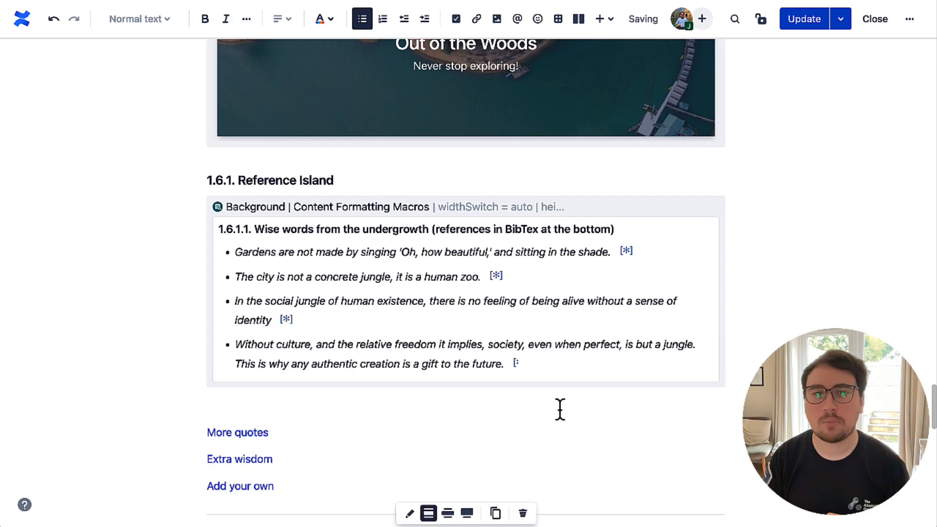
Copy the philosophyvia entry from the BibTex References list and paste it as the reference in the "human zoo" quote's macro.
{"action": "scroll", "coordinate": [561, 408], "scroll_direction": "down", "scroll_amount": 15}
{"action": "scroll", "coordinate": [561, 413], "scroll_direction": "up", "scroll_amount": 4}
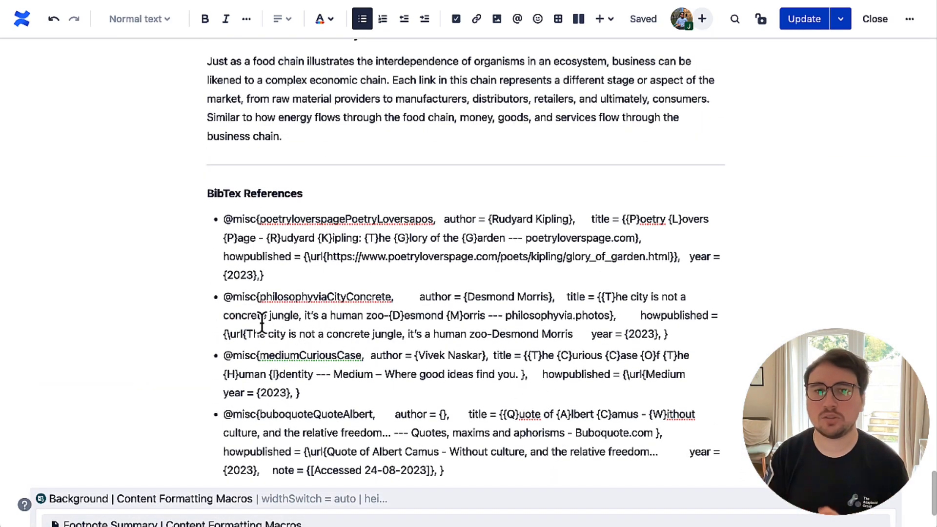
{"action": "left_click_drag", "start_coordinate": [226, 296], "coordinate": [703, 331]}
{"action": "key", "text": "ctrl+c"}
{"action": "scroll", "coordinate": [702, 330], "scroll_direction": "up", "scroll_amount": 10}
{"action": "left_click", "coordinate": [497, 252]}
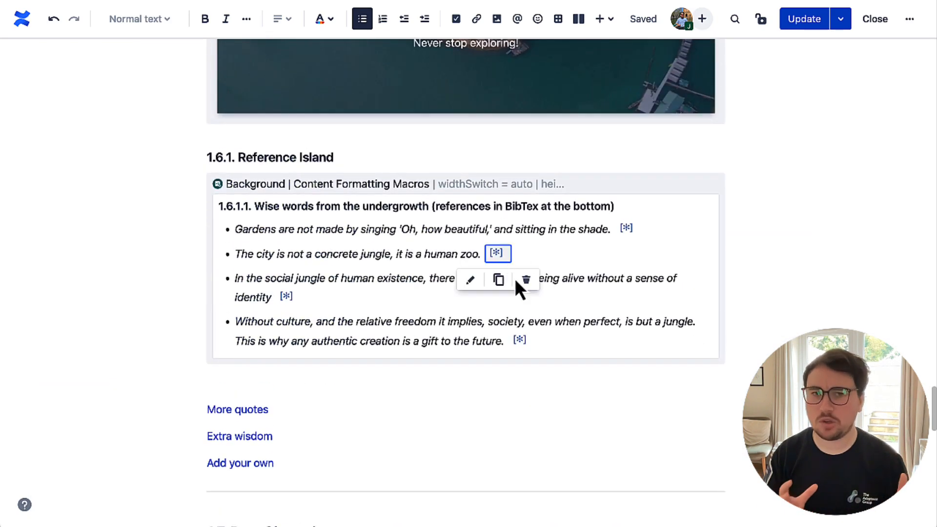
{"action": "left_click", "coordinate": [470, 279]}
{"action": "left_click", "coordinate": [585, 283]}
{"action": "key", "text": "ctrl+v"}
{"action": "key", "text": "ctrl+a"}
{"action": "key", "text": "ctrl+v"}
{"action": "left_click", "coordinate": [628, 352]}
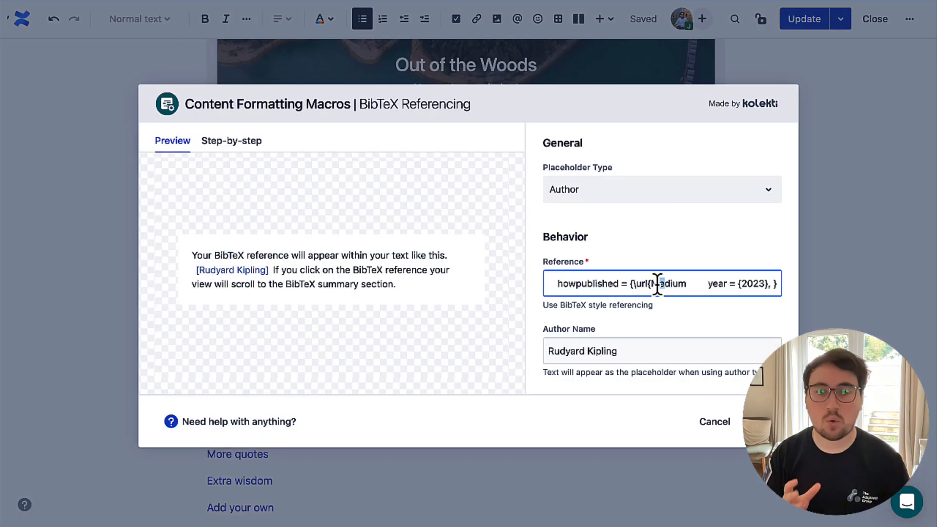
Replace the reference in the "social jungle" quote's macro with the mediumCuriousCase entry.
{"action": "key", "text": "ctrl+a"}
{"action": "key", "text": "ctrl+v"}
{"action": "left_click", "coordinate": [613, 350]}
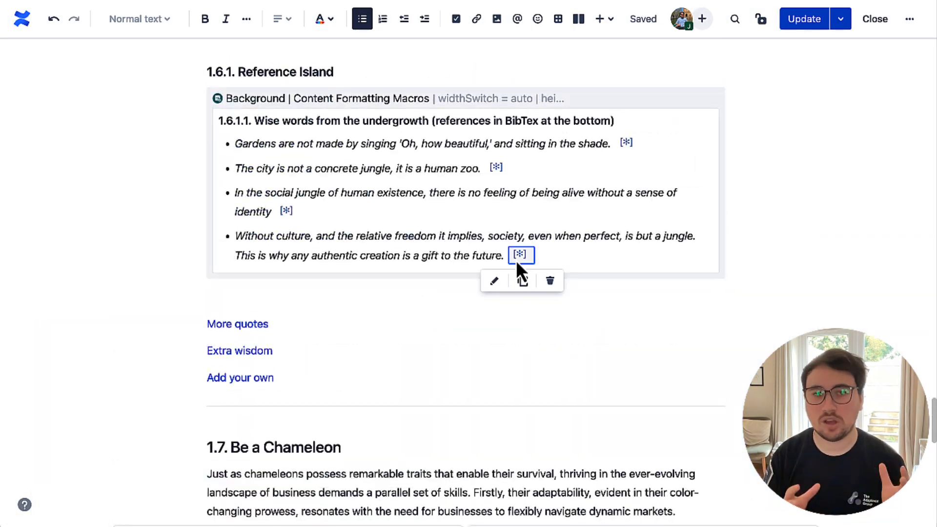
Paste the matching reference into the fourth quote's BibTeX macro and enter Albert Camus as the author name and in the reference text.
{"action": "left_click", "coordinate": [493, 278]}
{"action": "key", "text": "ctrl+v"}
{"action": "left_click_drag", "start_coordinate": [724, 284], "coordinate": [766, 281]}
{"action": "left_click", "coordinate": [630, 351]}
{"action": "key", "text": "ctrl+a"}
{"action": "type", "text": "Albert Camus"}
{"action": "key", "text": "ctrl+a"}
{"action": "key", "text": "ctrl+c"}
{"action": "left_click", "coordinate": [738, 284]}
{"action": "key", "text": "ctrl+v"}
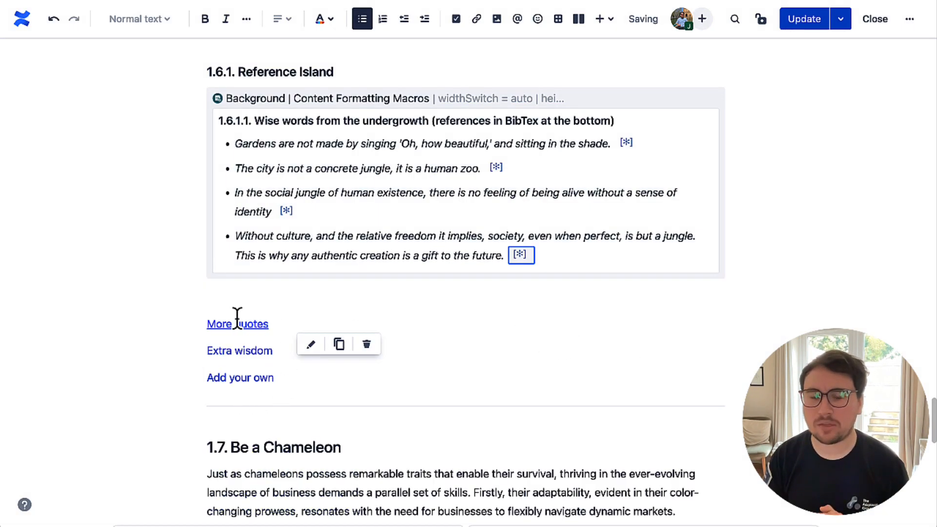
Insert a Button Group macro from Content Formatting Macros on the empty line above the "More quotes" text.
{"action": "left_click", "coordinate": [228, 294]}
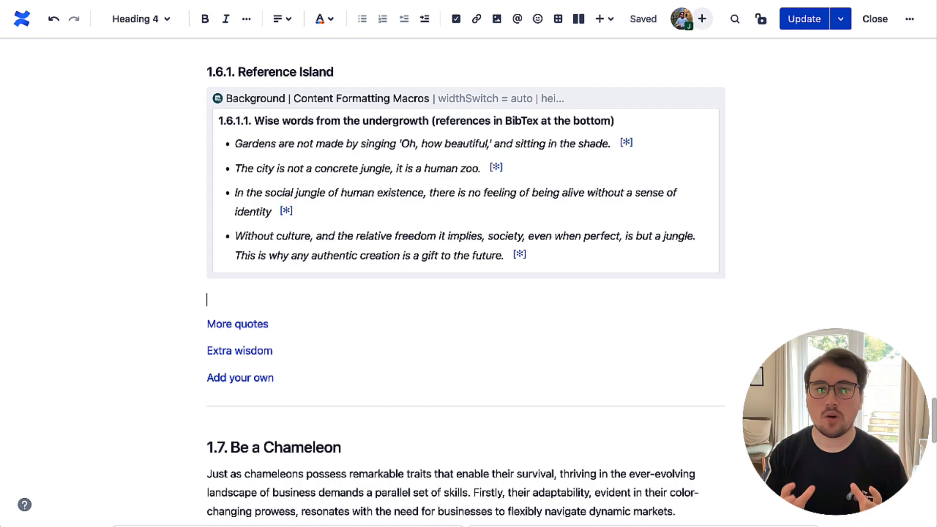
{"action": "type", "text": "/butto"}
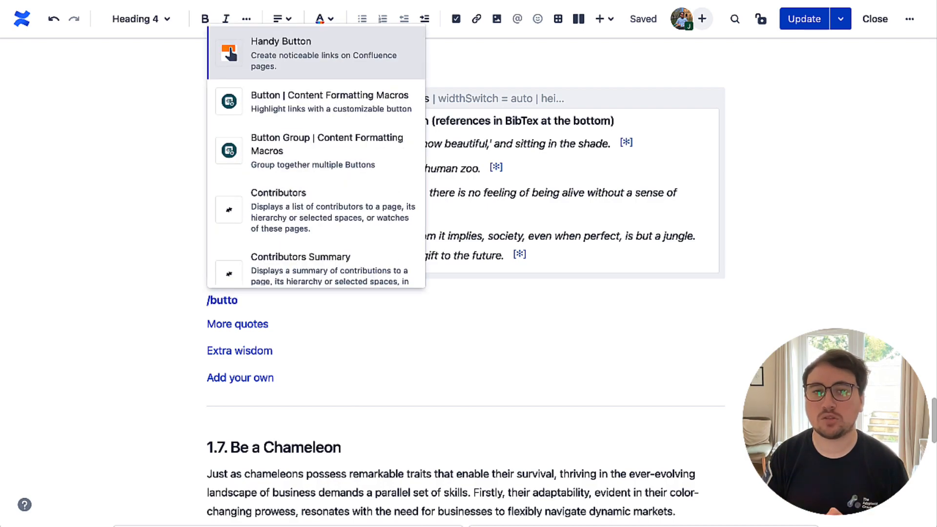
{"action": "scroll", "coordinate": [272, 156], "scroll_direction": "down", "scroll_amount": 1}
{"action": "left_click", "coordinate": [272, 152]}
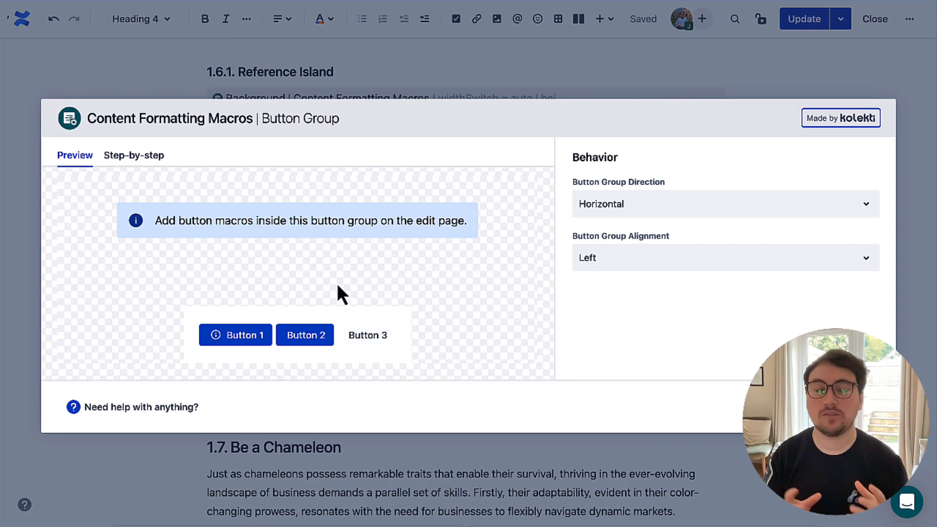
Try the Vertical direction for the button group and return it to Horizontal.
{"action": "left_click", "coordinate": [647, 210]}
{"action": "left_click", "coordinate": [647, 254]}
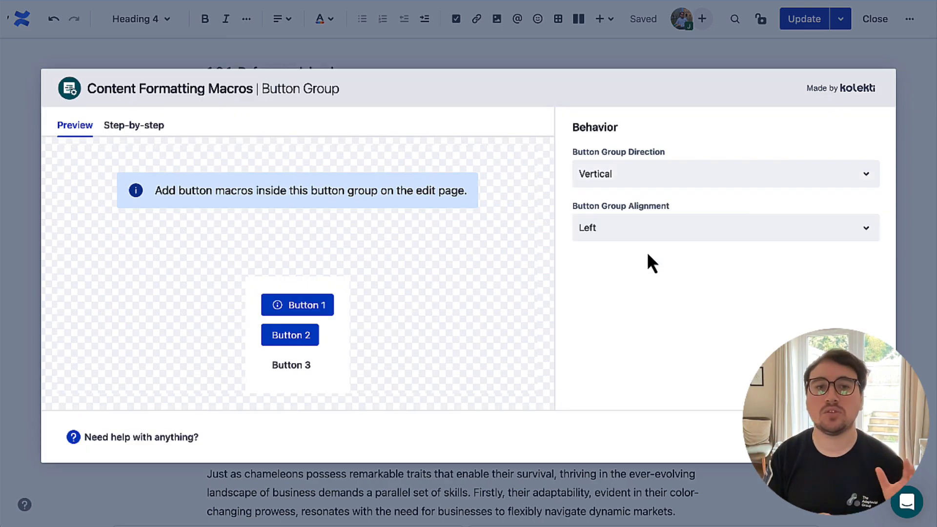
{"action": "left_click", "coordinate": [644, 179]}
{"action": "left_click", "coordinate": [647, 208]}
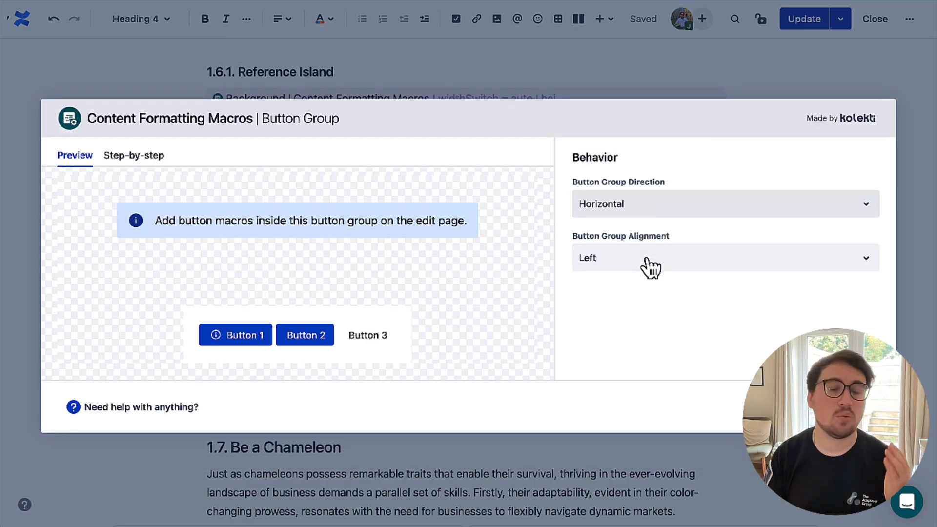
Choose the button group's alignment and save the macro.
{"action": "left_click", "coordinate": [649, 262]}
{"action": "left_click", "coordinate": [654, 317]}
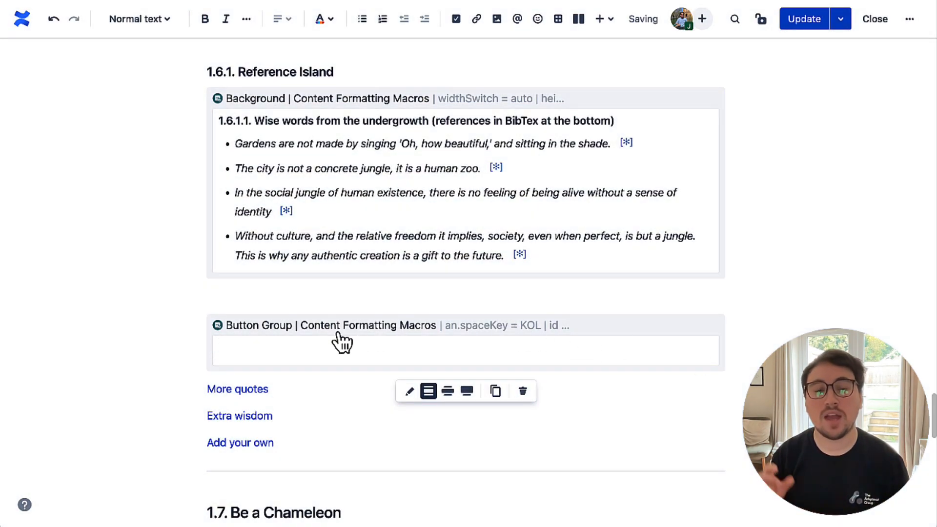
Insert a Button macro inside the Button Group with the text MORE QUOTES, linked to a Confluence page found by searching "PRE".
{"action": "type", "text": "/"}
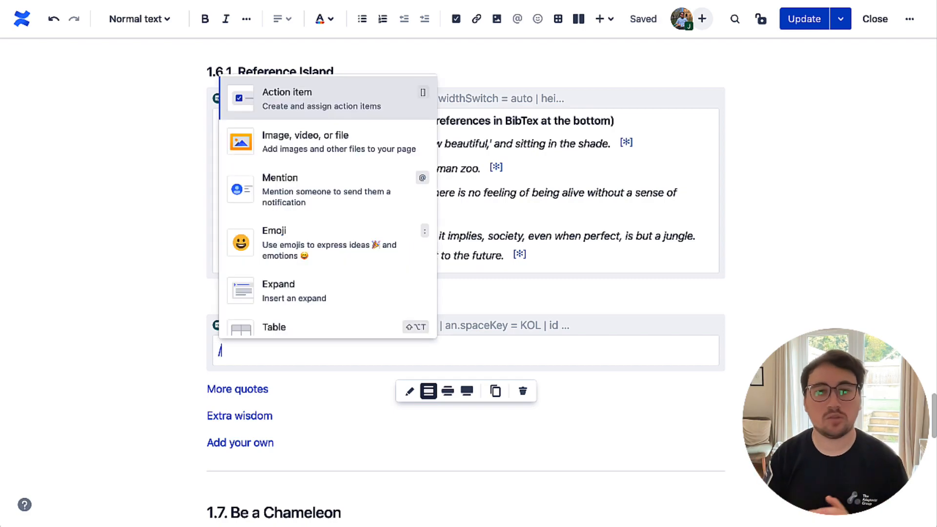
{"action": "type", "text": "BUTT"}
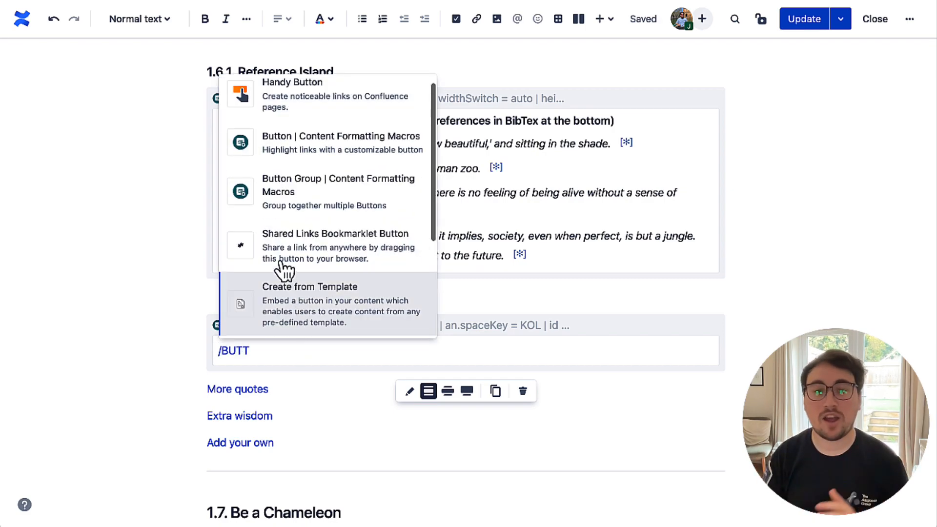
{"action": "left_click", "coordinate": [303, 155]}
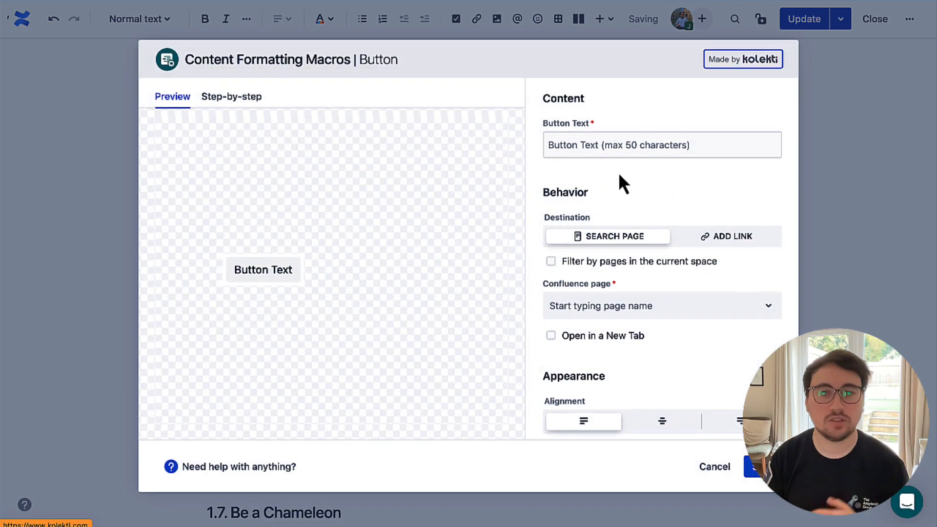
{"action": "type", "text": "MORE QUOTES"}
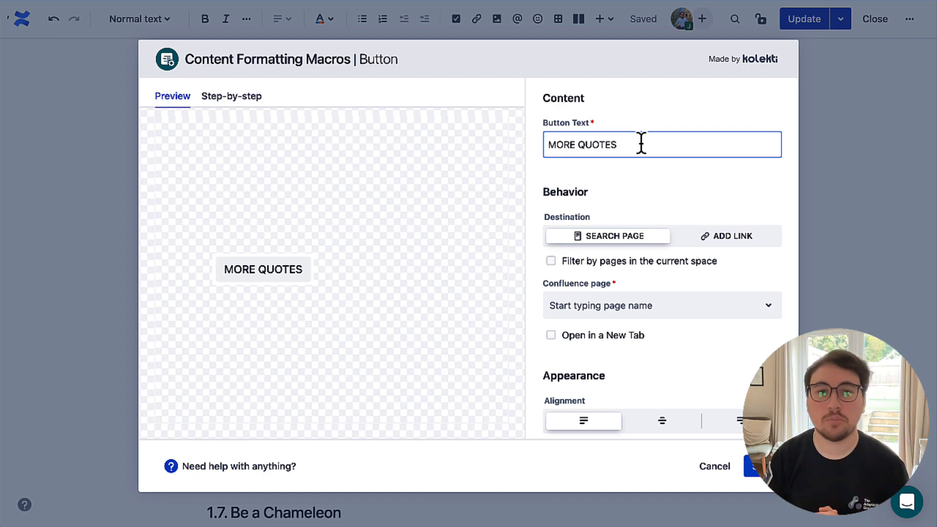
{"action": "left_click", "coordinate": [635, 307]}
{"action": "type", "text": "PRE"}
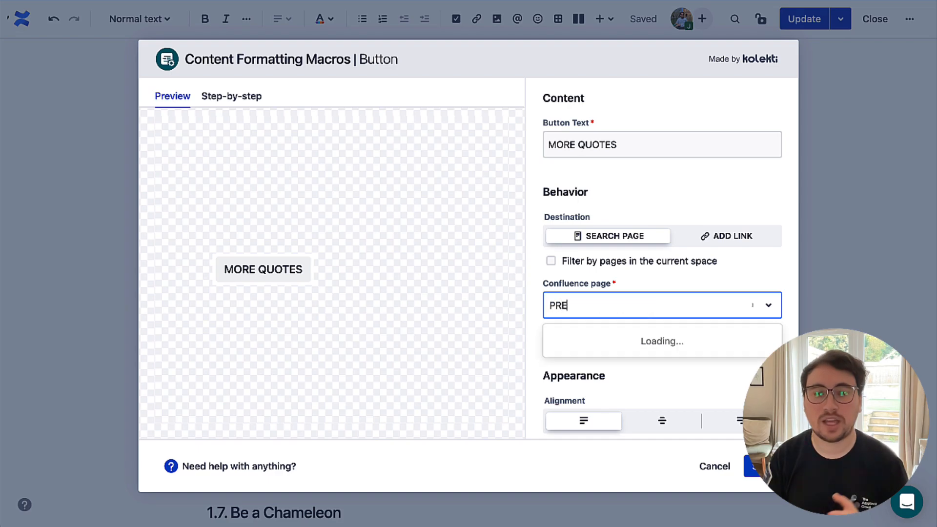
{"action": "left_click", "coordinate": [630, 338]}
Center the MORE QUOTES button and give it a blue background with white text.
{"action": "scroll", "coordinate": [653, 353], "scroll_direction": "down", "scroll_amount": 5}
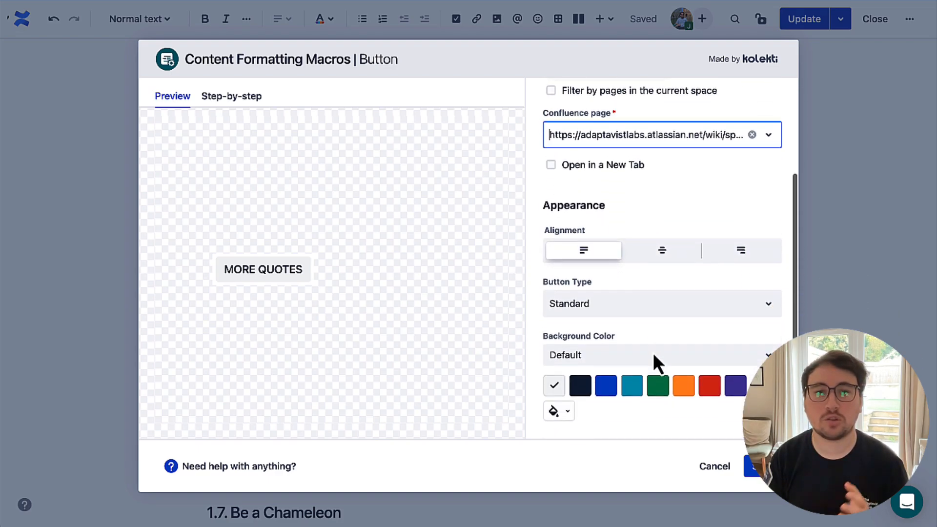
{"action": "left_click", "coordinate": [664, 250]}
{"action": "scroll", "coordinate": [659, 332], "scroll_direction": "down", "scroll_amount": 1}
{"action": "left_click", "coordinate": [608, 326]}
{"action": "scroll", "coordinate": [634, 341], "scroll_direction": "down", "scroll_amount": 1}
{"action": "left_click", "coordinate": [554, 377]}
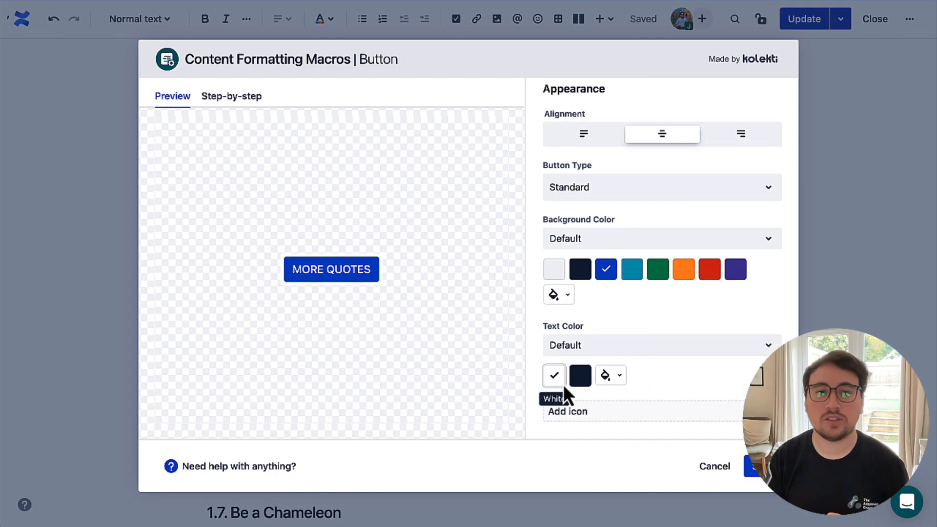
Search the Atlassian icon library for "QUOTE", add the closing quotation mark icon to the button, and save the macro.
{"action": "left_click", "coordinate": [711, 415]}
{"action": "left_click", "coordinate": [567, 131]}
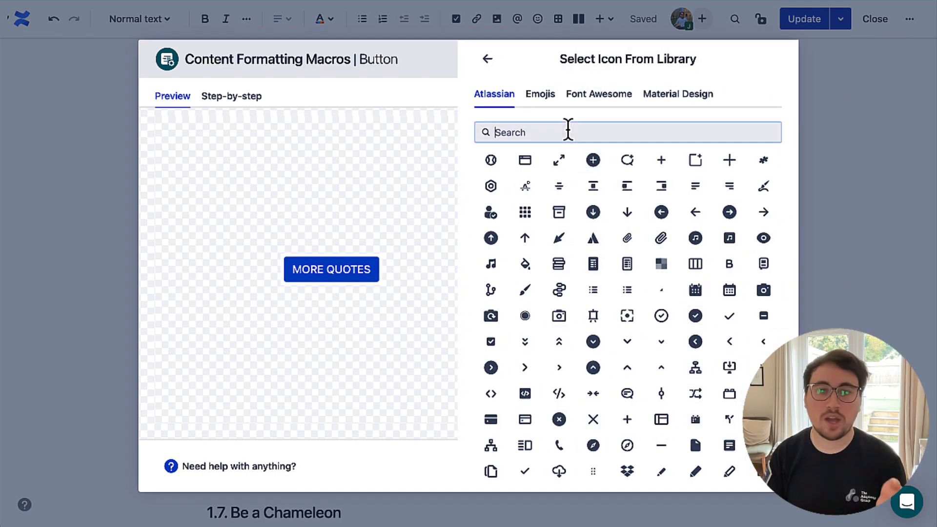
{"action": "type", "text": "QUOTE"}
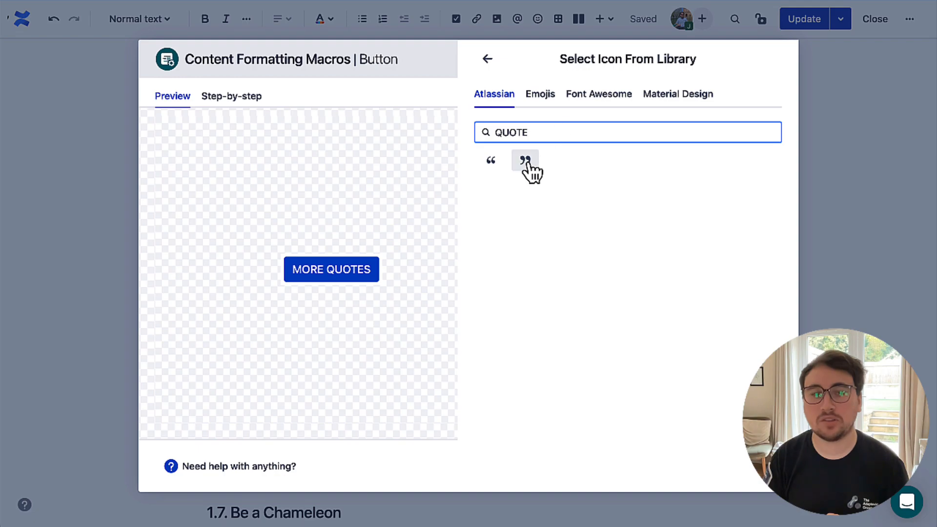
{"action": "left_click", "coordinate": [526, 161]}
{"action": "left_click", "coordinate": [765, 466]}
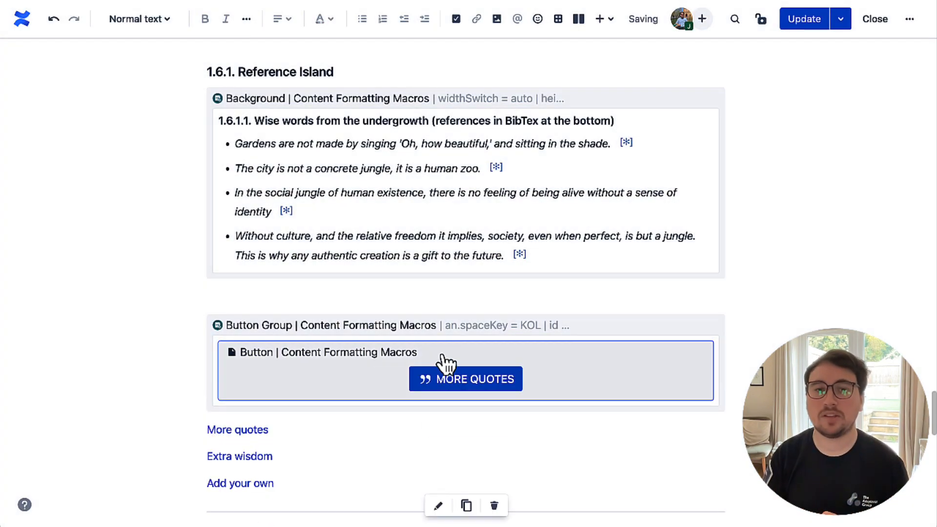
Try to paste a copy of the MORE QUOTES button below the original, and undo the paste.
{"action": "key", "text": "Down"}
{"action": "key", "text": "Return"}
{"action": "key", "text": "super+v"}
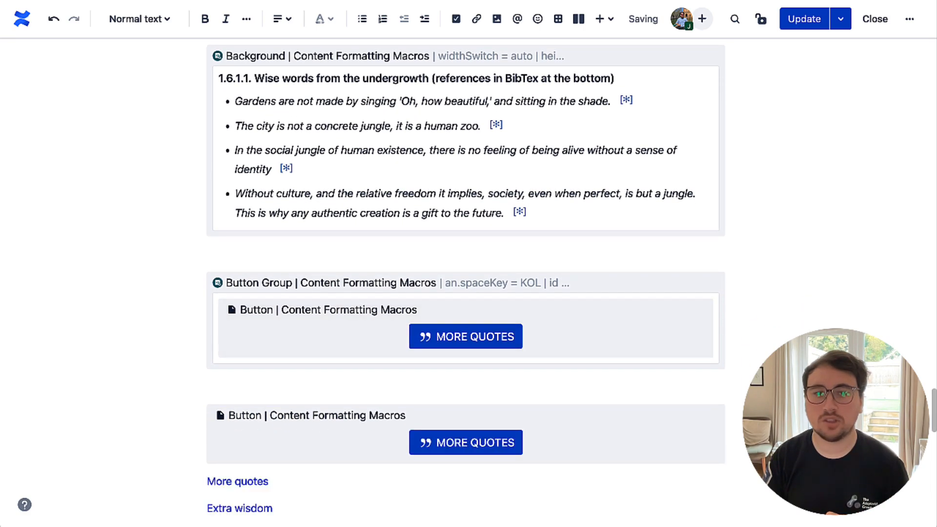
{"action": "key", "text": "super+z"}
Paste two copies of the MORE QUOTES button inside the Button Group, beneath the original.
{"action": "left_click", "coordinate": [702, 342]}
{"action": "key", "text": "Down"}
{"action": "key", "text": "Return"}
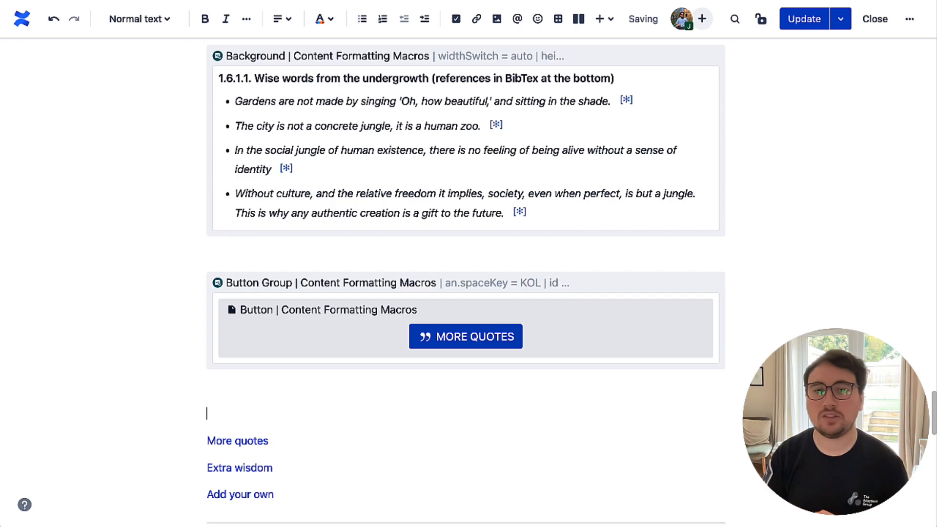
{"action": "left_click", "coordinate": [711, 324]}
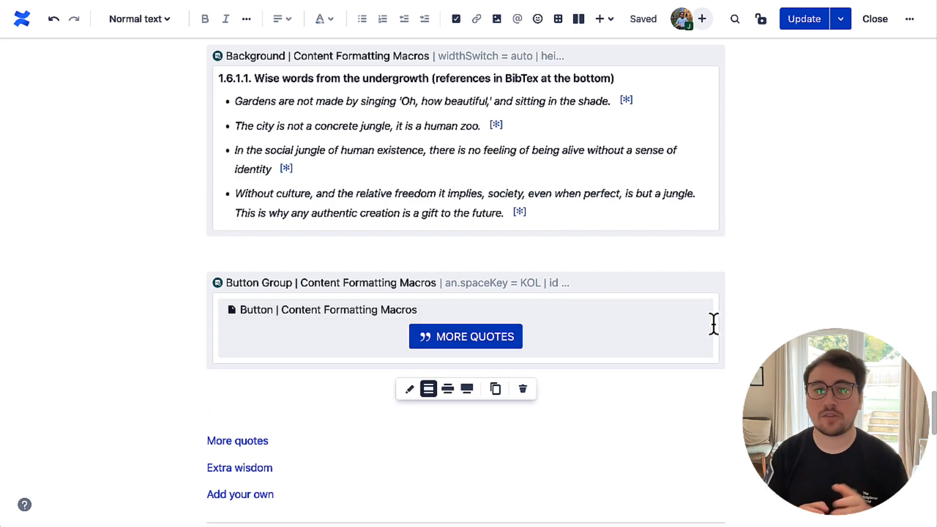
{"action": "left_click", "coordinate": [714, 325]}
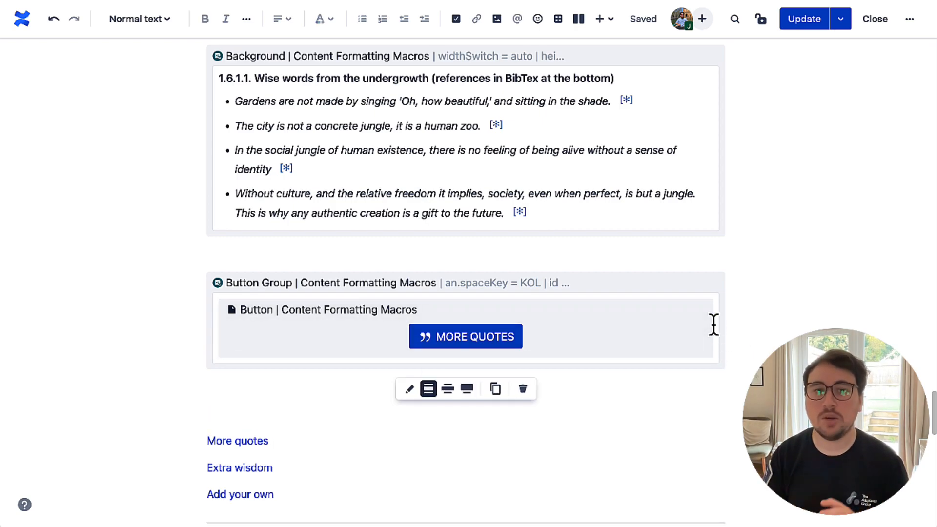
{"action": "key", "text": "ctrl+v"}
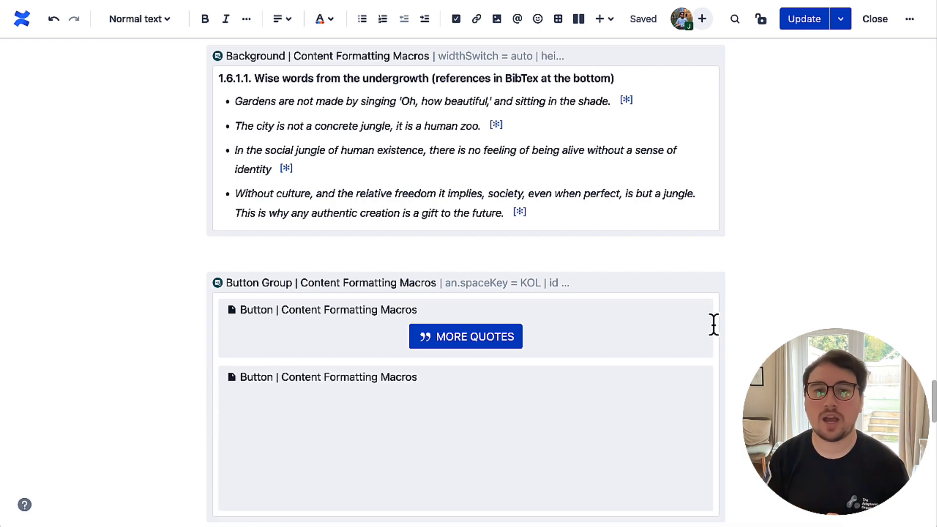
{"action": "key", "text": "ctrl+v"}
Edit the second button in the group, giving it a teal background and the text EXTRA WISDOM.
{"action": "left_click", "coordinate": [581, 344]}
{"action": "left_click", "coordinate": [438, 385]}
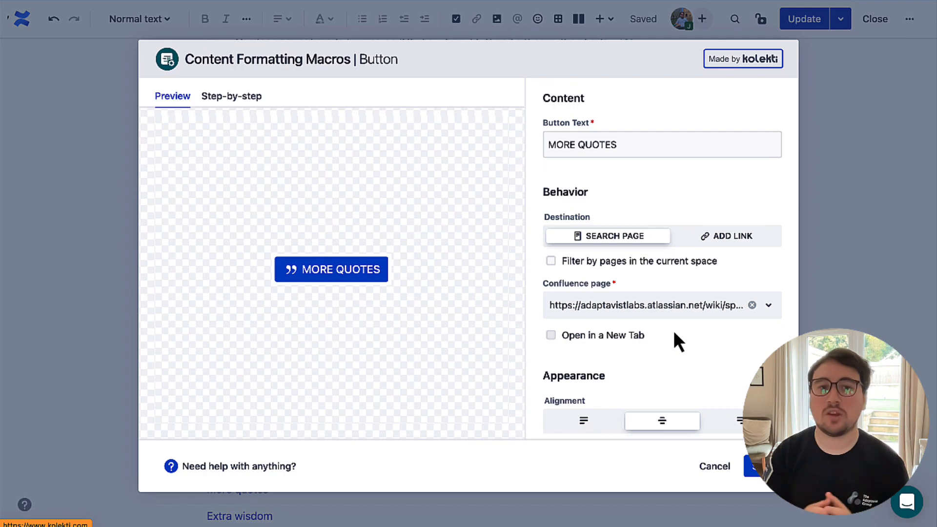
{"action": "scroll", "coordinate": [673, 330], "scroll_direction": "down", "scroll_amount": 5}
{"action": "left_click", "coordinate": [631, 298]}
{"action": "scroll", "coordinate": [675, 324], "scroll_direction": "up", "scroll_amount": 5}
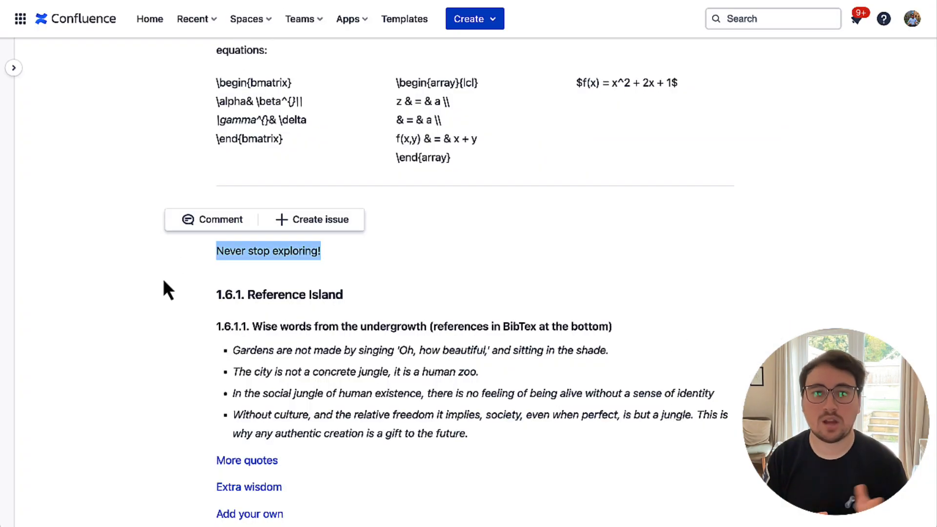
{"action": "scroll", "coordinate": [163, 288], "scroll_direction": "down", "scroll_amount": 2}
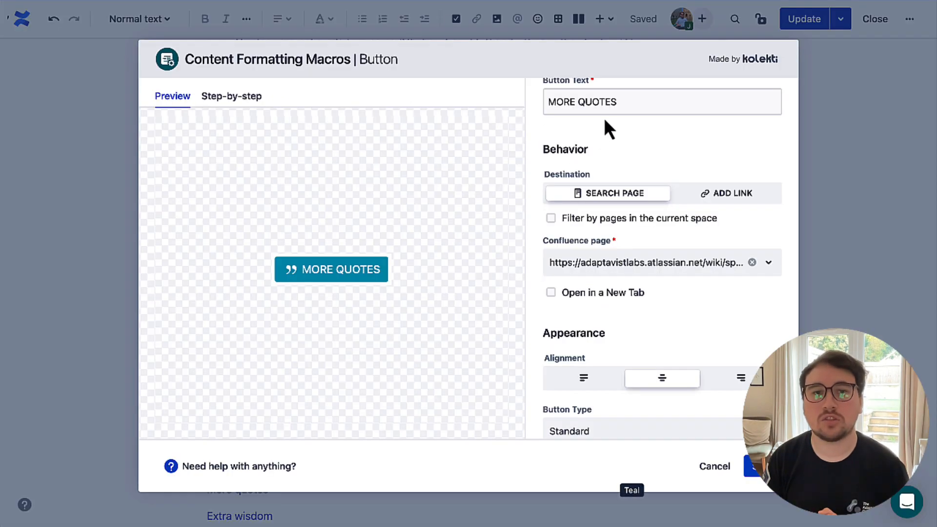
{"action": "triple_click", "coordinate": [599, 101]}
{"action": "type", "text": "E"}
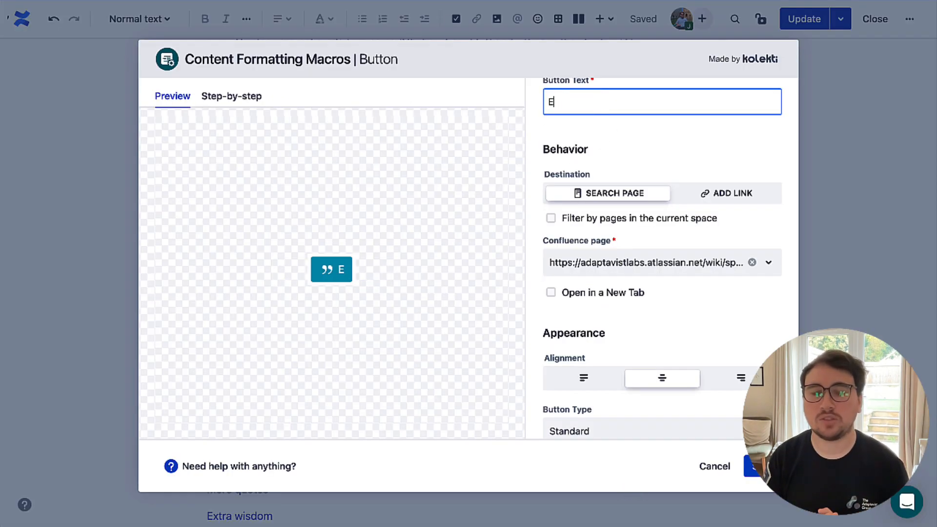
{"action": "type", "text": "XTRA WISDOM"}
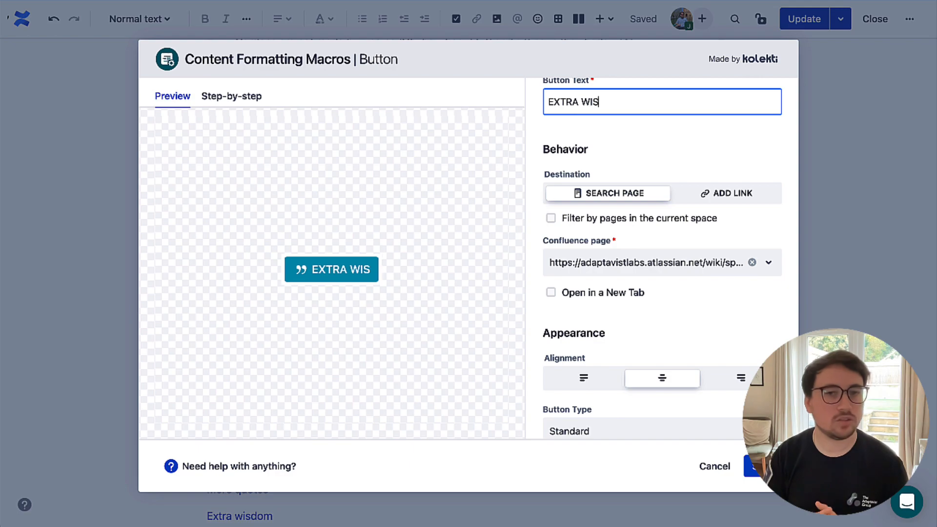
Replace the EXTRA WISDOM button's icon with the brain emoji found by searching "BRAIN", set a green background, and save the macro.
{"action": "scroll", "coordinate": [630, 309], "scroll_direction": "down", "scroll_amount": 5}
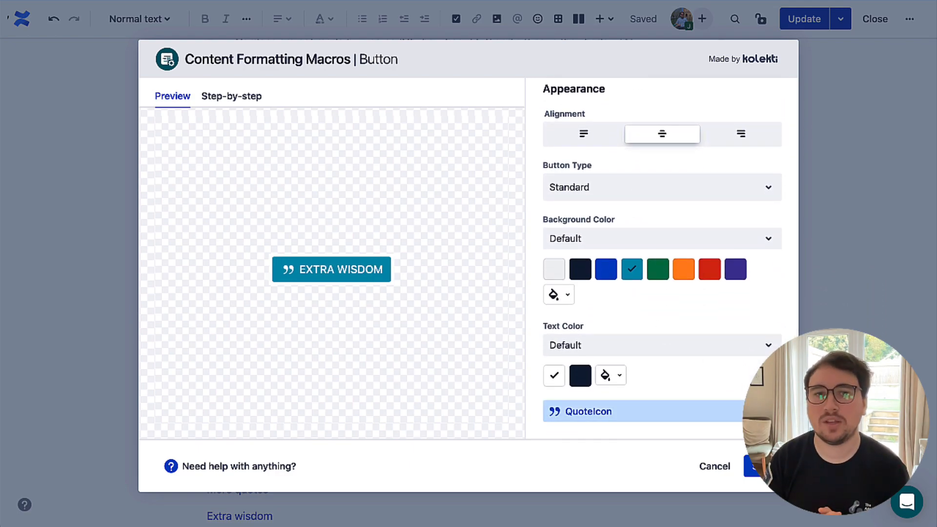
{"action": "left_click", "coordinate": [589, 411]}
{"action": "left_click", "coordinate": [549, 132]}
{"action": "type", "text": "BR"}
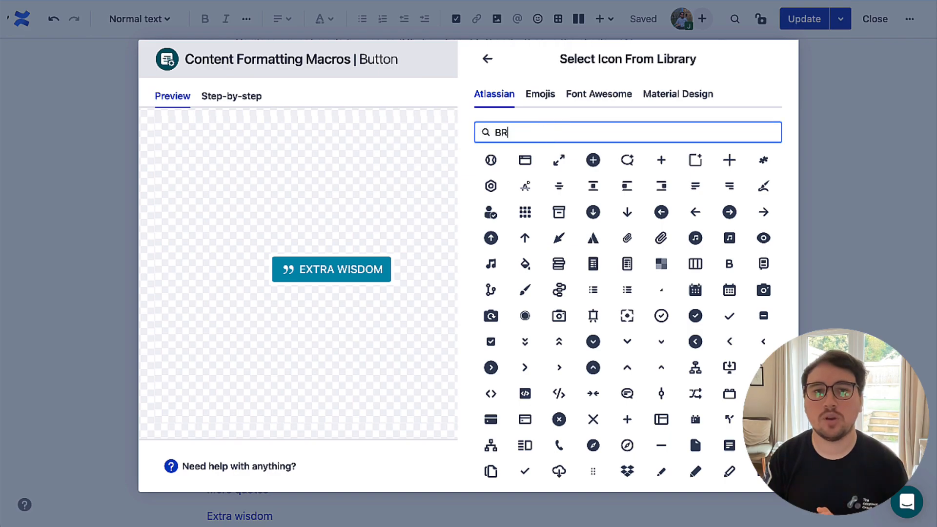
{"action": "type", "text": "AIN"}
{"action": "left_click", "coordinate": [582, 103]}
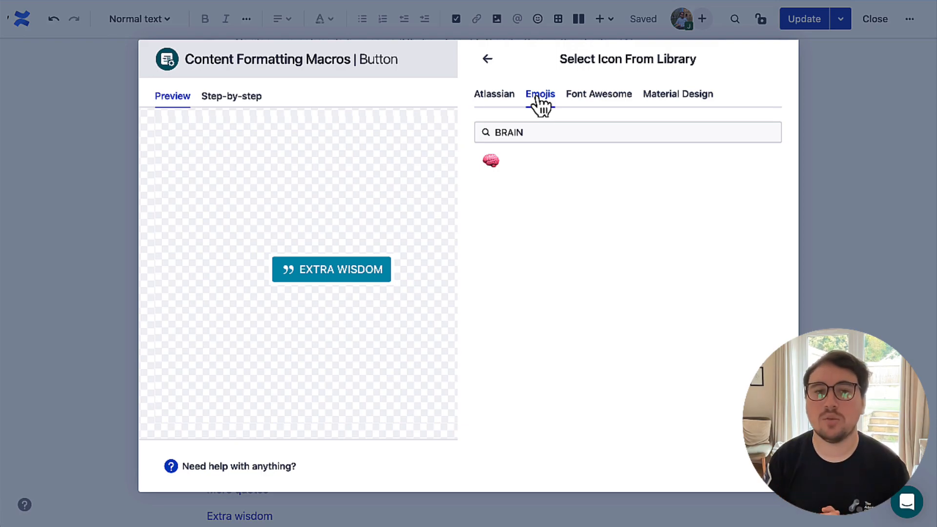
{"action": "left_click", "coordinate": [534, 132]}
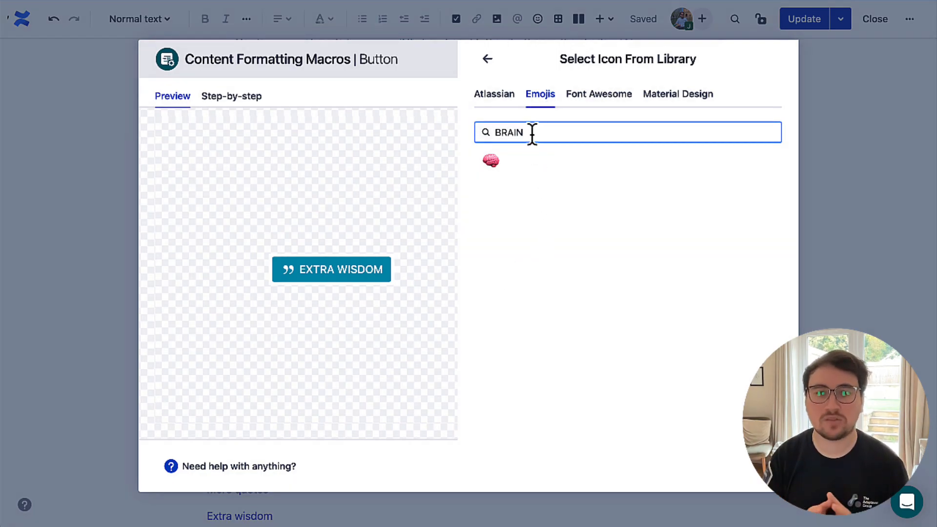
{"action": "left_click", "coordinate": [490, 160]}
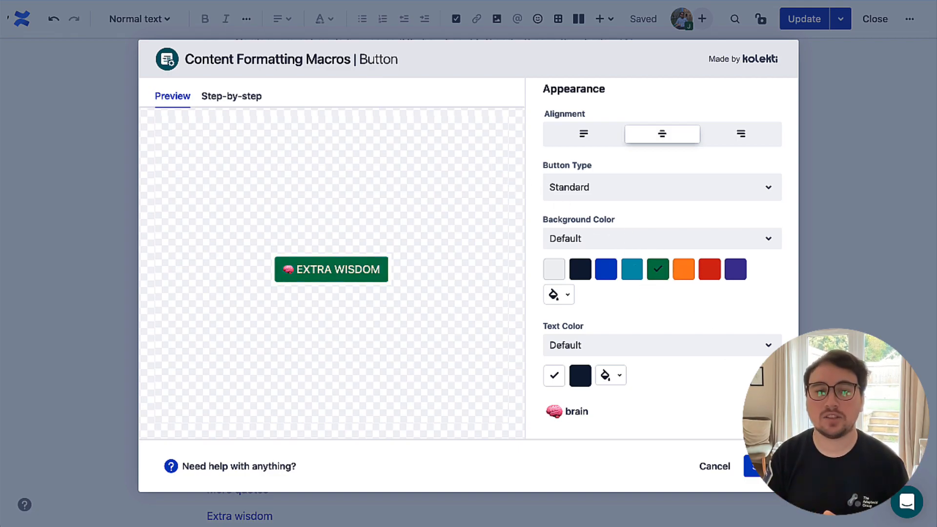
{"action": "left_click", "coordinate": [762, 466]}
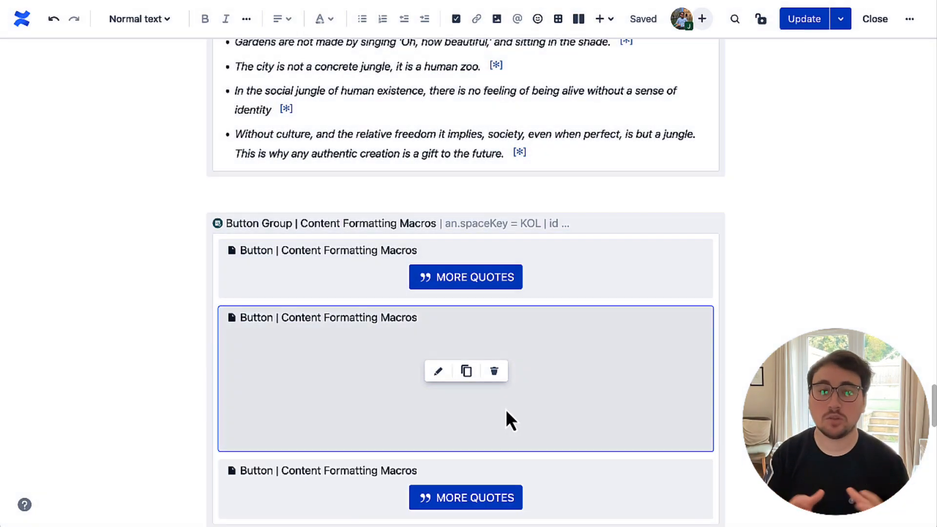
Edit the third button in the group and set its text to ADD YOUR OWN.
{"action": "left_click", "coordinate": [476, 412]}
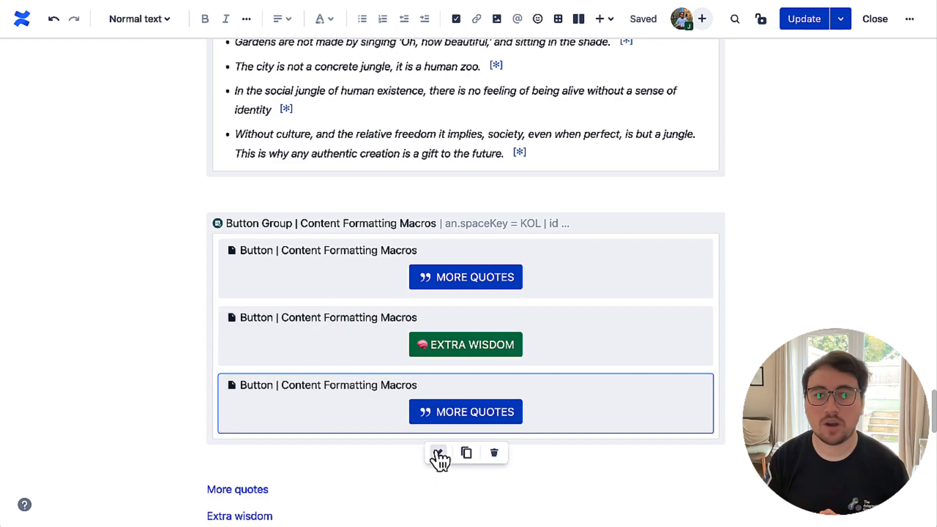
{"action": "scroll", "coordinate": [351, 485], "scroll_direction": "down", "scroll_amount": 2}
{"action": "left_click_drag", "start_coordinate": [333, 489], "coordinate": [209, 479]}
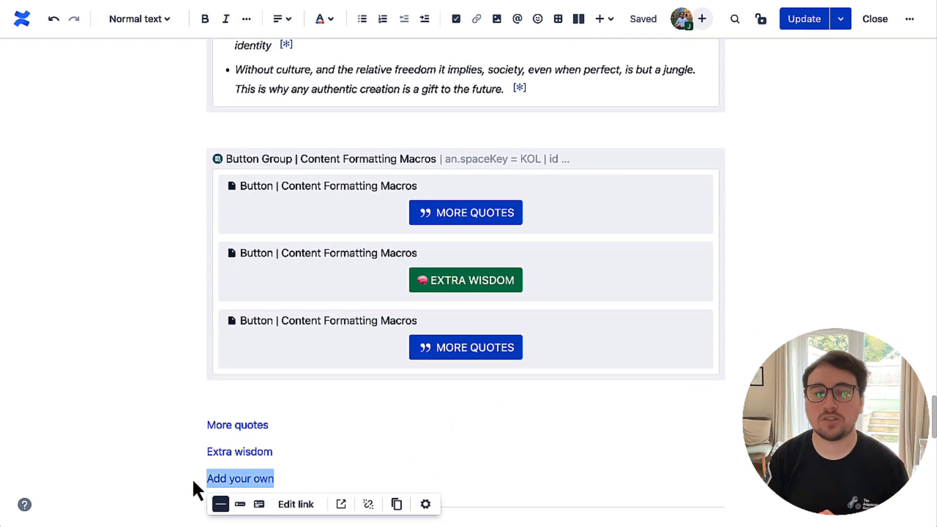
{"action": "left_click", "coordinate": [440, 354]}
{"action": "left_click", "coordinate": [438, 388]}
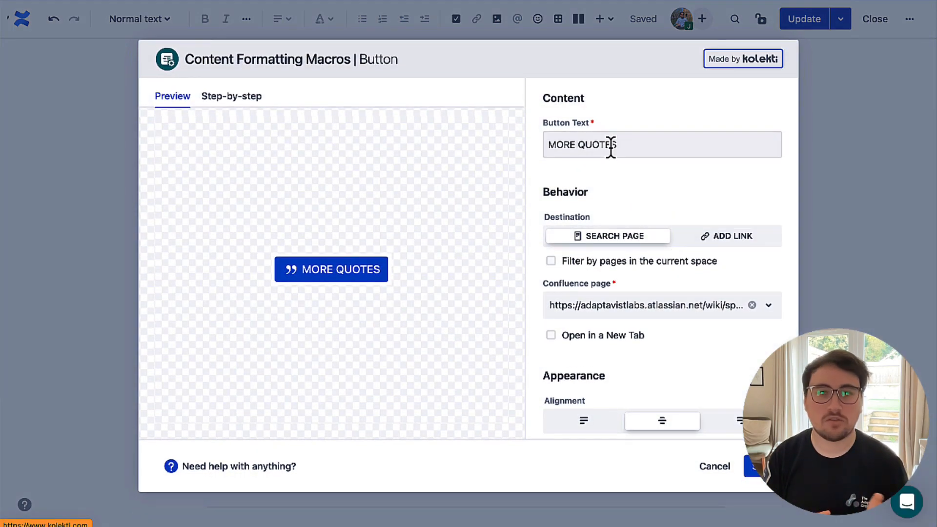
{"action": "triple_click", "coordinate": [609, 144]}
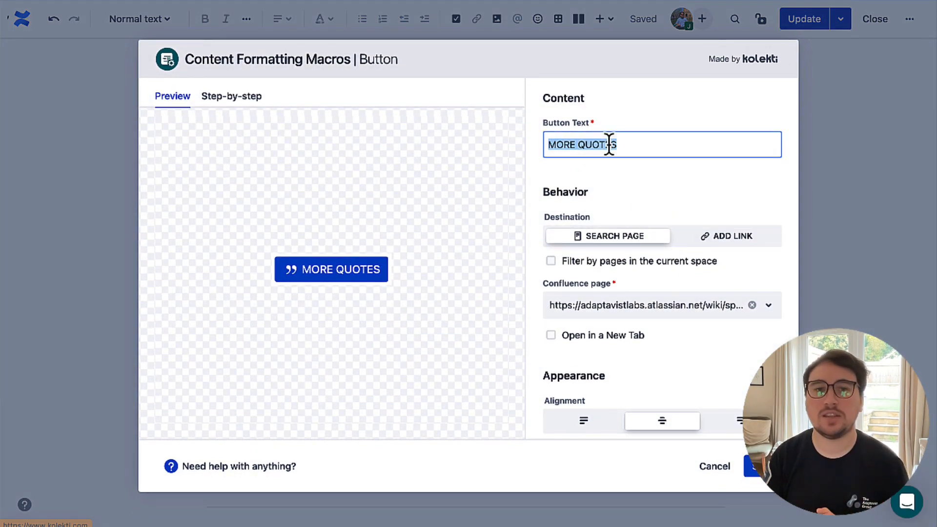
{"action": "type", "text": "ADD YOUR OWN"}
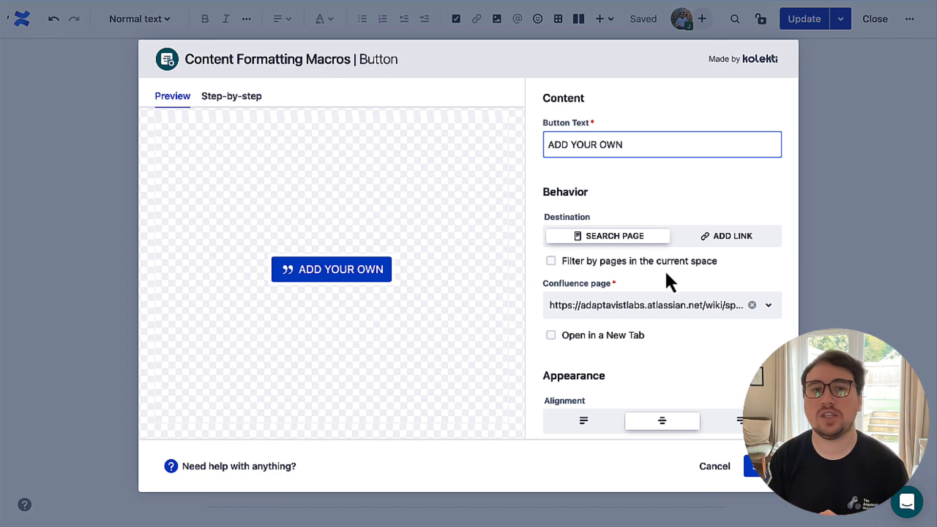
Give the ADD YOUR OWN button the Atlassian plus icon and an orange background, and save the macro.
{"action": "scroll", "coordinate": [665, 271], "scroll_direction": "down", "scroll_amount": 6}
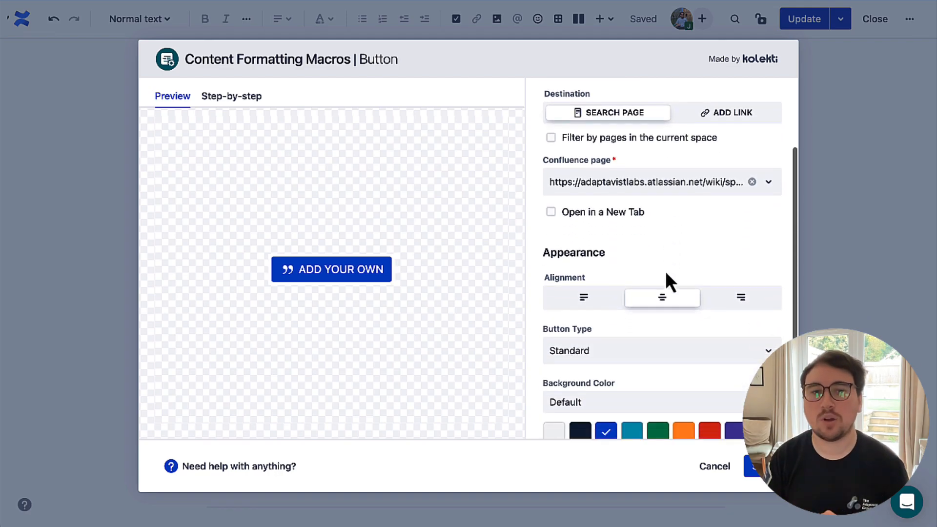
{"action": "left_click", "coordinate": [757, 412]}
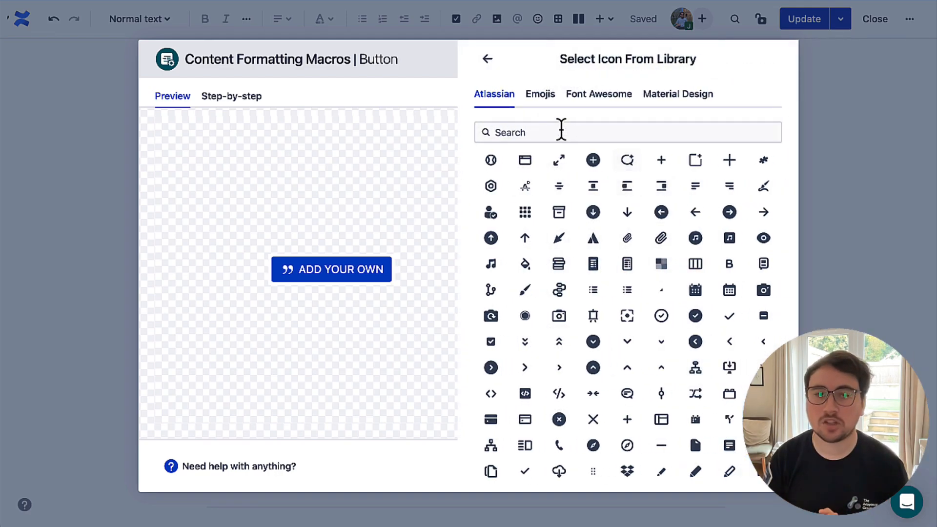
{"action": "left_click", "coordinate": [739, 164]}
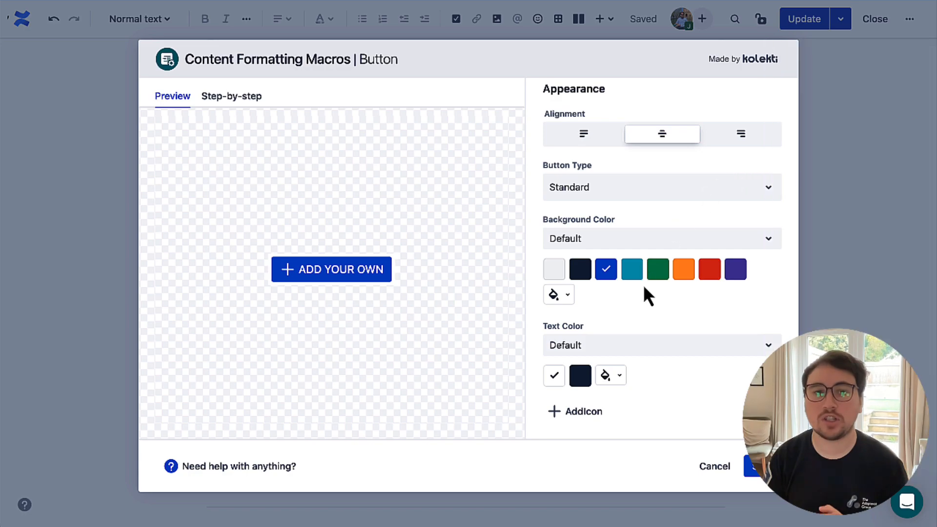
{"action": "left_click", "coordinate": [686, 276]}
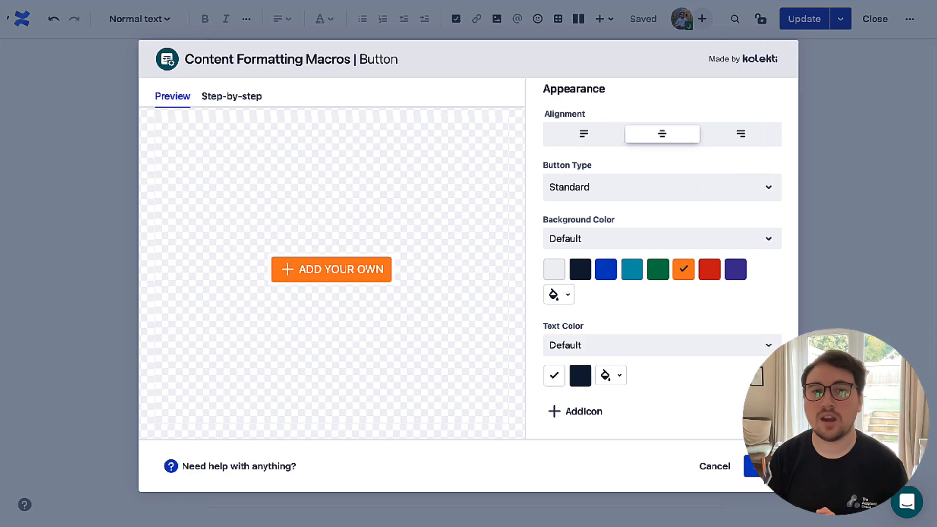
{"action": "left_click", "coordinate": [762, 466]}
Delete the plain More quotes, Extra wisdom and Add your own links and the leftover empty lines below the Button Group.
{"action": "scroll", "coordinate": [518, 401], "scroll_direction": "down", "scroll_amount": 1}
{"action": "scroll", "coordinate": [518, 401], "scroll_direction": "down", "scroll_amount": 2}
{"action": "left_click", "coordinate": [219, 299]}
{"action": "left_click", "coordinate": [379, 376]}
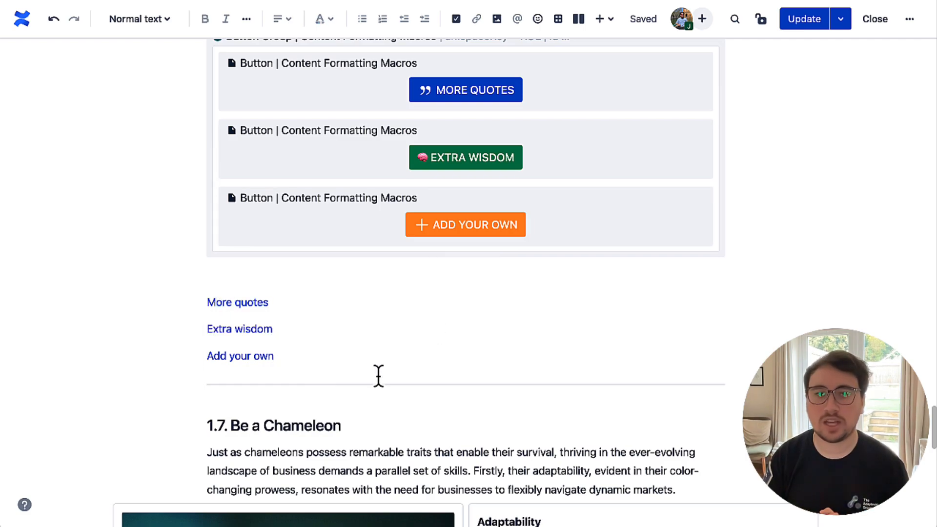
{"action": "left_click_drag", "start_coordinate": [291, 355], "coordinate": [174, 303]}
{"action": "key", "text": "BackSpace"}
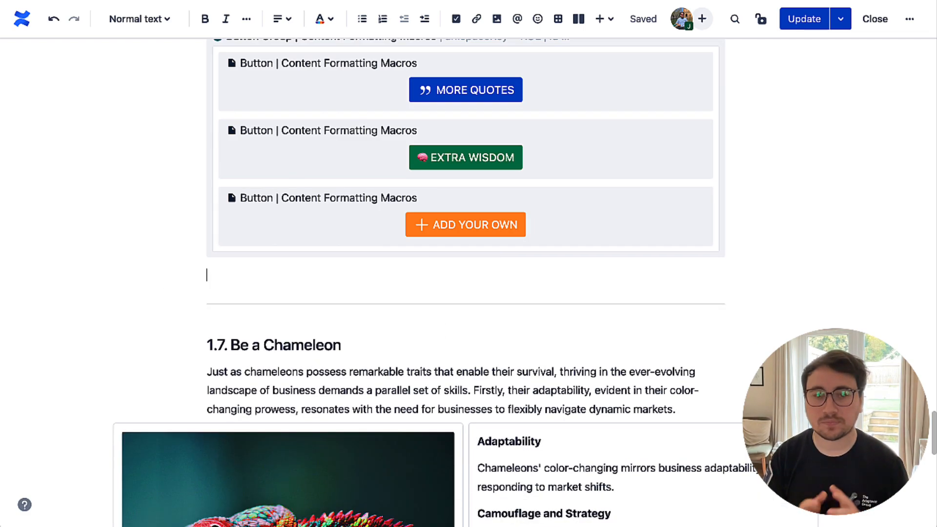
{"action": "key", "text": "BackSpace"}
In the Be a Chameleon section, add an empty line under the Adaptability paragraph and copy its heading and text.
{"action": "scroll", "coordinate": [305, 313], "scroll_direction": "down", "scroll_amount": 4}
{"action": "scroll", "coordinate": [592, 276], "scroll_direction": "down", "scroll_amount": 2}
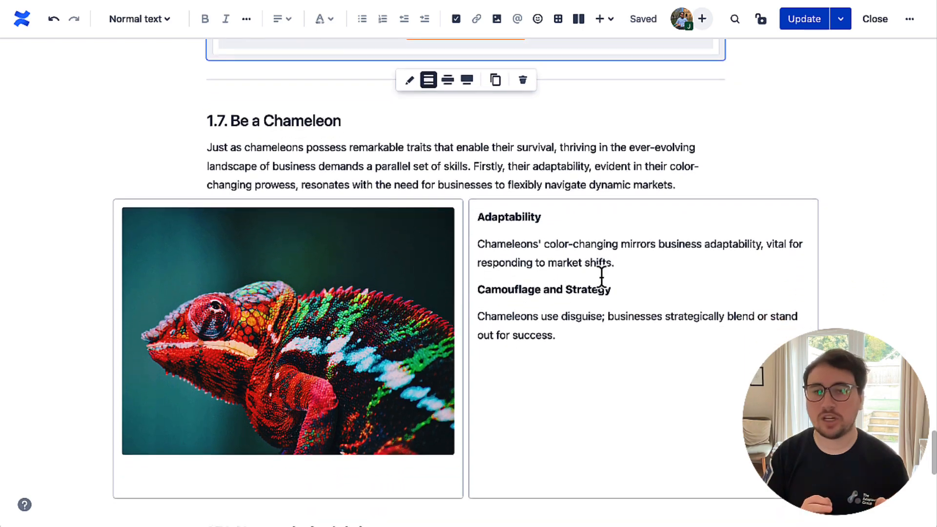
{"action": "key", "text": "Return"}
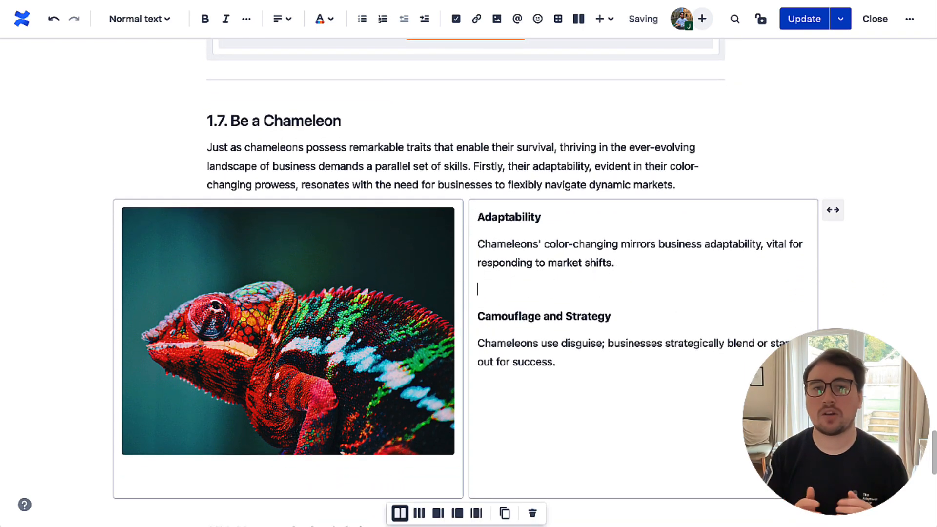
{"action": "left_click_drag", "start_coordinate": [621, 253], "coordinate": [477, 219]}
{"action": "key", "text": "ctrl+c"}
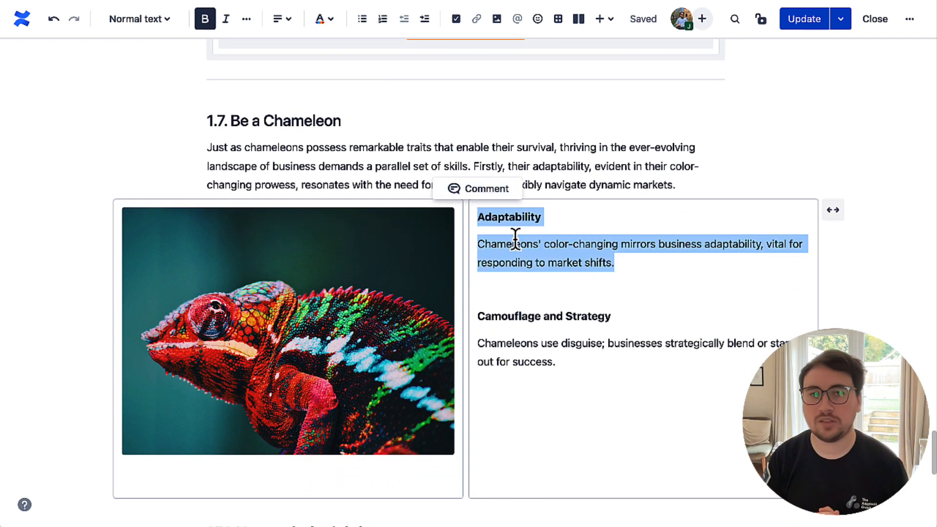
Insert a Content Formatting Macros Card on the empty line and set its style to Simple.
{"action": "left_click", "coordinate": [497, 286]}
{"action": "type", "text": "/cards"}
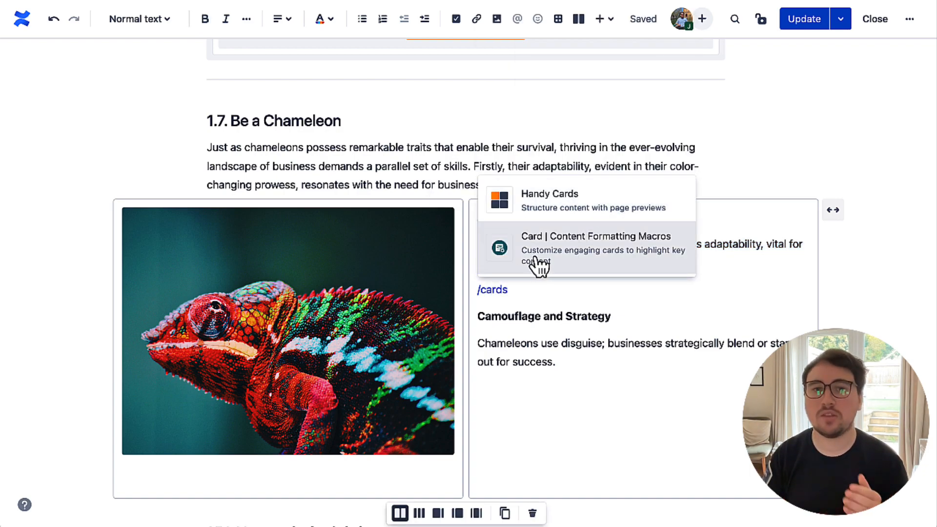
{"action": "left_click", "coordinate": [536, 258]}
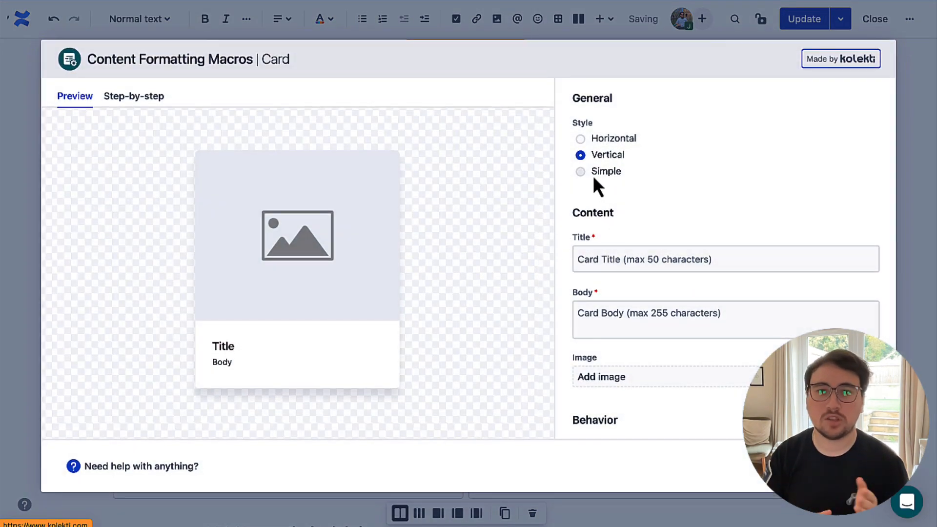
{"action": "left_click", "coordinate": [584, 173]}
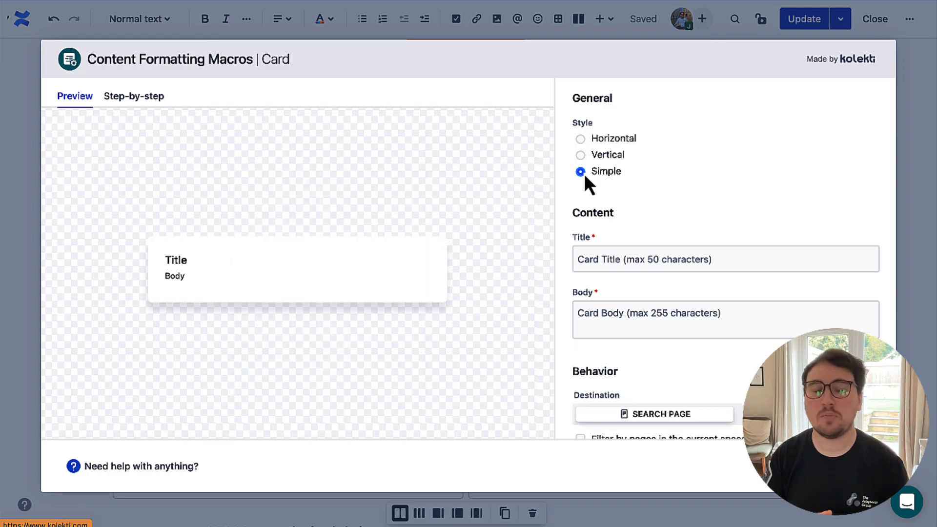
{"action": "left_click", "coordinate": [580, 138]}
{"action": "left_click", "coordinate": [581, 171]}
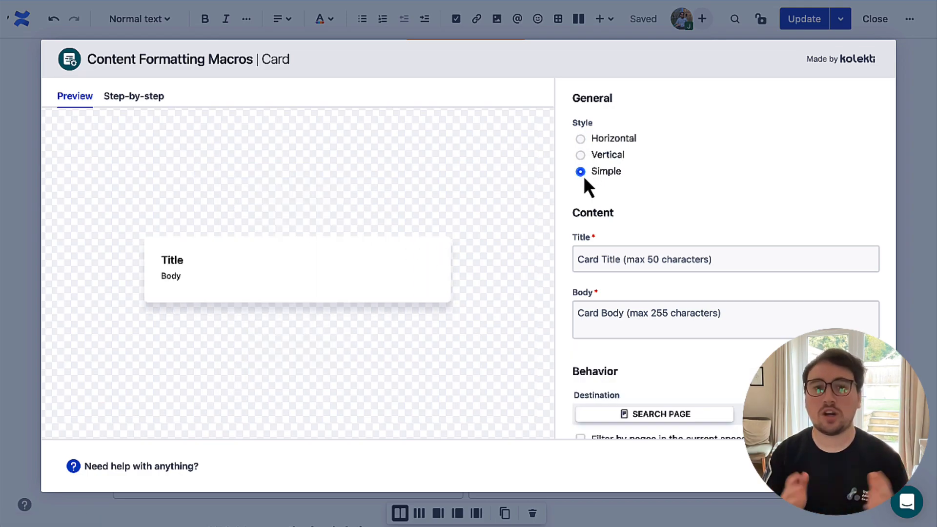
Fill the card's body with the copied chameleon text, moving "Adaptability" into the title and removing the leftover blank line.
{"action": "left_click", "coordinate": [617, 313]}
{"action": "key", "text": "ctrl+v"}
{"action": "left_click_drag", "start_coordinate": [630, 313], "coordinate": [573, 307]}
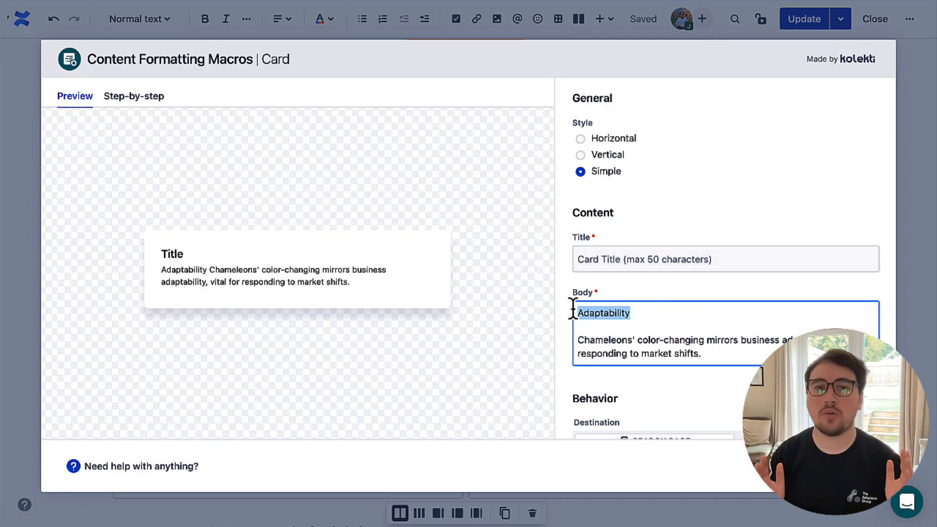
{"action": "key", "text": "ctrl+x"}
{"action": "left_click", "coordinate": [591, 266]}
{"action": "key", "text": "ctrl+v"}
{"action": "left_click", "coordinate": [577, 333]}
{"action": "key", "text": "BackSpace"}
{"action": "scroll", "coordinate": [621, 342], "scroll_direction": "down", "scroll_amount": 3}
{"action": "scroll", "coordinate": [731, 336], "scroll_direction": "down", "scroll_amount": 3}
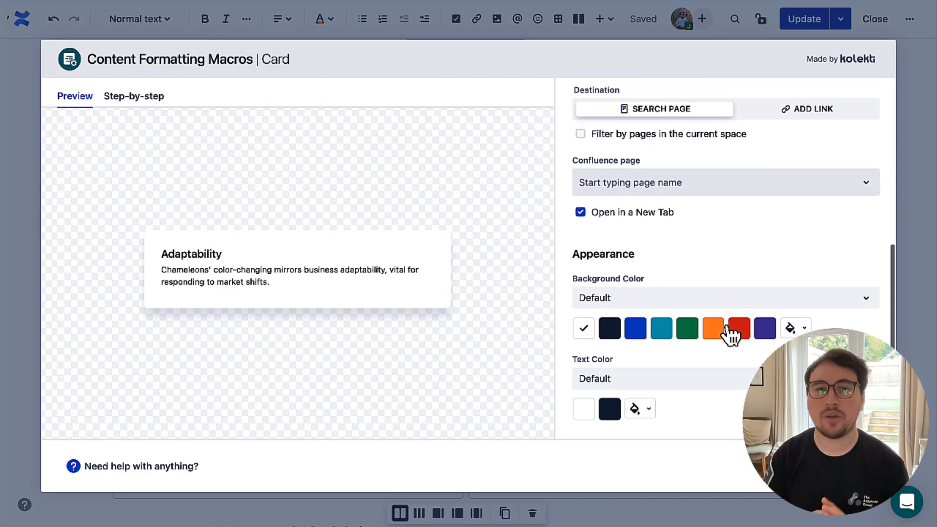
Set the Adaptability card's background to beige from the recently used colors and save the card.
{"action": "left_click", "coordinate": [771, 300]}
{"action": "left_click", "coordinate": [628, 167]}
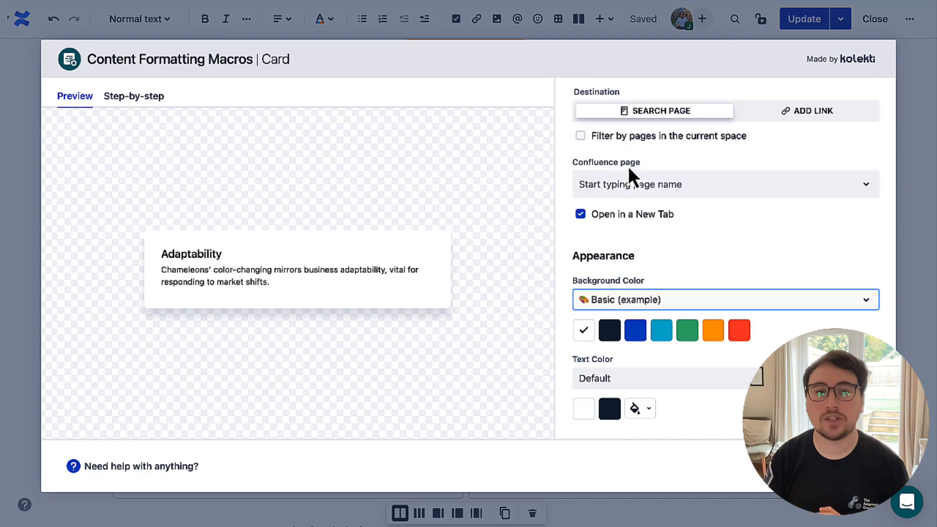
{"action": "left_click", "coordinate": [670, 302]}
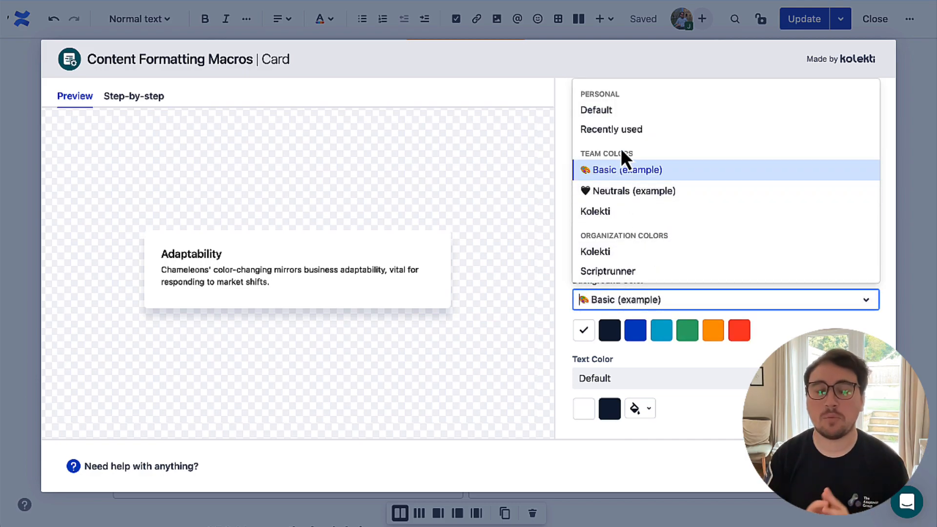
{"action": "left_click", "coordinate": [615, 130]}
{"action": "left_click", "coordinate": [688, 330]}
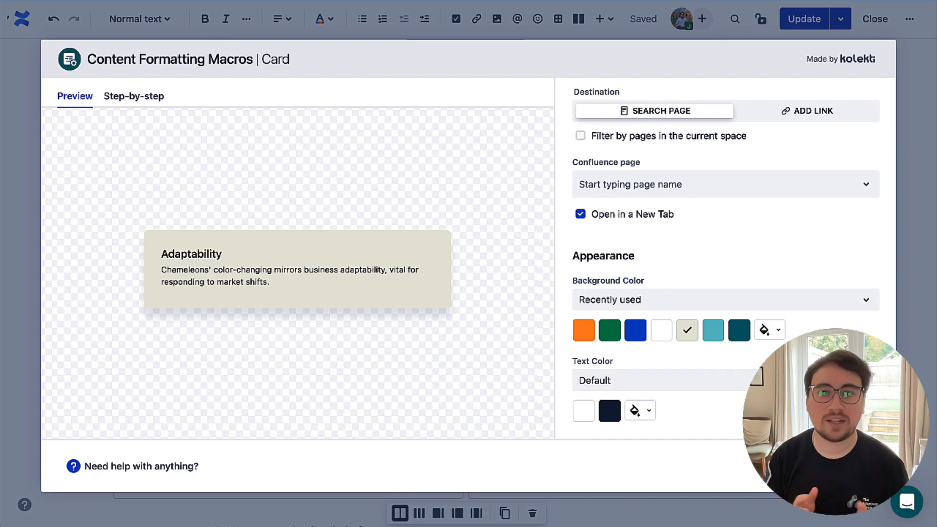
{"action": "left_click", "coordinate": [855, 466]}
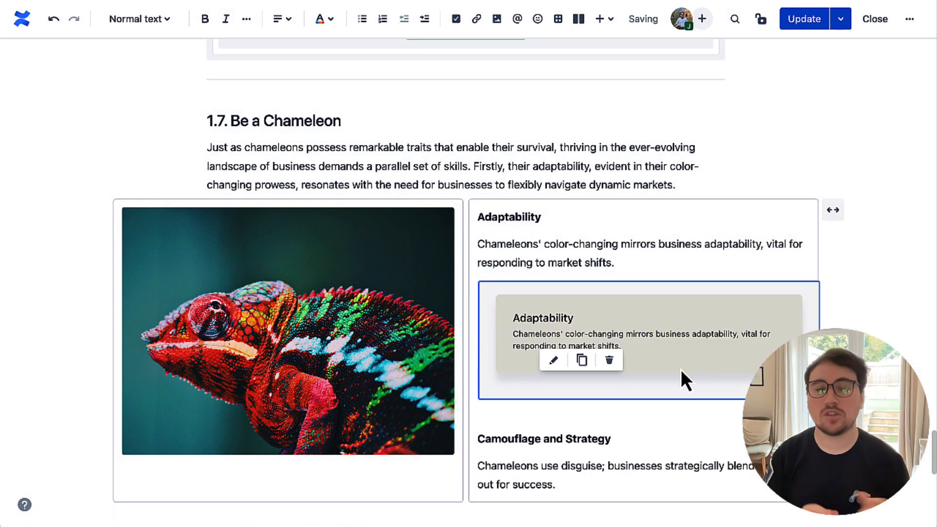
Copy the Camouflage and Strategy heading and text, and insert a Content Formatting Macros Card on the empty line above it.
{"action": "left_click", "coordinate": [548, 420]}
{"action": "scroll", "coordinate": [550, 444], "scroll_direction": "down", "scroll_amount": 2}
{"action": "left_click_drag", "start_coordinate": [559, 439], "coordinate": [481, 403]}
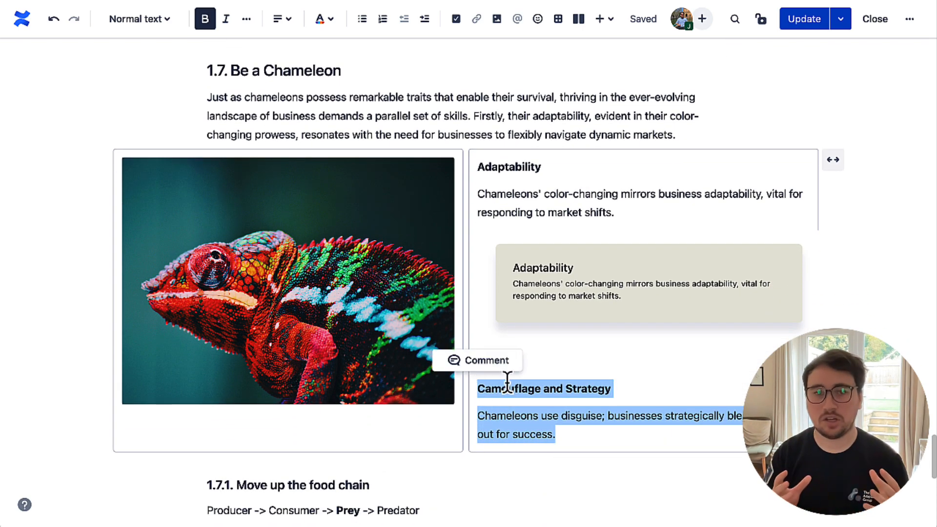
{"action": "left_click", "coordinate": [524, 360]}
{"action": "type", "text": "/card"}
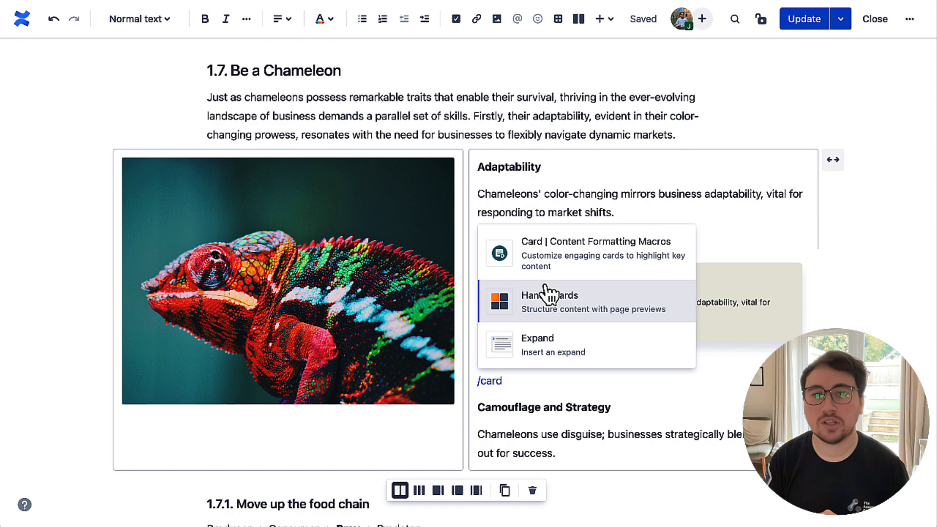
{"action": "left_click", "coordinate": [534, 258]}
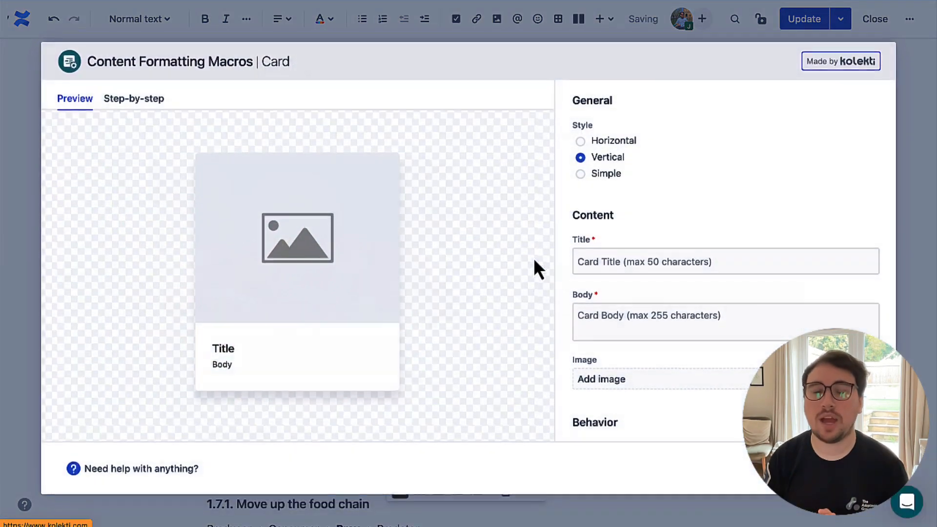
Fill the new card's body with the copied text, moving "Camouflage and Strategy" into the title and removing the leftover blank lines.
{"action": "left_click", "coordinate": [618, 307]}
{"action": "key", "text": "ctrl+v"}
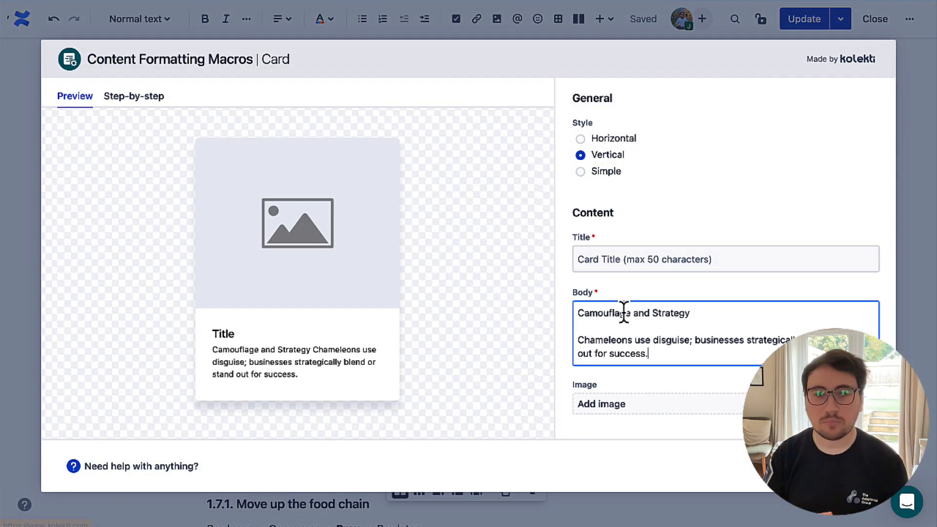
{"action": "left_click_drag", "start_coordinate": [699, 313], "coordinate": [602, 303]}
{"action": "key", "text": "ctrl+x"}
{"action": "left_click", "coordinate": [606, 259]}
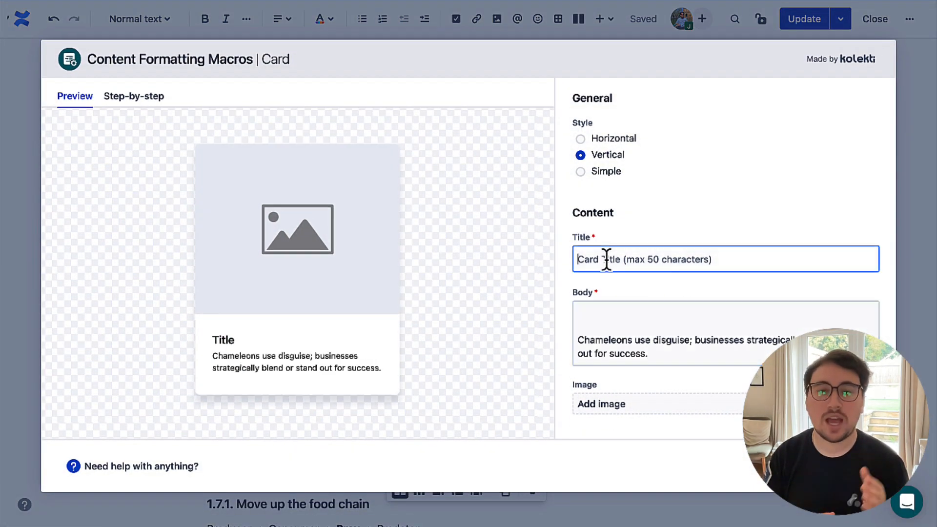
{"action": "key", "text": "ctrl+v"}
{"action": "left_click", "coordinate": [580, 339]}
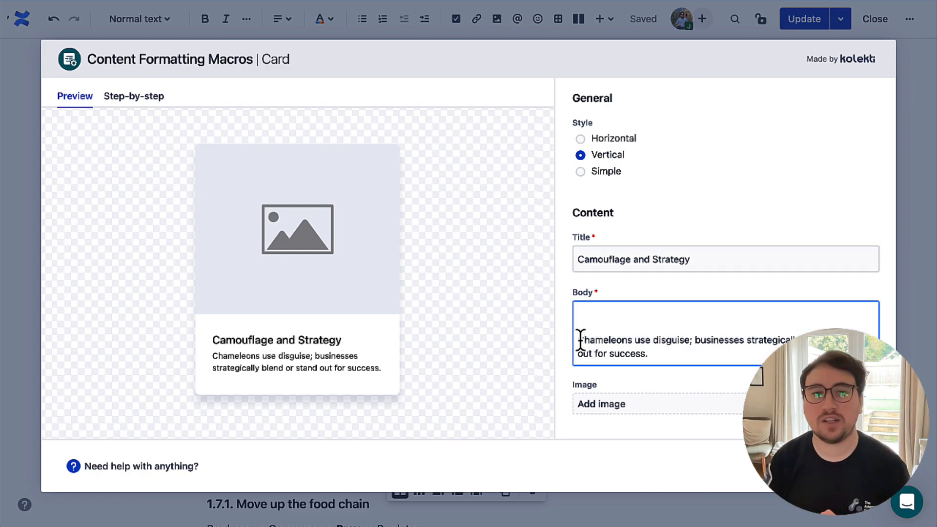
{"action": "key", "text": "BackSpace"}
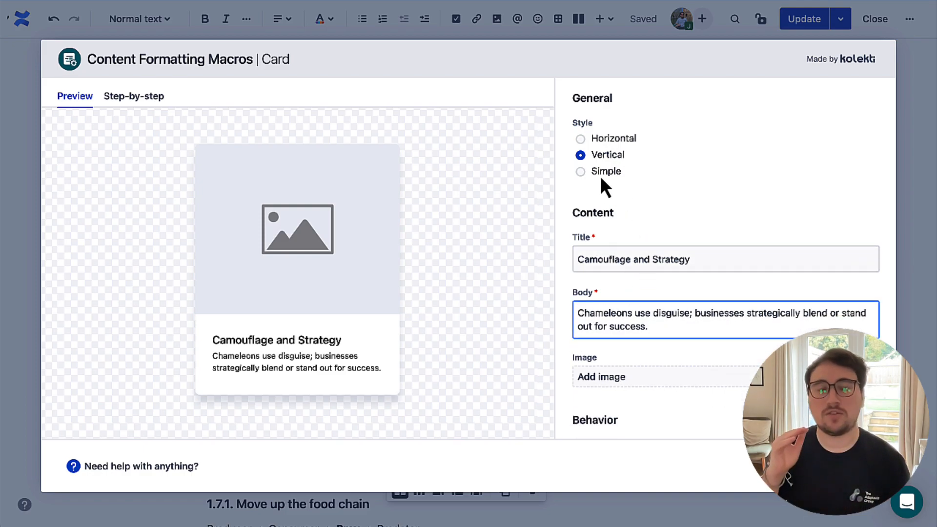
Set the card's style to Horizontal and add a stock image of a chameleon under a leaf, found by searching for "chameleon".
{"action": "left_click", "coordinate": [580, 141]}
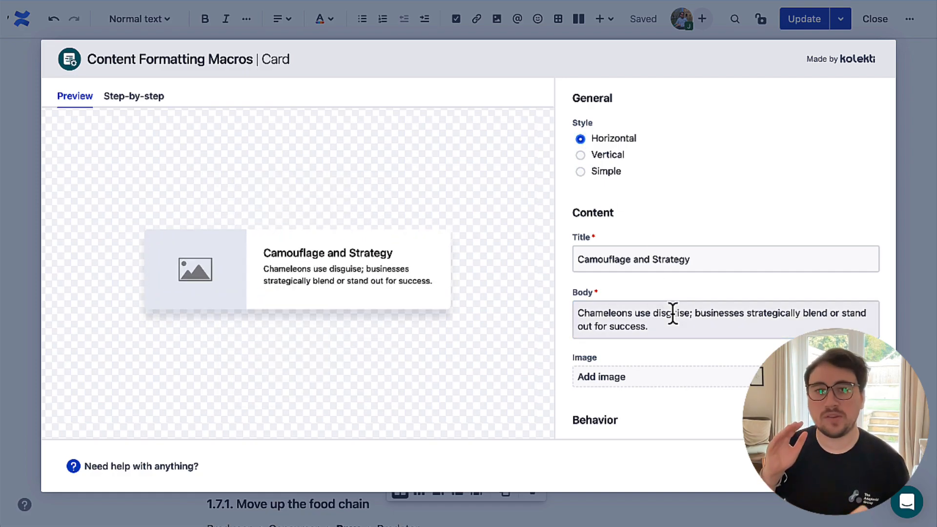
{"action": "scroll", "coordinate": [673, 312], "scroll_direction": "down", "scroll_amount": 1}
{"action": "left_click", "coordinate": [653, 286]}
{"action": "left_click", "coordinate": [618, 128]}
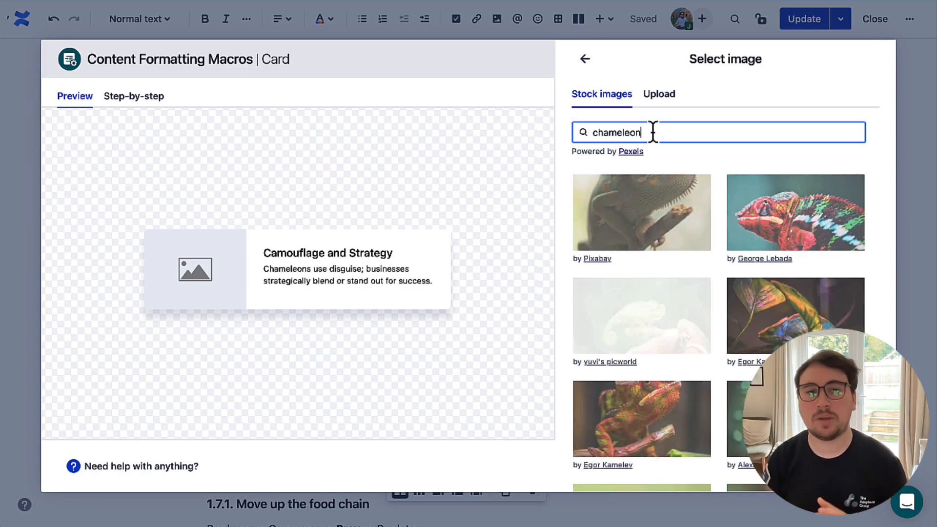
{"action": "scroll", "coordinate": [786, 278], "scroll_direction": "down", "scroll_amount": 1}
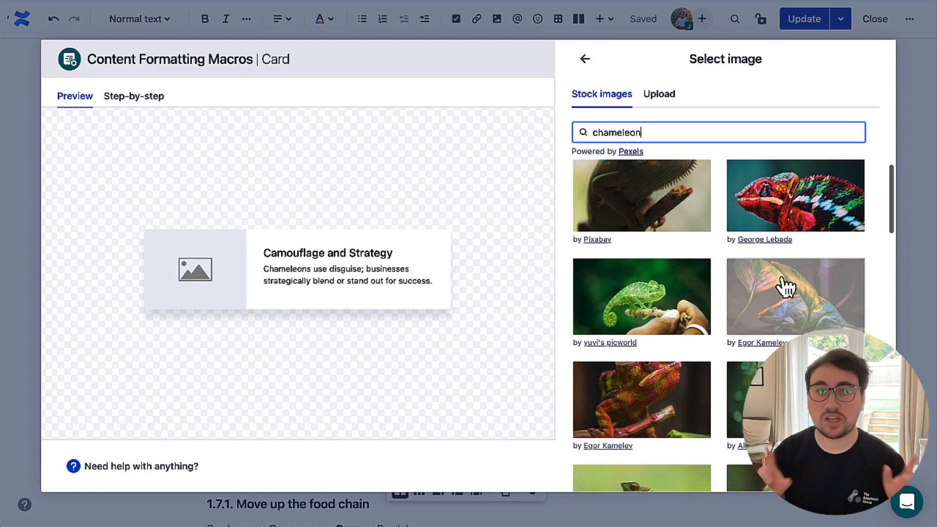
{"action": "left_click", "coordinate": [800, 315]}
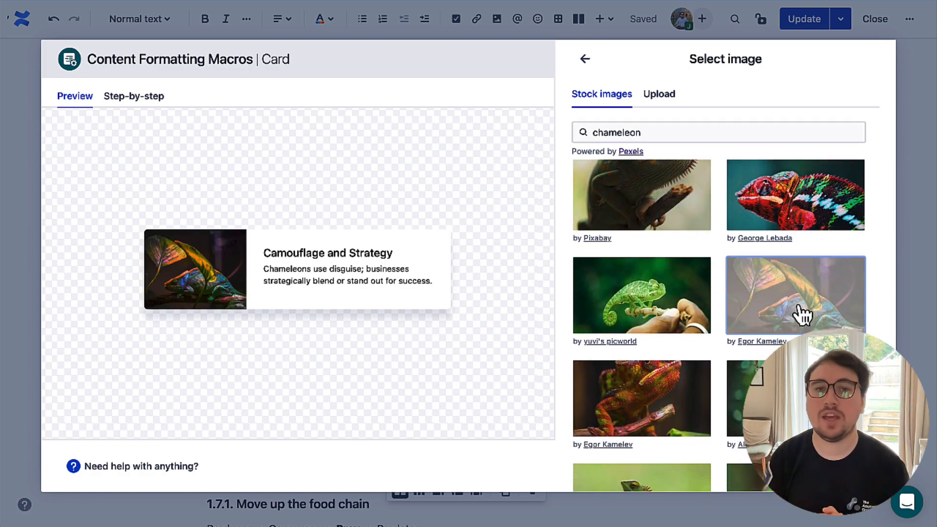
{"action": "left_click", "coordinate": [585, 59]}
Give the Camouflage and Strategy card a dark teal background from the recently used colors and white text, and save it.
{"action": "scroll", "coordinate": [693, 273], "scroll_direction": "down", "scroll_amount": 5}
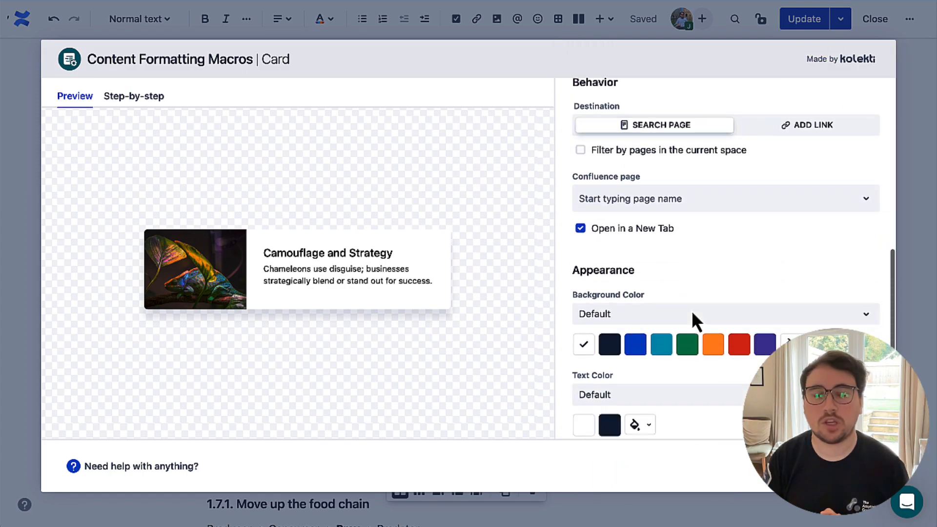
{"action": "left_click", "coordinate": [717, 313]}
{"action": "left_click", "coordinate": [616, 137]}
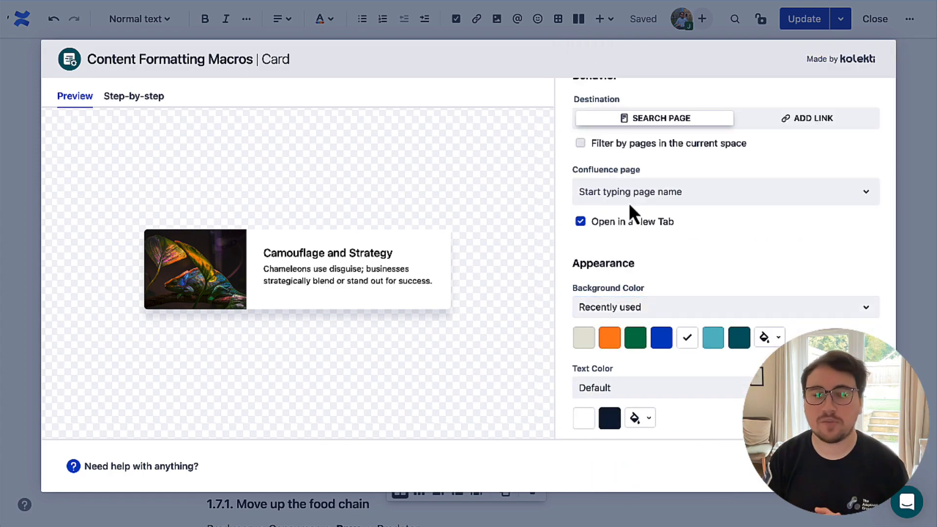
{"action": "left_click", "coordinate": [738, 341]}
{"action": "scroll", "coordinate": [728, 362], "scroll_direction": "down", "scroll_amount": 1}
{"action": "left_click", "coordinate": [587, 411]}
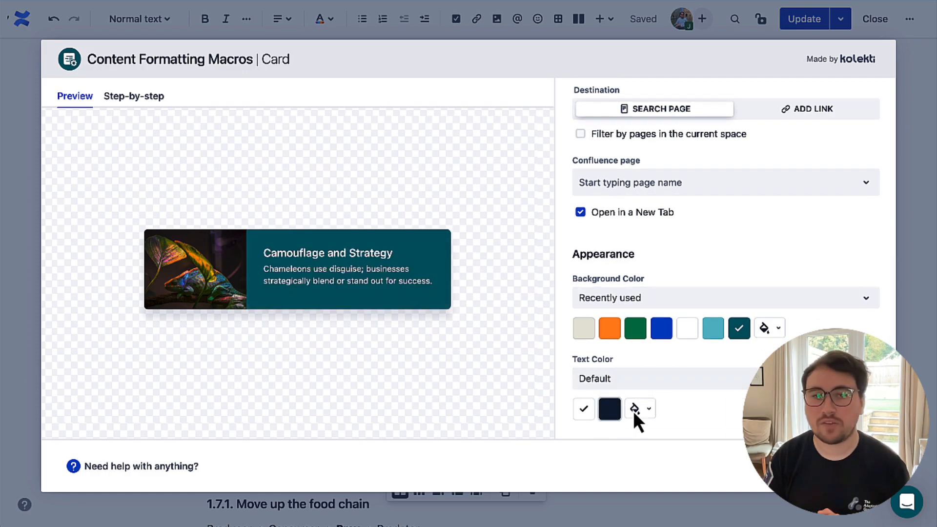
{"action": "left_click", "coordinate": [854, 466]}
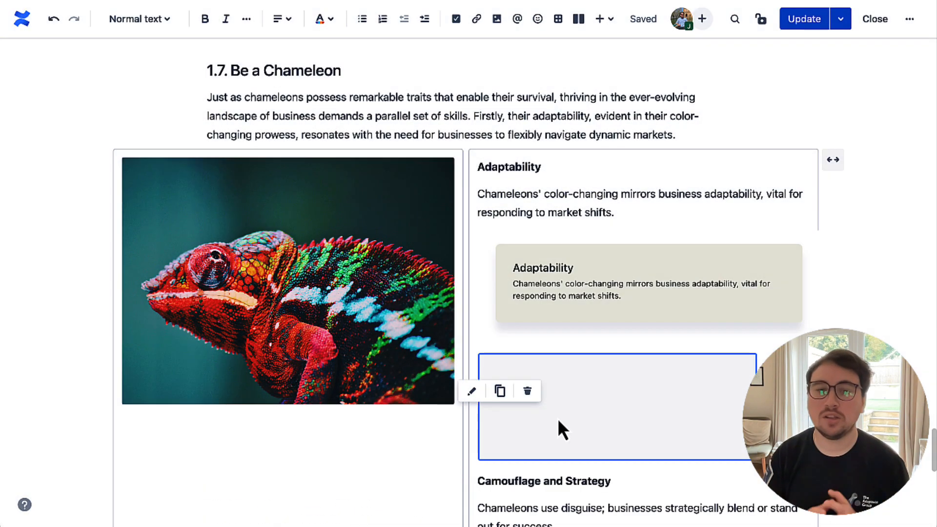
Delete the plain Camouflage and Strategy heading and paragraph below the teal card.
{"action": "scroll", "coordinate": [557, 420], "scroll_direction": "down", "scroll_amount": 2}
{"action": "triple_click", "coordinate": [519, 474]}
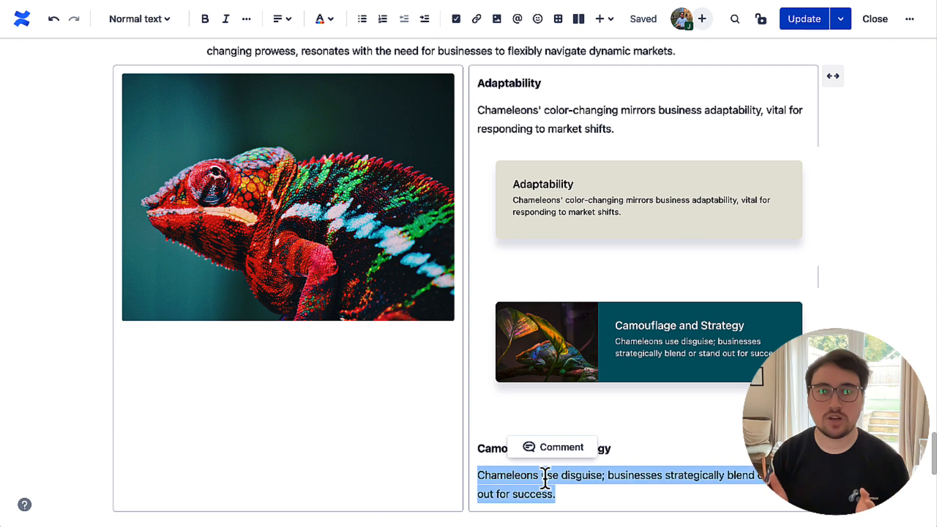
{"action": "key", "text": "BackSpace"}
{"action": "left_click", "coordinate": [610, 448]}
{"action": "left_click_drag", "start_coordinate": [610, 447], "coordinate": [496, 447]}
{"action": "double_click", "coordinate": [498, 448]}
{"action": "triple_click", "coordinate": [498, 448]}
{"action": "key", "text": "BackSpace"}
Delete the plain Adaptability heading and paragraph above the beige card, including the leftover empty line.
{"action": "scroll", "coordinate": [498, 293], "scroll_direction": "up", "scroll_amount": 2}
{"action": "triple_click", "coordinate": [498, 193]}
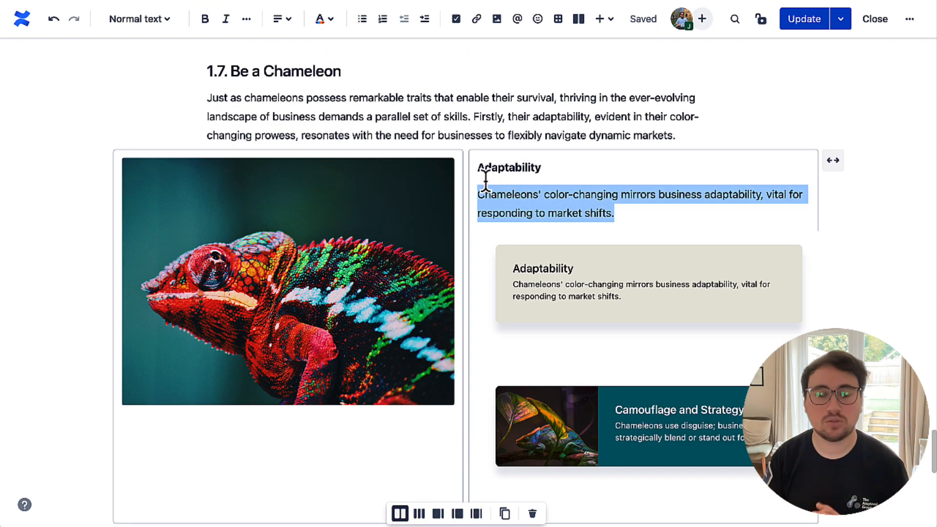
{"action": "left_click", "coordinate": [478, 169], "text": "shift"}
{"action": "key", "text": "BackSpace"}
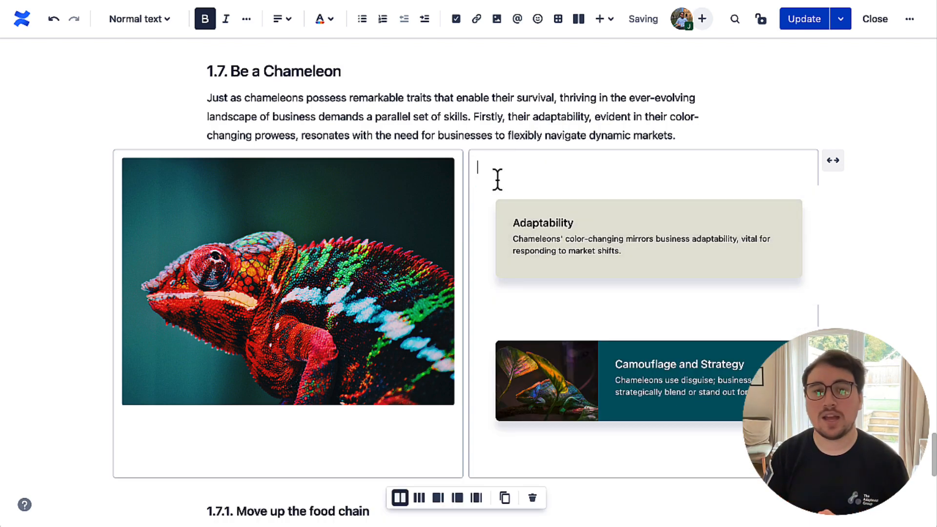
{"action": "key", "text": "BackSpace"}
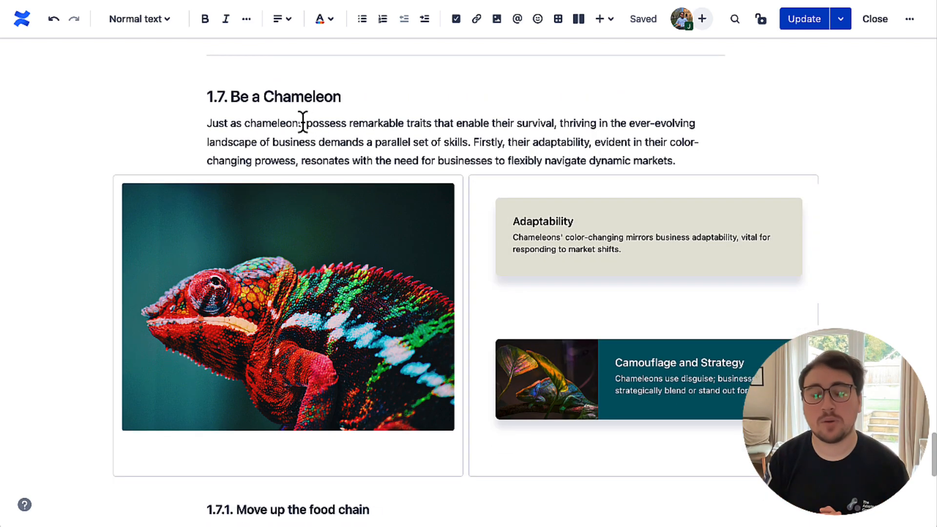
Insert a Content Formatting Macros Progress Bar on a new line below the Producer -> Consumer -> Prey -> Predator line.
{"action": "scroll", "coordinate": [466, 156], "scroll_direction": "down", "scroll_amount": 6}
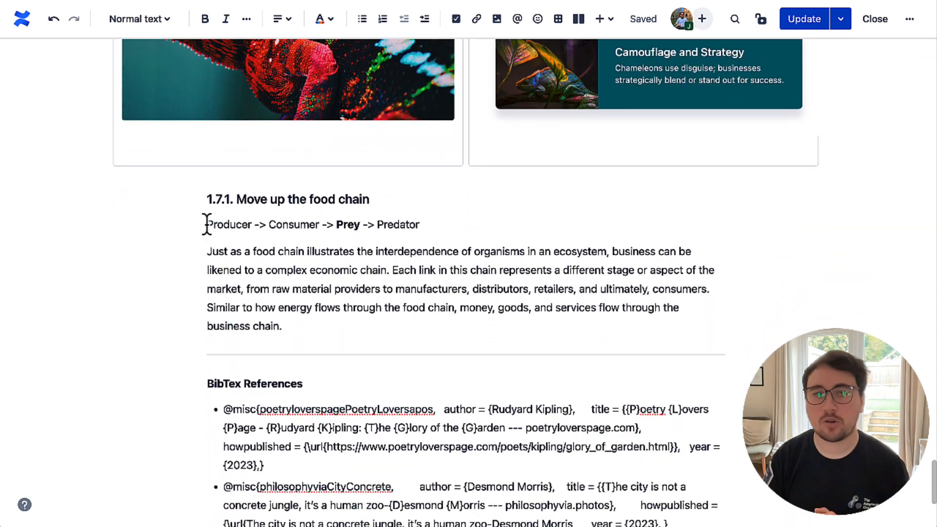
{"action": "key", "text": "Return"}
{"action": "type", "text": "/prgr"}
{"action": "left_click", "coordinate": [355, 279]}
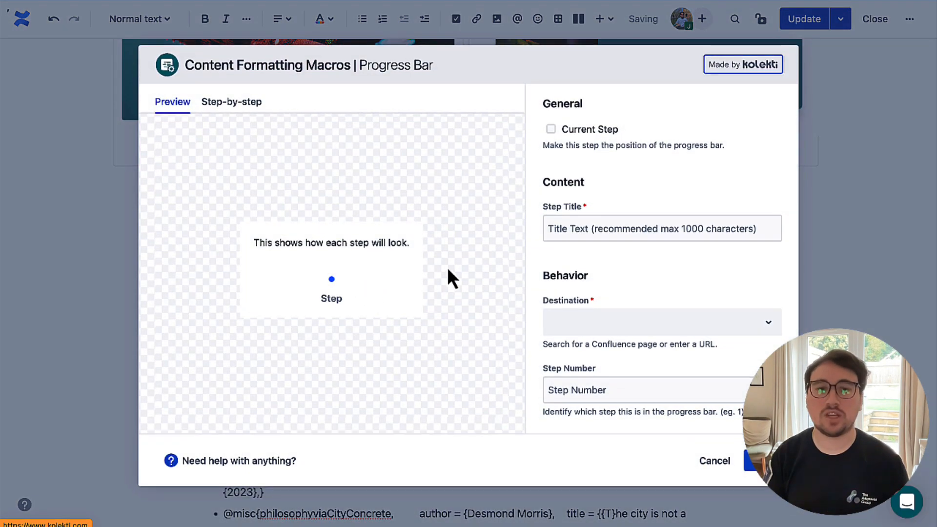
Configure the progress bar step as "Producer", step number 1, linked to the page Content Formatting Macros - PrePost Project, and save it.
{"action": "left_click", "coordinate": [607, 225]}
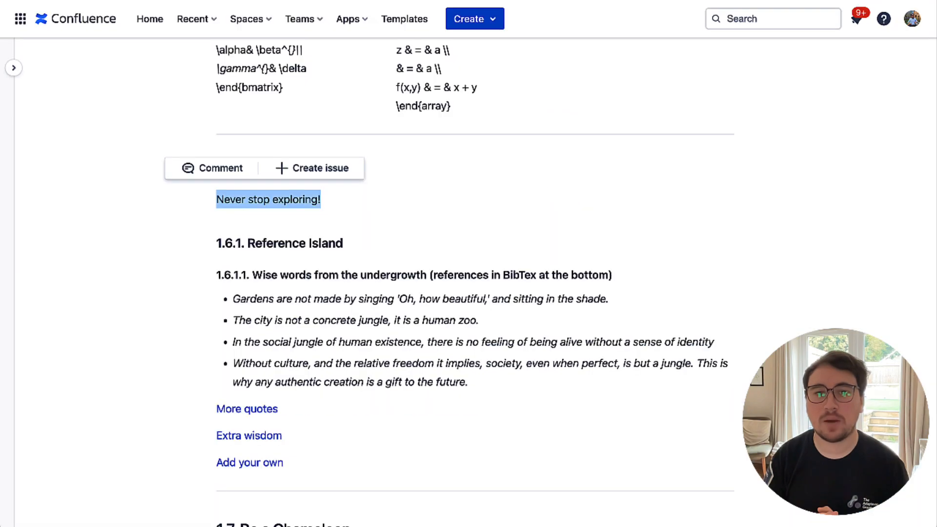
{"action": "scroll", "coordinate": [370, 283], "scroll_direction": "down", "scroll_amount": 15}
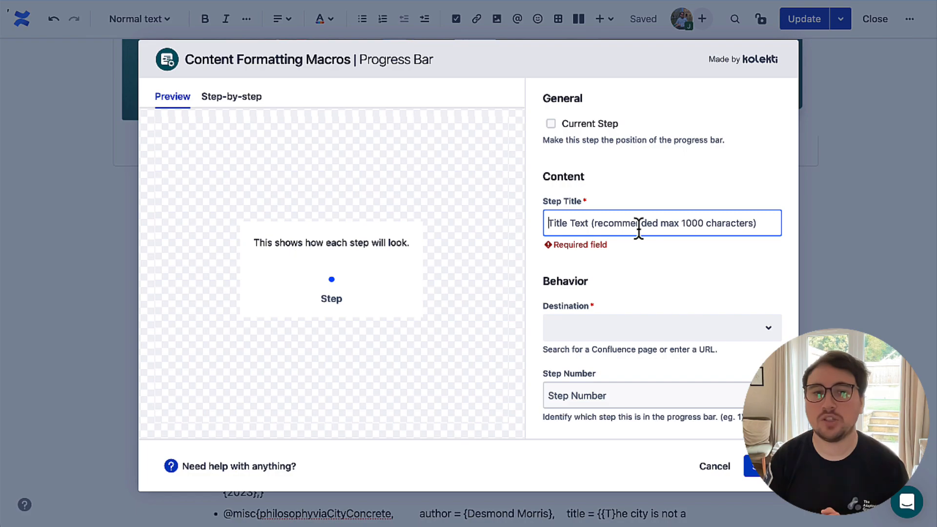
{"action": "type", "text": "Producer"}
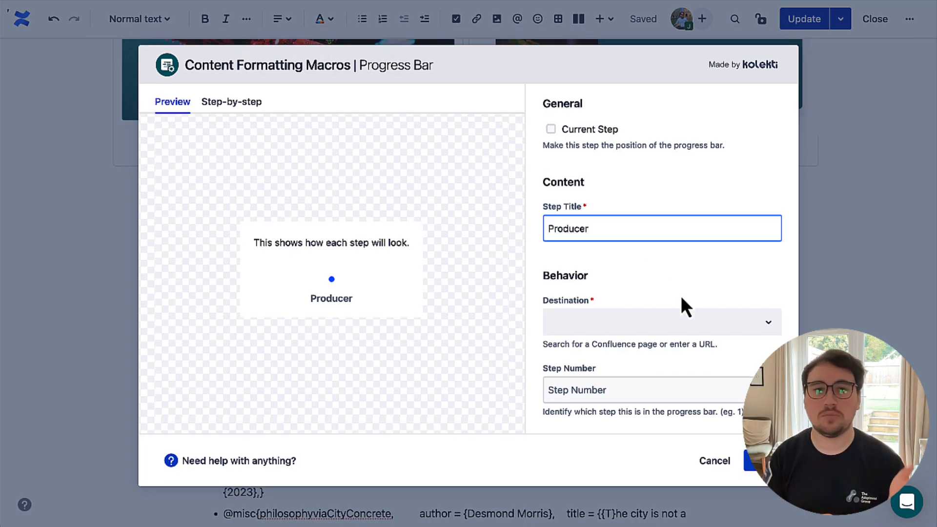
{"action": "left_click", "coordinate": [596, 388]}
{"action": "type", "text": "1"}
{"action": "left_click", "coordinate": [611, 326]}
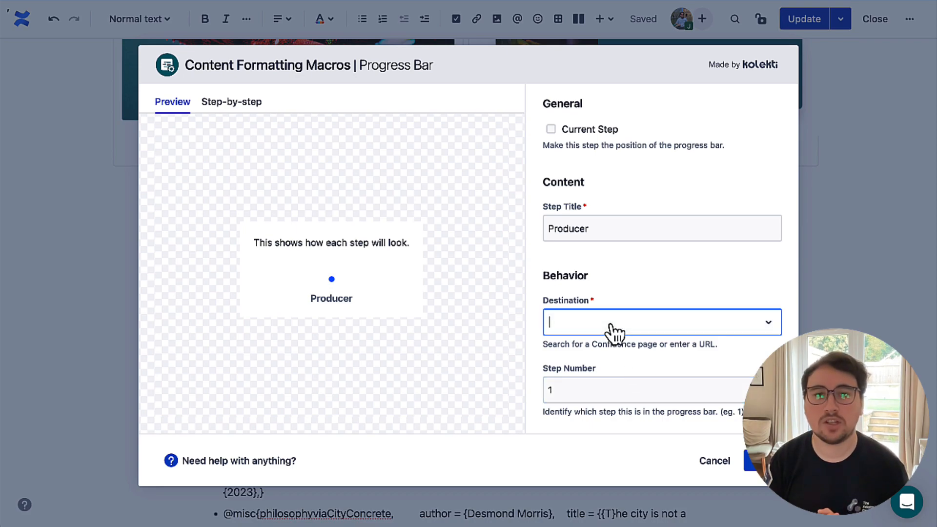
{"action": "type", "text": "pre"}
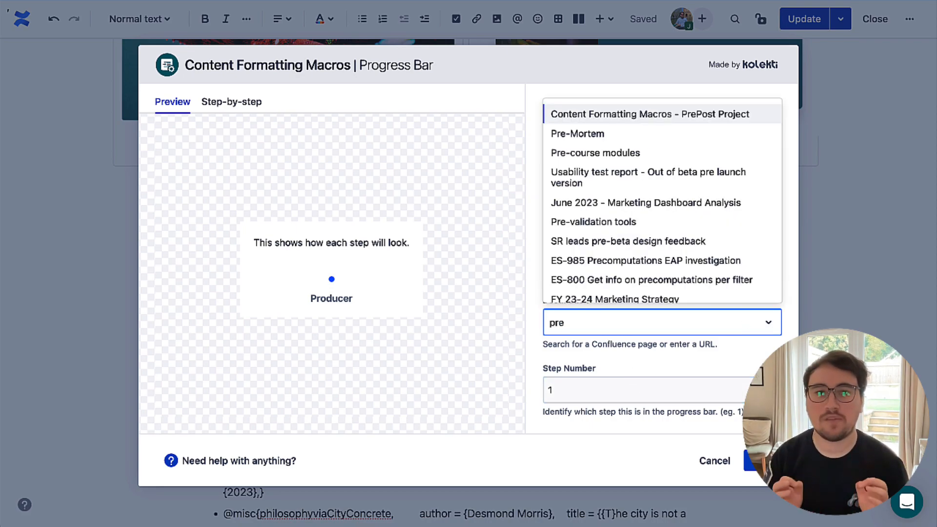
{"action": "left_click", "coordinate": [598, 121]}
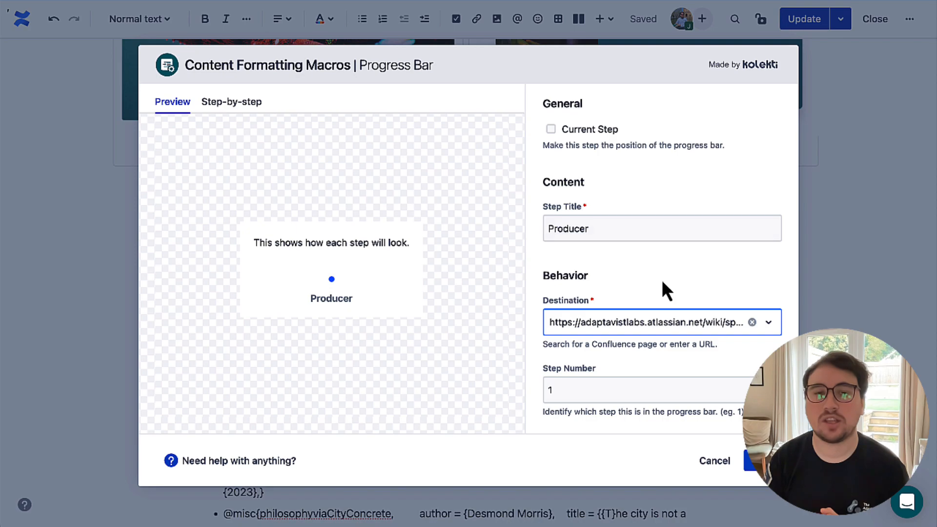
{"action": "left_click", "coordinate": [763, 461]}
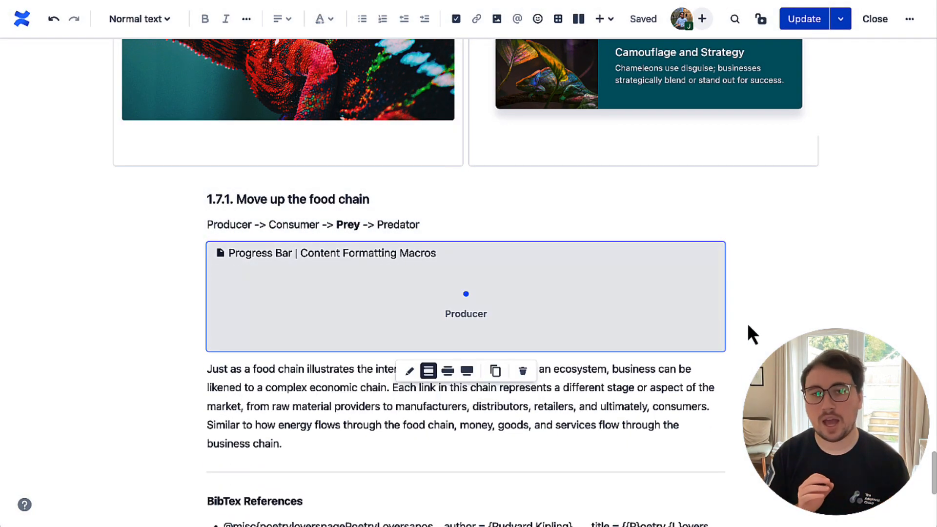
Paste three copies of the Producer progress bar macro directly below the original and remove the empty lines between them.
{"action": "left_click", "coordinate": [747, 323]}
{"action": "key", "text": "Return"}
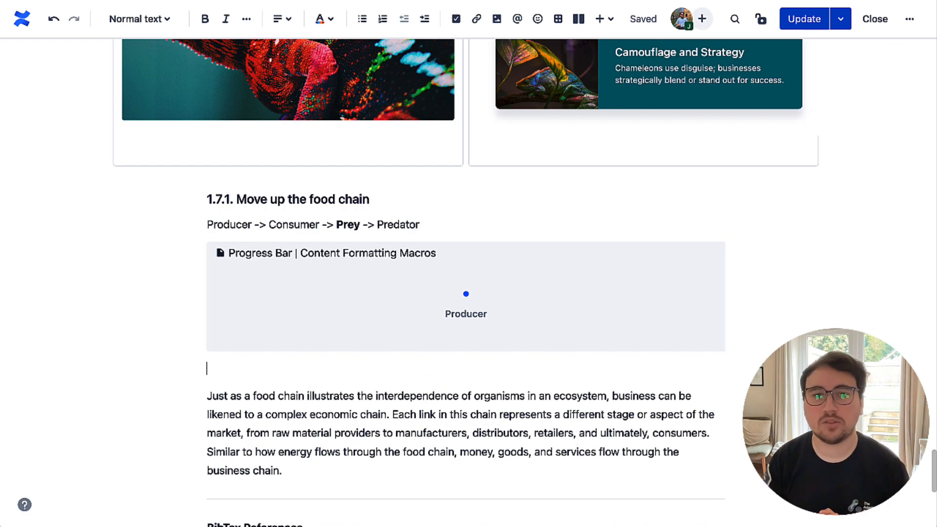
{"action": "key", "text": "ctrl+v"}
{"action": "key", "text": "Return"}
{"action": "key", "text": "ctrl+v"}
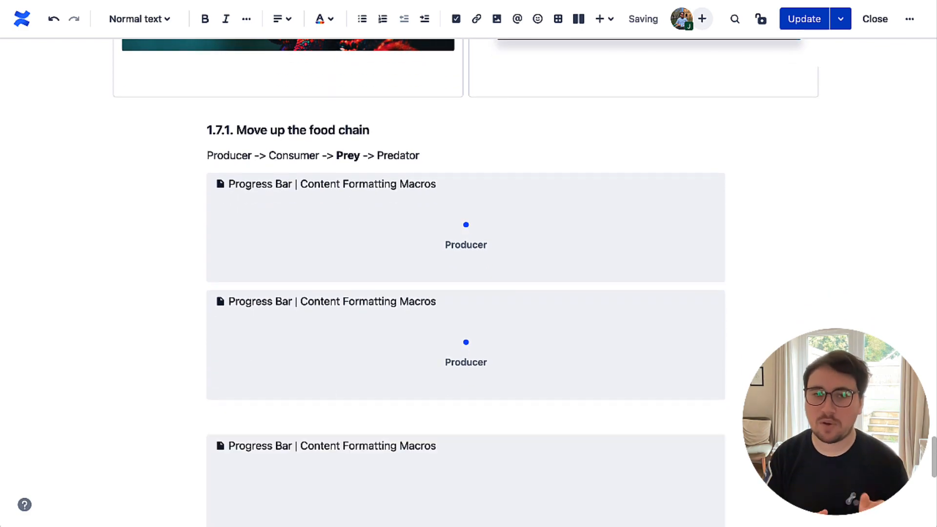
{"action": "key", "text": "ctrl+v"}
{"action": "left_click", "coordinate": [322, 245]}
{"action": "key", "text": "BackSpace"}
{"action": "left_click", "coordinate": [247, 351]}
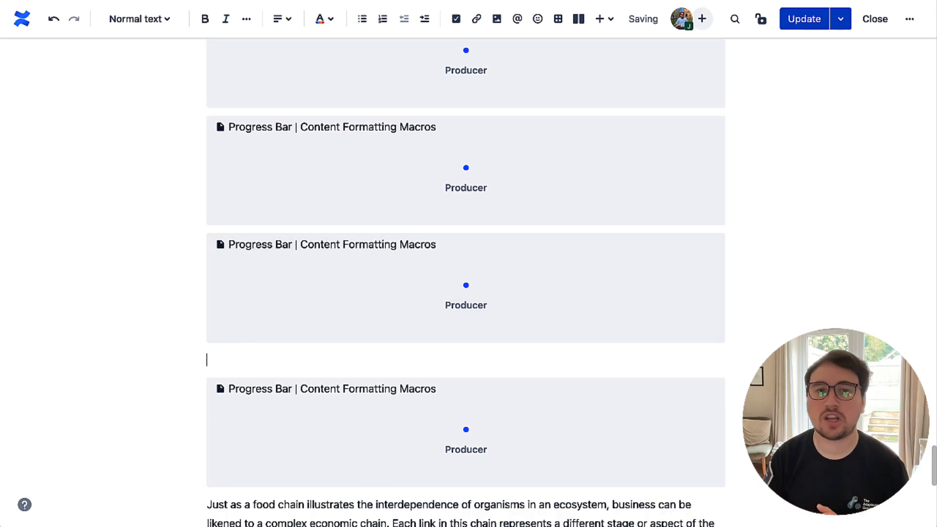
{"action": "key", "text": "BackSpace"}
Configure the second progress bar macro with step title "Consumer" and step number 2, and save it.
{"action": "left_click", "coordinate": [506, 214]}
{"action": "scroll", "coordinate": [506, 216], "scroll_direction": "up", "scroll_amount": 3}
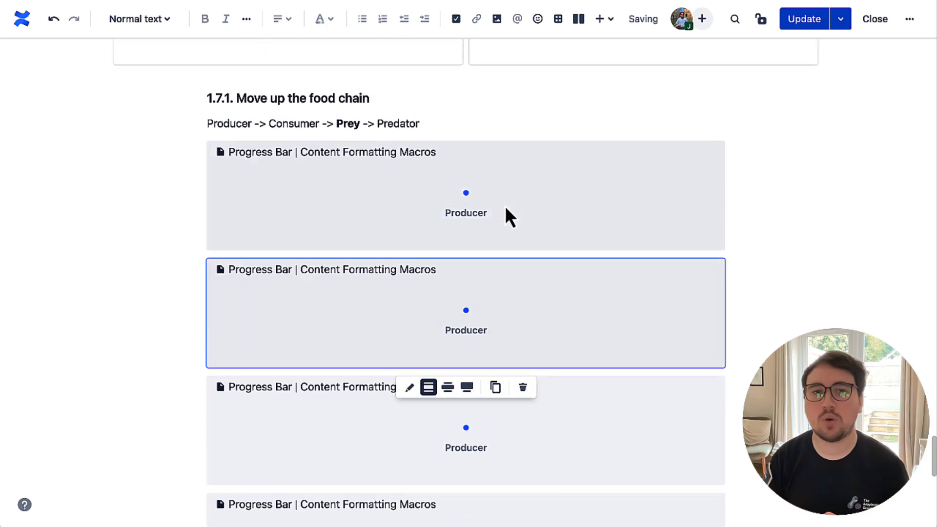
{"action": "left_click", "coordinate": [409, 389]}
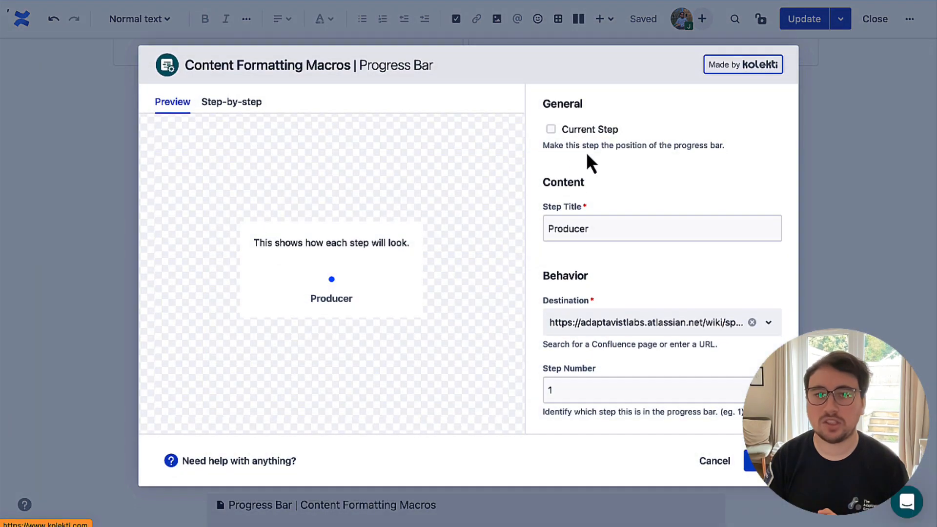
{"action": "left_click", "coordinate": [569, 227]}
{"action": "double_click", "coordinate": [569, 228]}
{"action": "type", "text": "Consumer"}
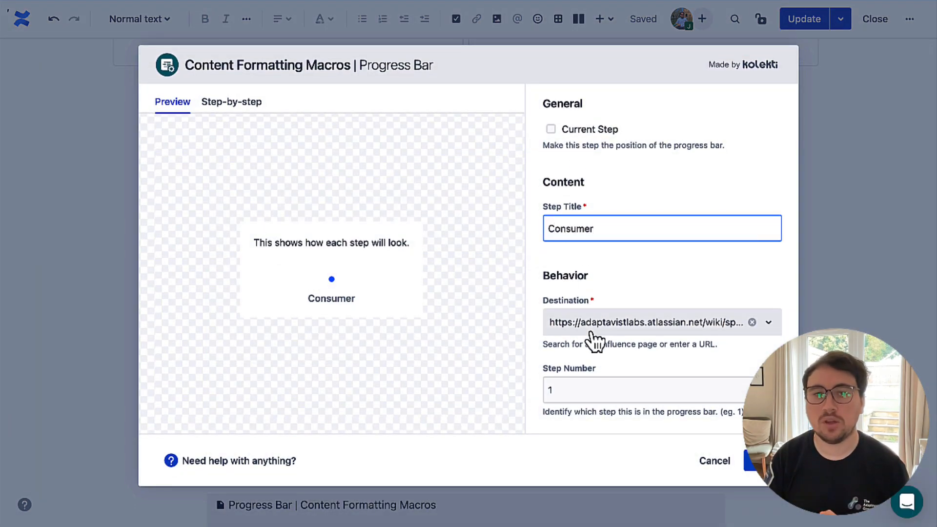
{"action": "left_click", "coordinate": [574, 389]}
{"action": "key", "text": "BackSpace"}
{"action": "type", "text": "2"}
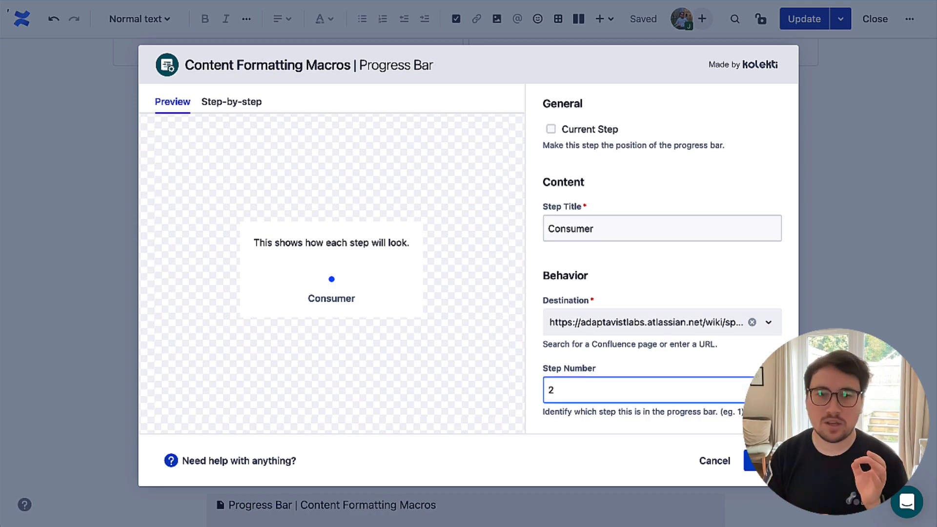
{"action": "left_click", "coordinate": [762, 461]}
Configure the third progress bar macro as "Prey" with step number 3, mark it as the current step, and save it.
{"action": "scroll", "coordinate": [533, 449], "scroll_direction": "down", "scroll_amount": 1}
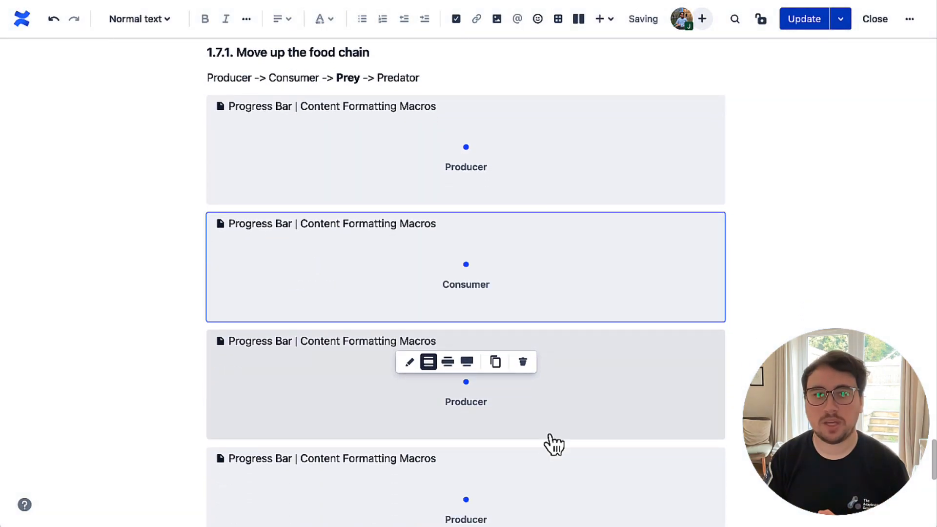
{"action": "left_click", "coordinate": [433, 427]}
{"action": "left_click", "coordinate": [410, 458]}
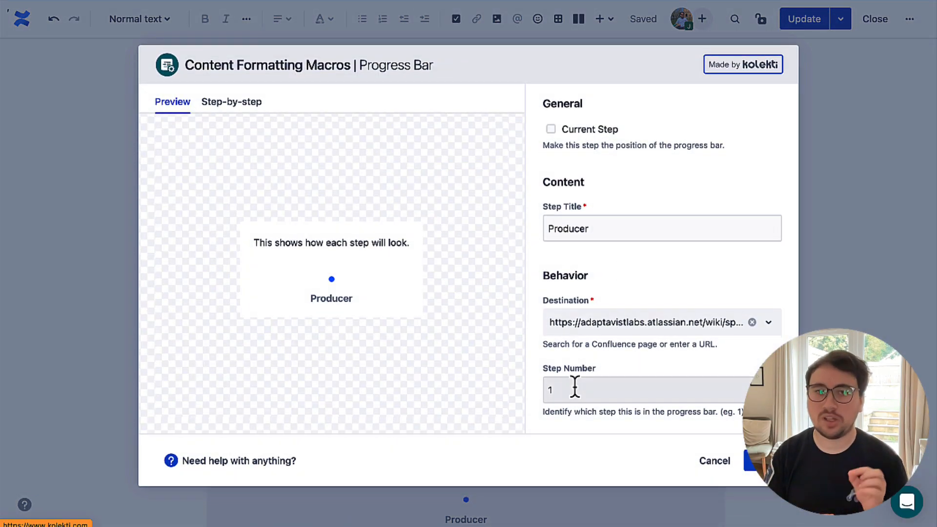
{"action": "left_click", "coordinate": [574, 387]}
{"action": "key", "text": "BackSpace"}
{"action": "type", "text": "3"}
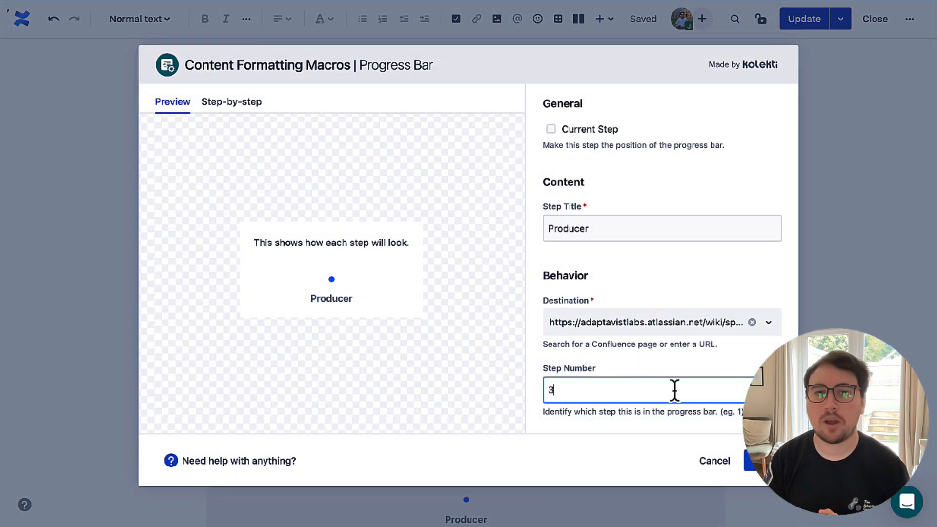
{"action": "left_click_drag", "start_coordinate": [590, 230], "coordinate": [524, 234]}
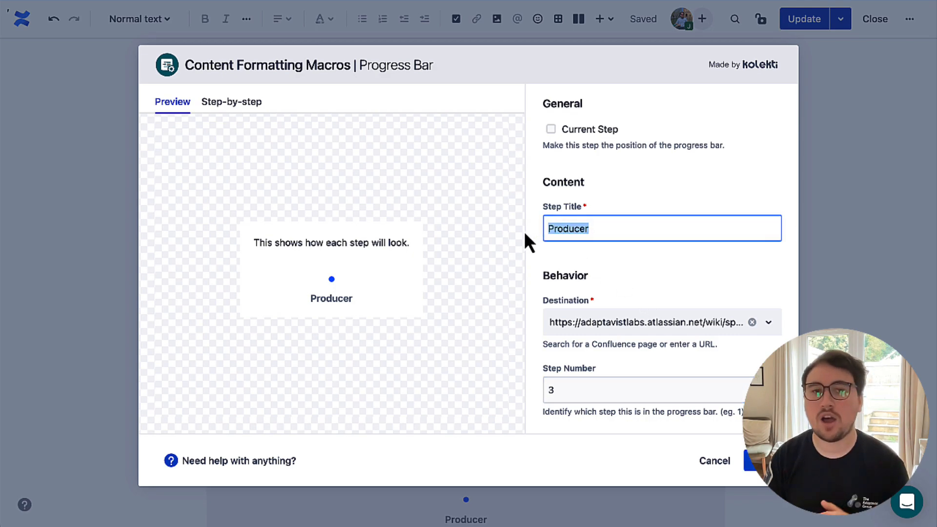
{"action": "type", "text": "Prey"}
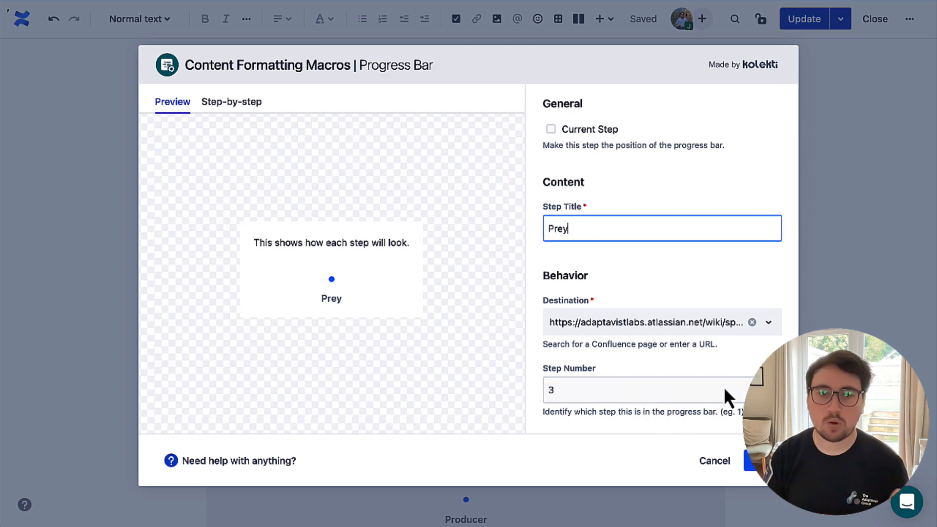
{"action": "left_click", "coordinate": [552, 131]}
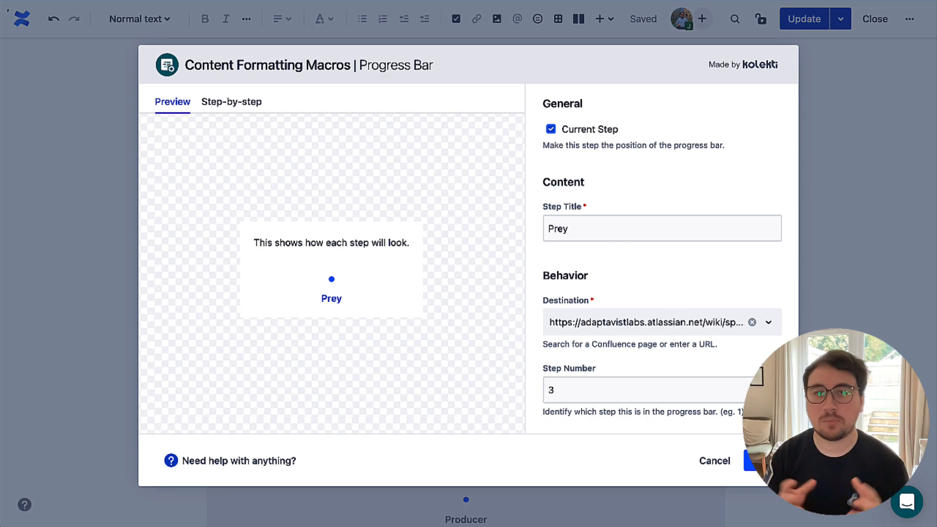
{"action": "left_click", "coordinate": [763, 461]}
Configure the fourth progress bar macro with step title "Predator", replace its step number, and save it.
{"action": "scroll", "coordinate": [636, 397], "scroll_direction": "down", "scroll_amount": 3}
{"action": "left_click", "coordinate": [592, 420]}
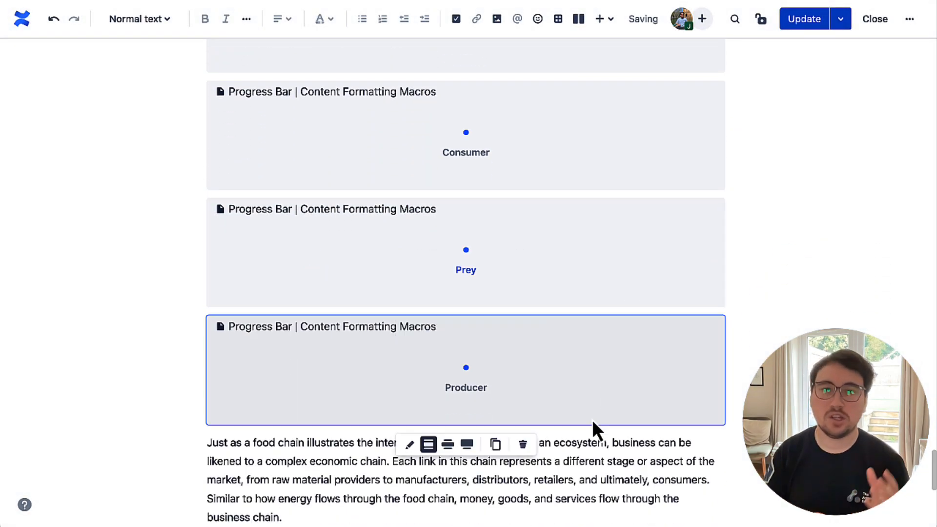
{"action": "left_click", "coordinate": [409, 444]}
{"action": "left_click", "coordinate": [579, 229]}
{"action": "double_click", "coordinate": [579, 230]}
{"action": "type", "text": "Predator"}
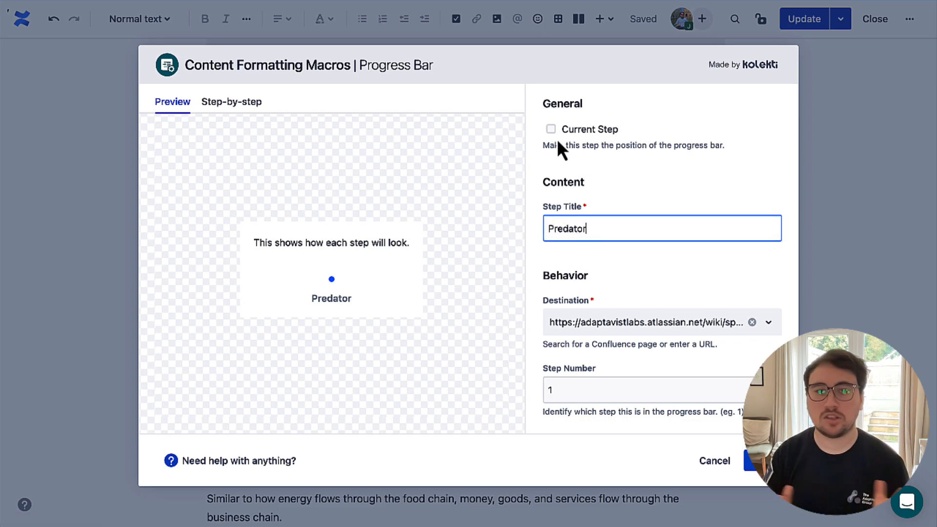
{"action": "left_click", "coordinate": [562, 389]}
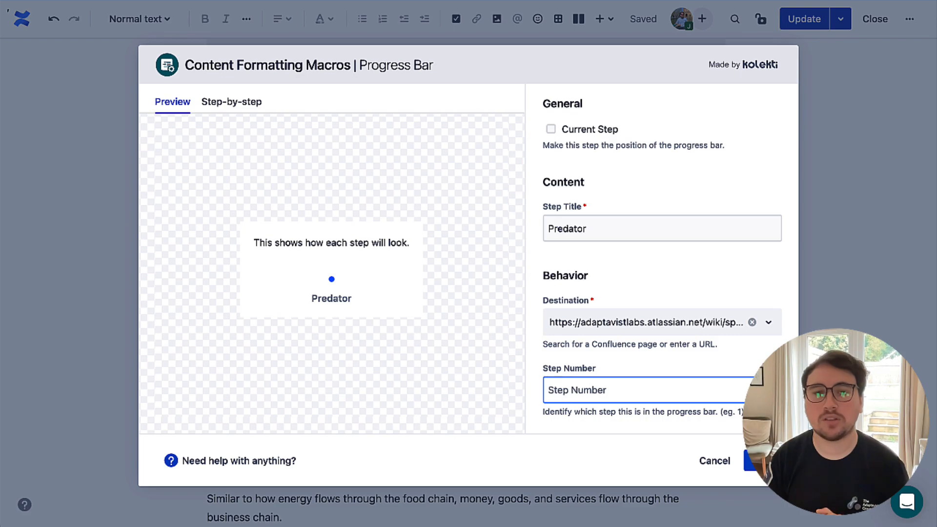
{"action": "left_click", "coordinate": [752, 461]}
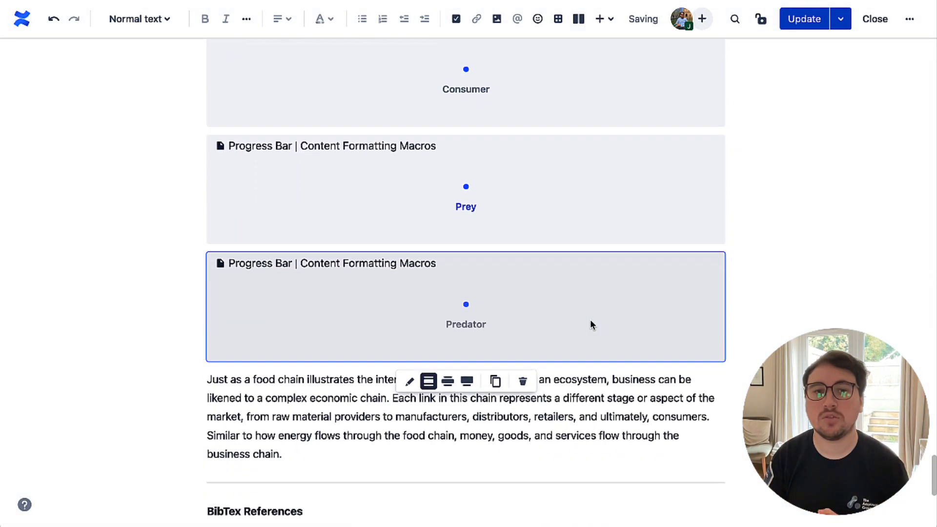
Delete the plain Producer -> Consumer -> Prey -> Predator line above the progress bar macros, including the leftover empty line.
{"action": "scroll", "coordinate": [590, 319], "scroll_direction": "up", "scroll_amount": 4}
{"action": "scroll", "coordinate": [590, 324], "scroll_direction": "up", "scroll_amount": 2}
{"action": "triple_click", "coordinate": [294, 156]}
{"action": "key", "text": "BackSpace"}
{"action": "key", "text": "BackSpace"}
Delete the plain BibTex References heading and its bulleted list near the end of the page.
{"action": "scroll", "coordinate": [426, 247], "scroll_direction": "down", "scroll_amount": 9}
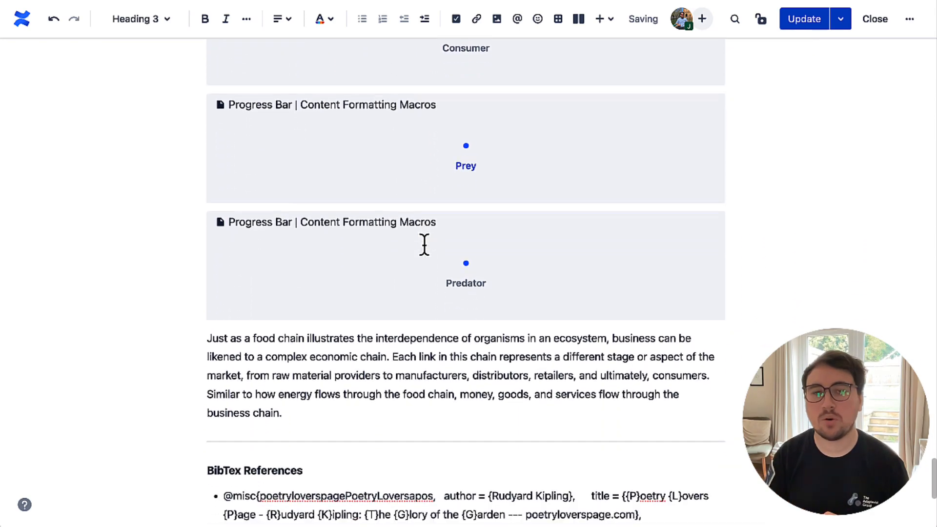
{"action": "scroll", "coordinate": [424, 243], "scroll_direction": "down", "scroll_amount": 1}
{"action": "left_click", "coordinate": [395, 255]}
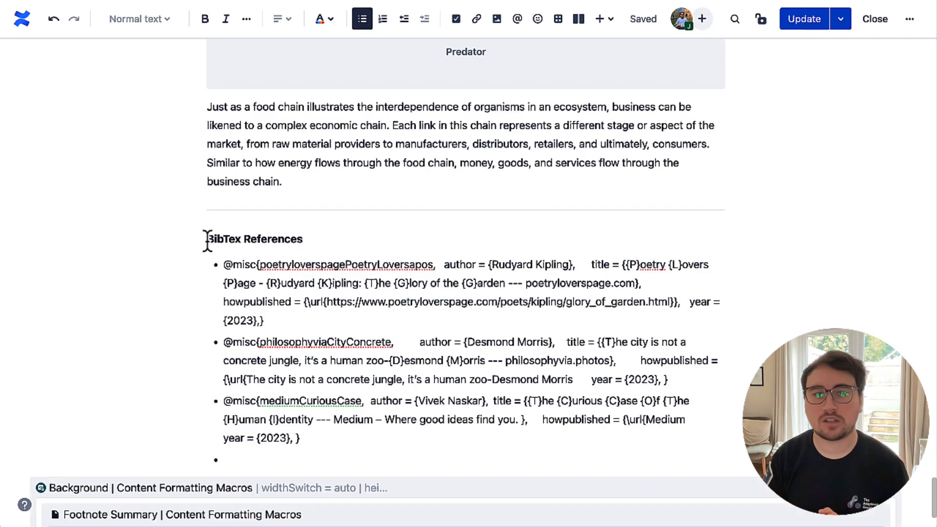
{"action": "left_click_drag", "start_coordinate": [207, 240], "coordinate": [418, 461]}
{"action": "key", "text": "BackSpace"}
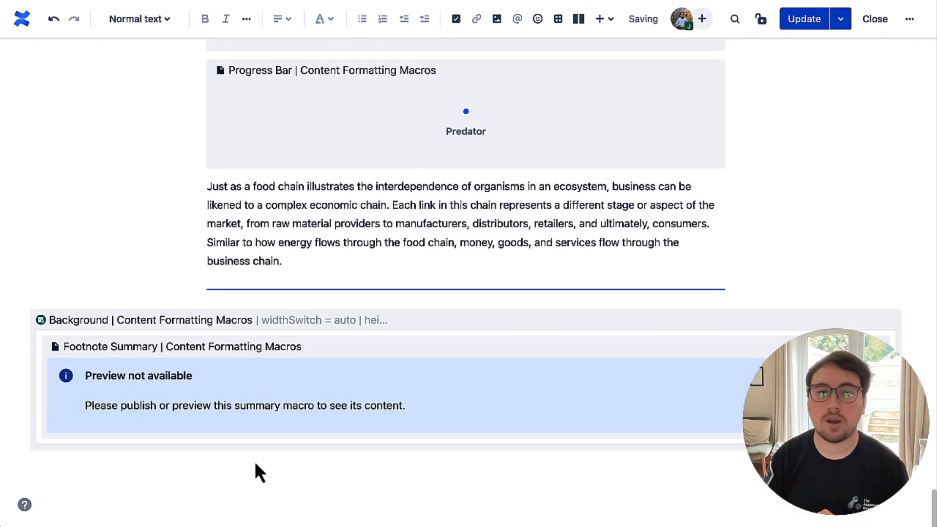
Duplicate the Background macro containing the Footnote Summary at the end of the page.
{"action": "left_click", "coordinate": [748, 326]}
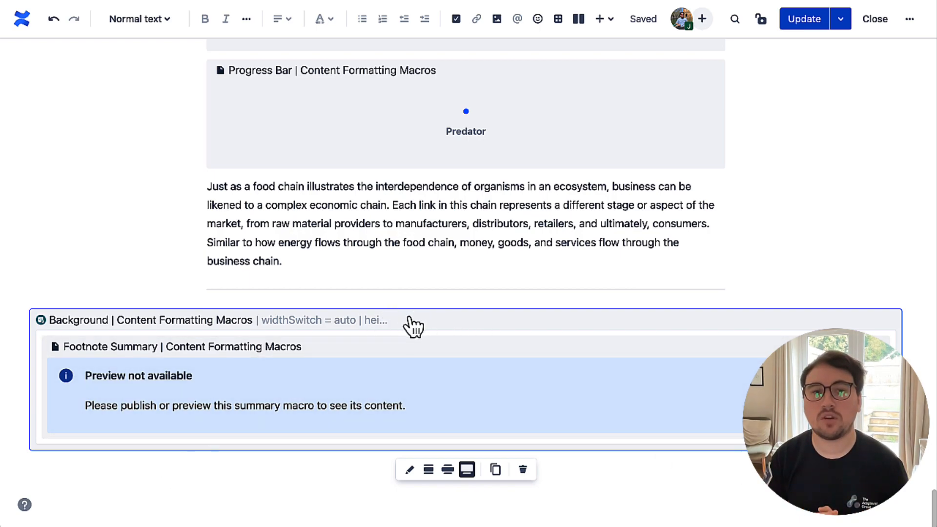
{"action": "left_click", "coordinate": [735, 296]}
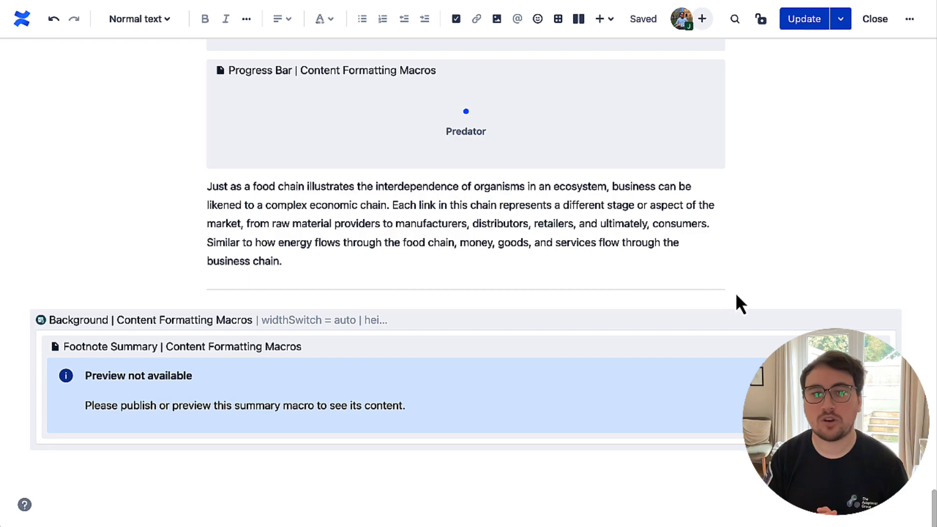
{"action": "key", "text": "Return"}
{"action": "key", "text": "super+v"}
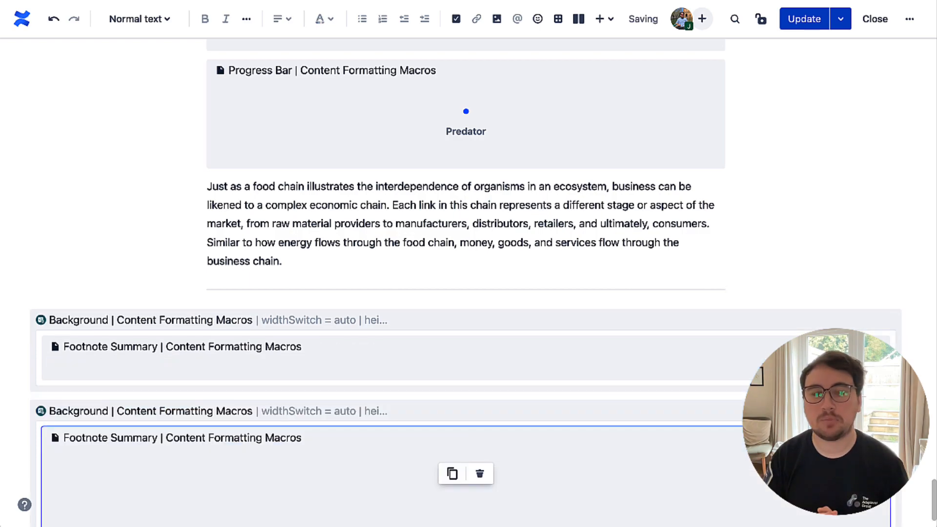
Replace the Footnote Summary inside the upper of the two Background macros with a Content Formatting Macros BibTeX Summary.
{"action": "left_click", "coordinate": [349, 322]}
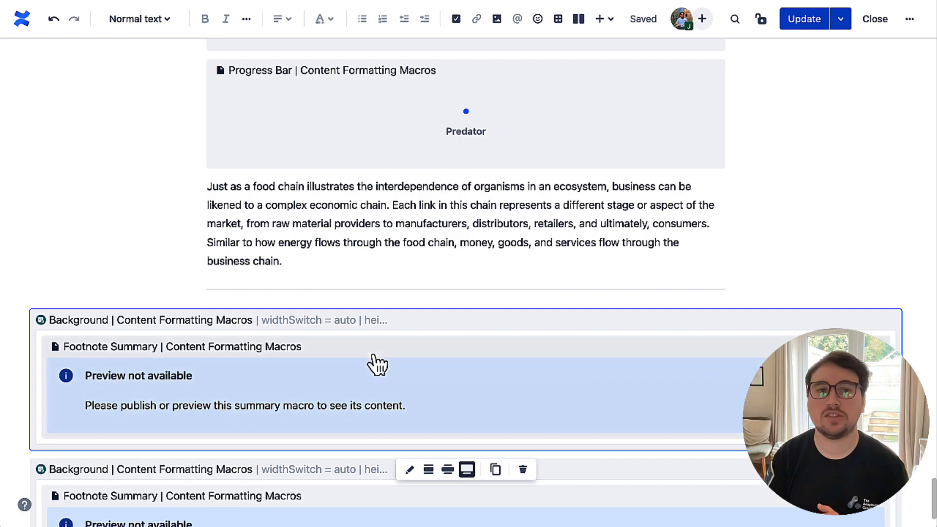
{"action": "left_click", "coordinate": [342, 366]}
{"action": "key", "text": "BackSpace"}
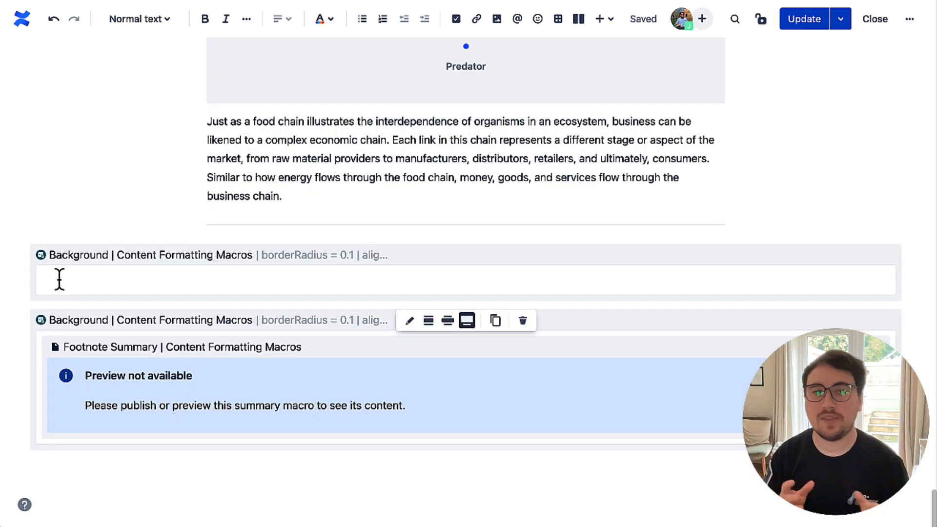
{"action": "type", "text": "/bi"}
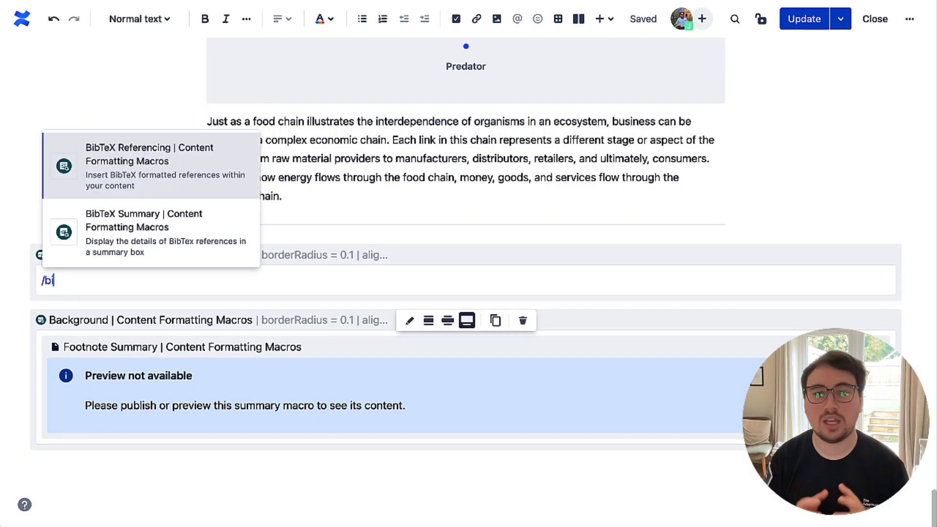
{"action": "left_click", "coordinate": [103, 251]}
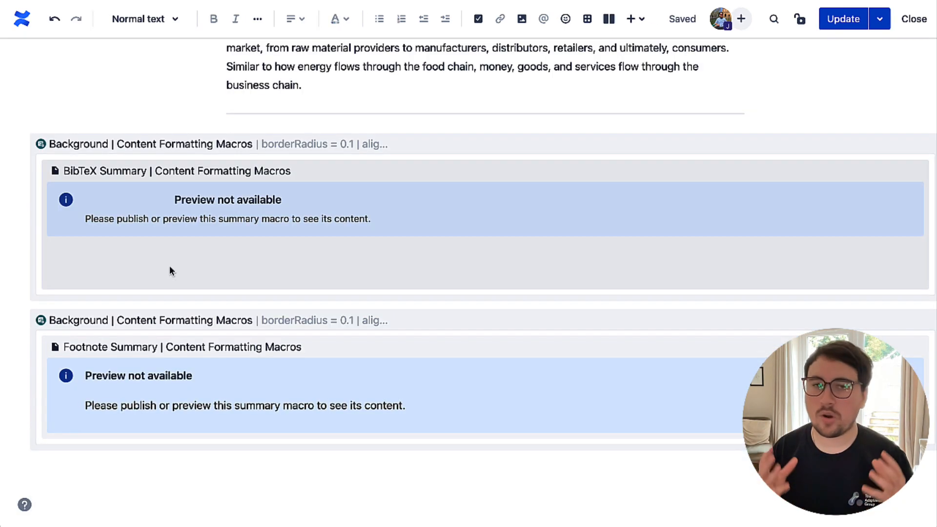
Insert a Content Formatting Macros Alert on a new line above the interactive banner's Background macro, just below the page title.
{"action": "scroll", "coordinate": [170, 269], "scroll_direction": "up", "scroll_amount": 10}
{"action": "scroll", "coordinate": [169, 271], "scroll_direction": "up", "scroll_amount": 15}
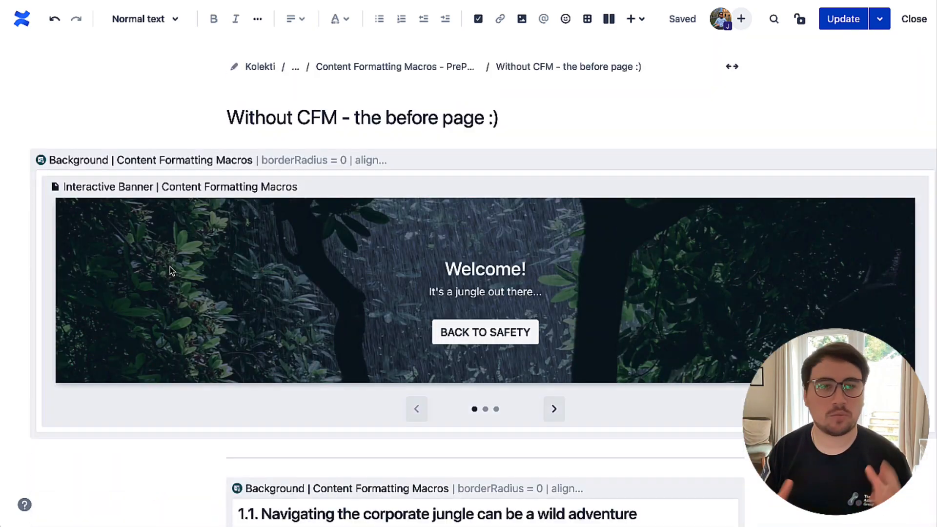
{"action": "left_click", "coordinate": [52, 166]}
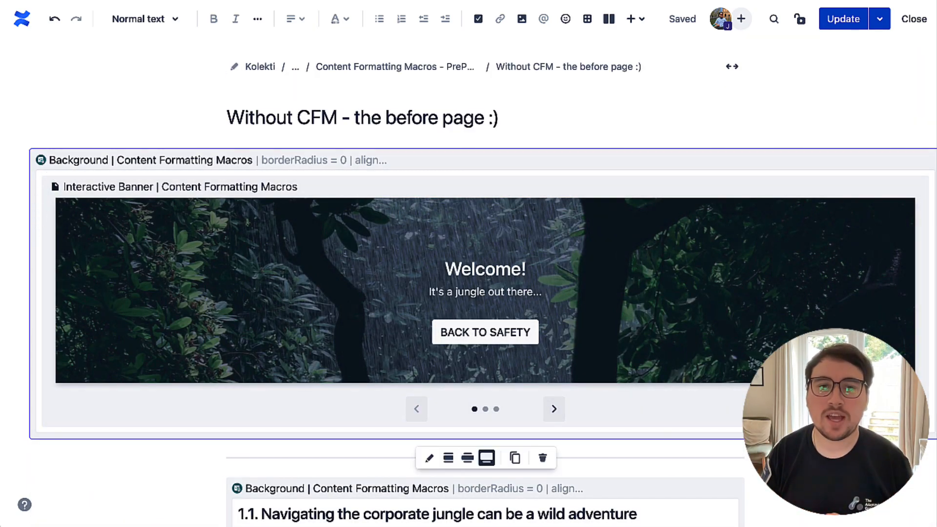
{"action": "key", "text": "Return"}
{"action": "type", "text": "/"}
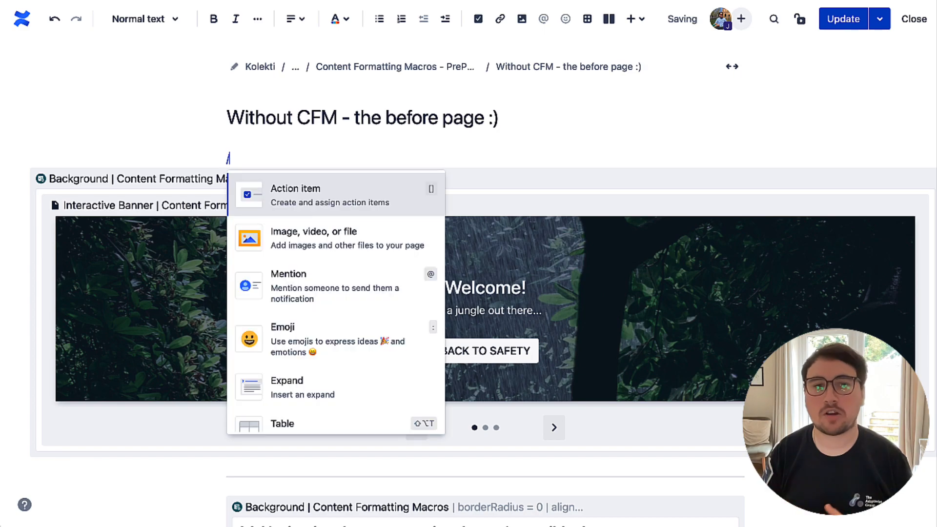
{"action": "type", "text": "ale"}
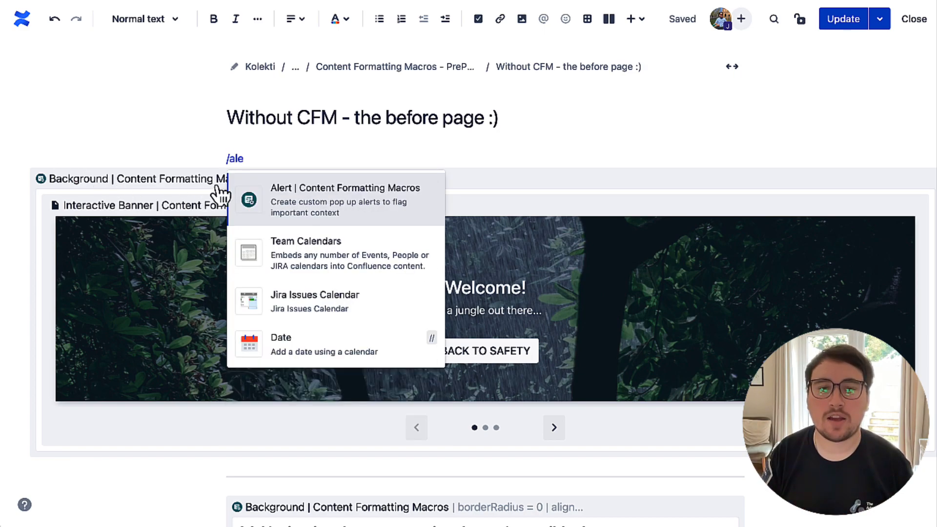
{"action": "left_click", "coordinate": [259, 189]}
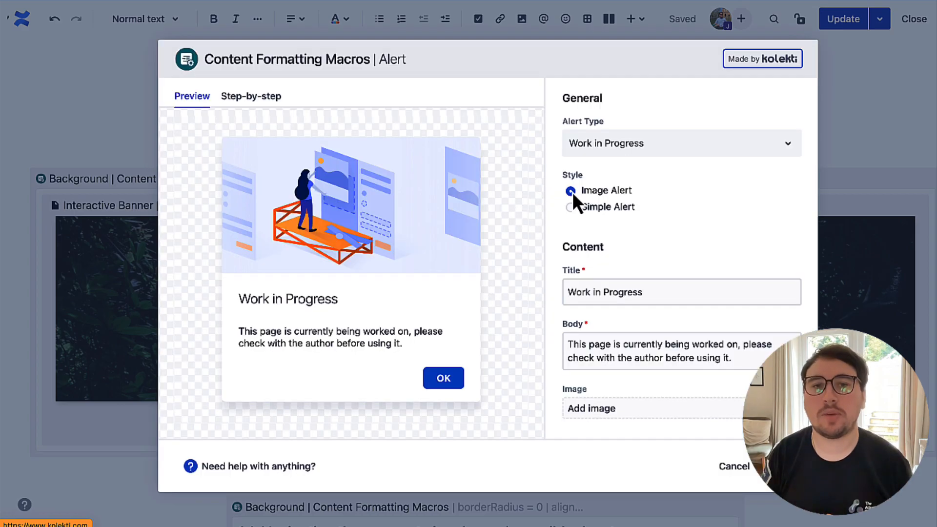
Keep the alert type as Work in Progress and replace its body text with "Don't dive in!".
{"action": "left_click", "coordinate": [628, 149]}
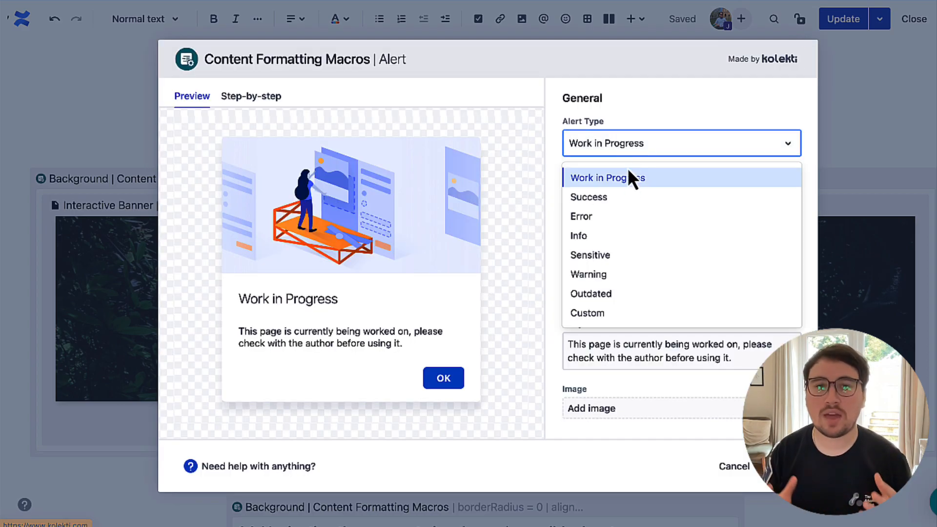
{"action": "left_click", "coordinate": [620, 181]}
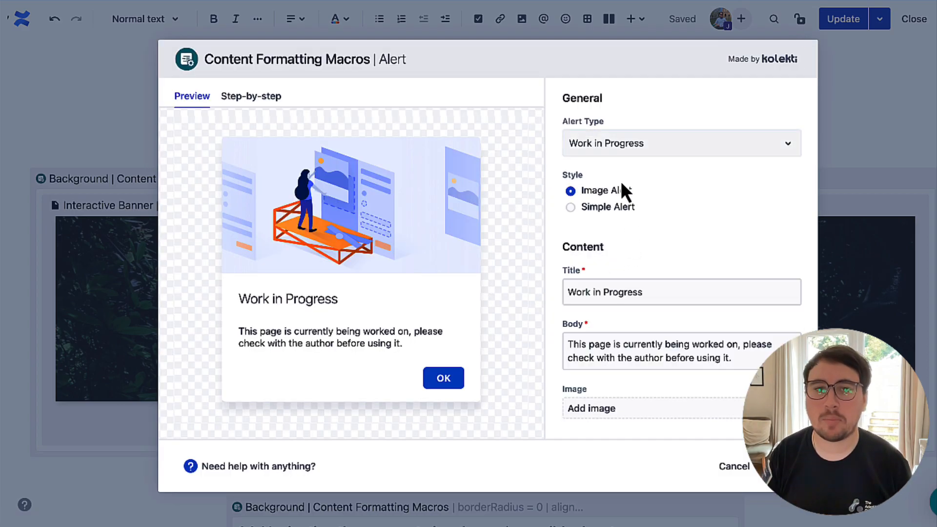
{"action": "triple_click", "coordinate": [610, 346]}
{"action": "type", "text": "Don't dive in!"}
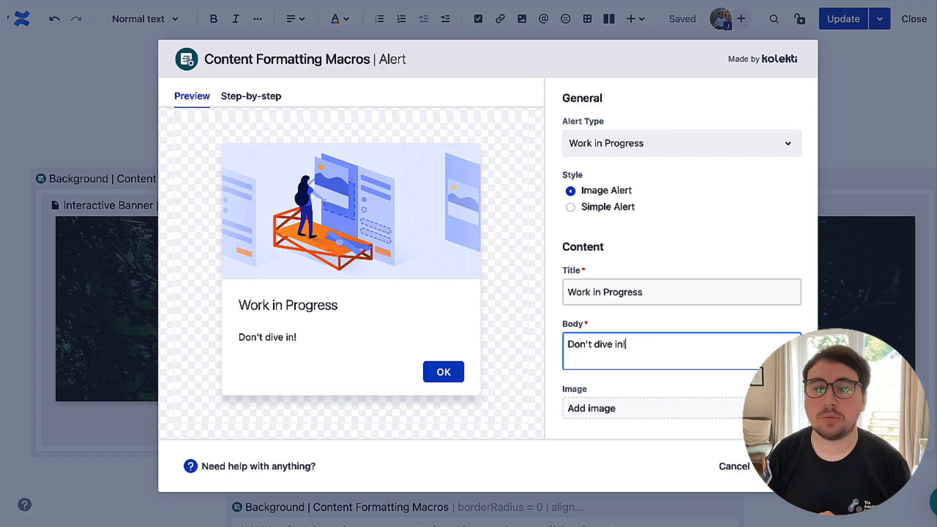
Search the stock images for "jungle", set the alert's image to the photo of a boy swinging over water, and save the alert.
{"action": "scroll", "coordinate": [635, 318], "scroll_direction": "down", "scroll_amount": 3}
{"action": "left_click", "coordinate": [631, 312]}
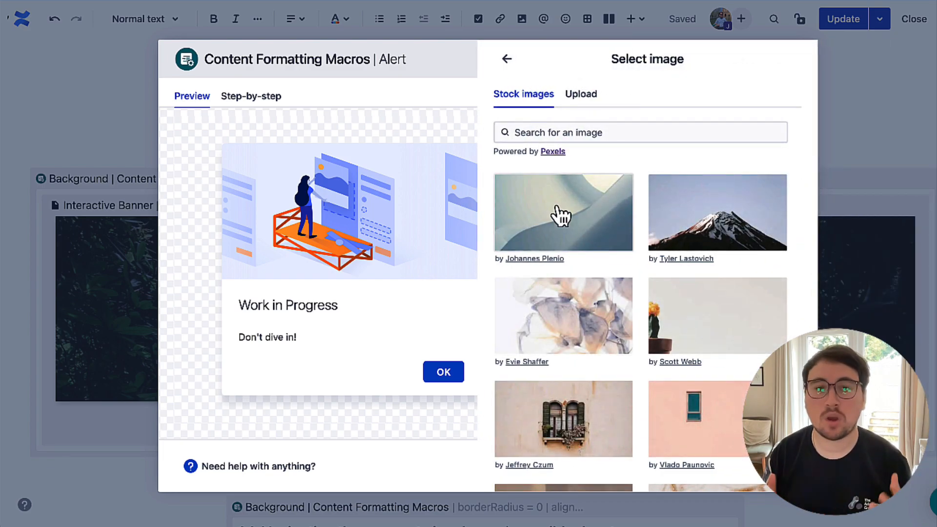
{"action": "left_click", "coordinate": [550, 131]}
{"action": "type", "text": "jungle"}
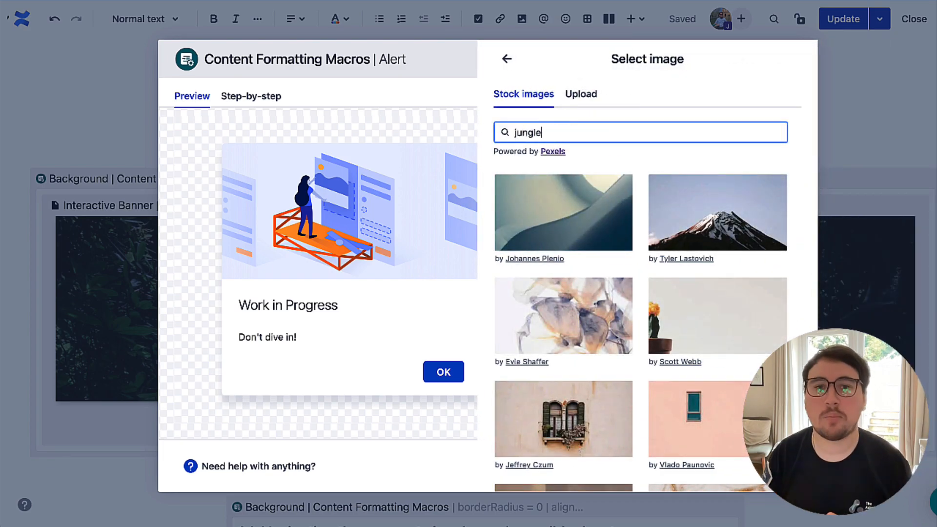
{"action": "scroll", "coordinate": [596, 240], "scroll_direction": "down", "scroll_amount": 15}
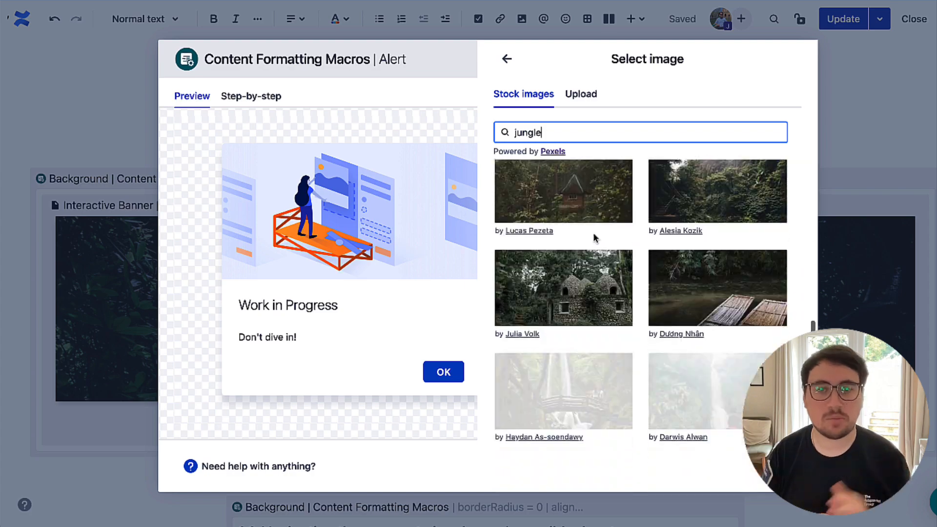
{"action": "scroll", "coordinate": [595, 239], "scroll_direction": "down", "scroll_amount": 3}
{"action": "left_click", "coordinate": [585, 288]}
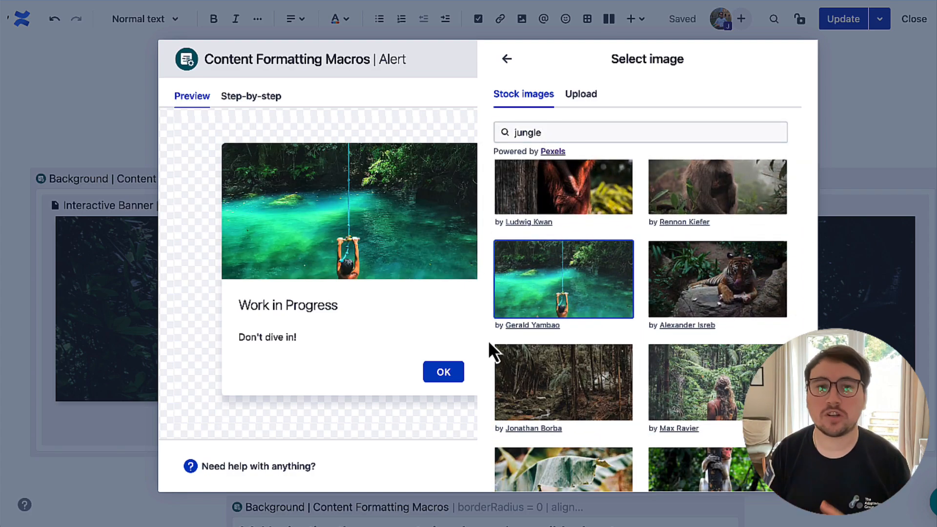
{"action": "scroll", "coordinate": [684, 288], "scroll_direction": "down", "scroll_amount": 3}
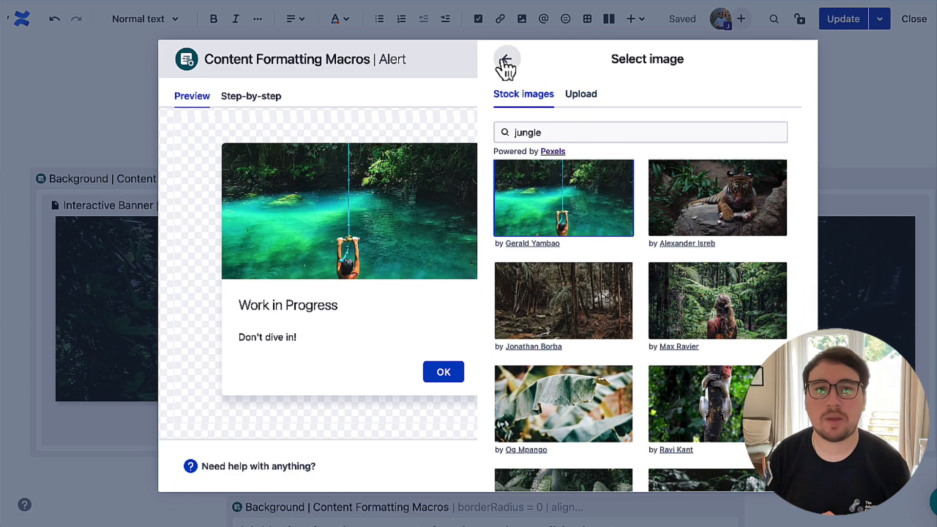
{"action": "left_click", "coordinate": [506, 61]}
{"action": "scroll", "coordinate": [633, 209], "scroll_direction": "down", "scroll_amount": 5}
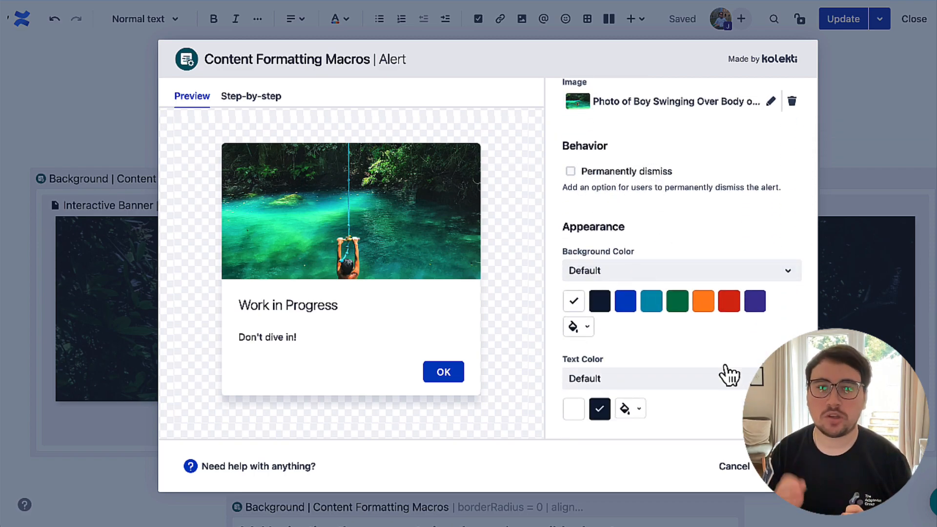
{"action": "left_click", "coordinate": [780, 466]}
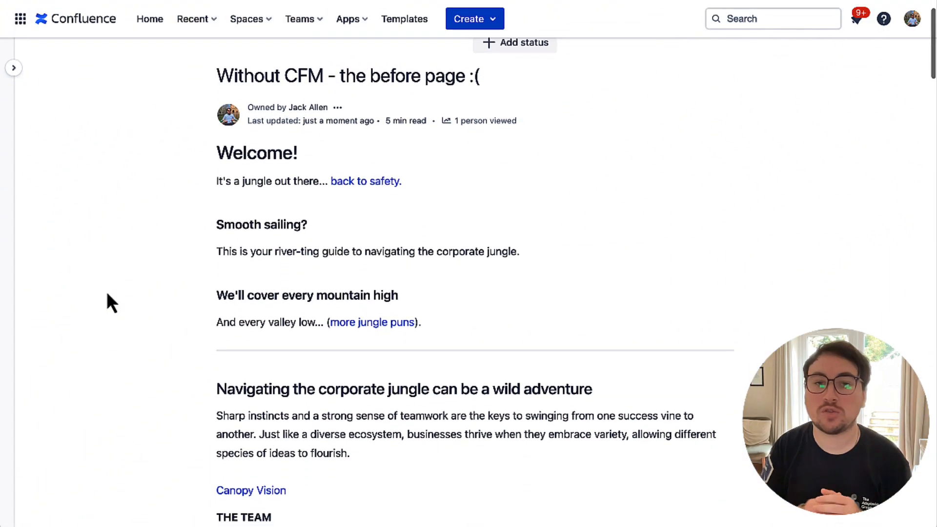
Review the plain, unformatted page from the Welcome section down to Be a Chameleon.
{"action": "scroll", "coordinate": [107, 291], "scroll_direction": "down", "scroll_amount": 20}
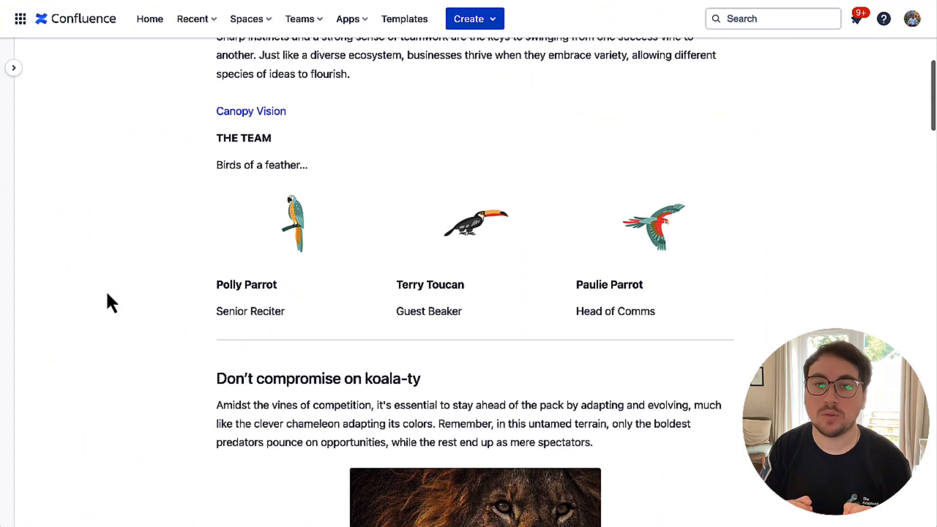
{"action": "scroll", "coordinate": [107, 295], "scroll_direction": "down", "scroll_amount": 17}
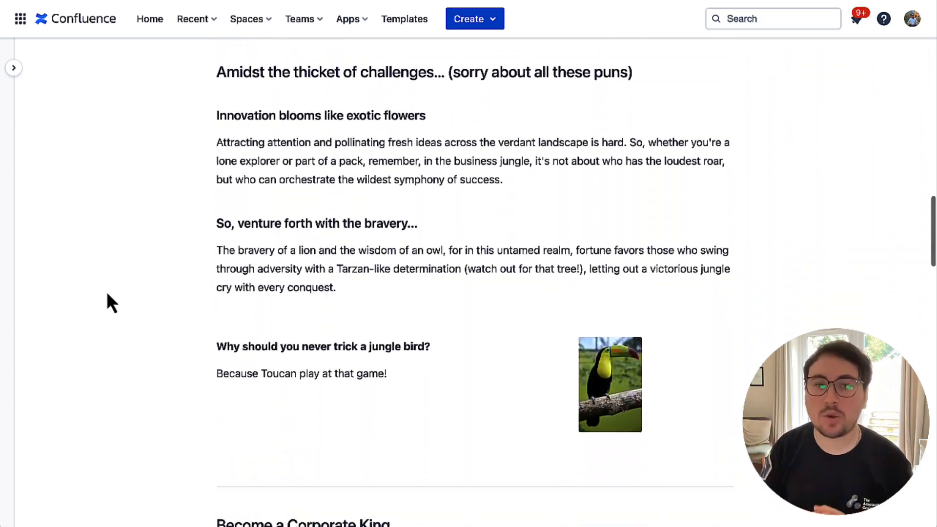
{"action": "scroll", "coordinate": [106, 291], "scroll_direction": "down", "scroll_amount": 15}
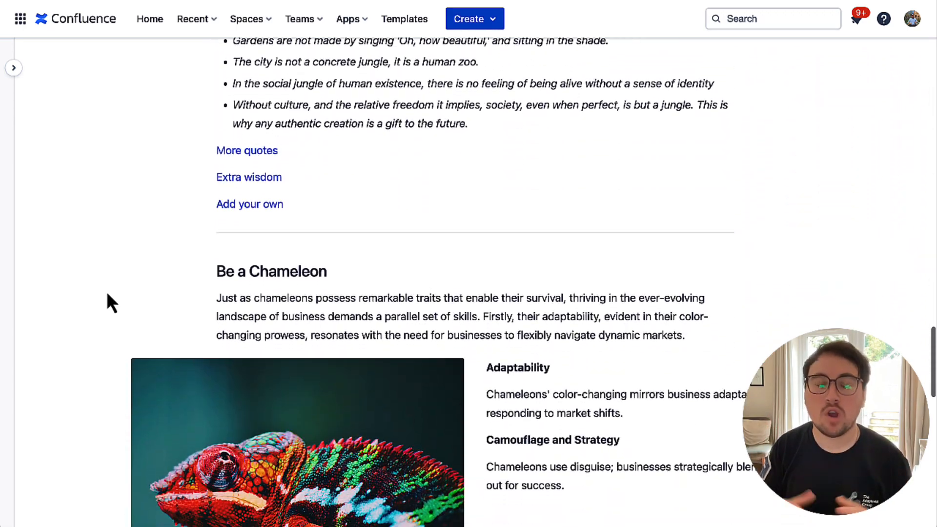
{"action": "scroll", "coordinate": [112, 303], "scroll_direction": "down", "scroll_amount": 3}
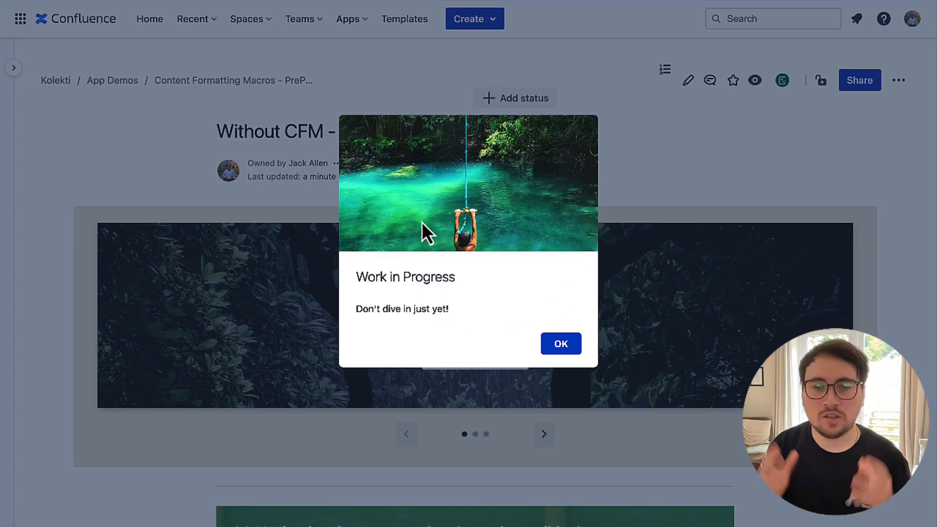
Dismiss the Work in Progress alert on the published page and advance the interactive banner to its third slide.
{"action": "left_click", "coordinate": [556, 341]}
{"action": "scroll", "coordinate": [557, 341], "scroll_direction": "down", "scroll_amount": 2}
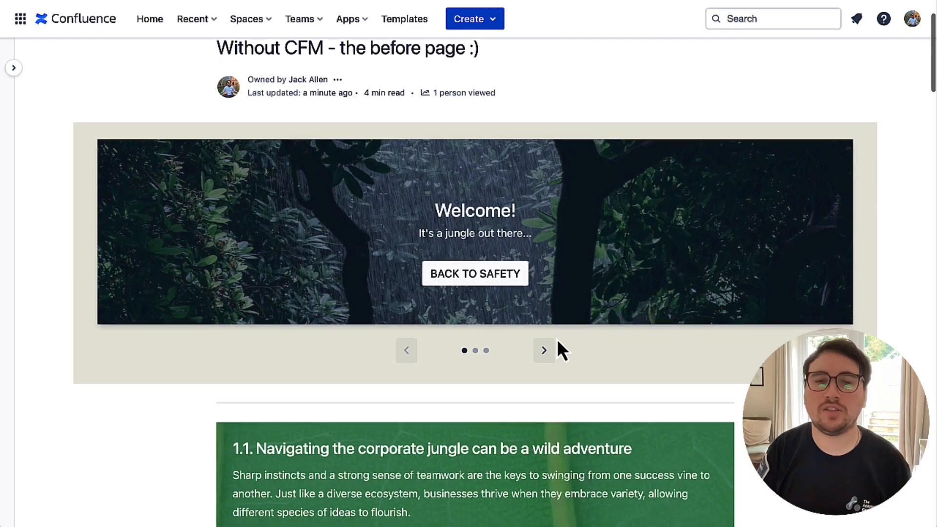
{"action": "left_click", "coordinate": [546, 348]}
{"action": "left_click", "coordinate": [545, 348]}
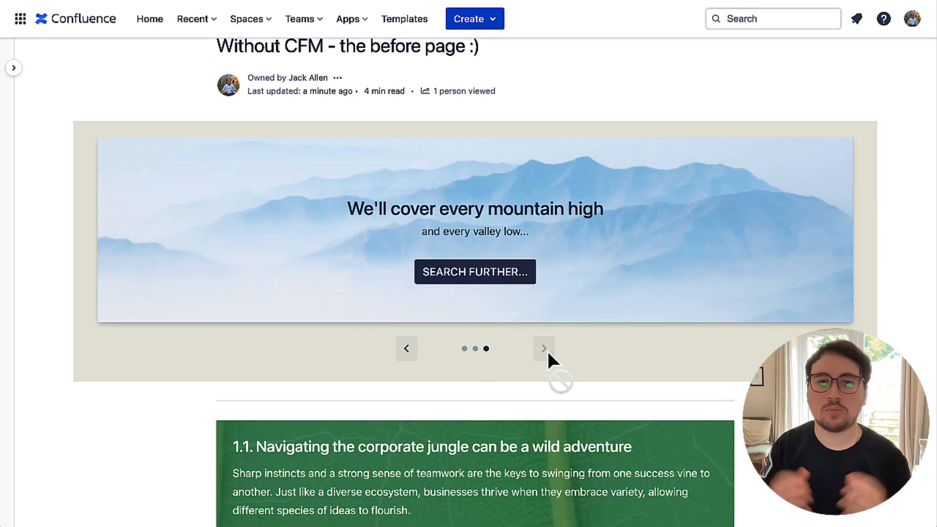
Review the sections down to the koala banner and view Tab 2 and Tab 3 of the tab group below it.
{"action": "scroll", "coordinate": [548, 355], "scroll_direction": "down", "scroll_amount": 1}
{"action": "scroll", "coordinate": [548, 354], "scroll_direction": "down", "scroll_amount": 8}
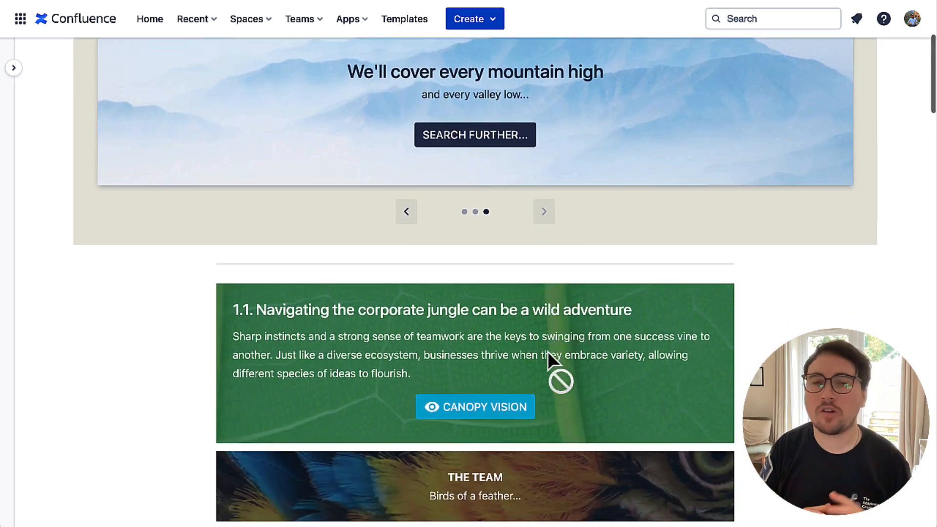
{"action": "scroll", "coordinate": [547, 351], "scroll_direction": "down", "scroll_amount": 7}
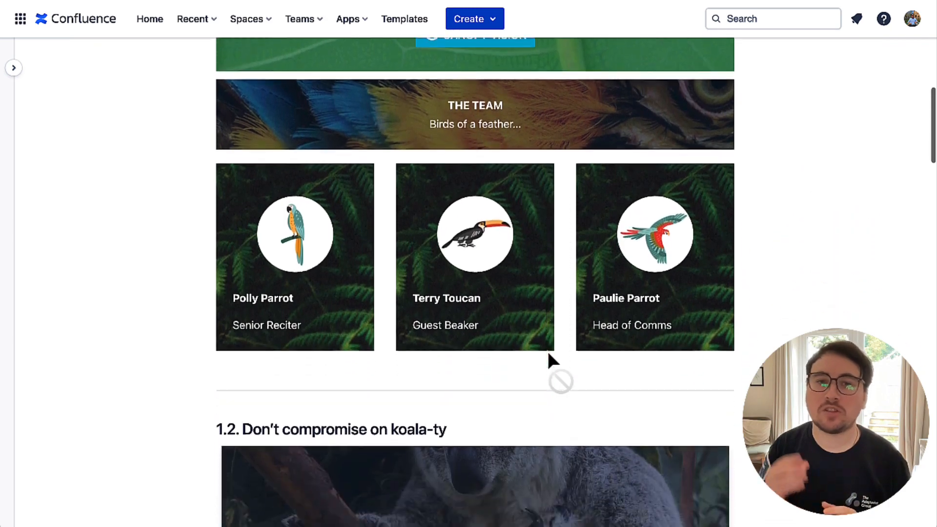
{"action": "scroll", "coordinate": [548, 351], "scroll_direction": "down", "scroll_amount": 4}
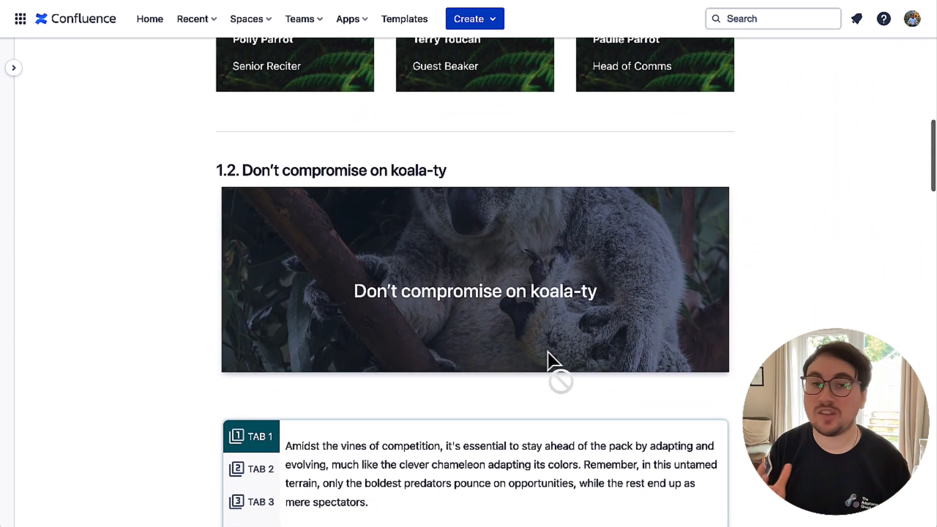
{"action": "scroll", "coordinate": [547, 355], "scroll_direction": "down", "scroll_amount": 1}
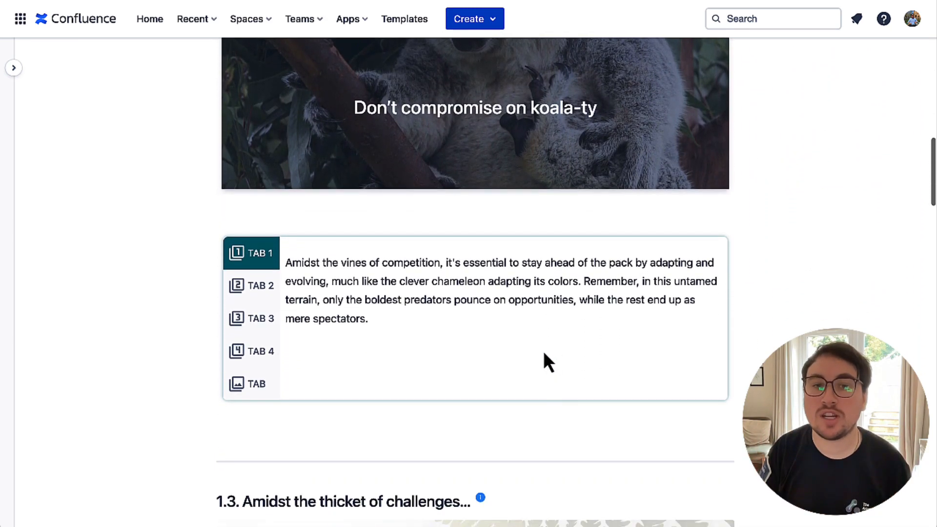
{"action": "left_click", "coordinate": [267, 296]}
{"action": "left_click", "coordinate": [268, 320]}
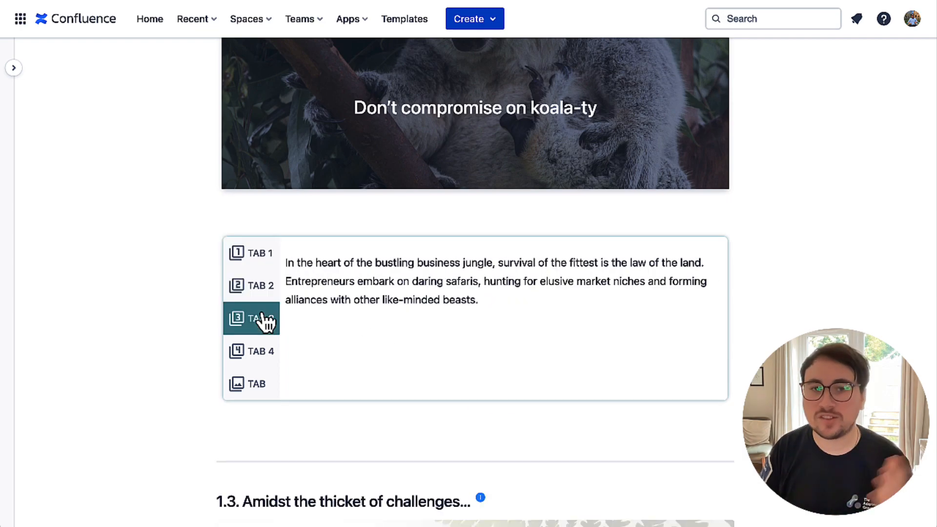
{"action": "left_click", "coordinate": [260, 295]}
{"action": "scroll", "coordinate": [260, 305], "scroll_direction": "down", "scroll_amount": 5}
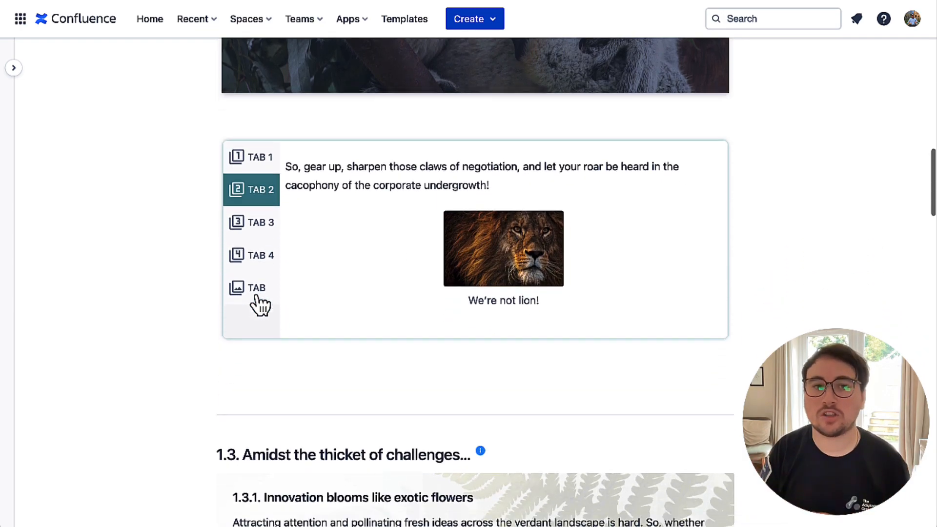
View the tooltip beside the "Amidst the thicket of challenges..." heading, and follow footnote 1 to its summary entry and back.
{"action": "scroll", "coordinate": [260, 305], "scroll_direction": "down", "scroll_amount": 3}
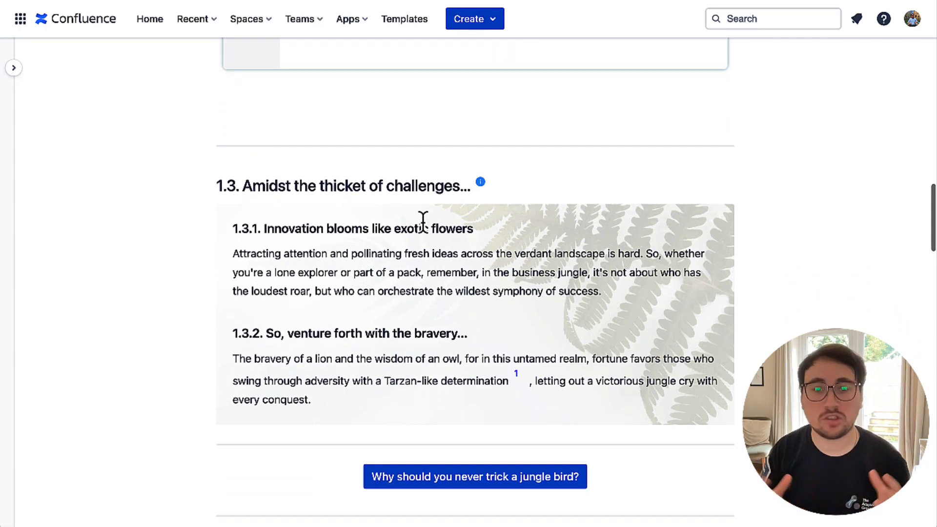
{"action": "left_click", "coordinate": [480, 182]}
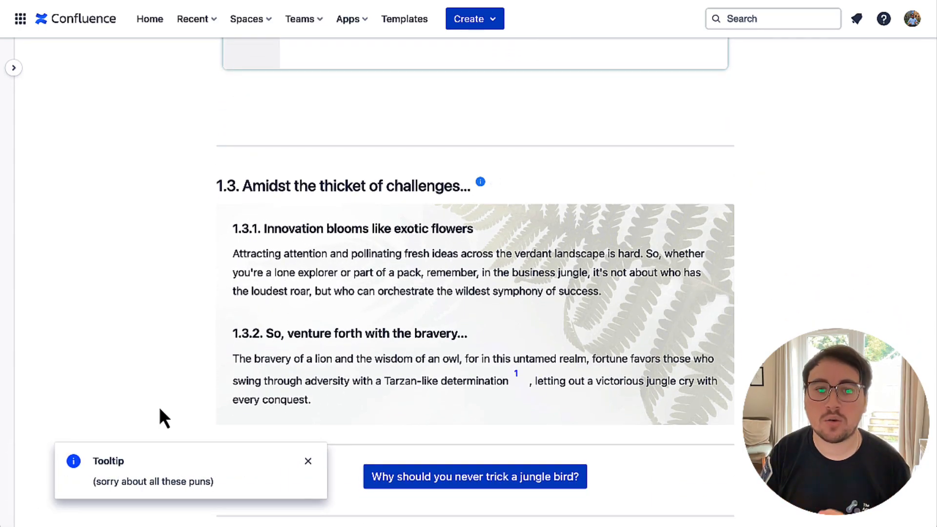
{"action": "left_click_drag", "start_coordinate": [95, 473], "coordinate": [209, 480]}
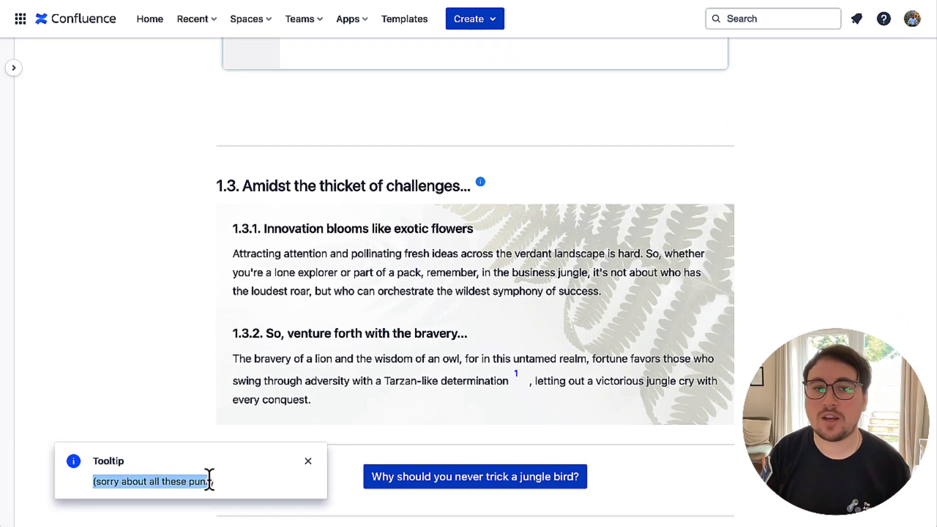
{"action": "left_click", "coordinate": [516, 376]}
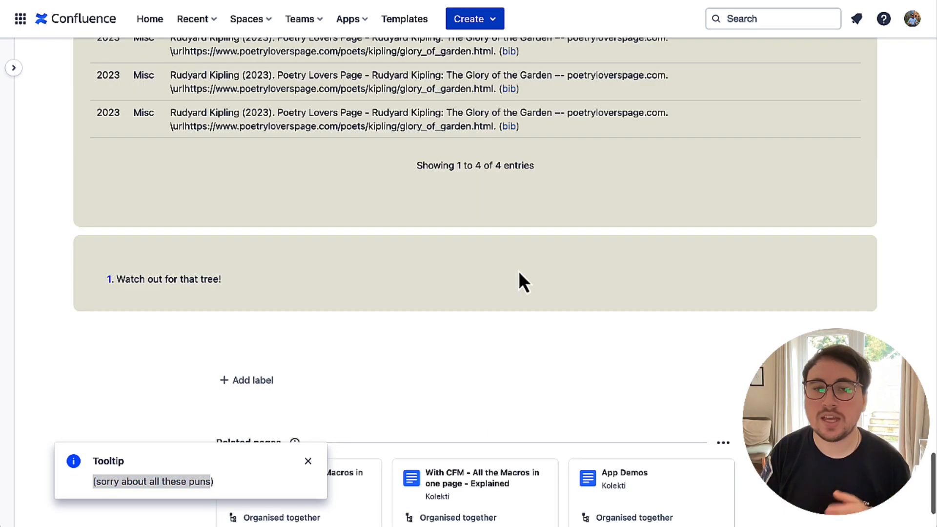
{"action": "left_click", "coordinate": [109, 281]}
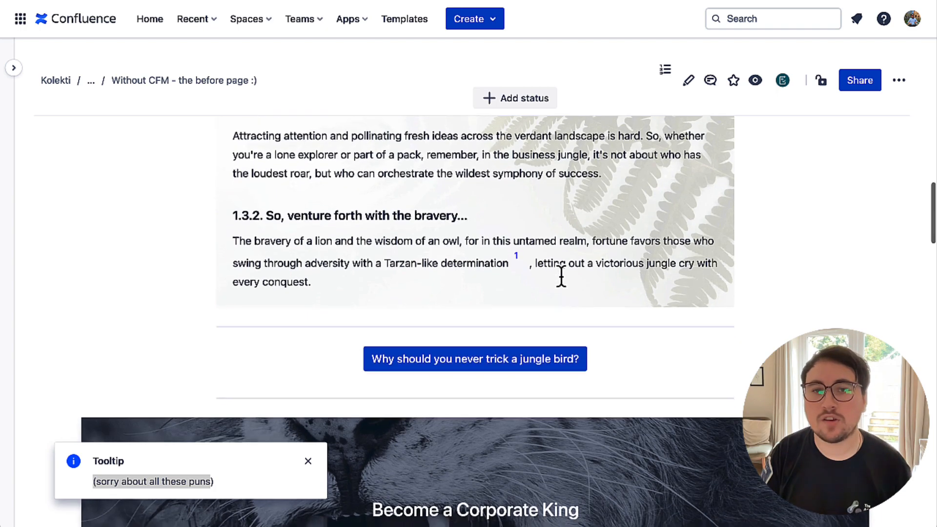
Dismiss the tooltip, and open and close the "Why should you never trick a jungle bird?" dialog.
{"action": "scroll", "coordinate": [561, 277], "scroll_direction": "down", "scroll_amount": 3}
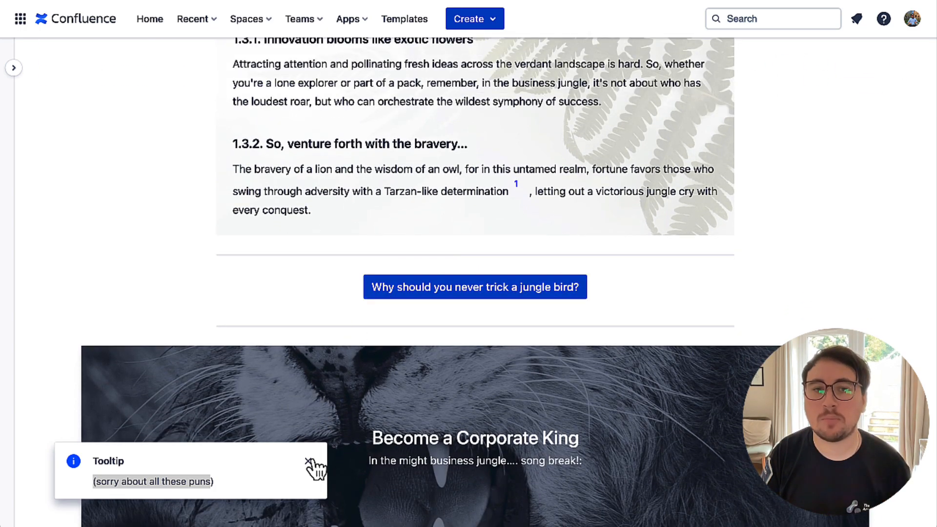
{"action": "left_click", "coordinate": [309, 461]}
{"action": "left_click", "coordinate": [448, 296]}
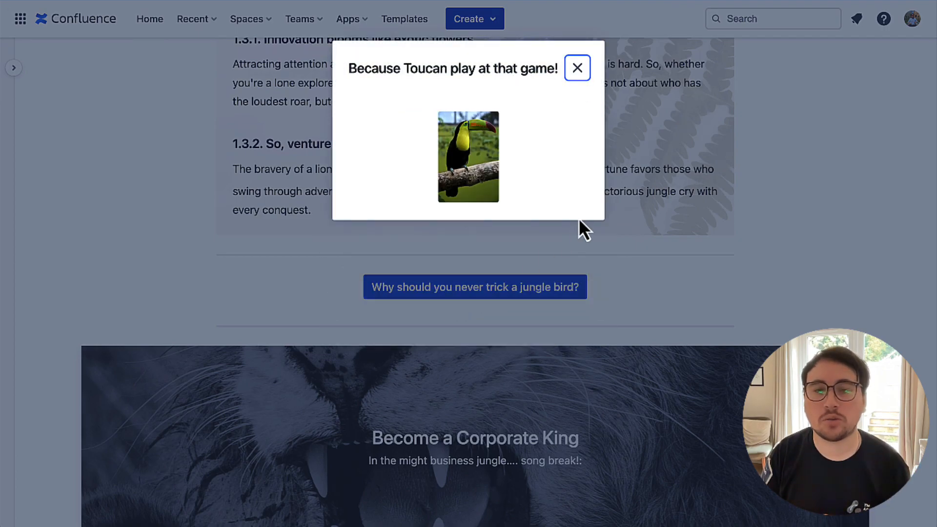
{"action": "left_click", "coordinate": [580, 78]}
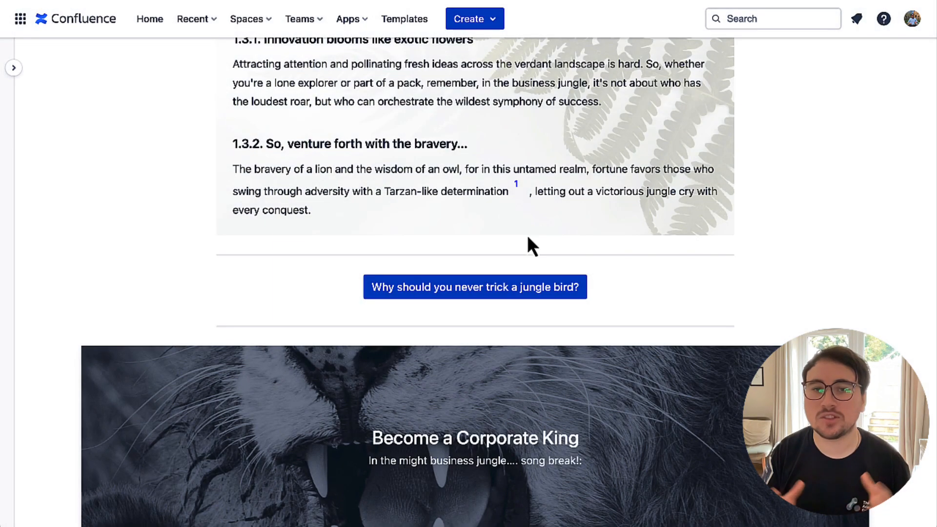
Examine the rest of the published page, from the Hakuna matata cards through the equations, quotes and food chain to the footnote summary.
{"action": "scroll", "coordinate": [528, 236], "scroll_direction": "down", "scroll_amount": 8}
{"action": "scroll", "coordinate": [527, 235], "scroll_direction": "down", "scroll_amount": 1}
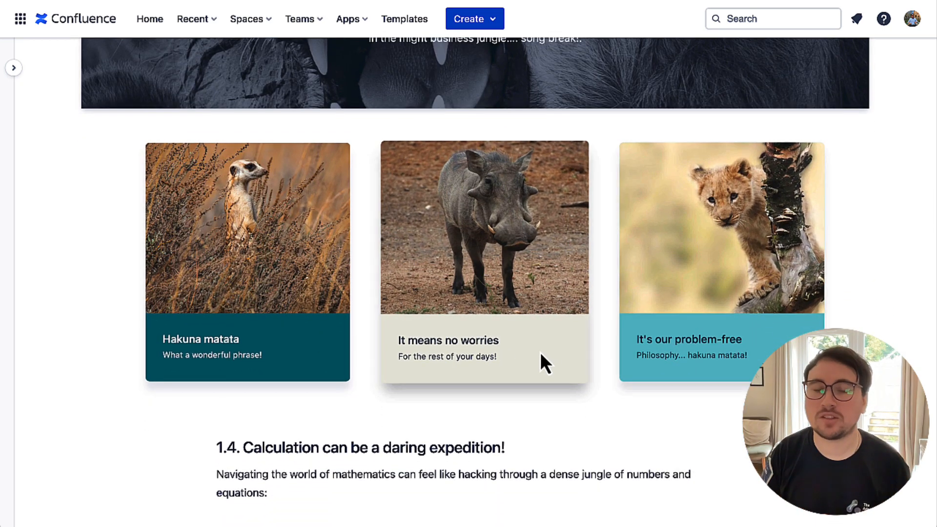
{"action": "scroll", "coordinate": [549, 440], "scroll_direction": "down", "scroll_amount": 5}
{"action": "scroll", "coordinate": [548, 438], "scroll_direction": "down", "scroll_amount": 1}
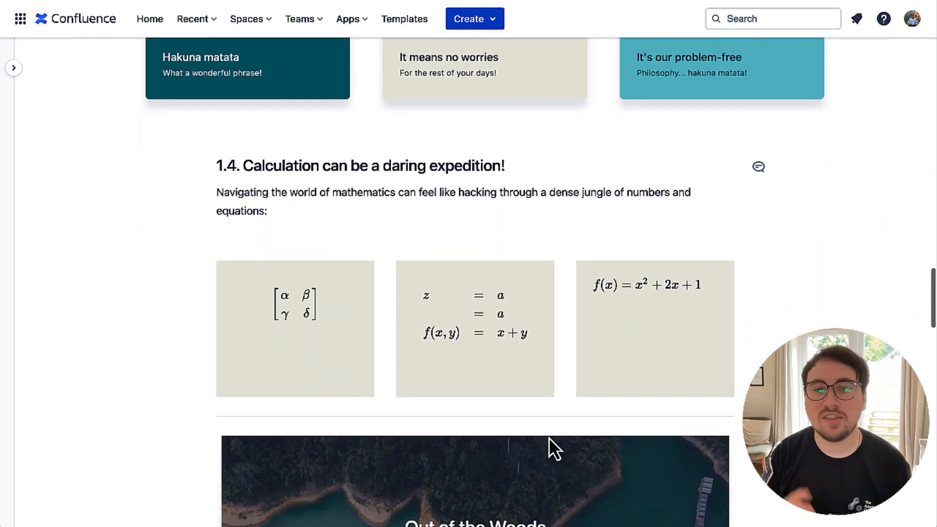
{"action": "scroll", "coordinate": [472, 295], "scroll_direction": "down", "scroll_amount": 9}
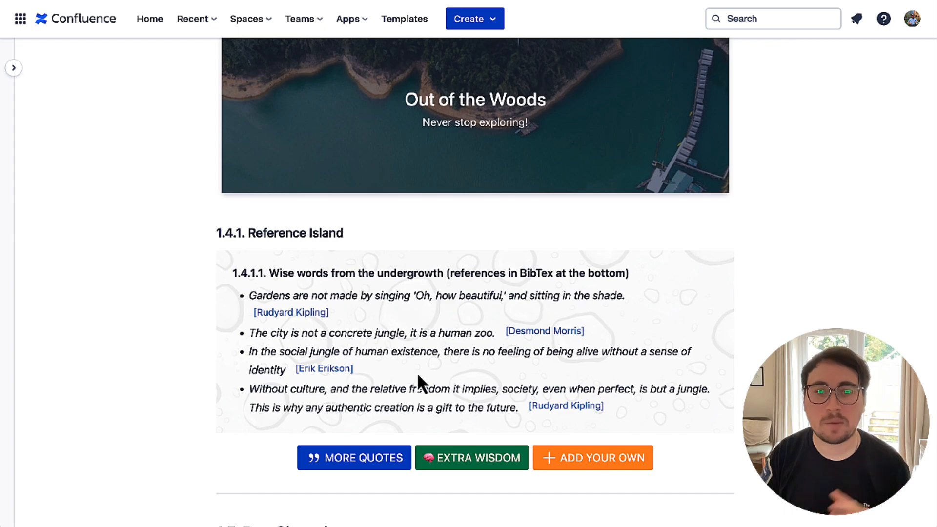
{"action": "scroll", "coordinate": [561, 414], "scroll_direction": "down", "scroll_amount": 4}
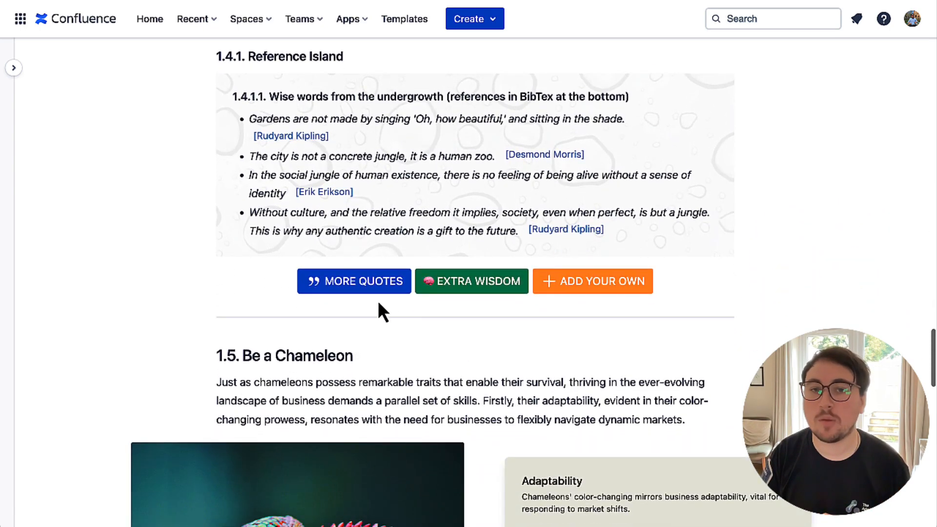
{"action": "scroll", "coordinate": [585, 295], "scroll_direction": "down", "scroll_amount": 1}
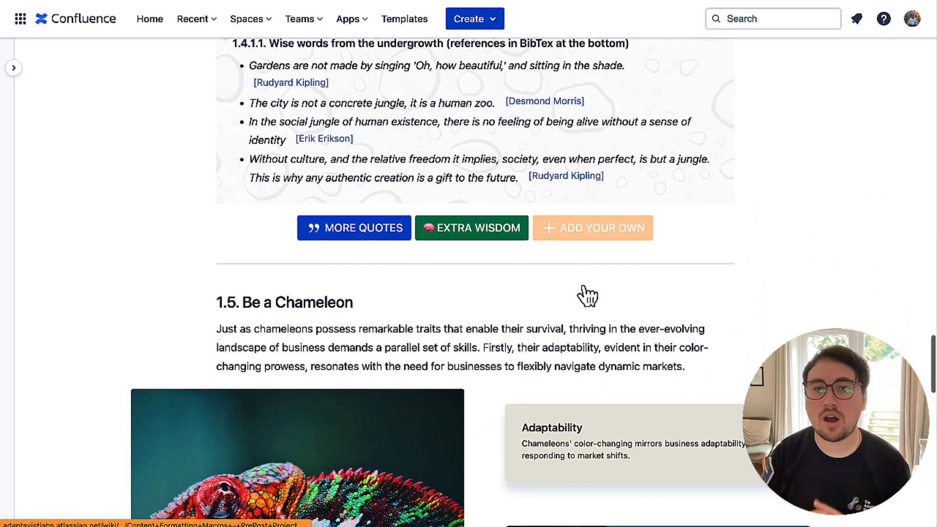
{"action": "scroll", "coordinate": [587, 296], "scroll_direction": "down", "scroll_amount": 12}
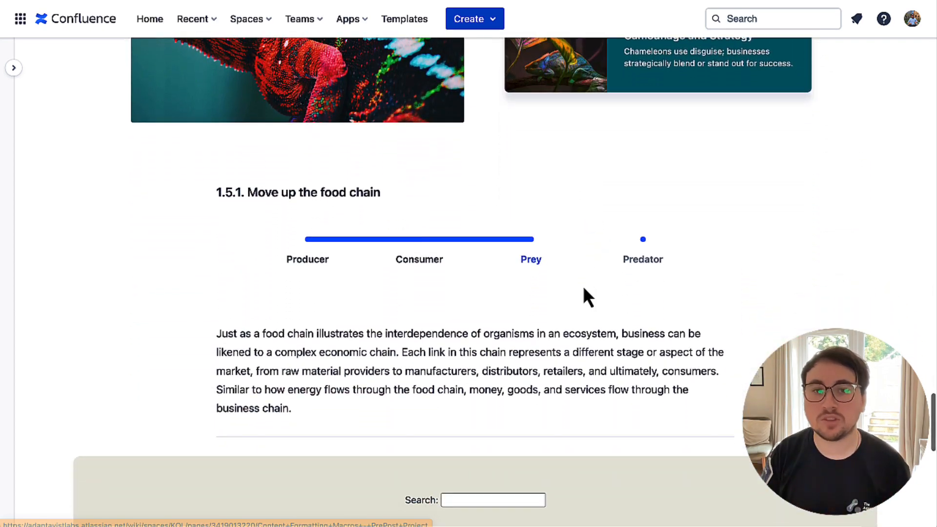
{"action": "scroll", "coordinate": [583, 289], "scroll_direction": "down", "scroll_amount": 7}
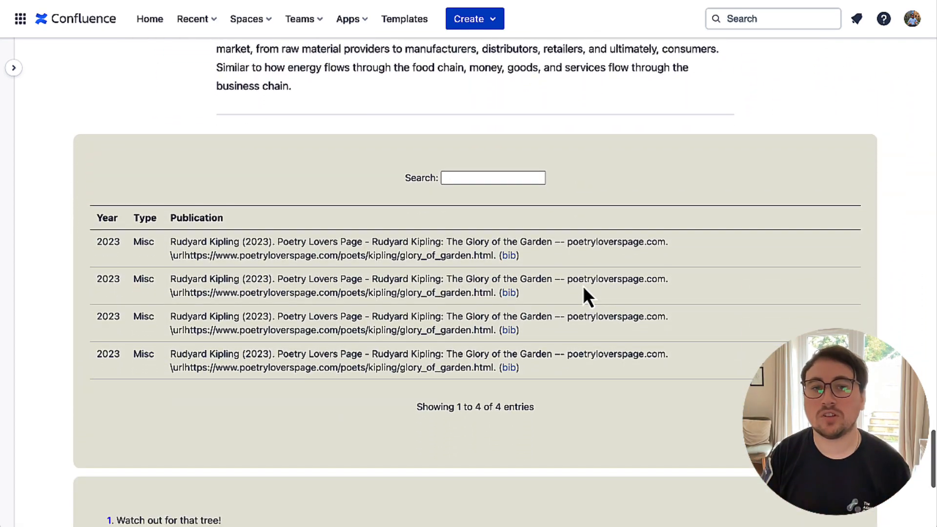
{"action": "scroll", "coordinate": [575, 371], "scroll_direction": "down", "scroll_amount": 5}
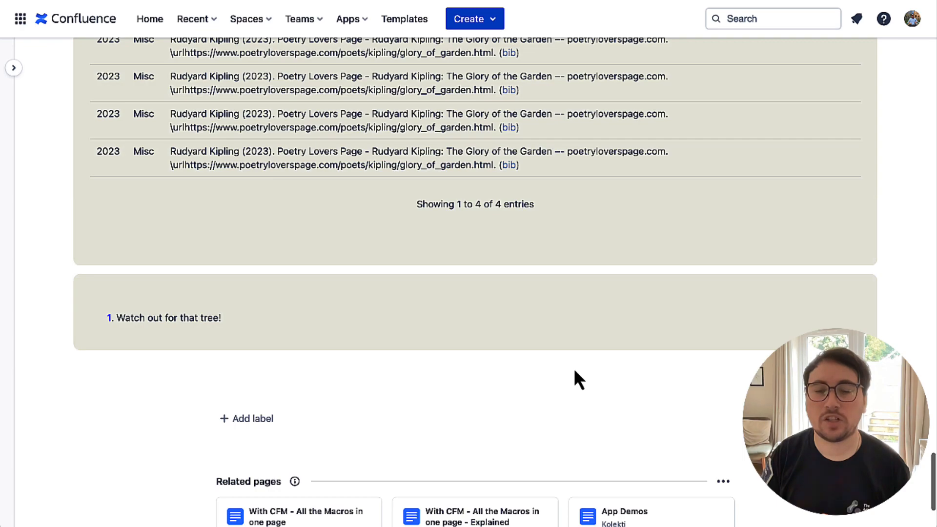